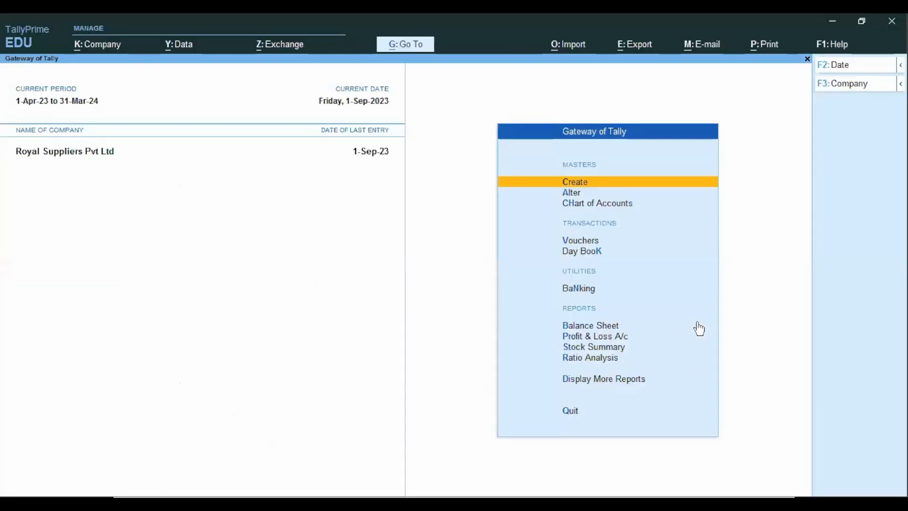
Open a new purchase voucher for accounting entry
key("Down")
key("Down")
key("Down")
key("Down")
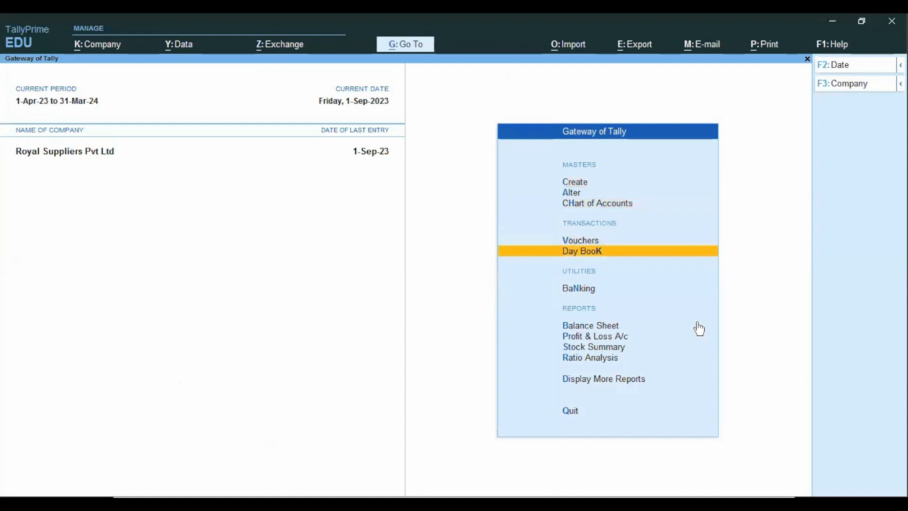
key("Up")
key("Return")
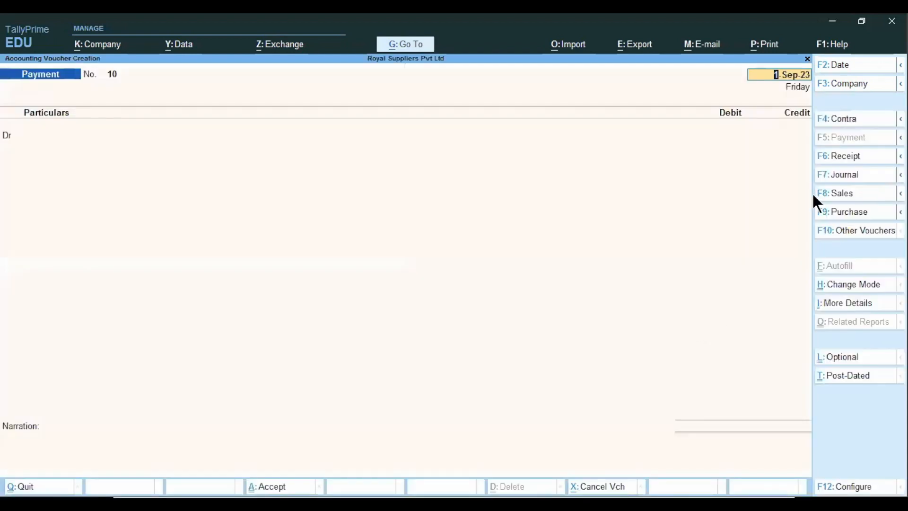
left_click(845, 212)
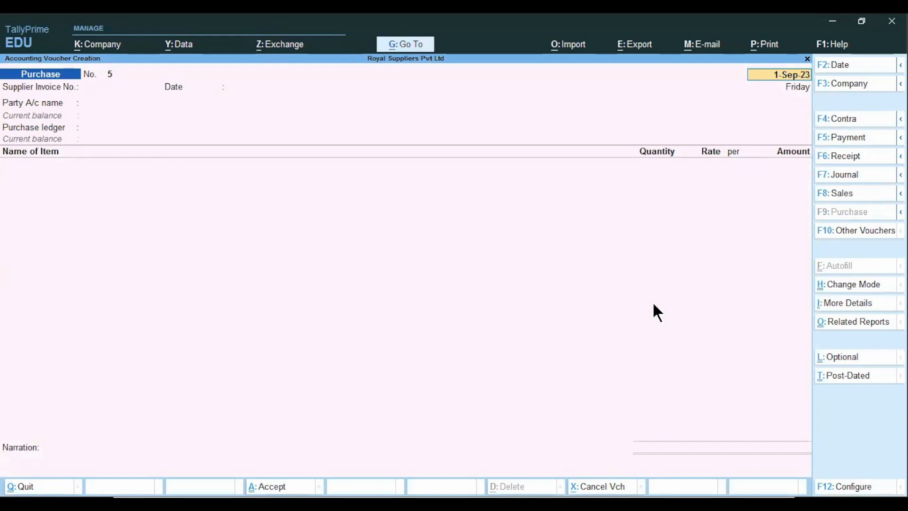
Enable the company feature for separate Actual and Billed Quantity columns in invoices and save the feature settings
key("F11")
key("Down")
key("Down")
key("Down")
key("Down")
key("Down")
key("Down")
key("Down")
key("Down")
key("Down")
key("Down")
key("Down")
key("Down")
key("Down")
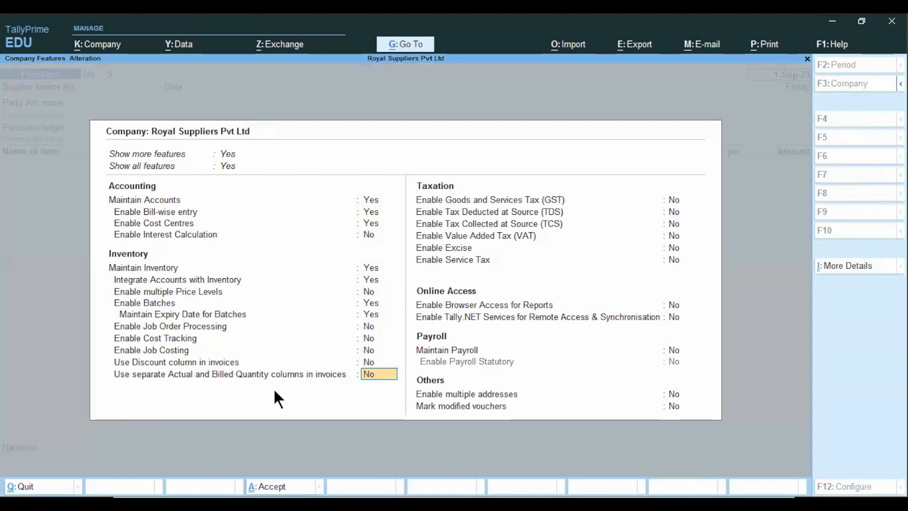
type("yes")
key("Return")
key("ctrl")
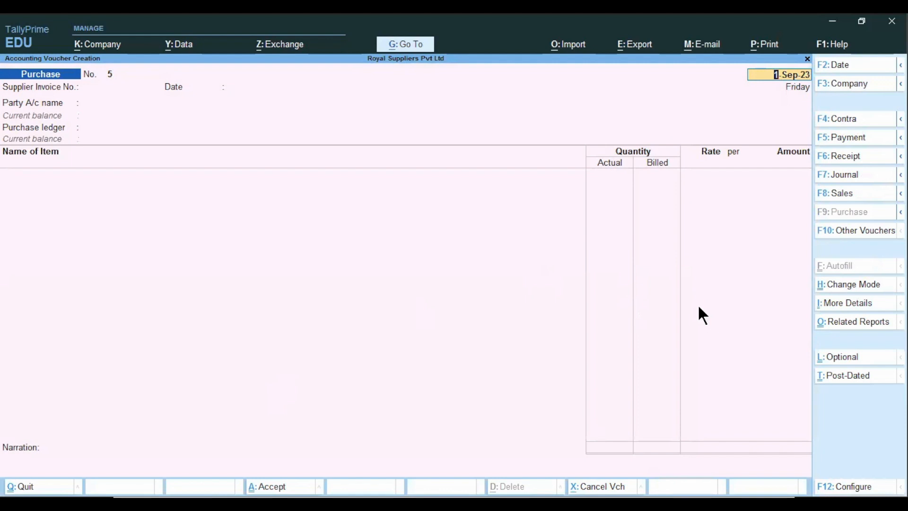
Date the purchase voucher 1-May-23 and enter supplier invoice number Pur/025 with the same invoice date
key("alt")
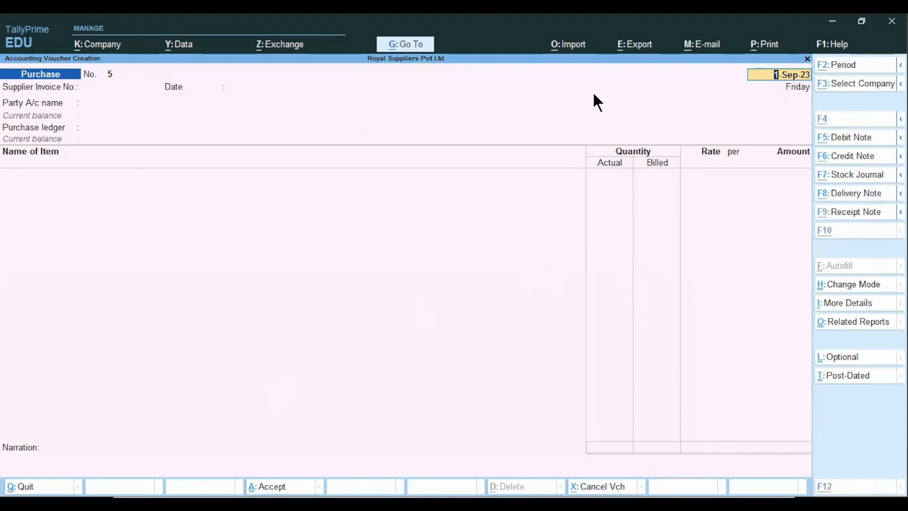
key("alt+Tab")
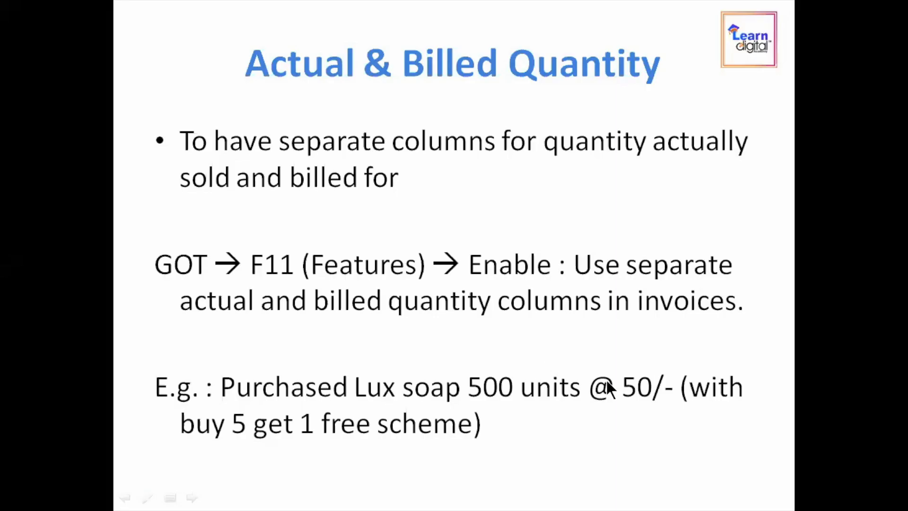
key("alt+Tab")
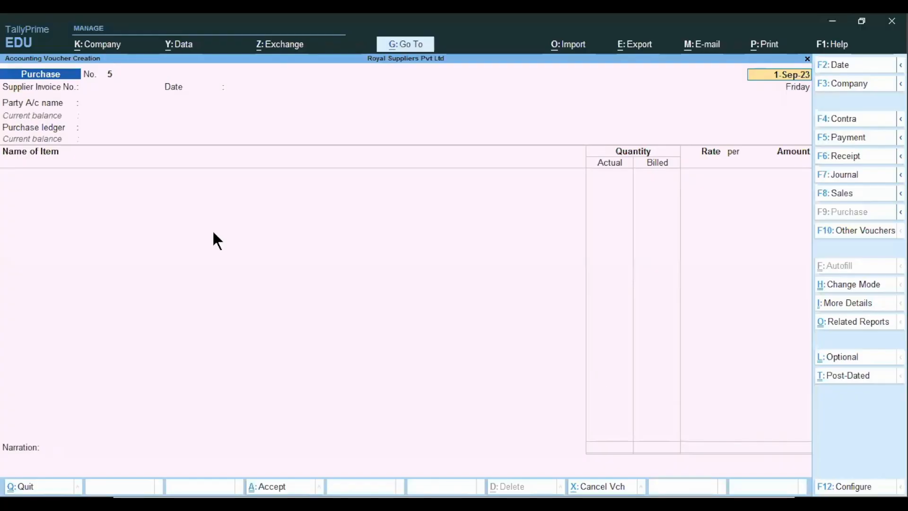
key("BackSpace")
type("1-5")
key("Return")
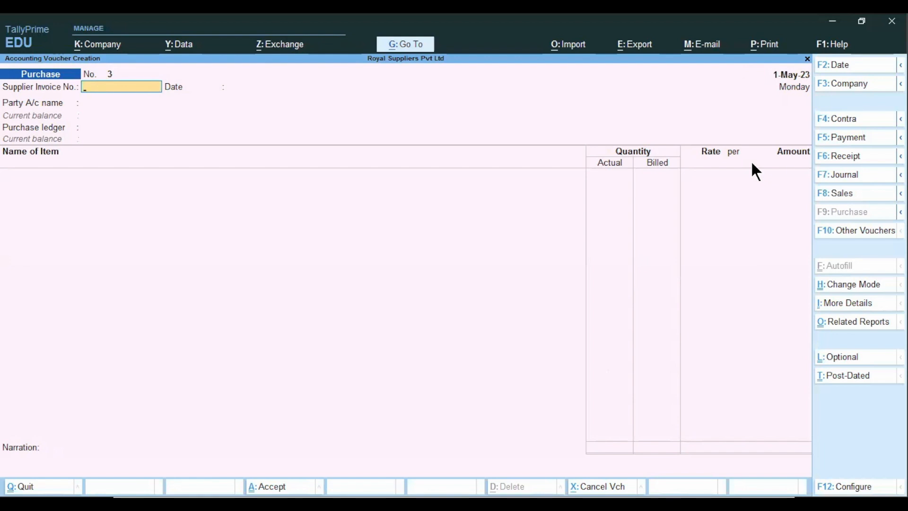
type("Pur/025")
key("Return")
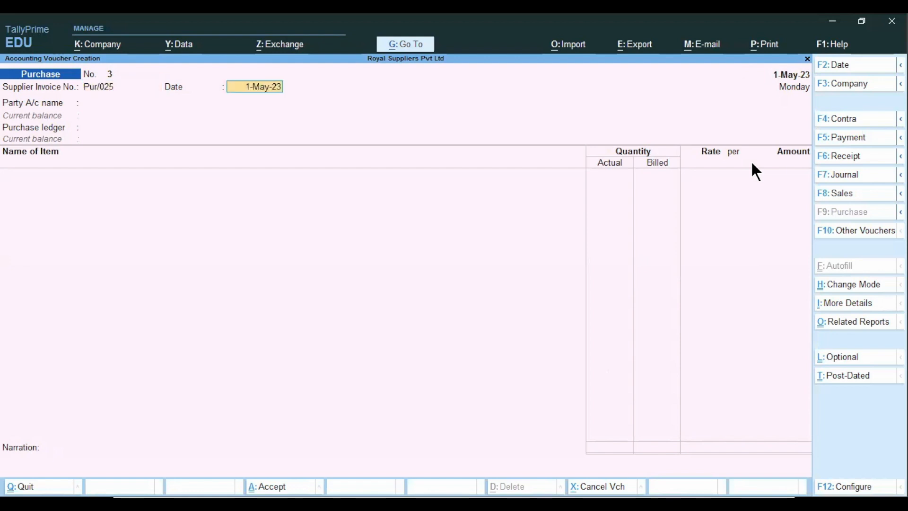
key("Return")
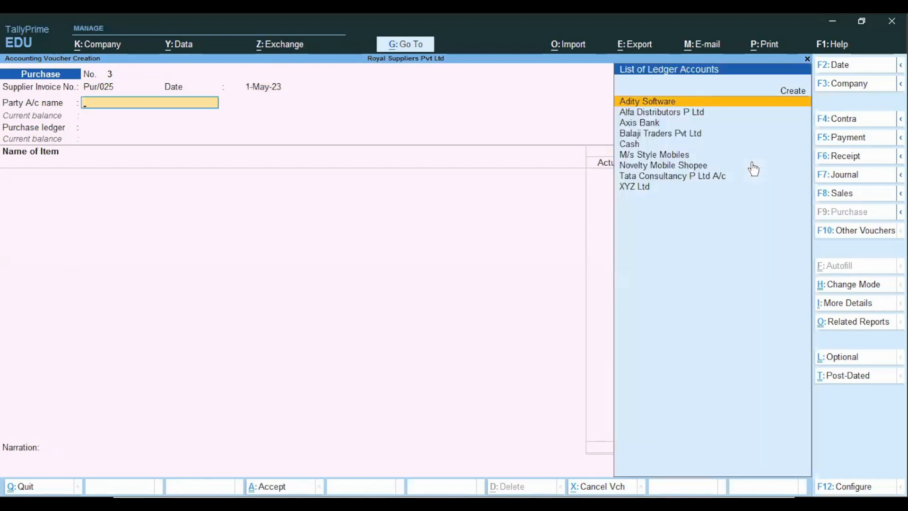
Select Balaji Traders Pvt Ltd as the party account of the purchase voucher
key("Down")
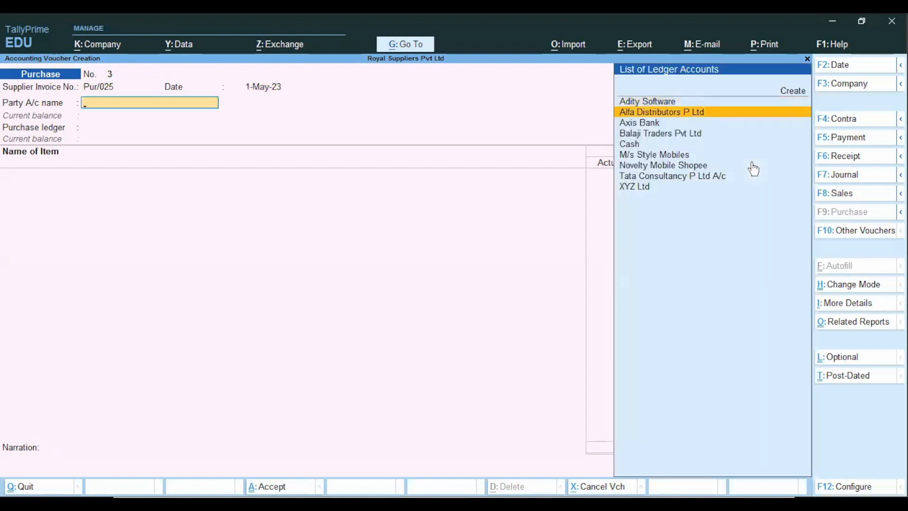
key("Down")
key("Down")
key("Return")
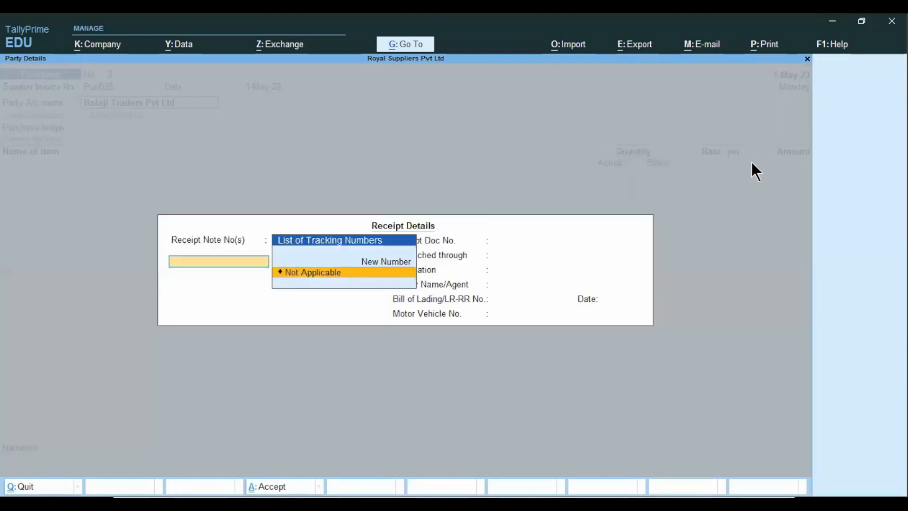
key("Escape")
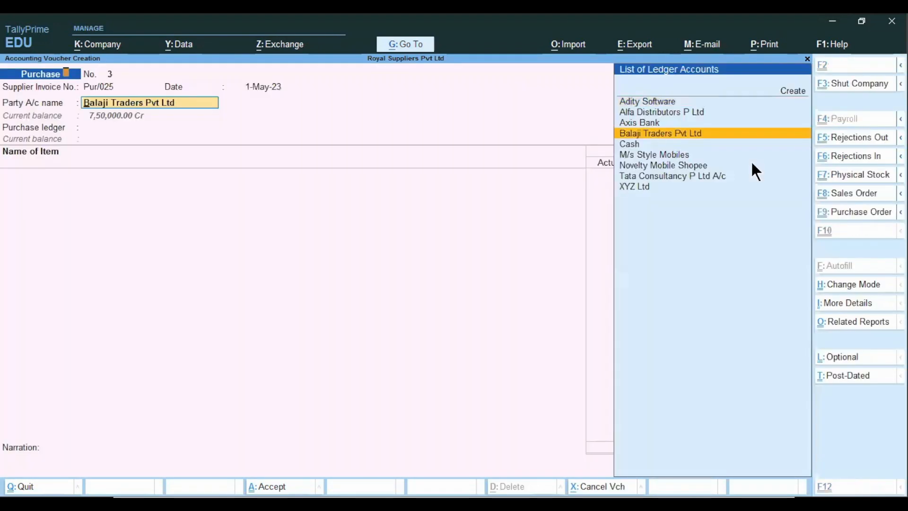
key("ctrl+Return")
key("BackSpace")
key("Escape")
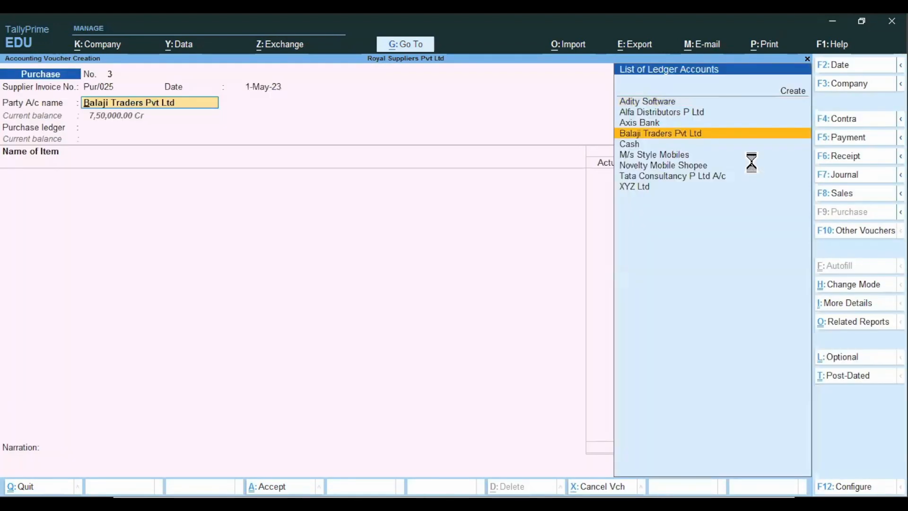
Accept the Balaji Traders Pvt Ltd party details with receipt note Not Applicable, and choose Purchase A/c as the purchase ledger
key("Return")
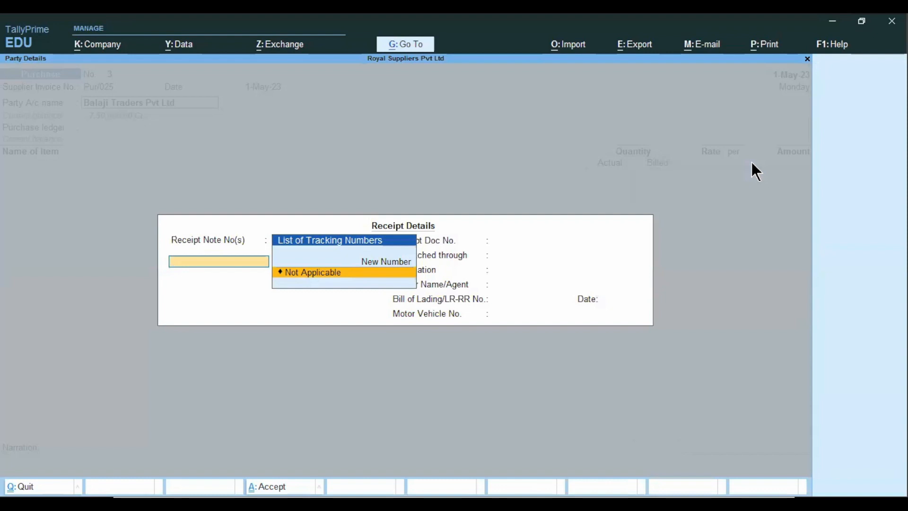
key("Return")
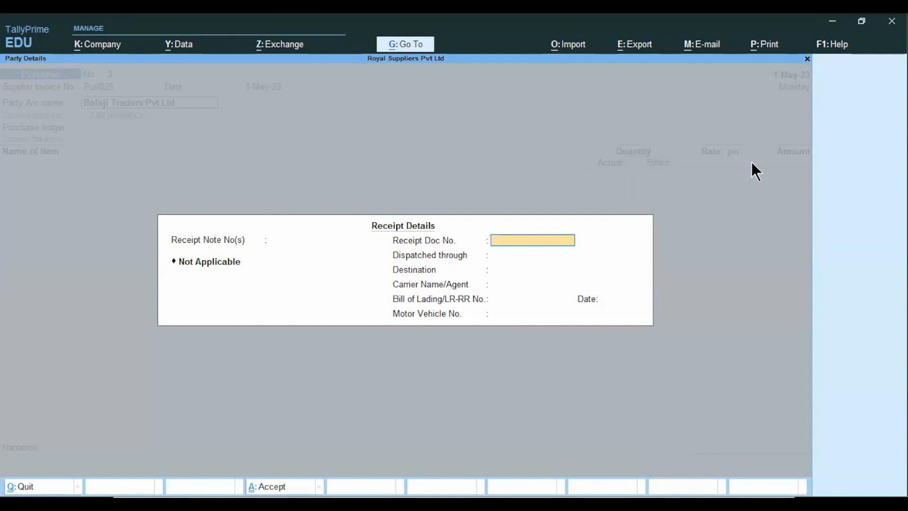
key("ctrl+a")
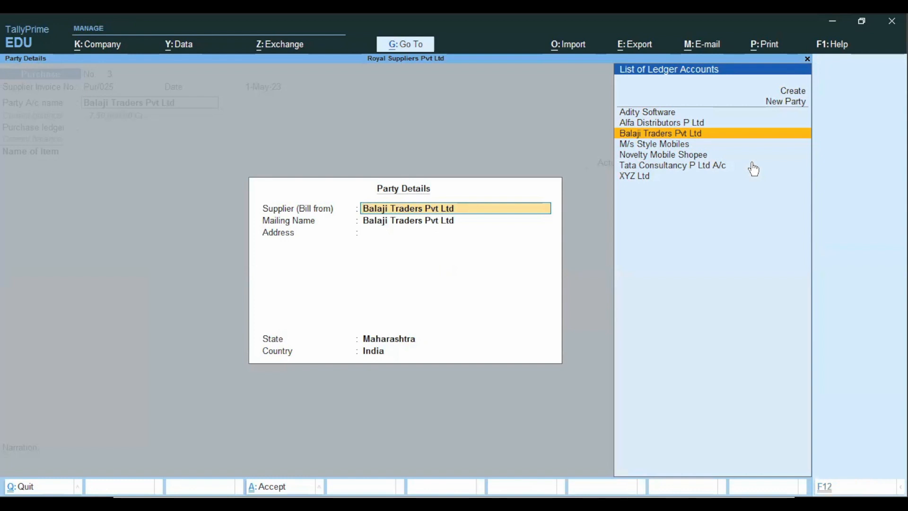
key("ctrl+a")
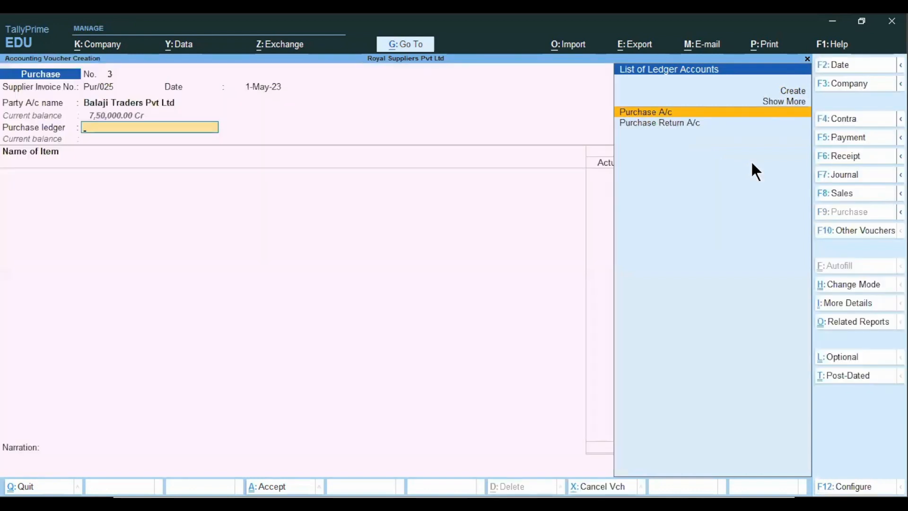
key("Return")
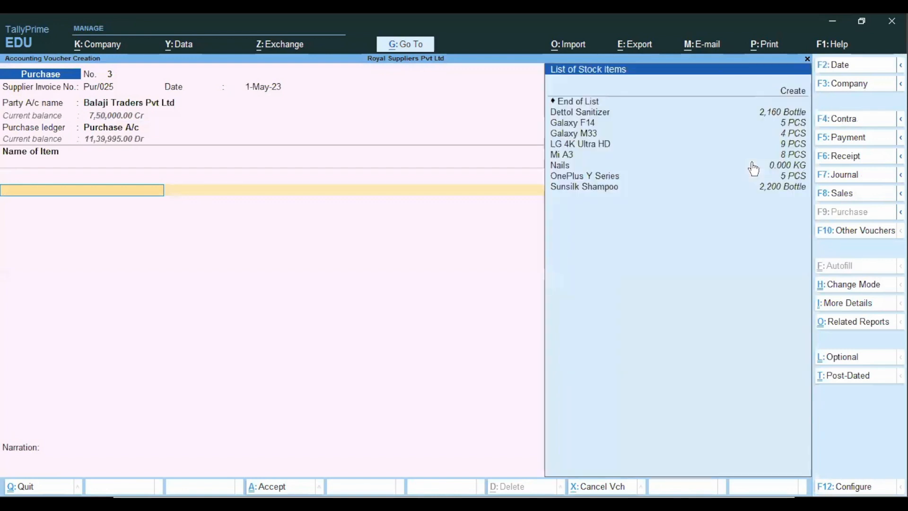
Look through the list of stock items for an existing Lux Soap entry
key("Down")
key("Down")
key("Down")
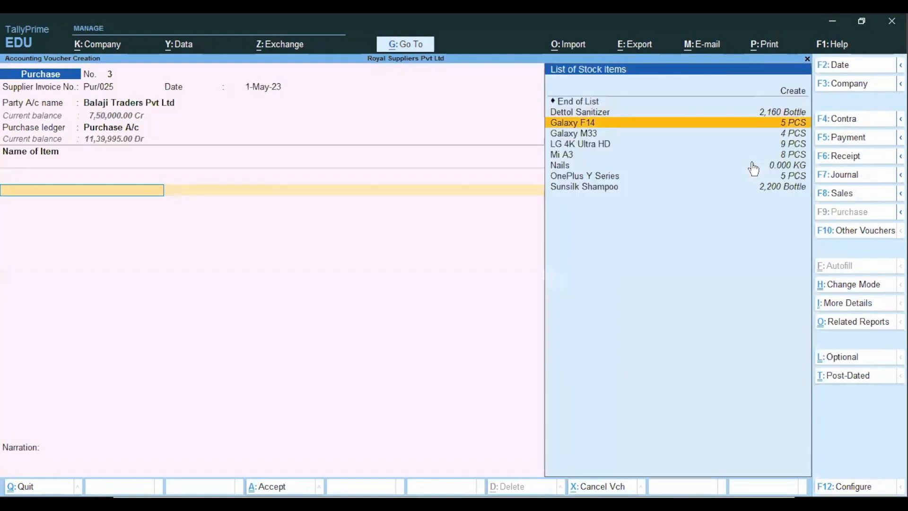
key("Down")
key("Down")
key("Down")
key("Down")
key("Down")
key("Down")
key("Up")
key("Up")
key("Up")
key("Up")
key("Up")
key("Up")
key("Up")
key("Up")
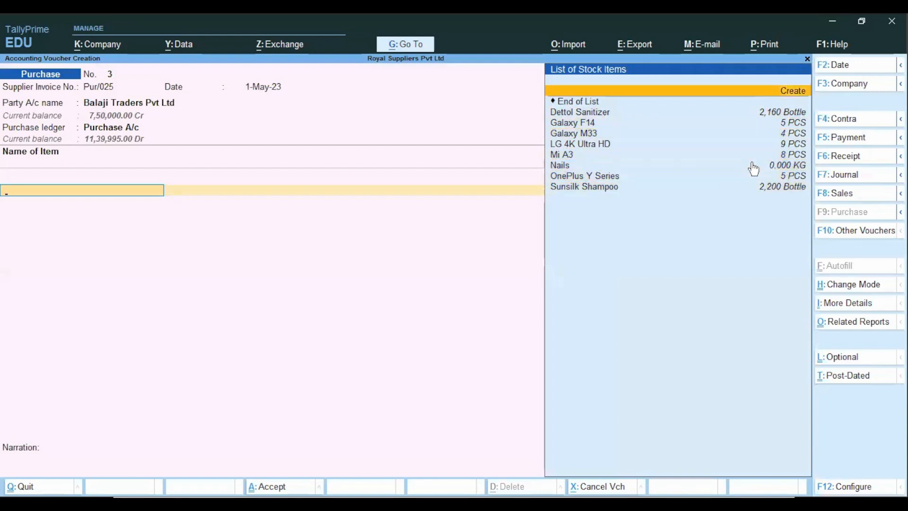
Start creating a new stock item from the voucher and name it Lux Soap
key("alt+c")
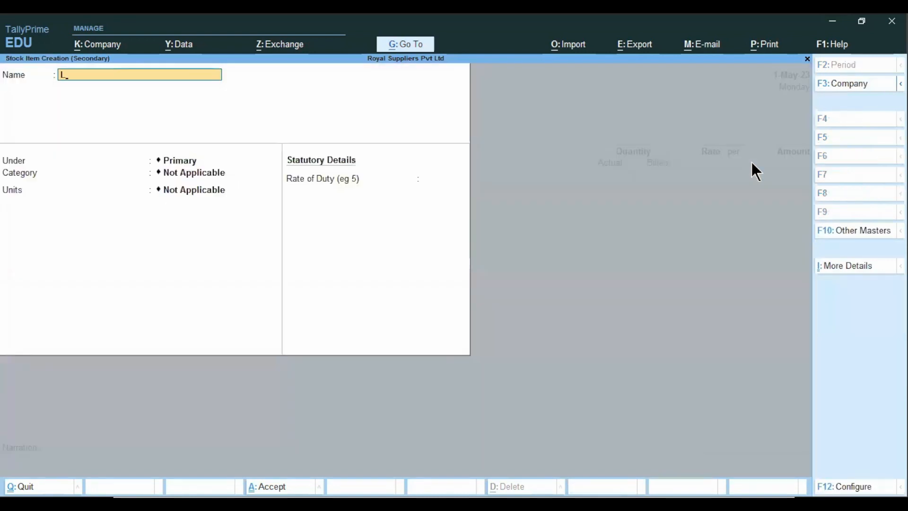
type("Lux Soap")
key("Return")
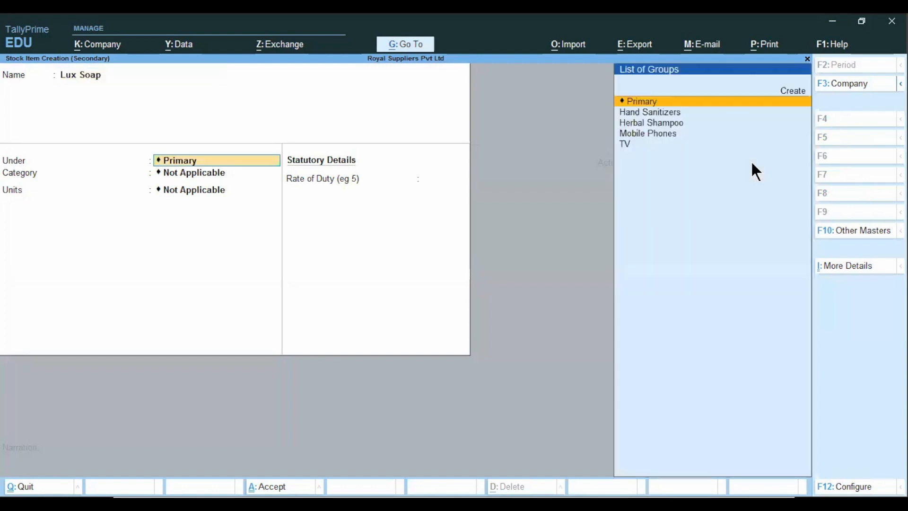
Create a stock group named Bath Soap under Primary, with item quantities added, and assign it to Lux Soap
key("alt")
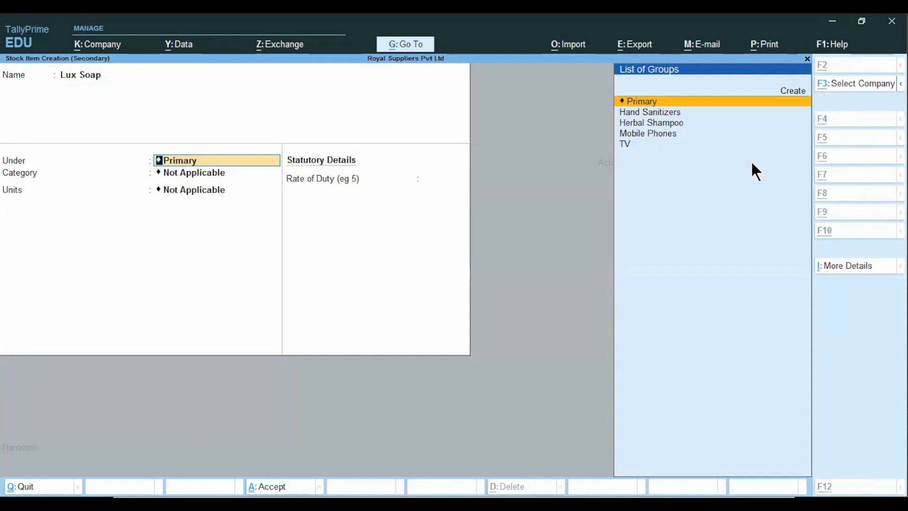
key("alt+c")
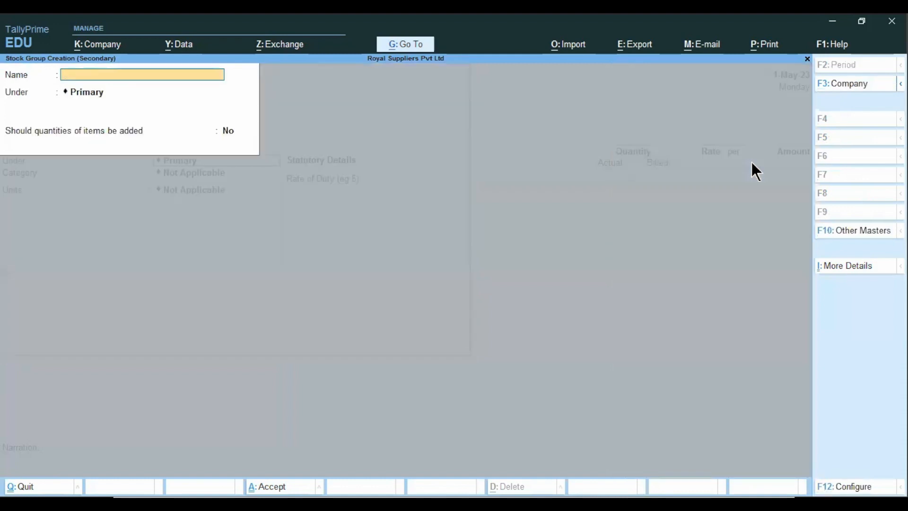
type("Bath Soap")
key("Return")
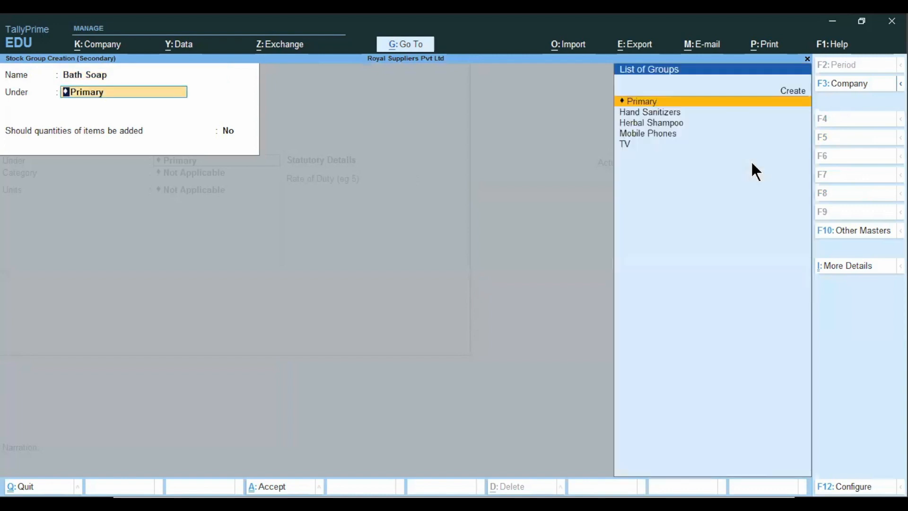
key("Return")
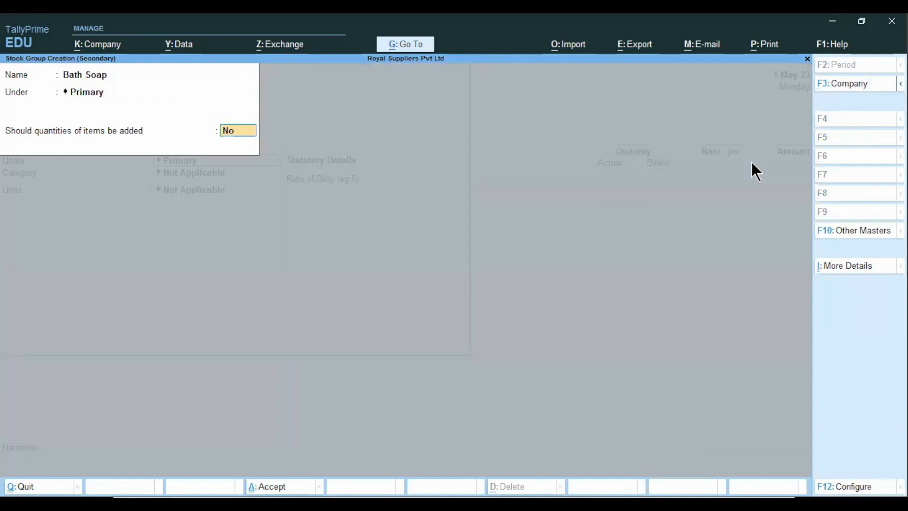
type("y")
key("Return")
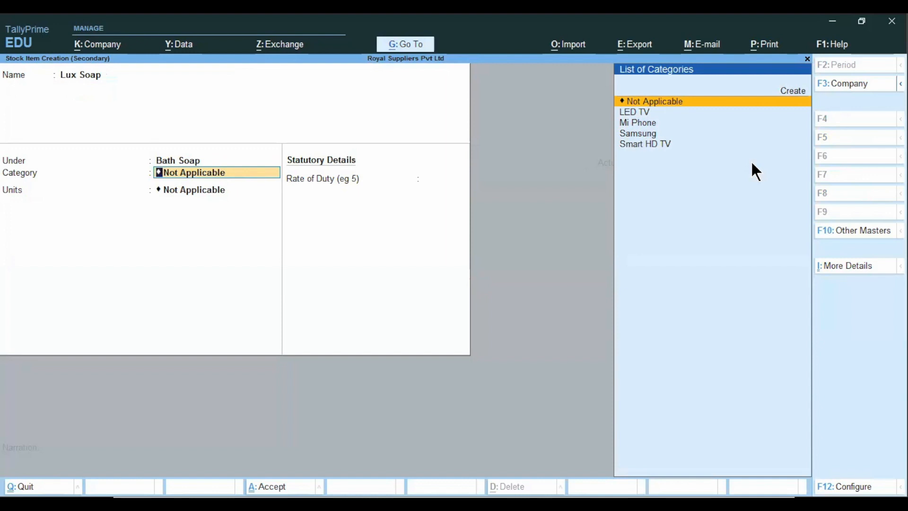
Keep the Lux Soap category Not Applicable, set its unit to Nos, batches to No and rate of duty to 0
key("Return")
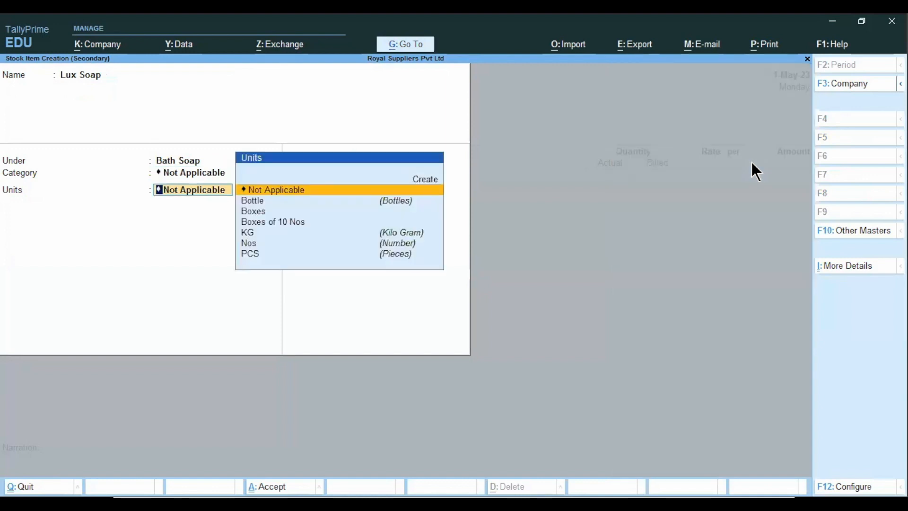
key("Down")
key("Down")
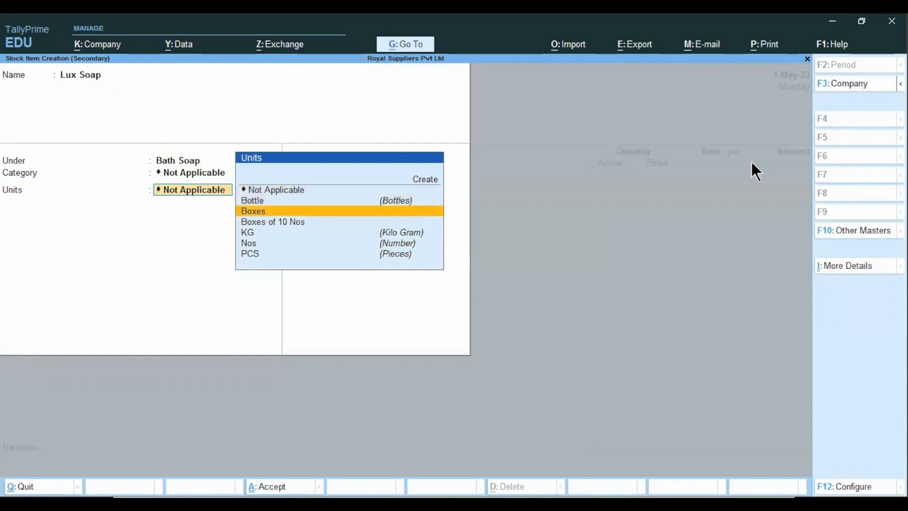
key("Down")
key("Down")
key("Down")
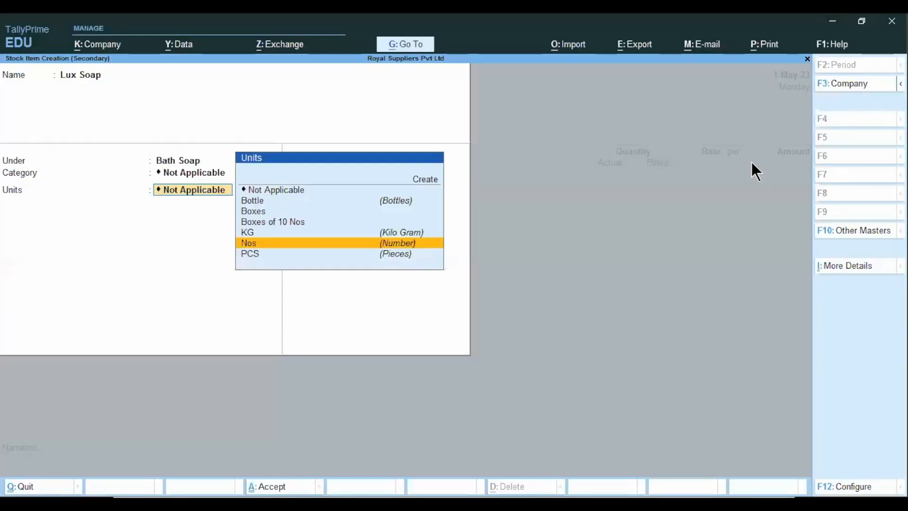
key("Return")
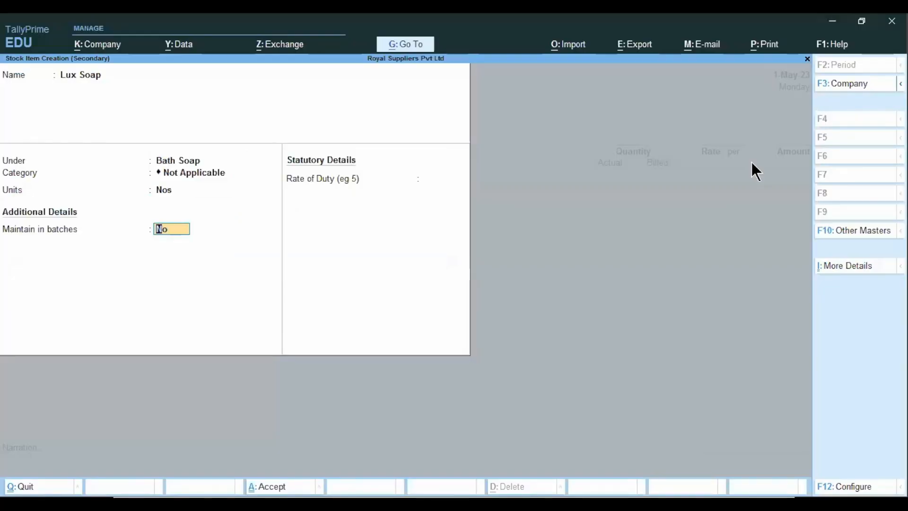
key("Return")
type("0")
key("Return")
Save the Lux Soap stock item and allocate it to the M G Road godown, with tracking and order numbers Not Applicable
key("Return")
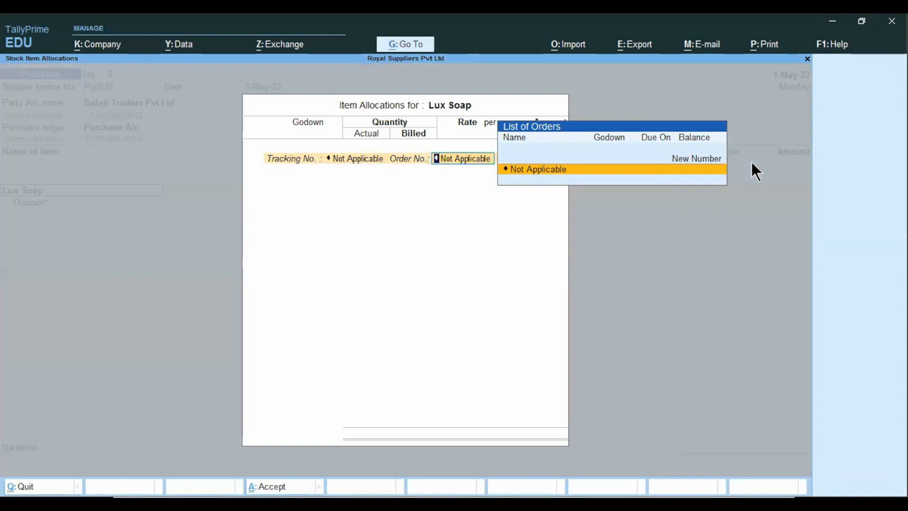
key("Return")
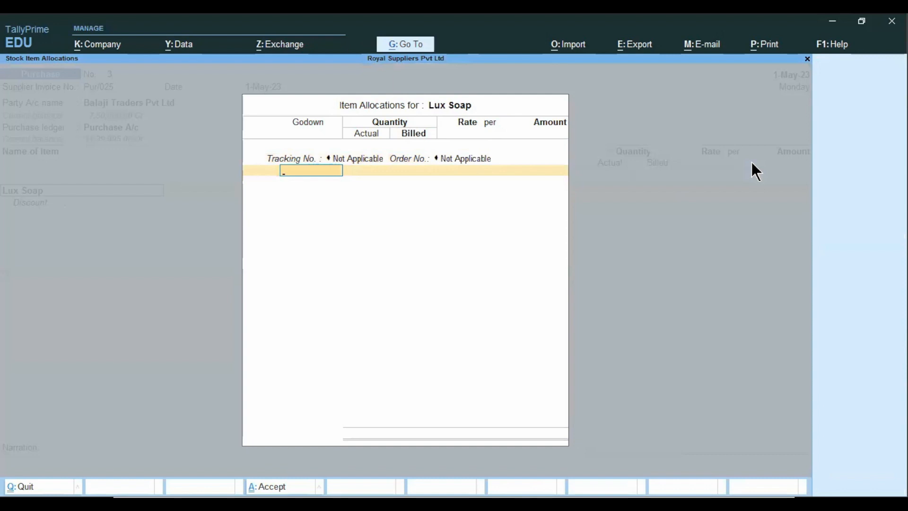
key("Down")
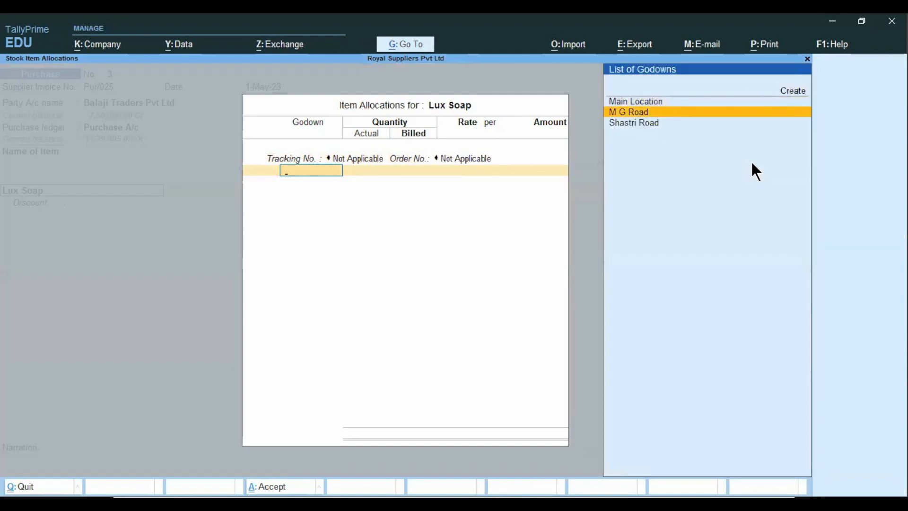
key("Return")
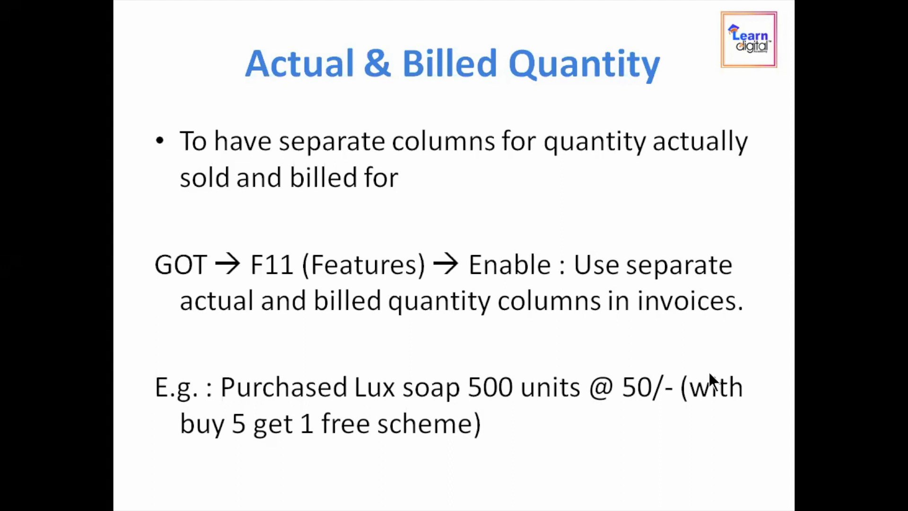
Enter 600 Nos actual and 500 Nos billed quantity for Lux Soap at a rate of 50 per Nos, and end its allocations
key("alt+Tab")
type("600")
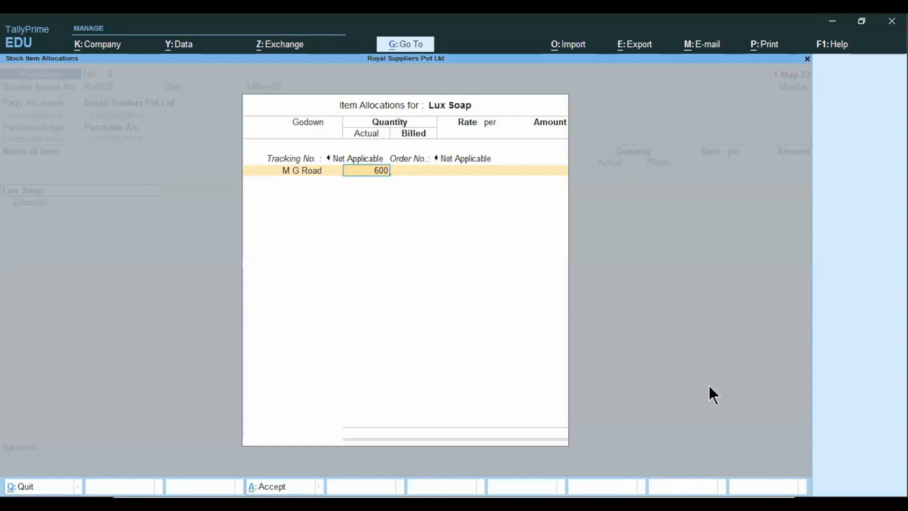
key("Return")
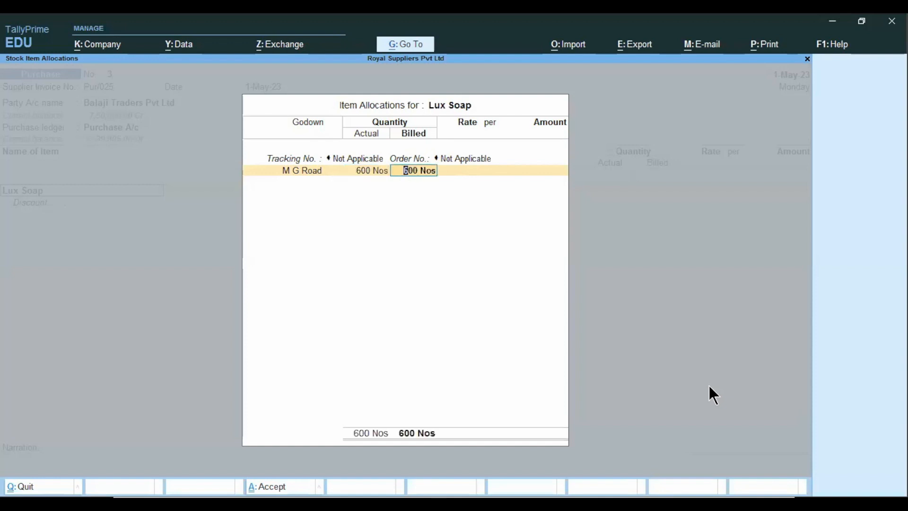
type("500")
key("Return")
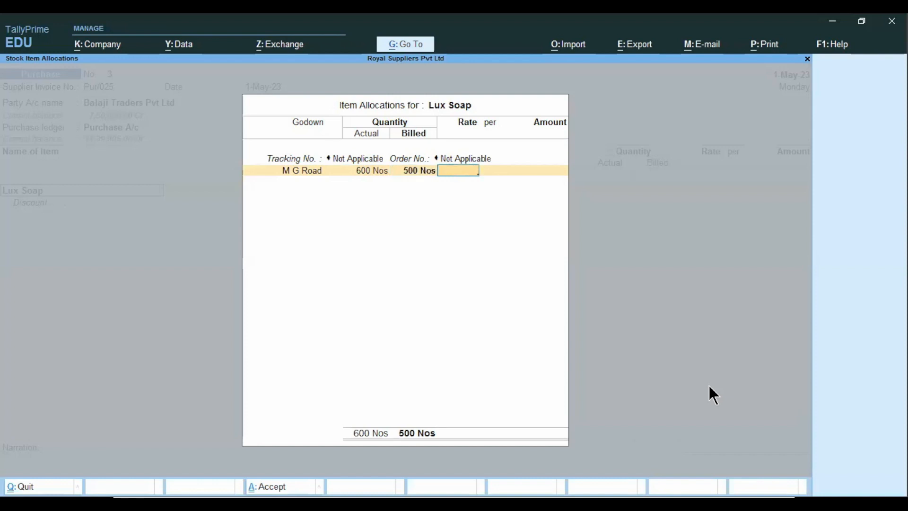
type("50")
key("Return")
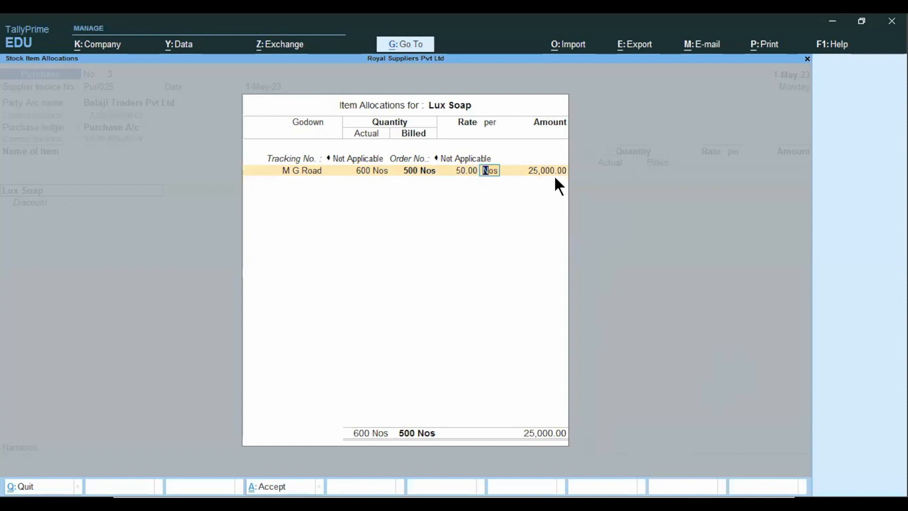
key("Return")
key("Return")
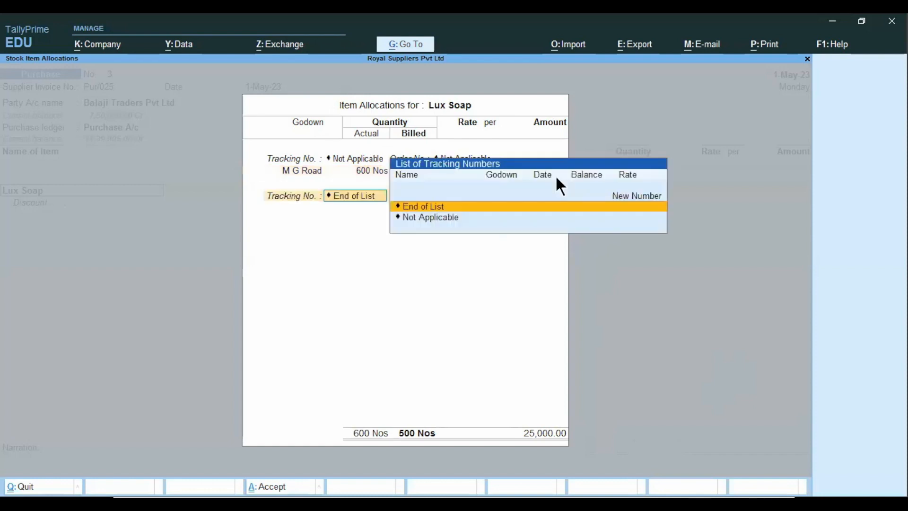
key("Return")
key("Return")
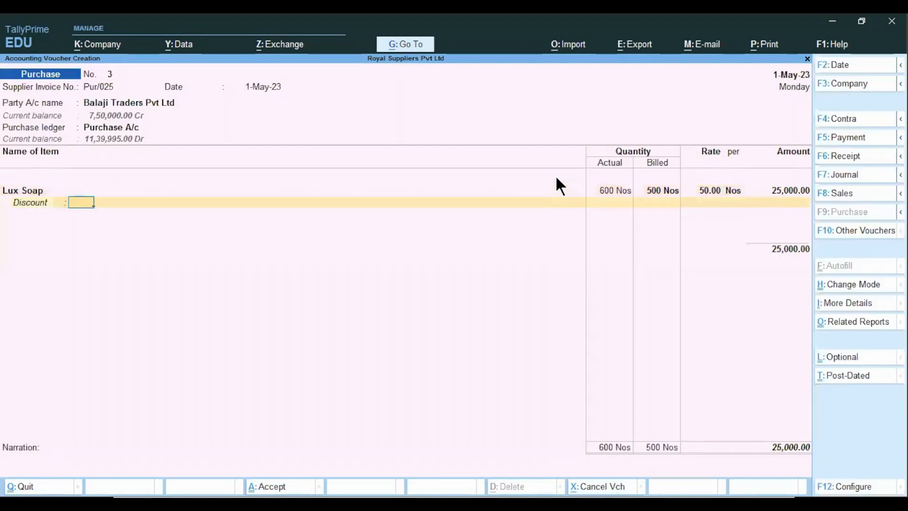
Leave the Lux Soap discount blank and end the voucher's item list
key("Return")
key("Return")
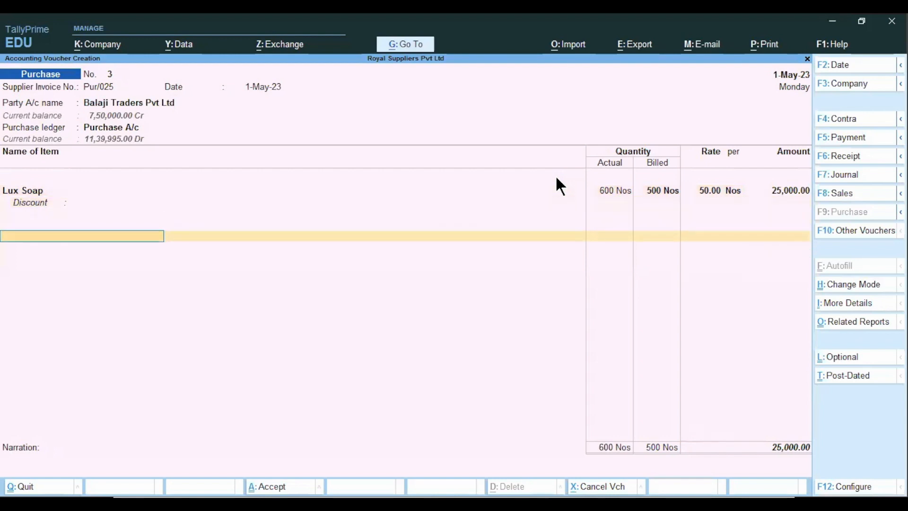
key("Return")
key("Return")
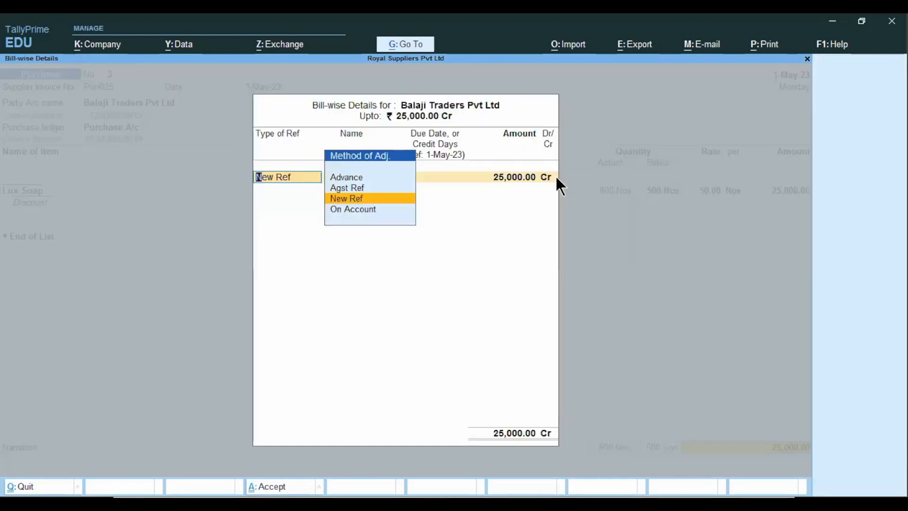
Record the full bill amount for Balaji Traders as a New Ref named Pur/025 with 30 credit days
key("Return")
key("Return")
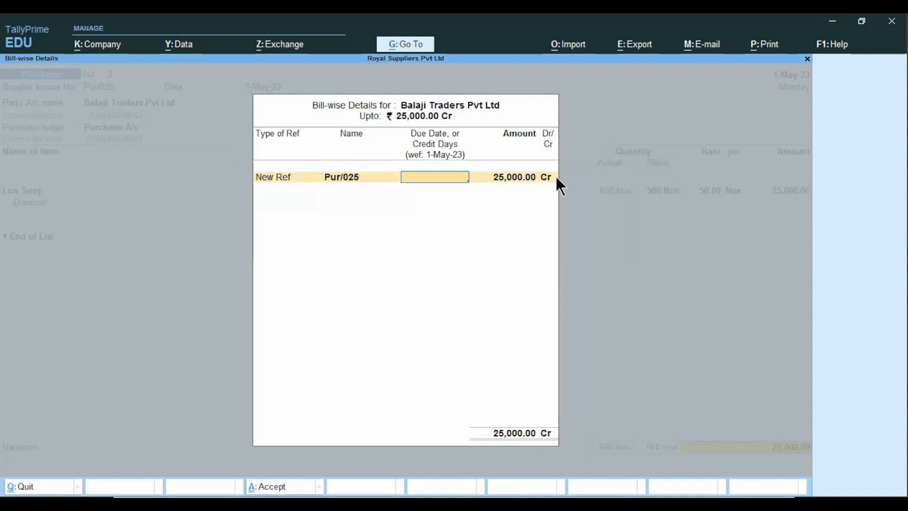
type("30")
key("Return")
key("Return")
key("Return")
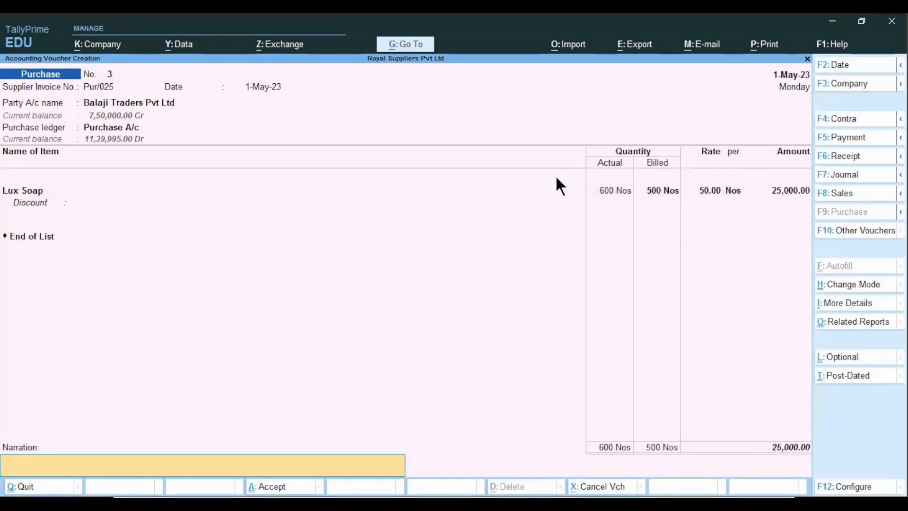
Begin the voucher narration with "being goods purchased with the"
type("being goods")
type(" purchased")
type(" with the")
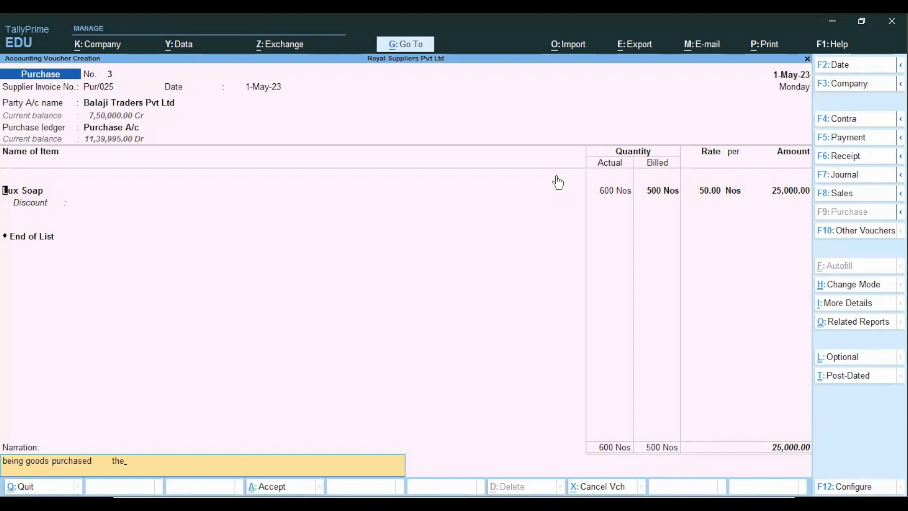
left_click(557, 180)
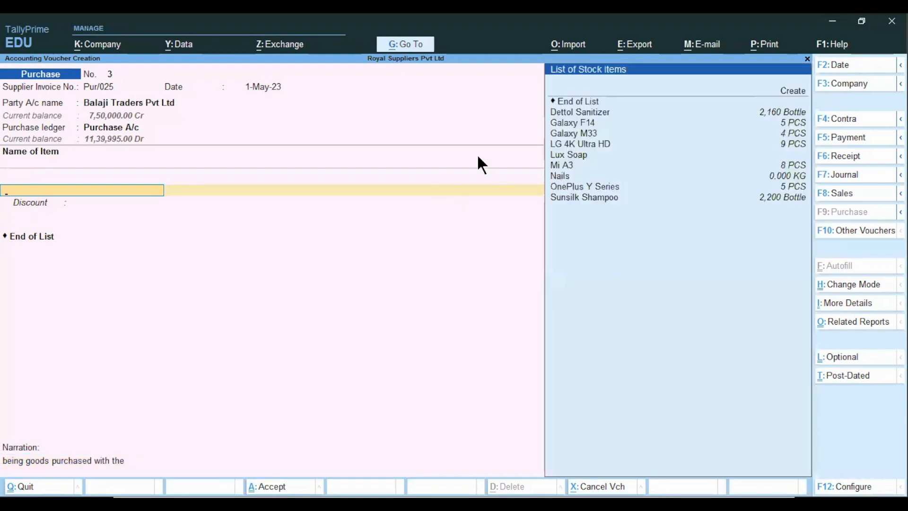
left_click(566, 160)
key("ctrl+a")
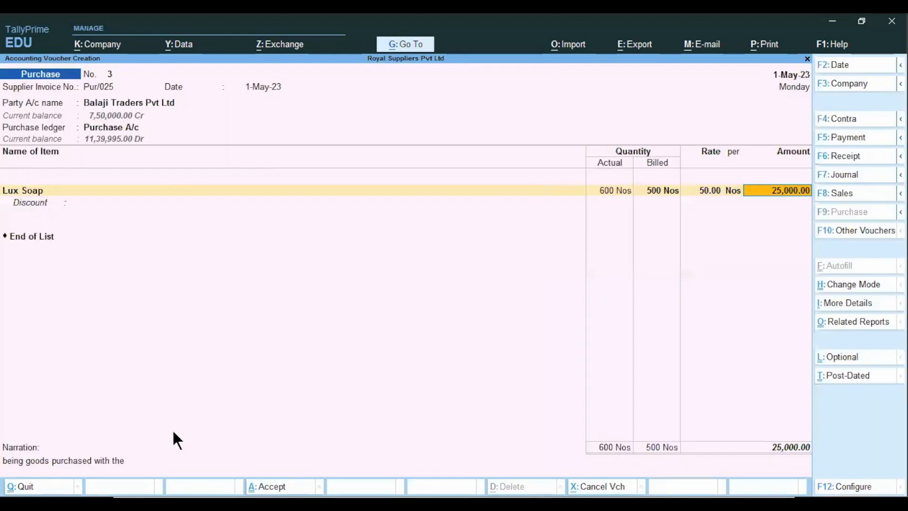
Complete the narration as "being goods purchased with the buy 5 get 1 free scheme" and save the purchase voucher
left_click(120, 462)
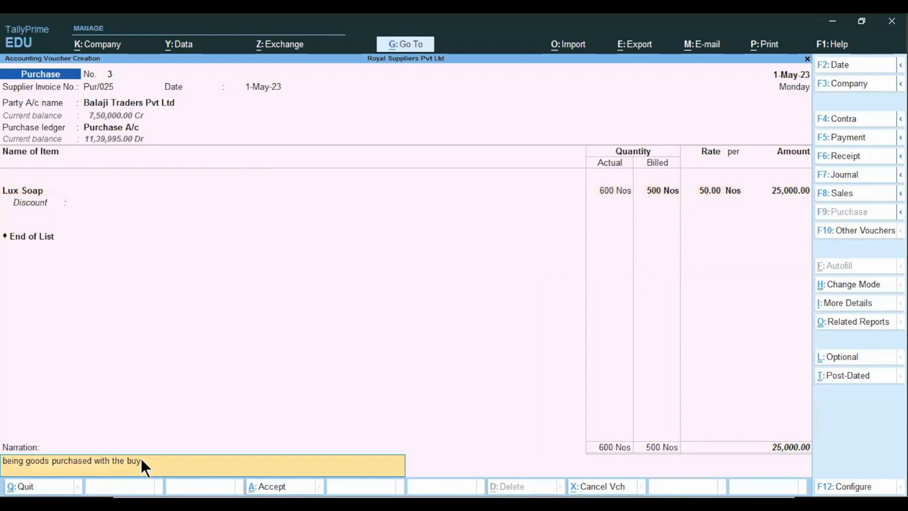
type("being goods purchased with the buy 5 get 1 fres")
key("BackSpace")
type("e sche,e")
key("BackSpace")
key("BackSpace")
type("me")
key("Return")
key("Return")
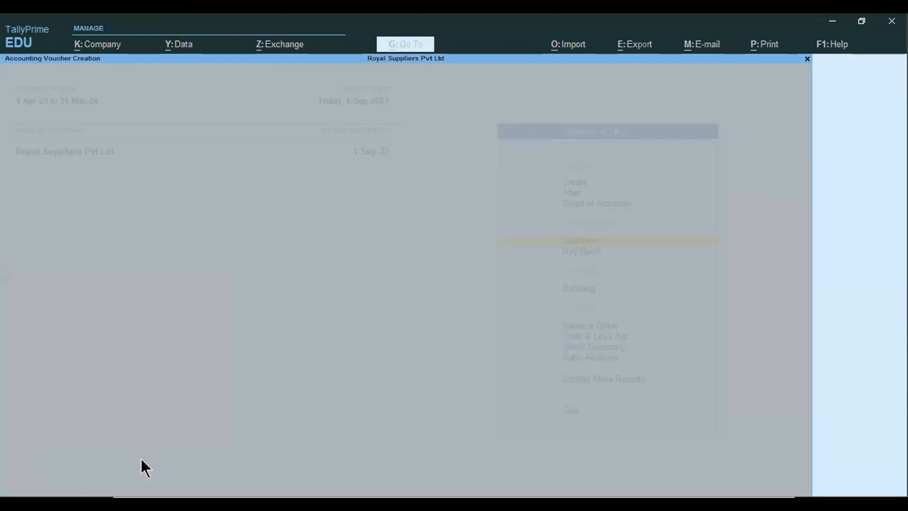
Leave voucher entry and open the Stock Summary to examine the closing quantity, rate and value of Bath Soap
key("alt")
key("alt+Tab")
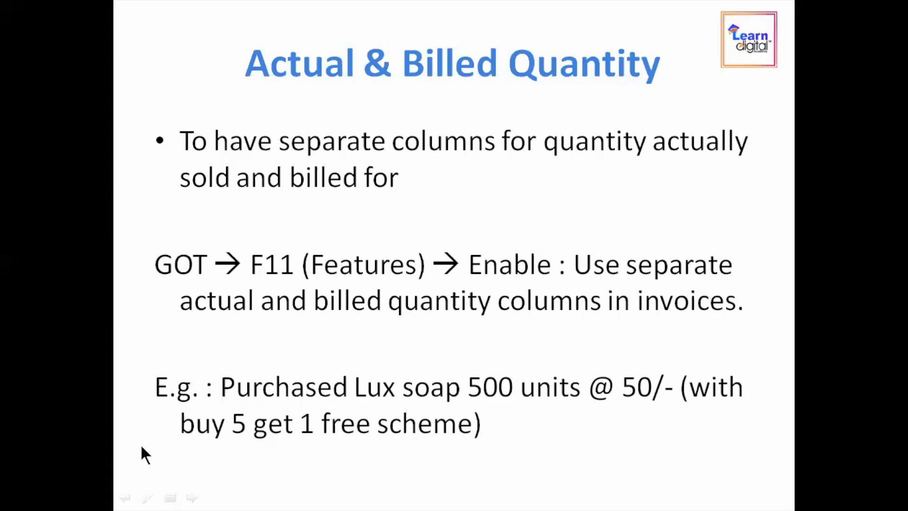
key("alt+Tab")
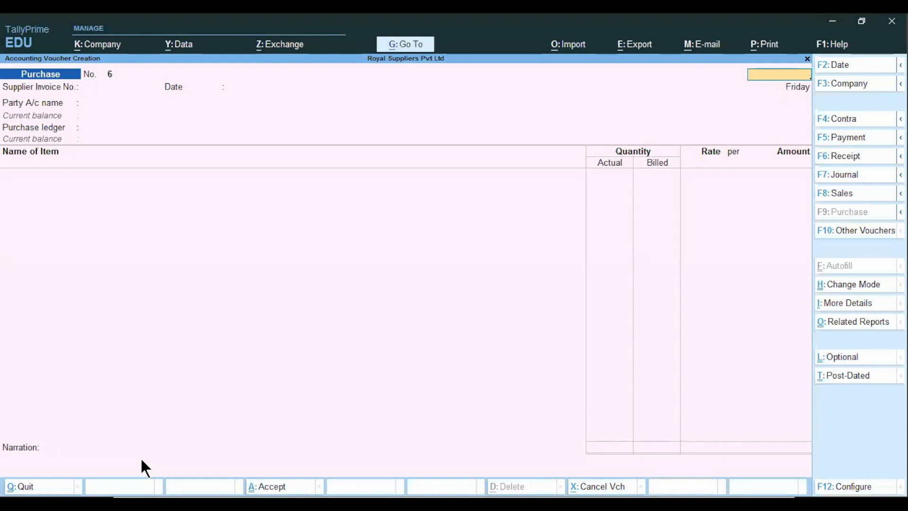
key("Escape")
key("Down")
key("Down")
key("Down")
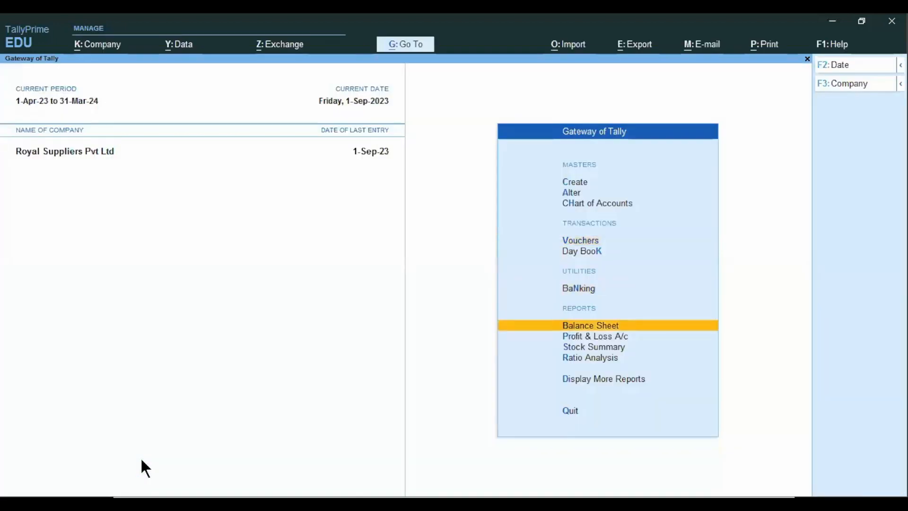
key("Down")
key("Down")
key("Return")
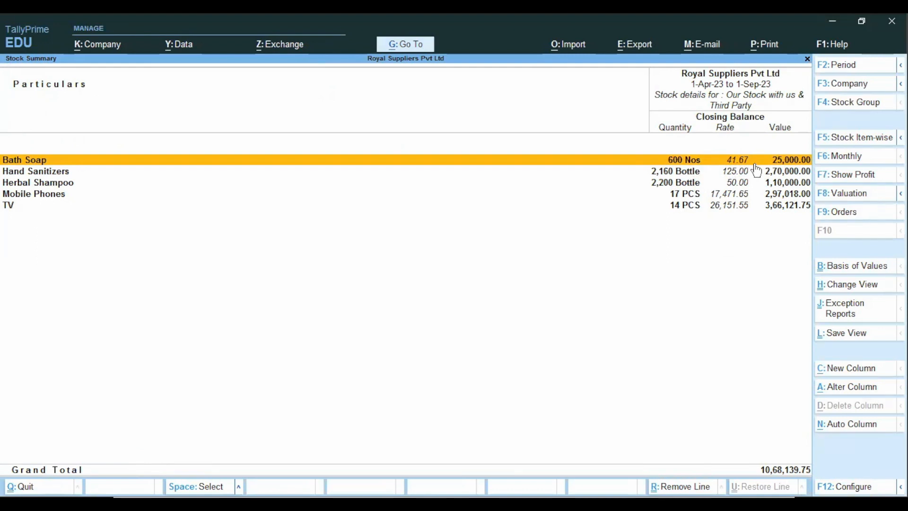
key("alt+Tab")
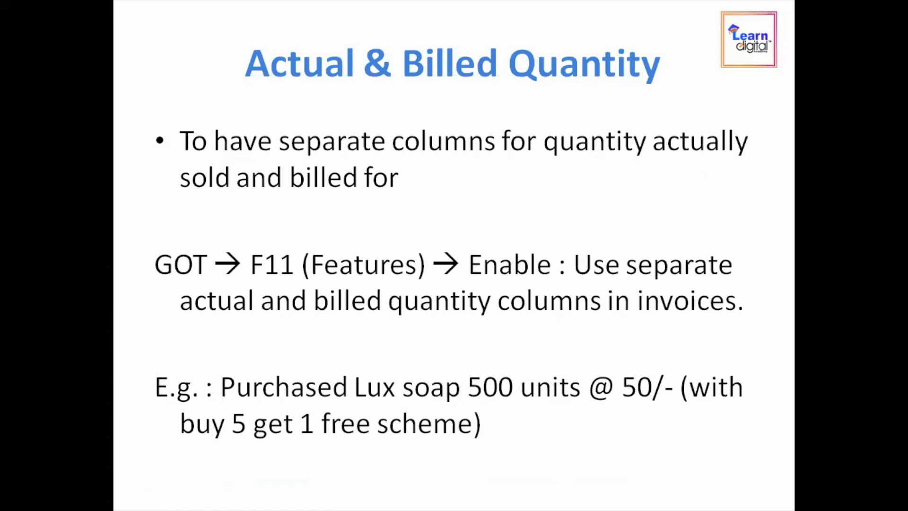
key("Right")
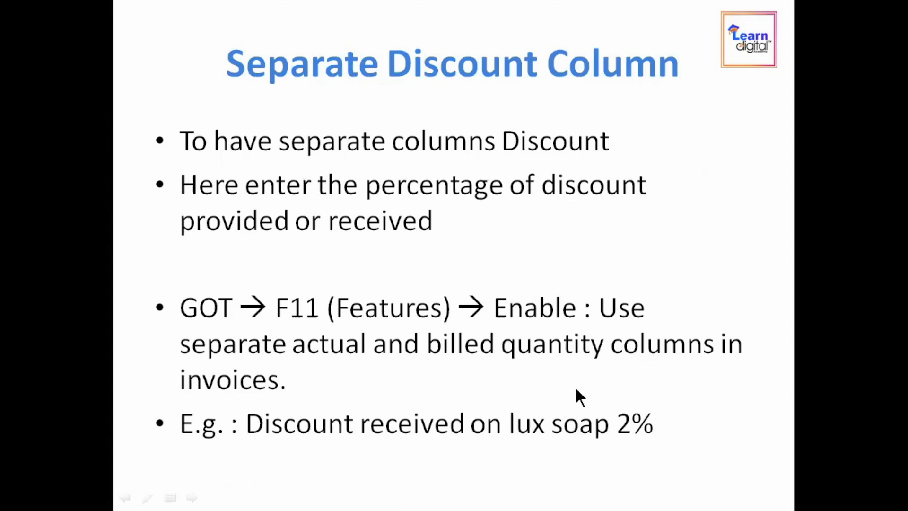
scroll(575, 387, "up", 1)
scroll(554, 377, "down", 1)
key("alt+Tab")
Close the Stock Summary and start a new purchase voucher dated 2-May-23
key("Escape")
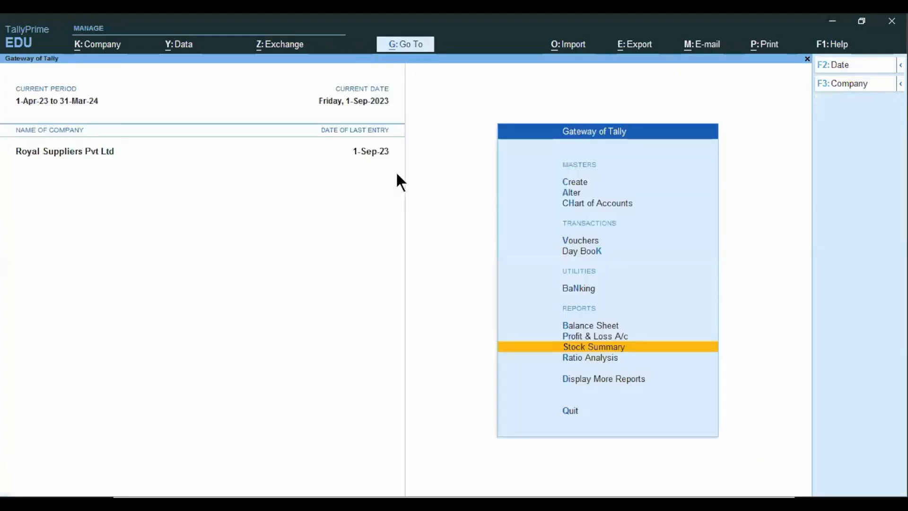
key("v")
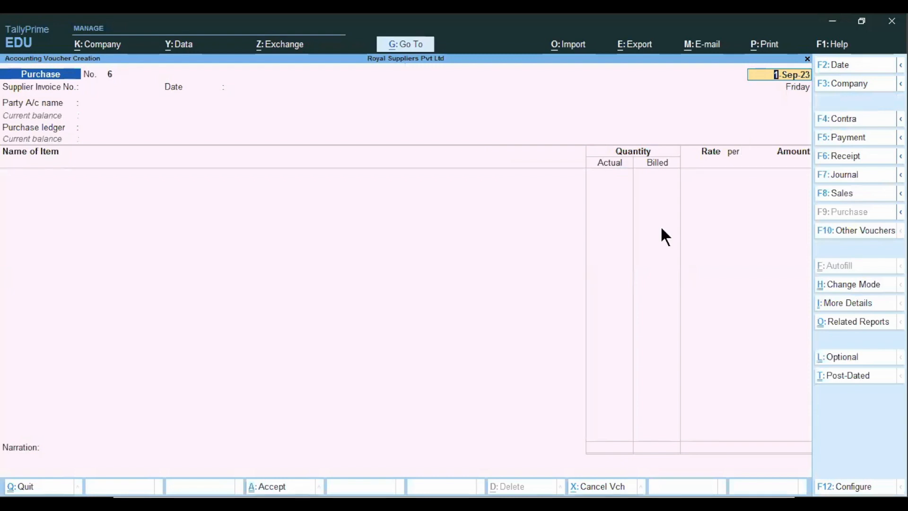
key("alt+Tab")
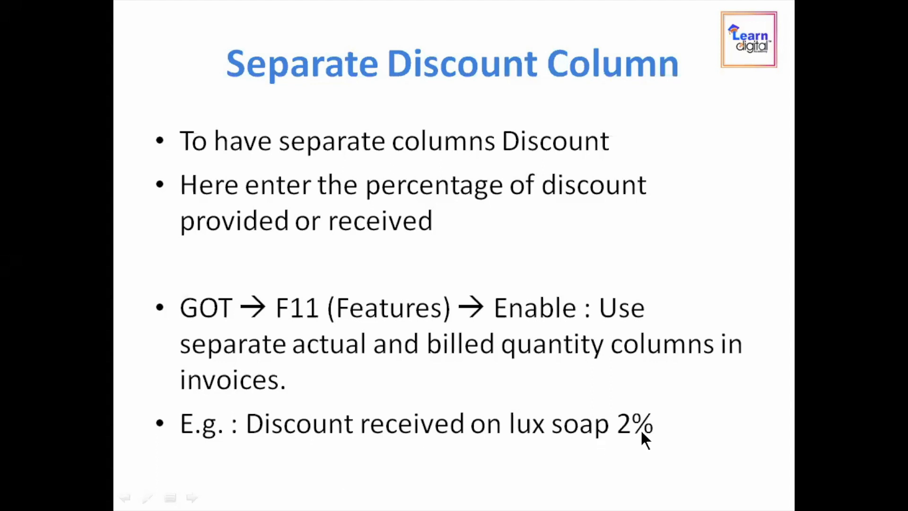
key("alt+Tab")
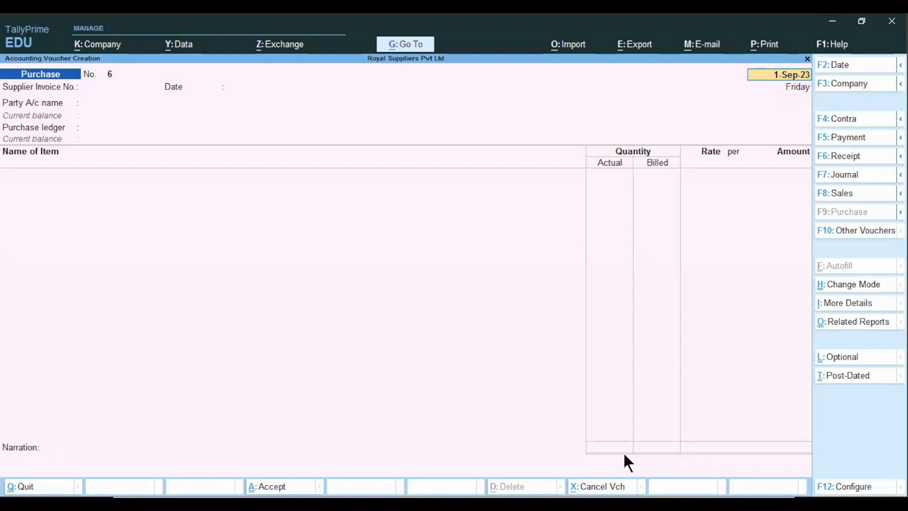
type("1.")
key("BackSpace")
type("2.")
key("BackSpace")
key("BackSpace")
key("BackSpace")
type("2.5")
key("Return")
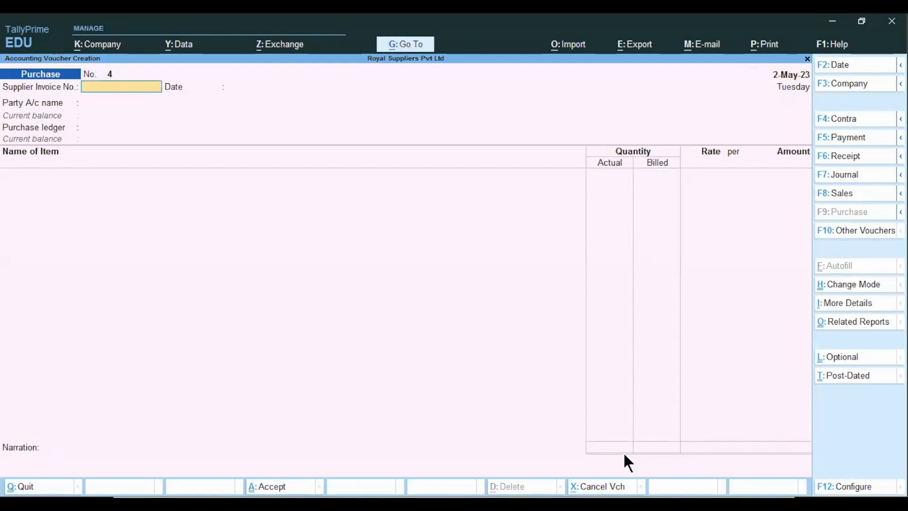
Enter supplier invoice number pur/25 dated 2-May-23 and choose Balaji Traders Pvt Ltd as the party, accepting its default party details
type("pur/25")
key("Return")
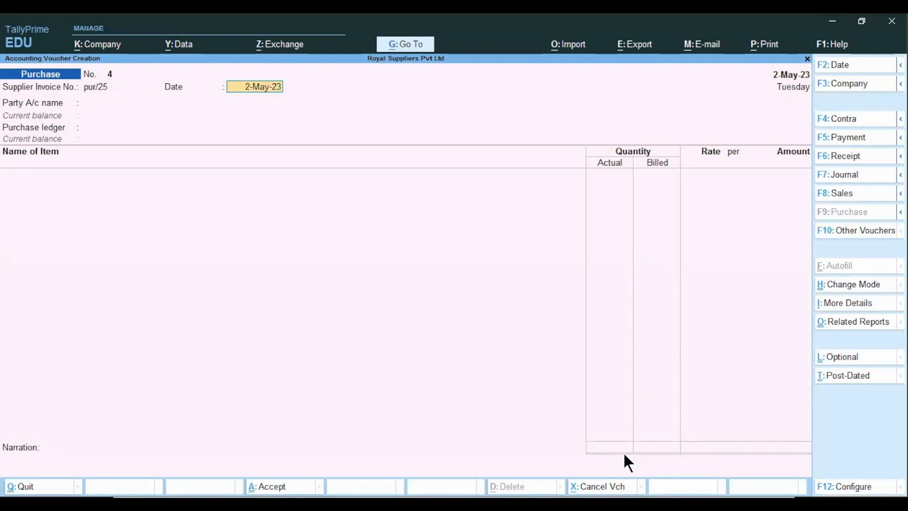
key("Return")
key("Down")
key("Down")
key("Down")
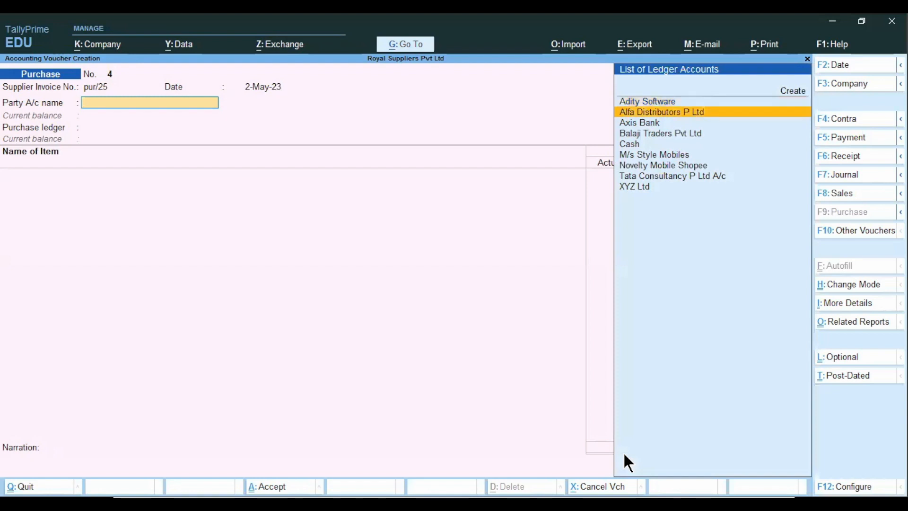
key("Return")
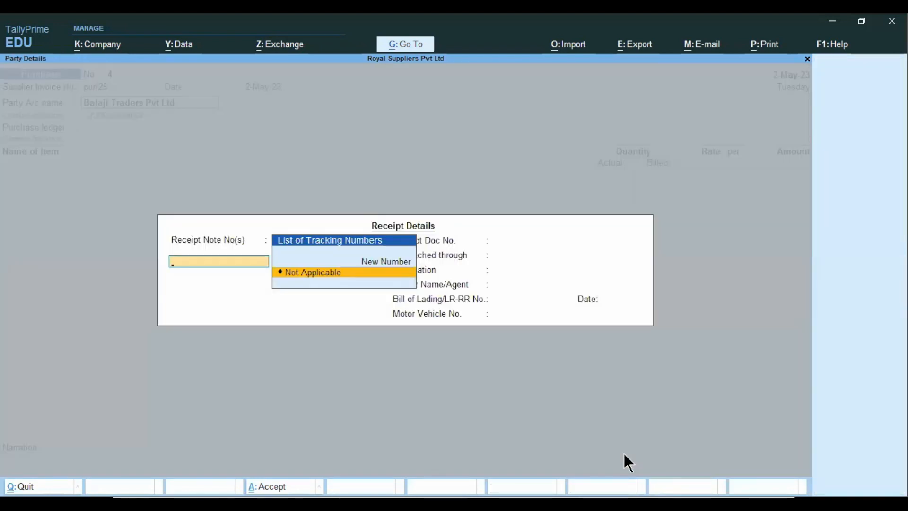
key("Escape")
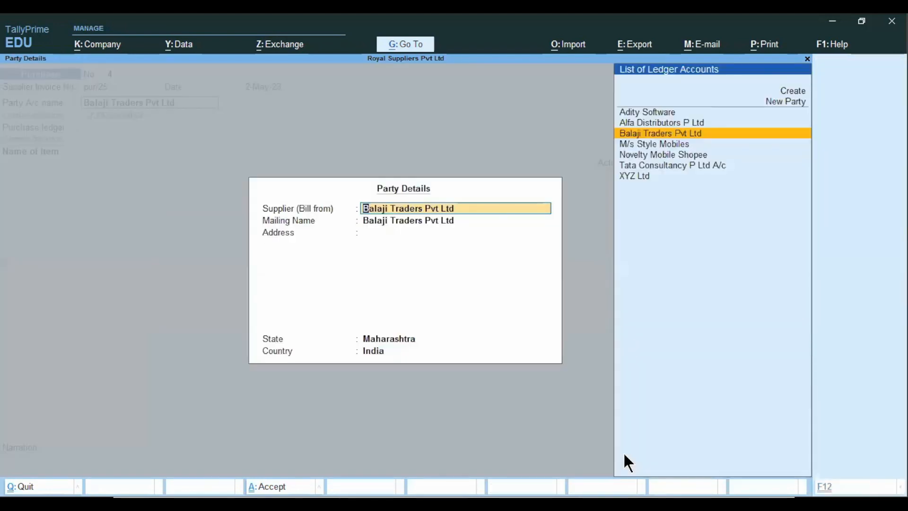
key("ctrl+a")
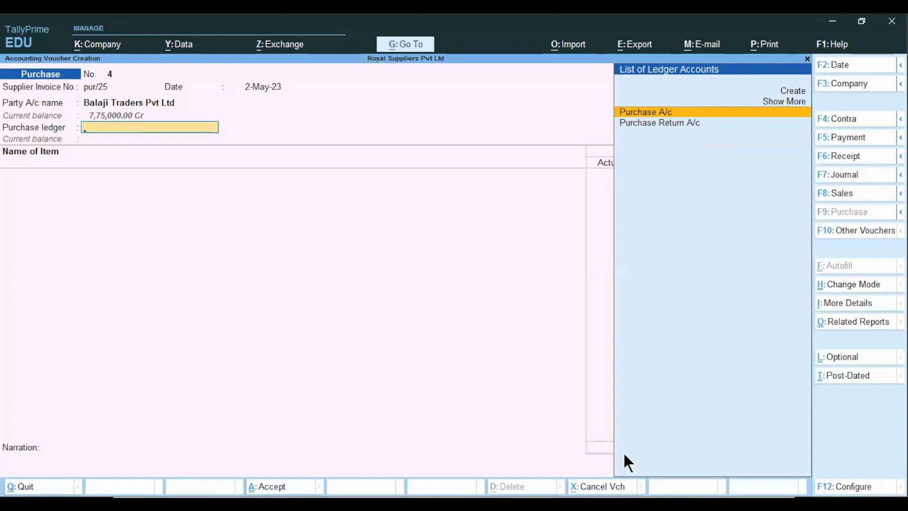
Choose Purchase A/c as the purchase ledger and enable the discount column in invoices in the company features
key("Return")
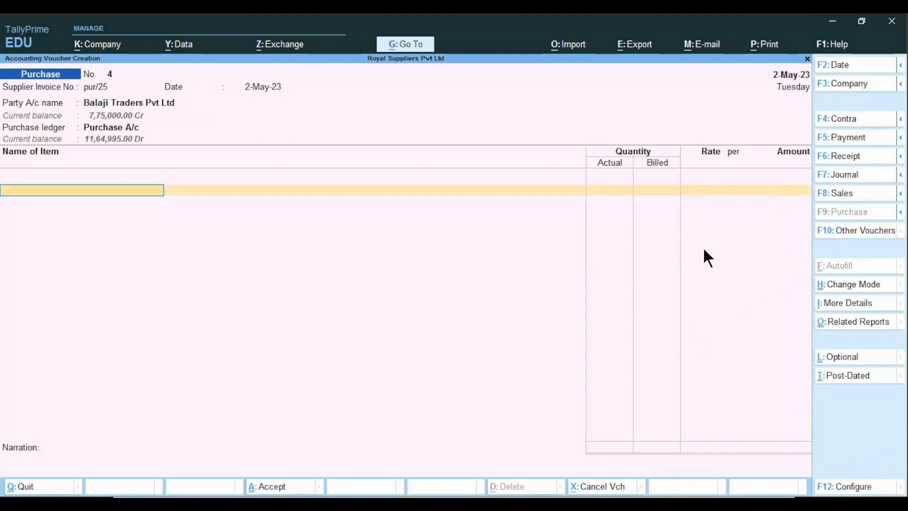
key("F11")
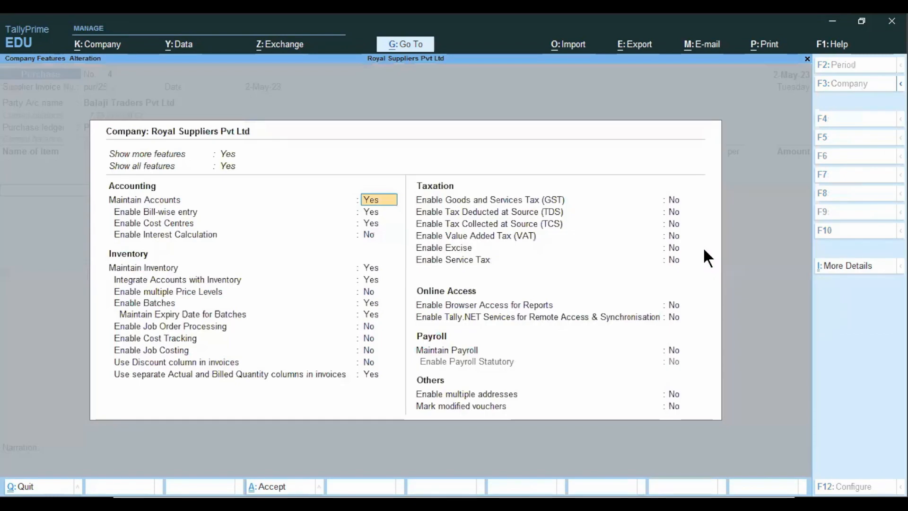
key("Down")
key("Down")
key("Down")
key("Down")
key("Down")
key("Down")
key("Down")
key("Down")
key("Down")
key("Down")
key("Down")
key("Down")
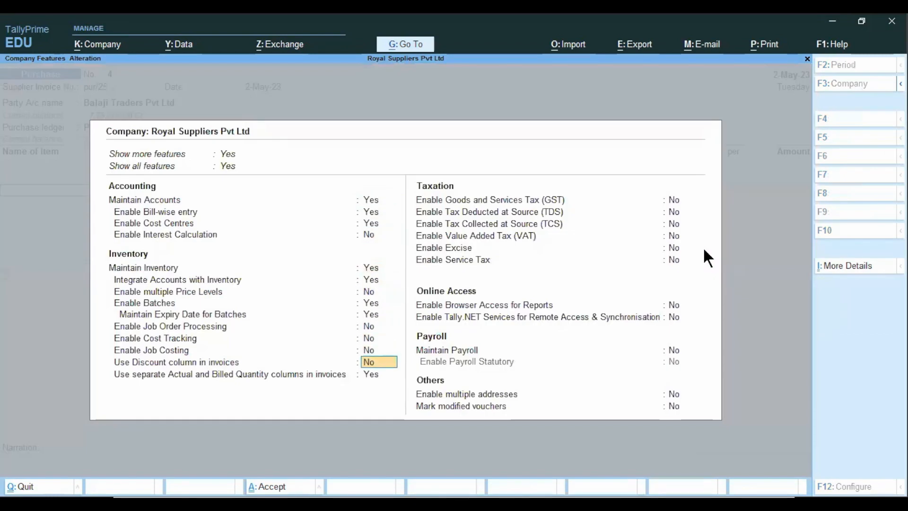
type("y")
key("Return")
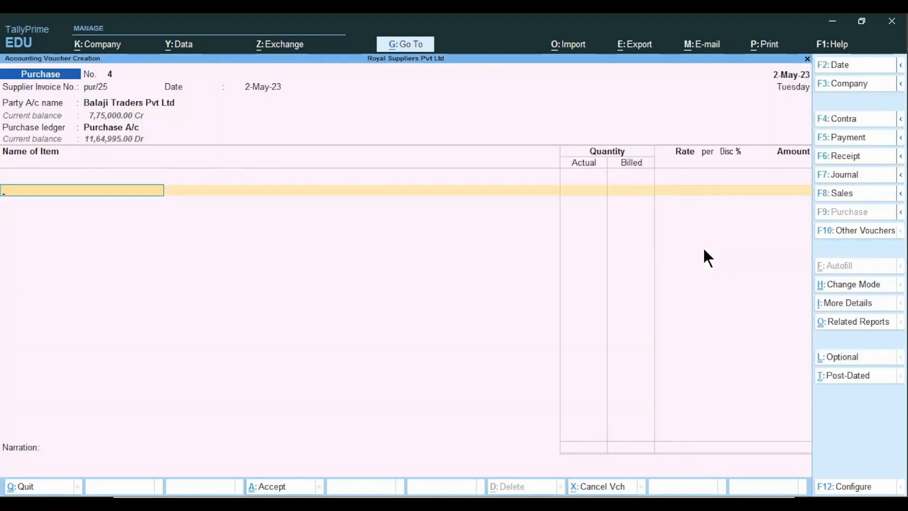
Add Lux Soap to the purchase, allocating 100 Nos actual and billed to the M G Road godown at 50.00 per Nos
type("Lu")
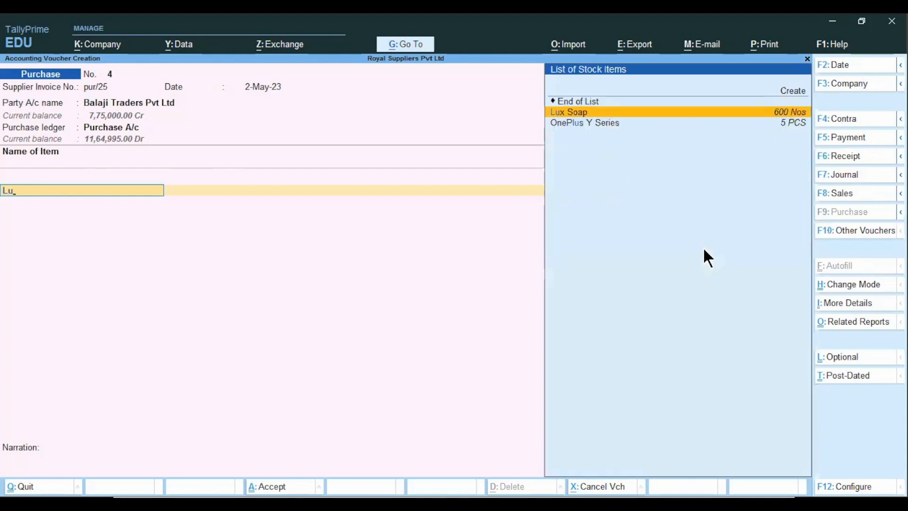
key("Return")
key("Return")
key("Return")
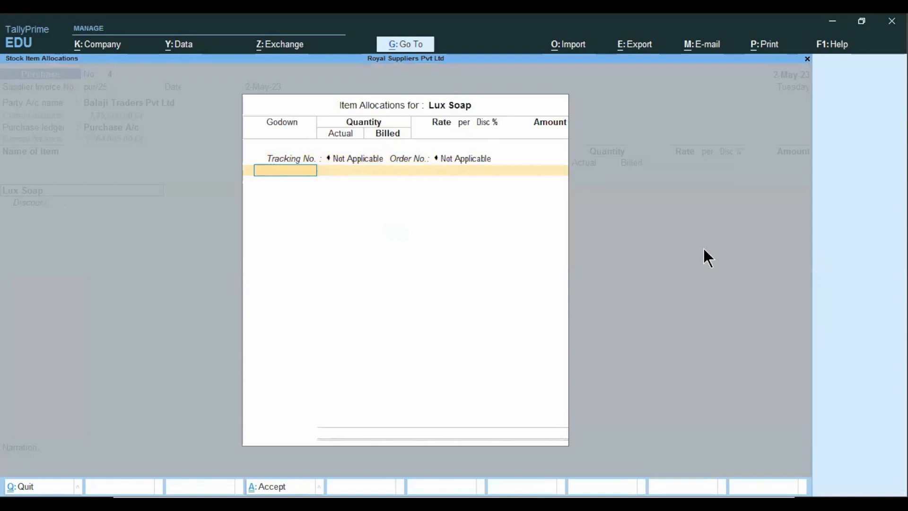
key("Down")
key("Down")
key("Return")
type("100")
key("Return")
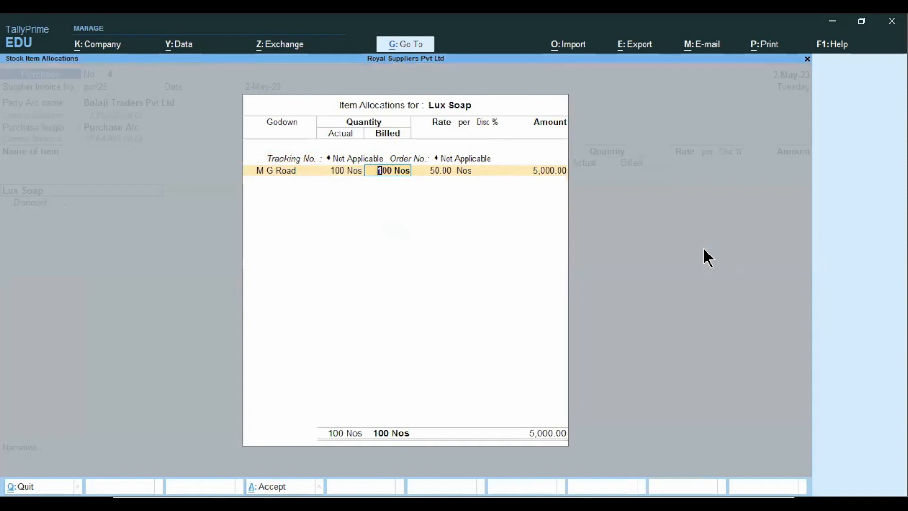
key("Return")
key("Return")
key("Return")
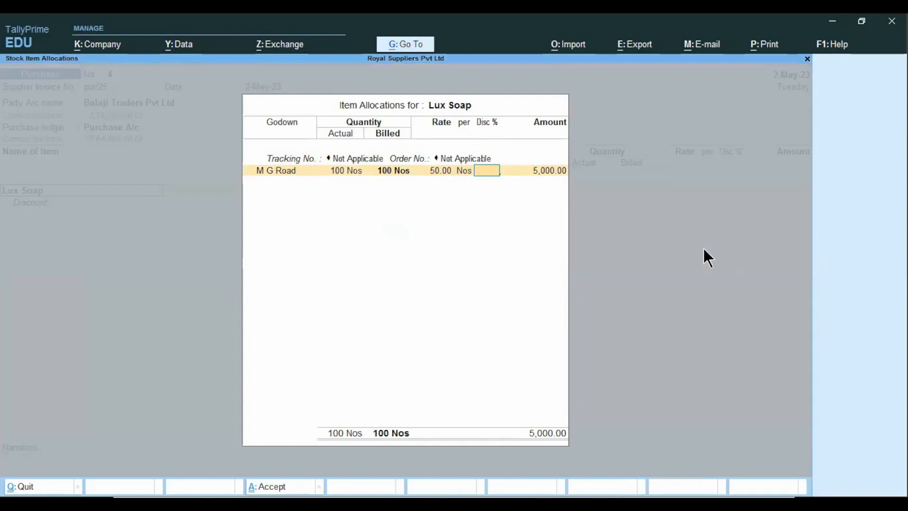
Set the discount on the Lux Soap line to 10% and accept the item allocation
type("2")
key("Return")
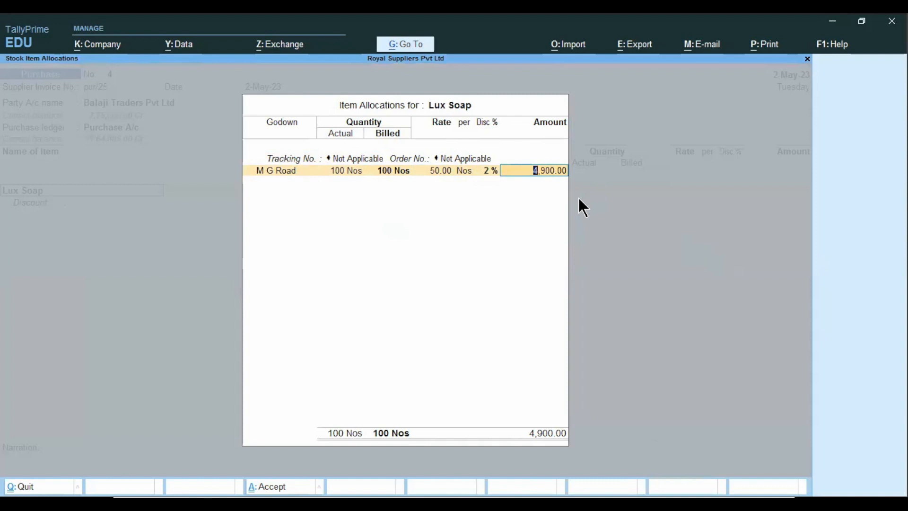
key("BackSpace")
type("10")
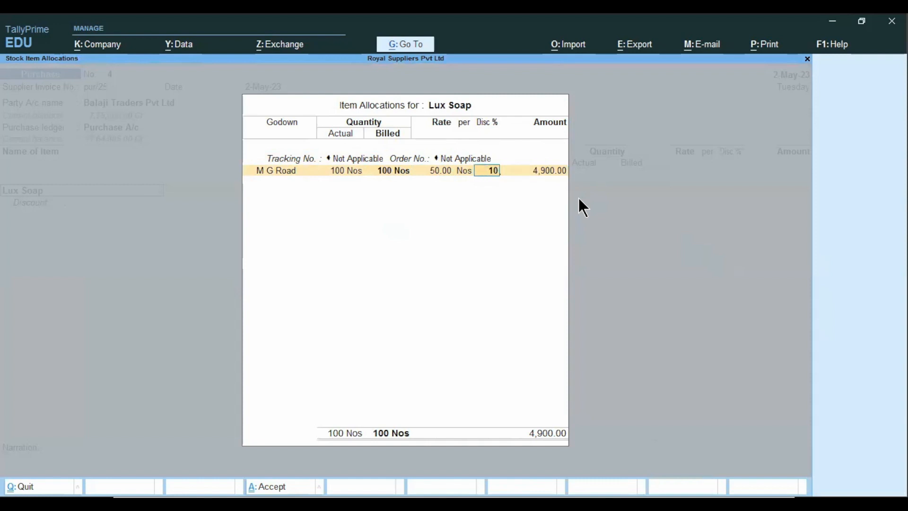
key("Return")
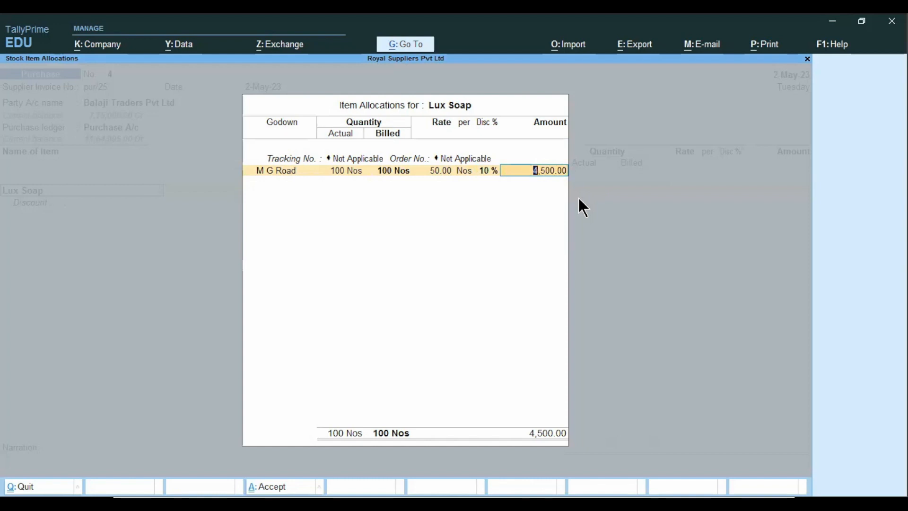
key("Return")
key("Return")
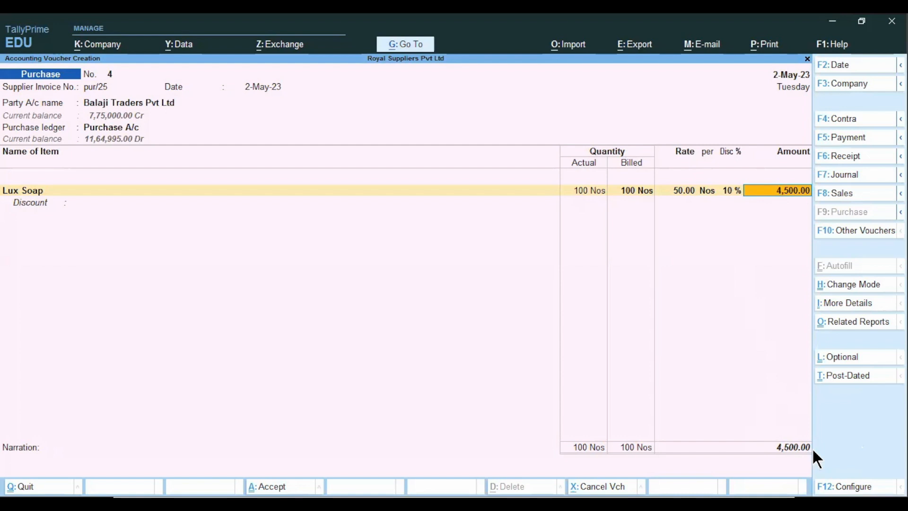
key("Return")
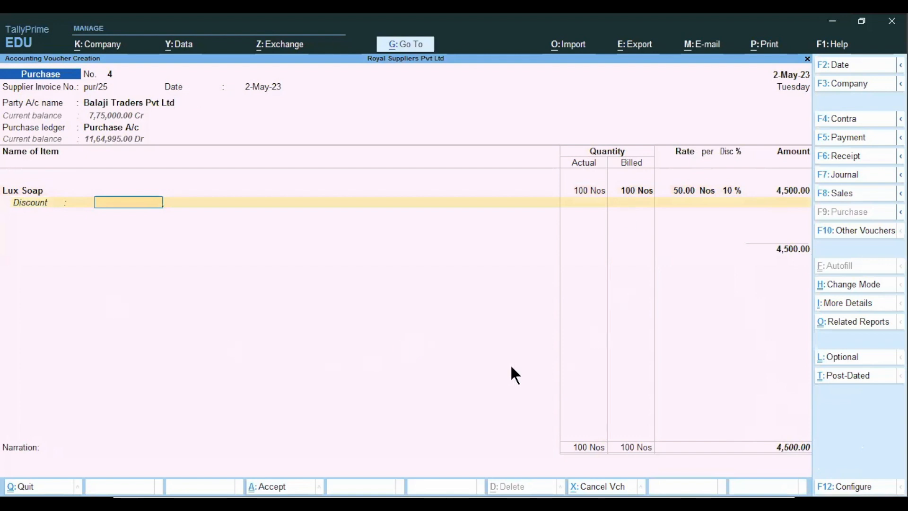
Switch the purchase to As Voucher mode to examine its debit and credit entries, and return it to Item Invoice mode
left_click(833, 283)
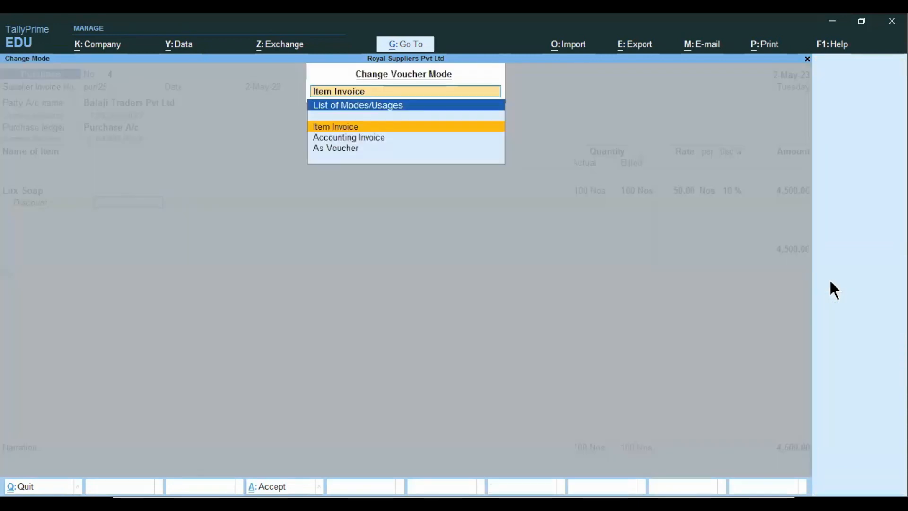
key("Down")
key("Down")
key("Return")
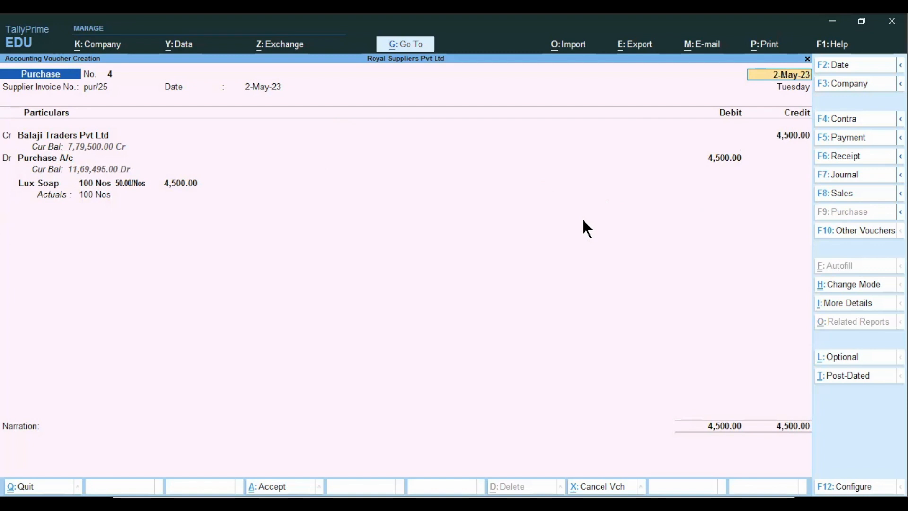
left_click(823, 285)
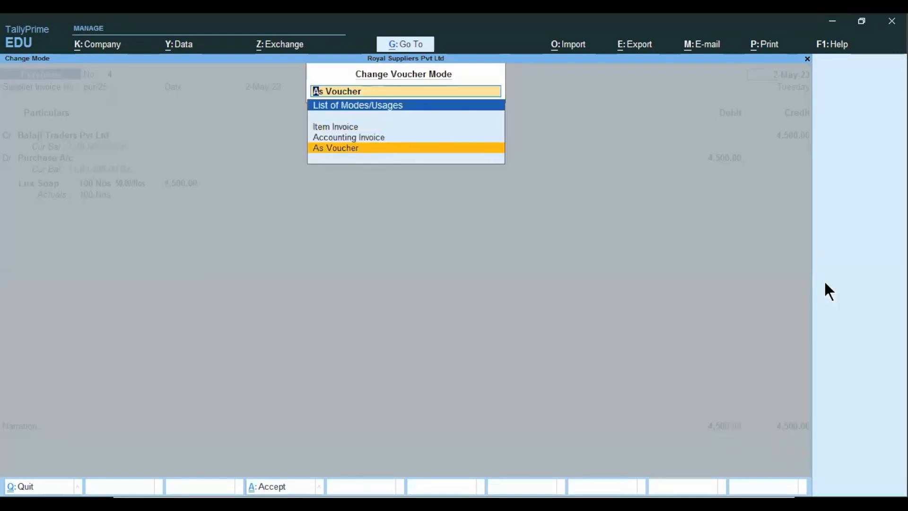
key("Up")
key("Up")
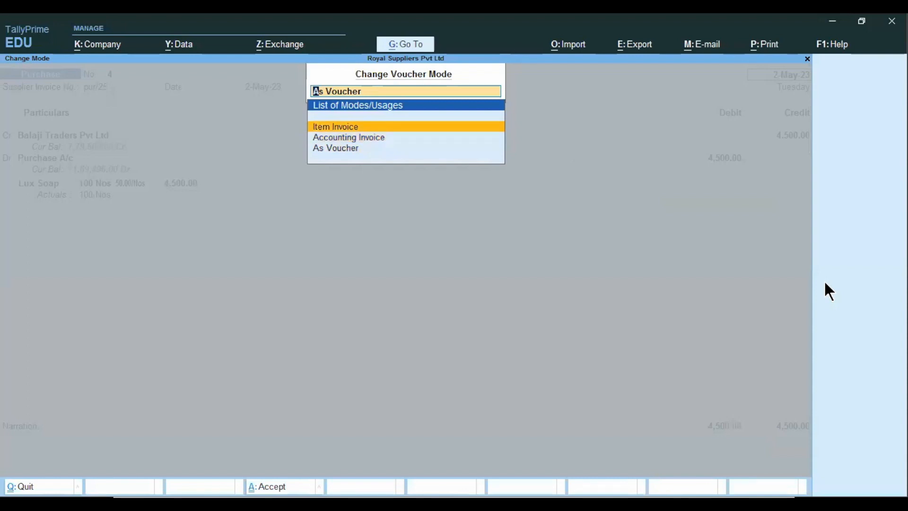
key("Return")
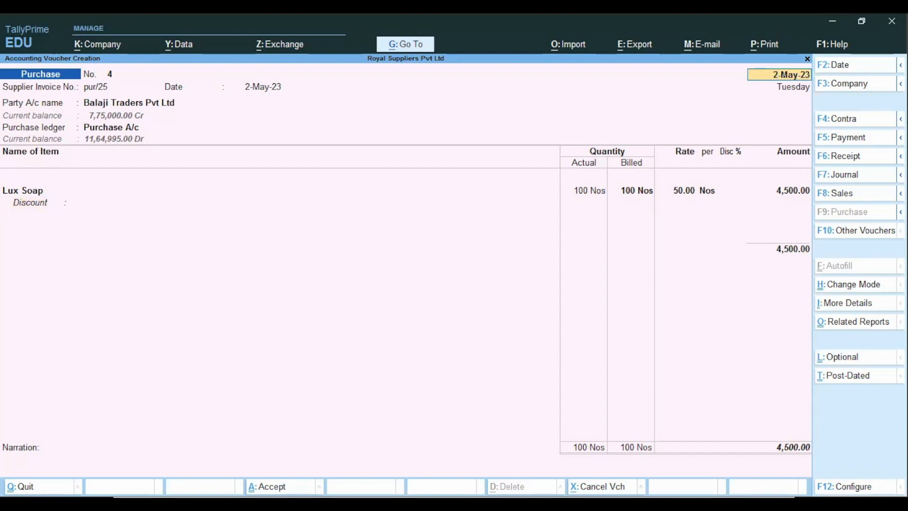
End the item list and accept the bill-wise details for Balaji Traders Pvt Ltd as New Ref pur/25
left_click(157, 465)
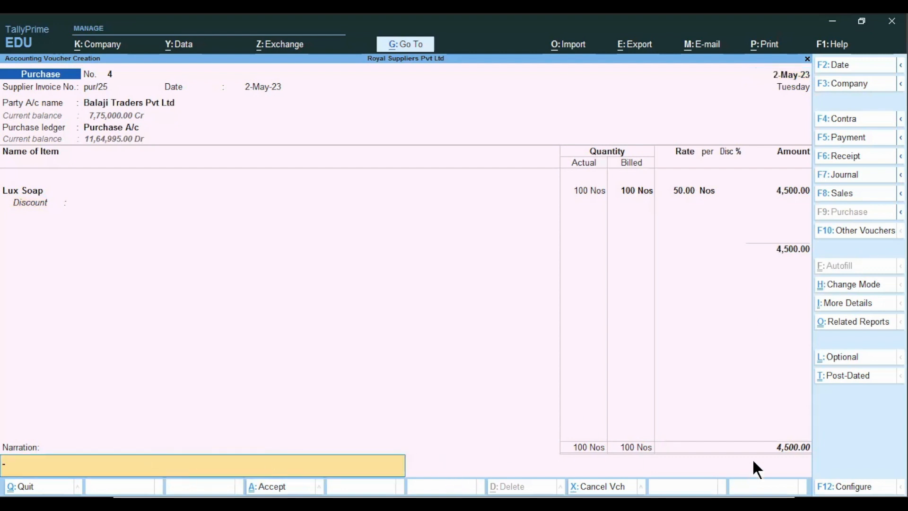
left_click(761, 446)
key("Return")
key("Return")
key("Return")
key("Return")
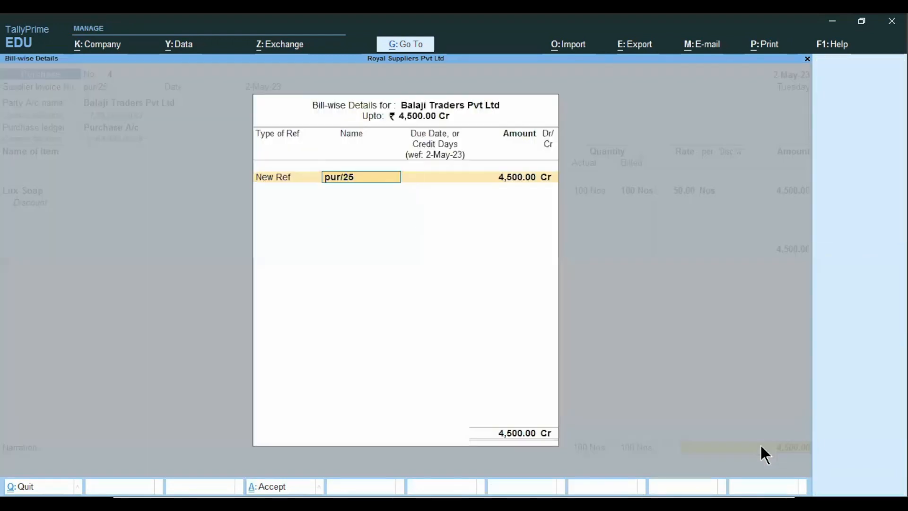
key("Return")
key("Return")
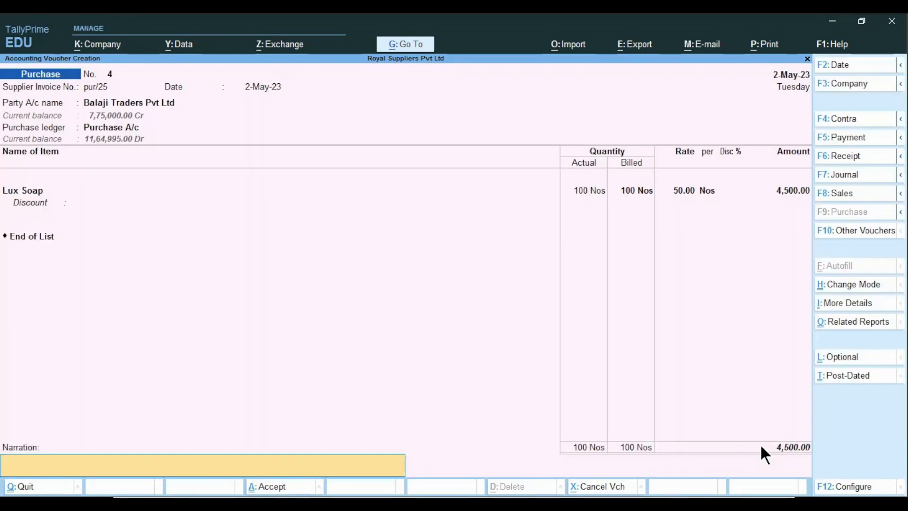
Enter the narration "being goods purchased with trade discount of 10%" and save the purchase voucher
type("being goods purchased with trad")
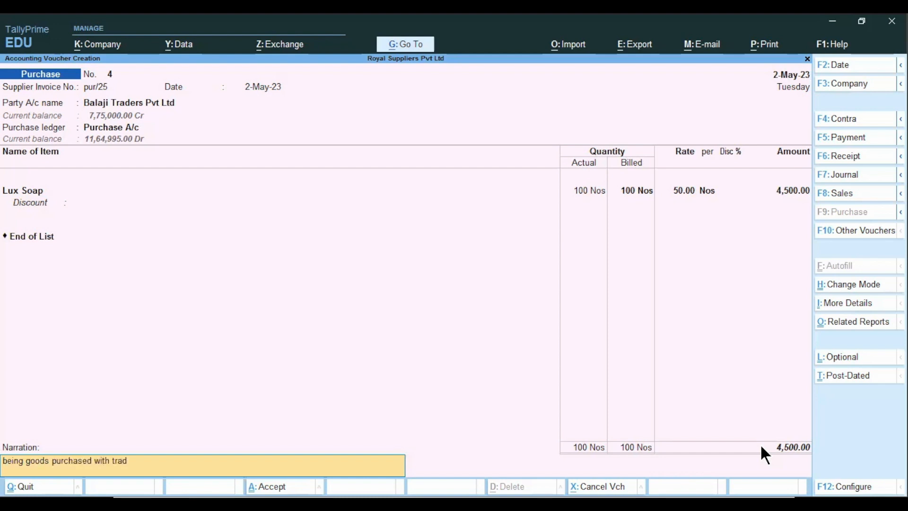
type("e discount of 10%")
key("Return")
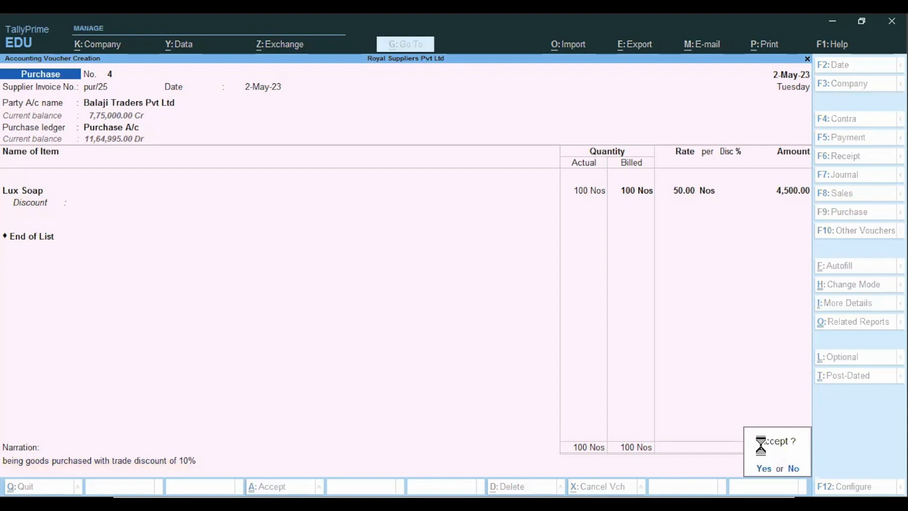
key("Return")
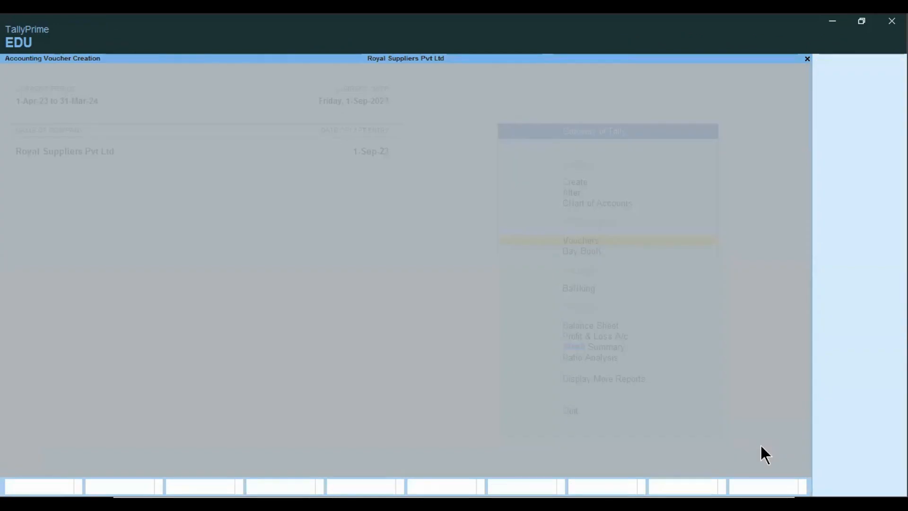
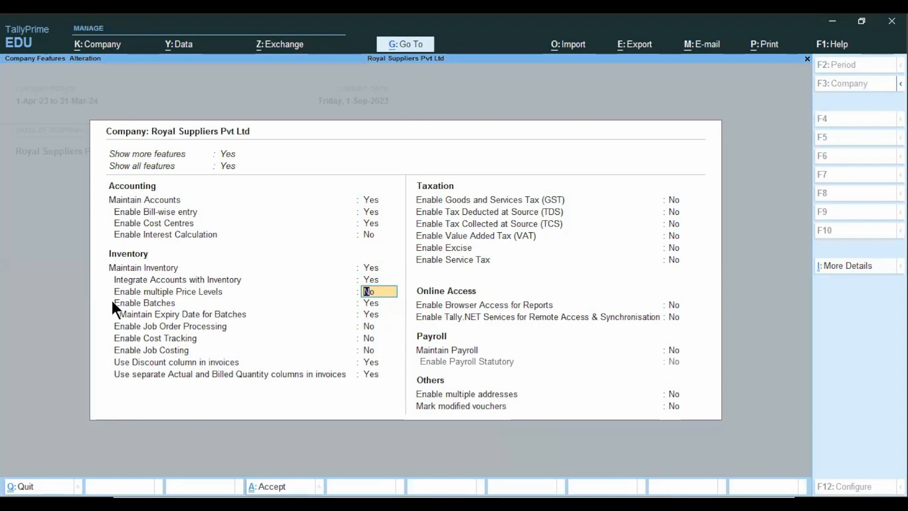
Enable multiple price levels in the company features and save the settings
type("y")
key("Return")
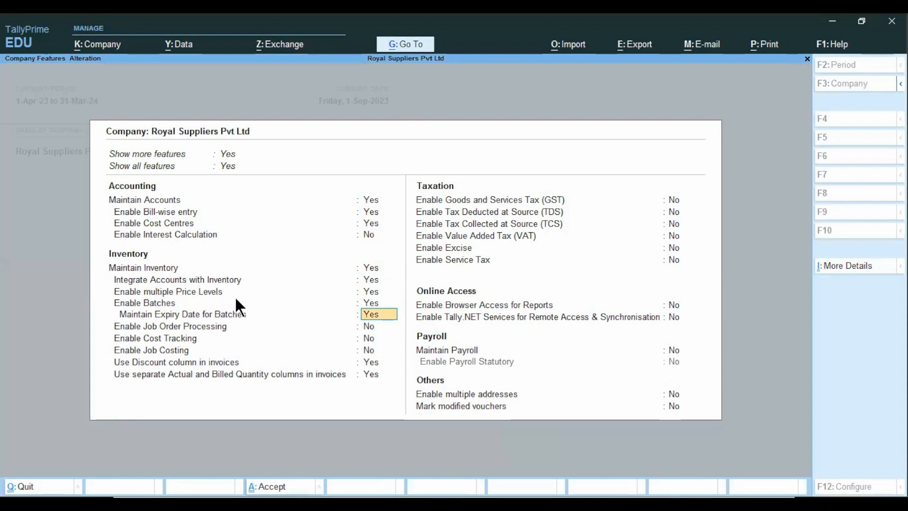
key("ctrl")
key("ctrl+a")
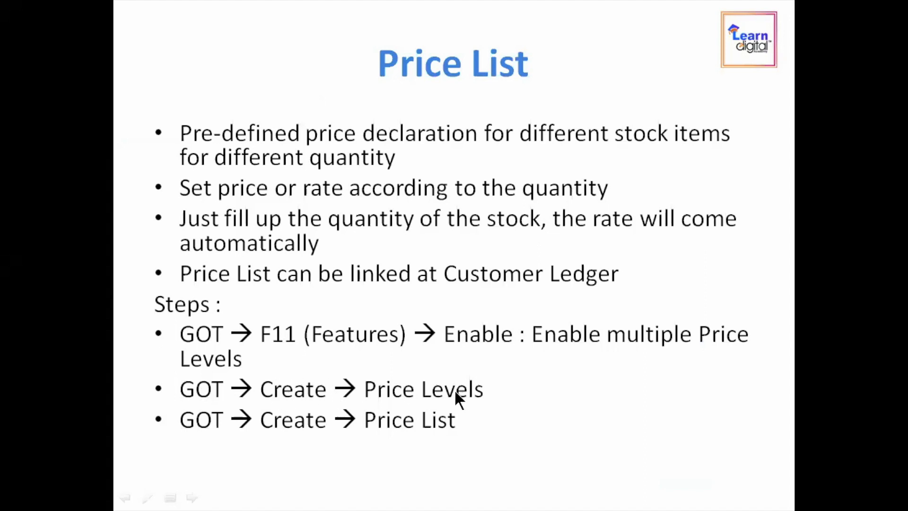
Open the creation form for the company's Price levels from the inventory masters
key("Up")
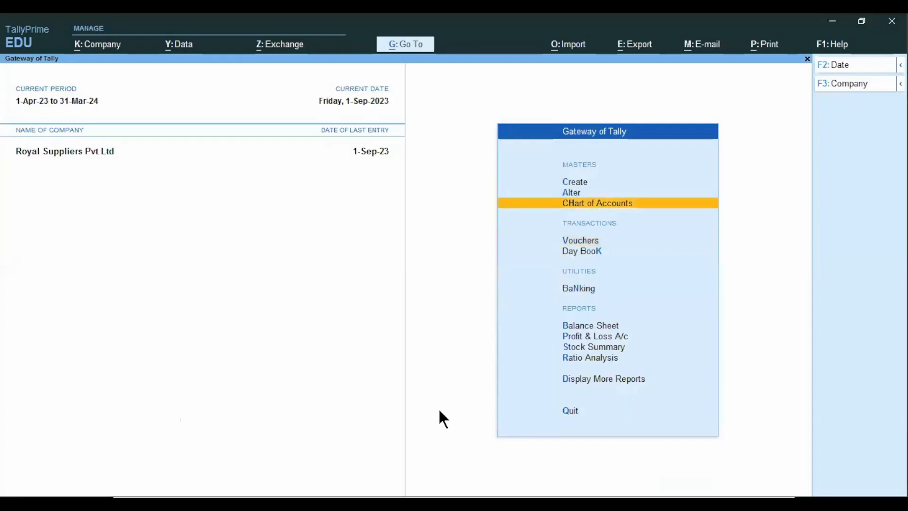
key("Up")
key("Up")
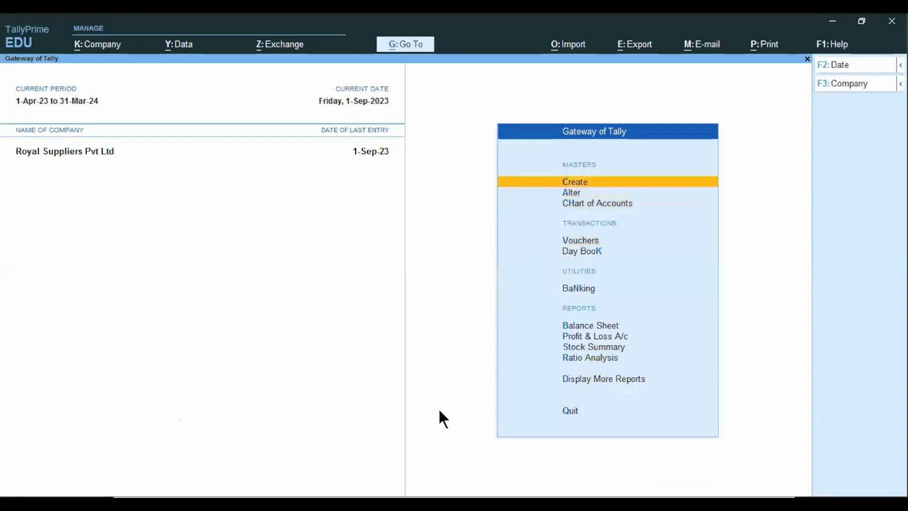
key("Return")
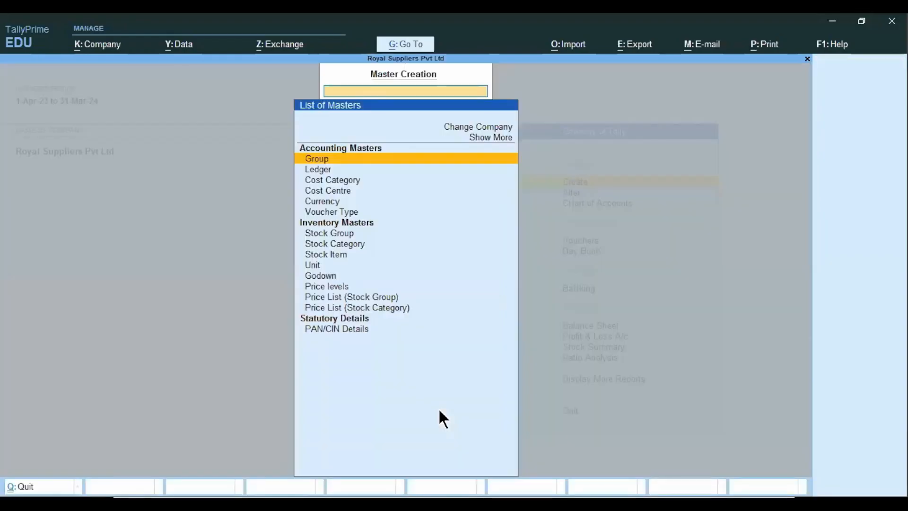
key("Down")
key("Down")
key("Down")
key("Down")
key("Down")
key("Down")
key("Down")
key("Down")
key("Down")
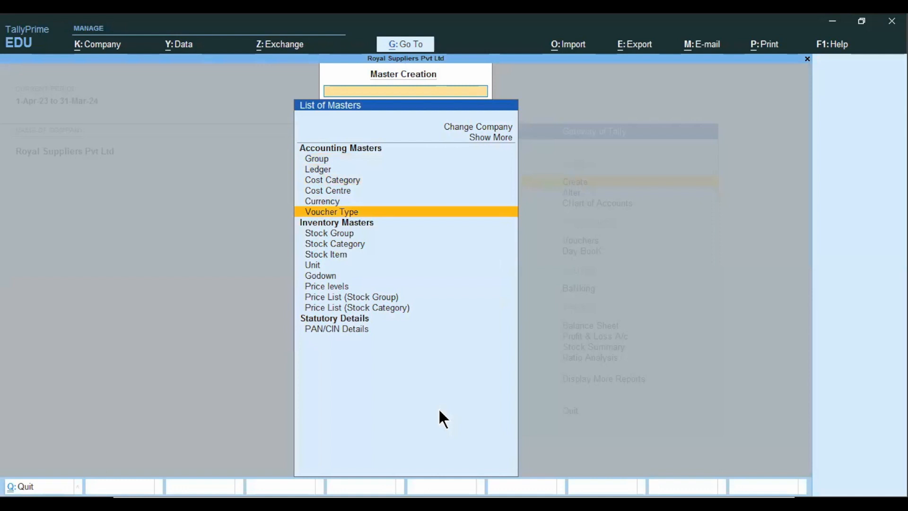
key("Down")
key("Down")
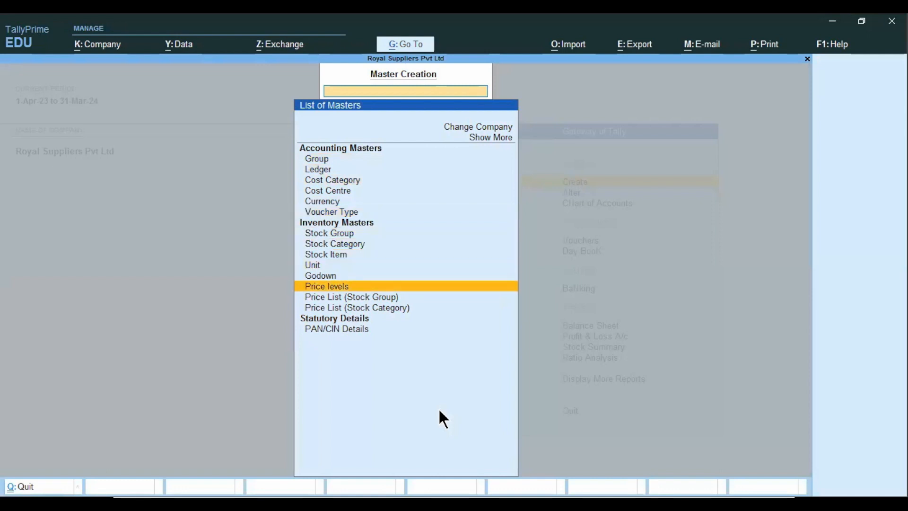
key("Return")
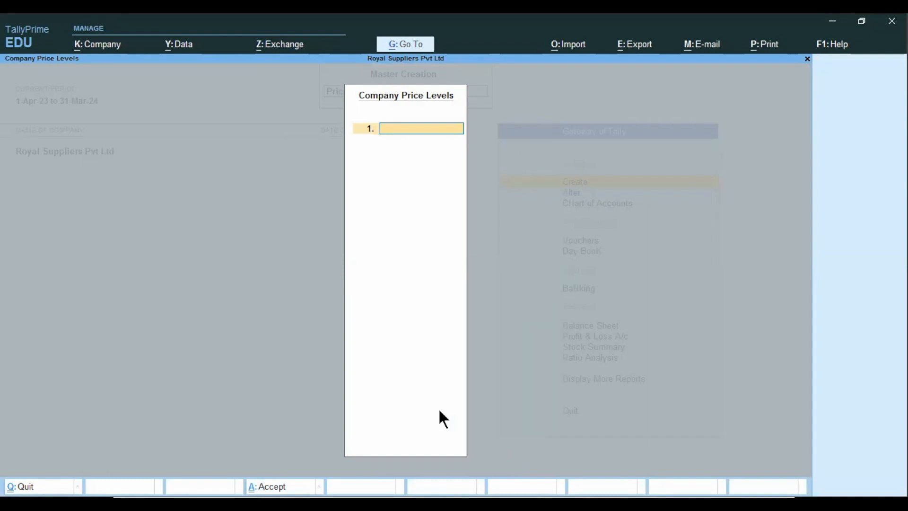
Create the company price levels Retailers, Wholesallers, Customers From Maharashta and Out of Maharashtra, and save them
type("Retailers")
key("Return")
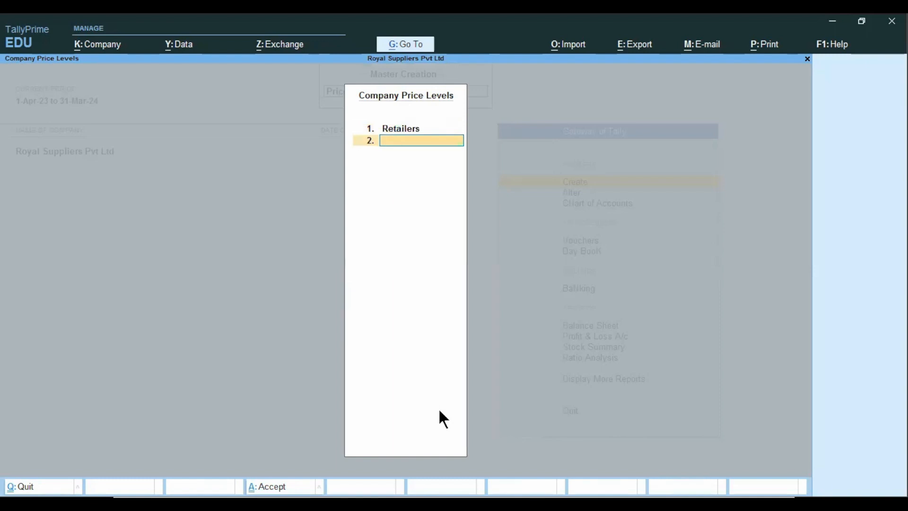
type("Wholesallers")
key("Return")
type("W")
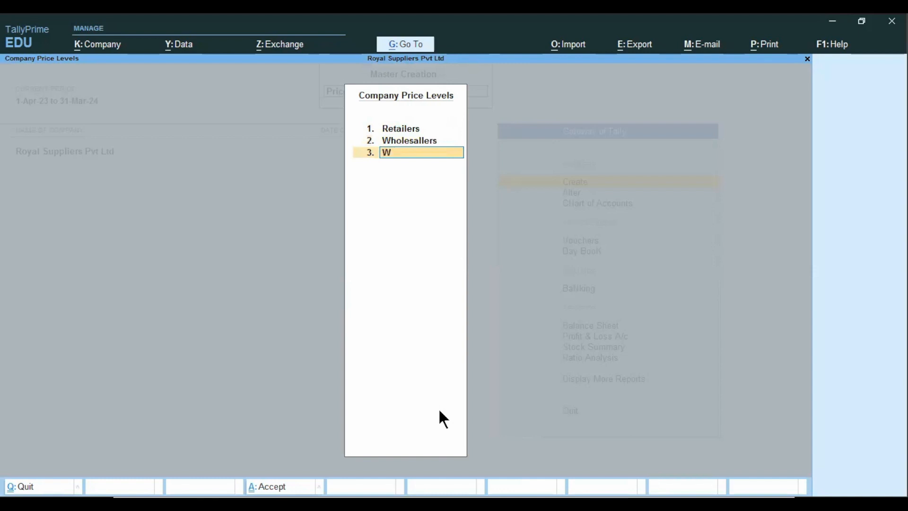
key("BackSpace")
type("Customers From Maharashta")
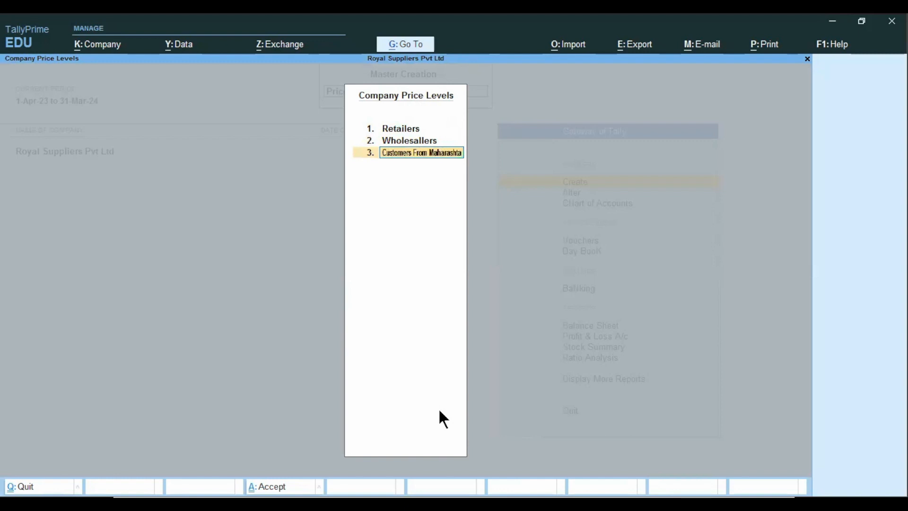
key("Return")
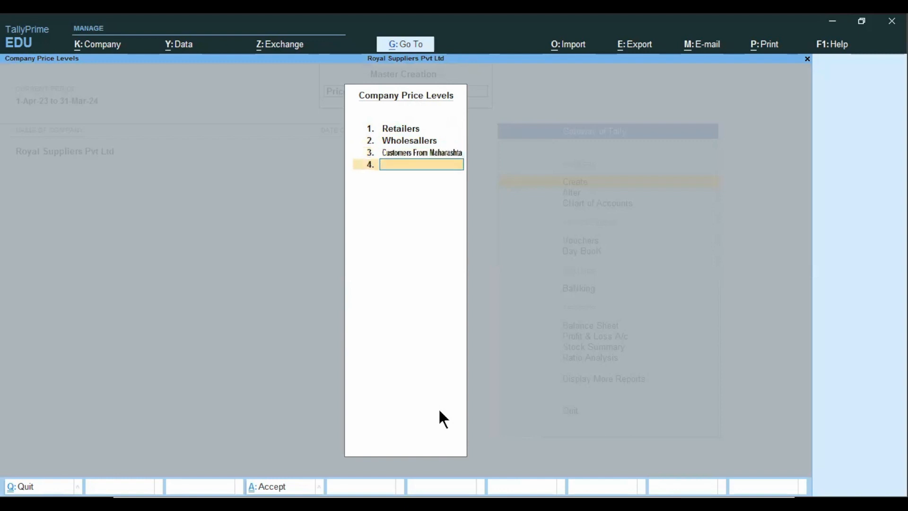
type("Out of Maharashtra")
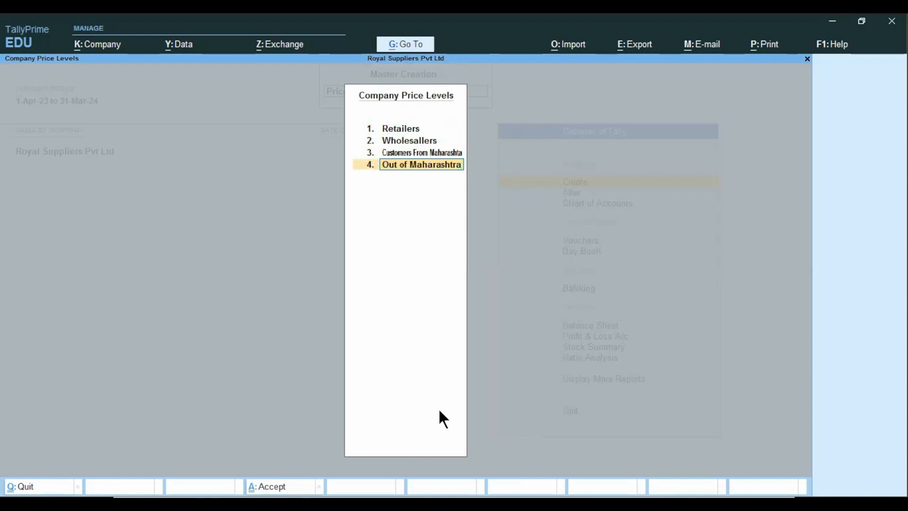
key("Return")
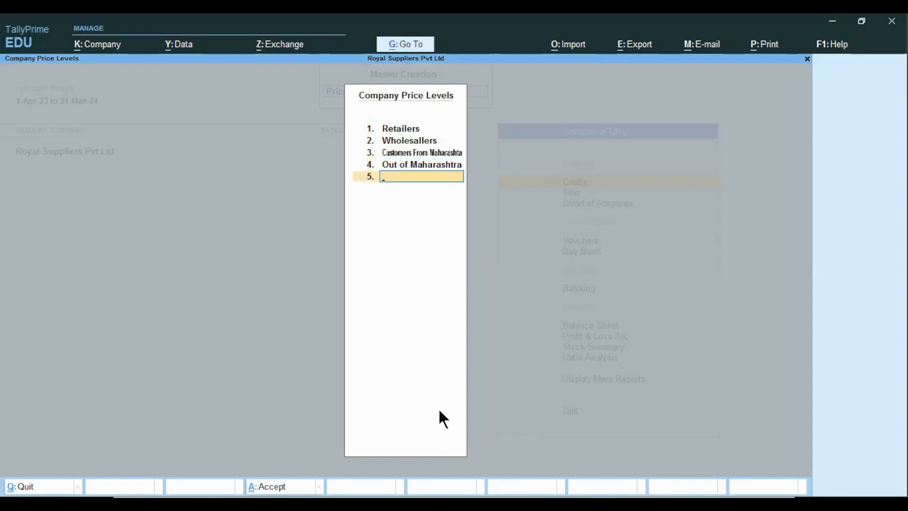
key("ctrl+a")
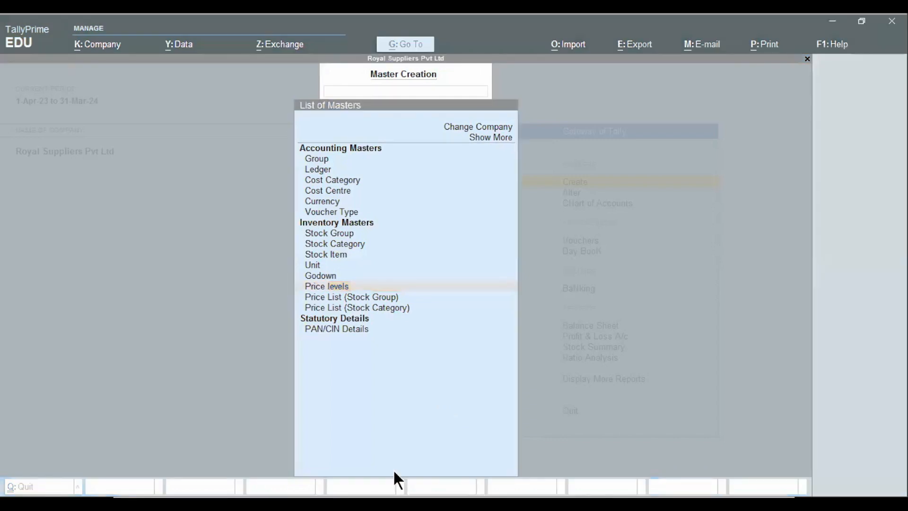
Switch to the presentation and review the Price List slides with the Lux Soap example and the setup steps
left_click(234, 429)
left_click(418, 442)
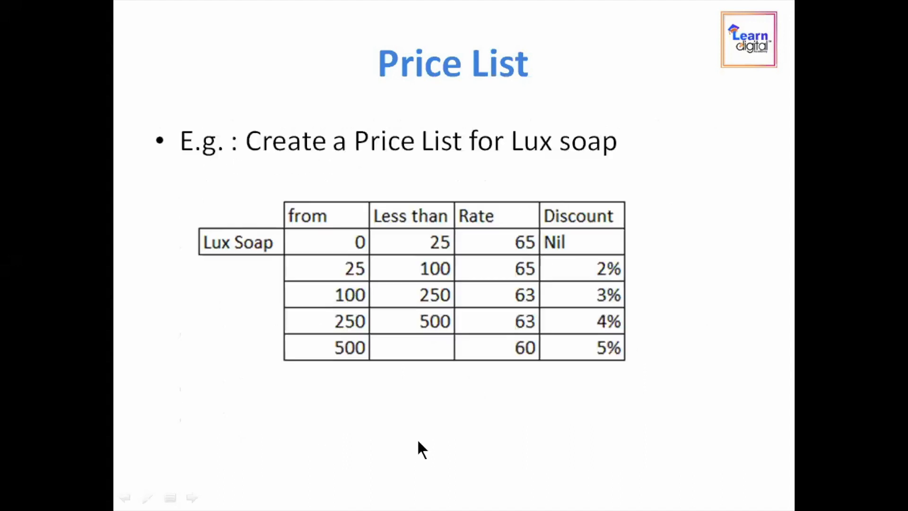
key("Left")
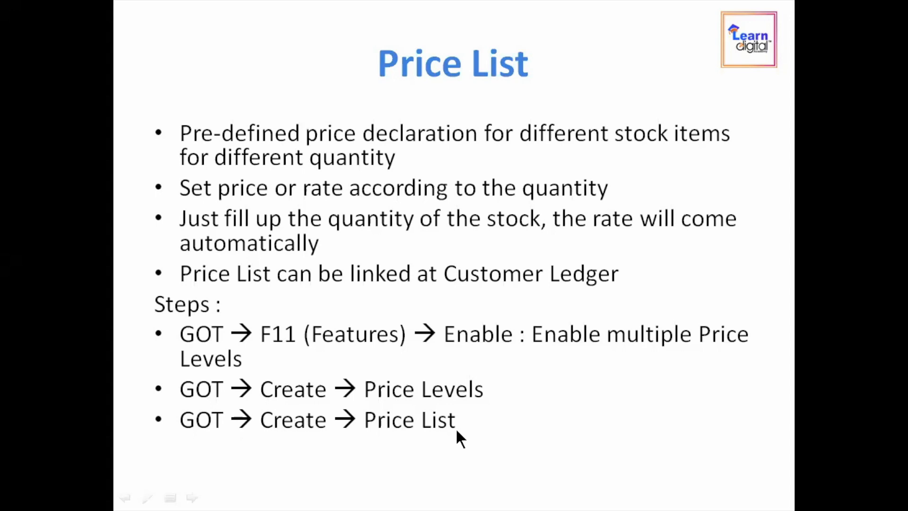
key("alt+Tab")
Open the creation form for Price List (Stock Group) from the inventory masters
key("Escape")
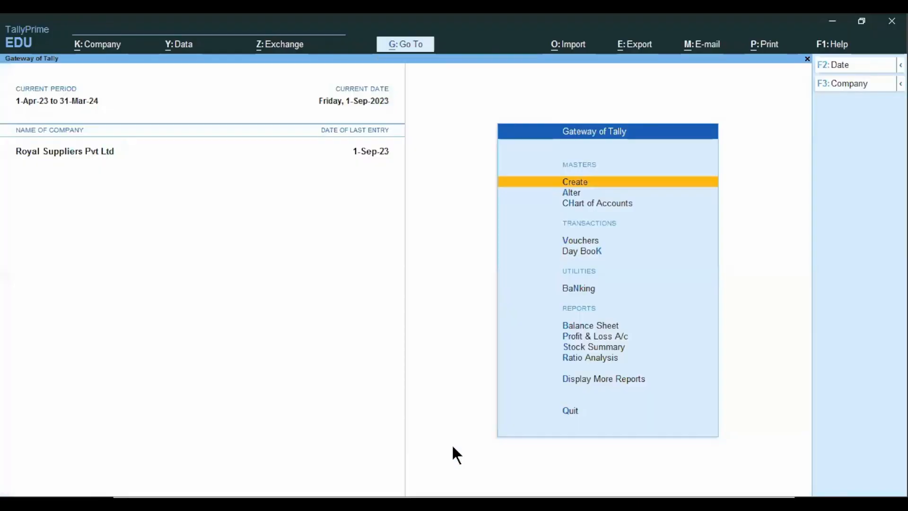
key("Return")
key("Down")
key("Down")
key("Down")
key("Down")
key("Down")
key("Down")
key("Down")
key("Down")
key("Down")
key("Down")
key("Down")
key("Down")
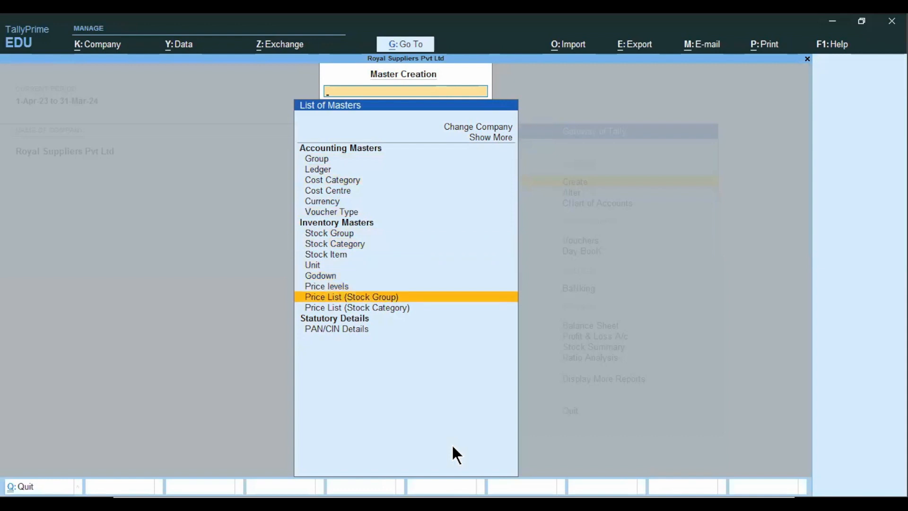
key("Down")
key("Up")
key("Down")
key("Up")
key("Return")
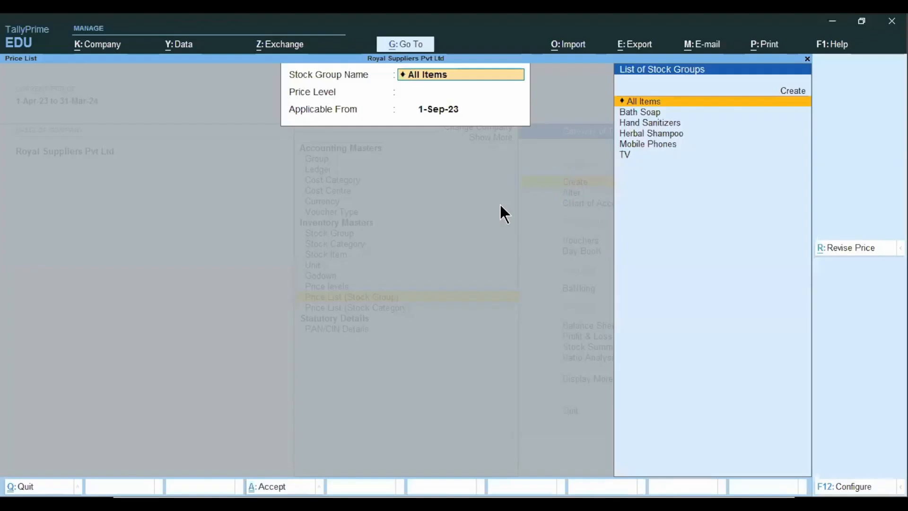
Set the price list to stock group Bath Soap, price level Wholesallers, applicable from 1-Apr-23
key("Down")
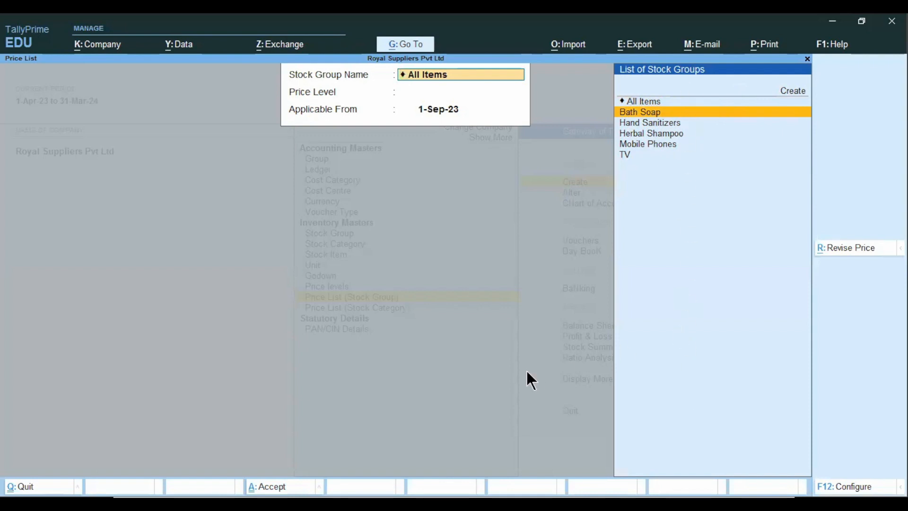
key("Return")
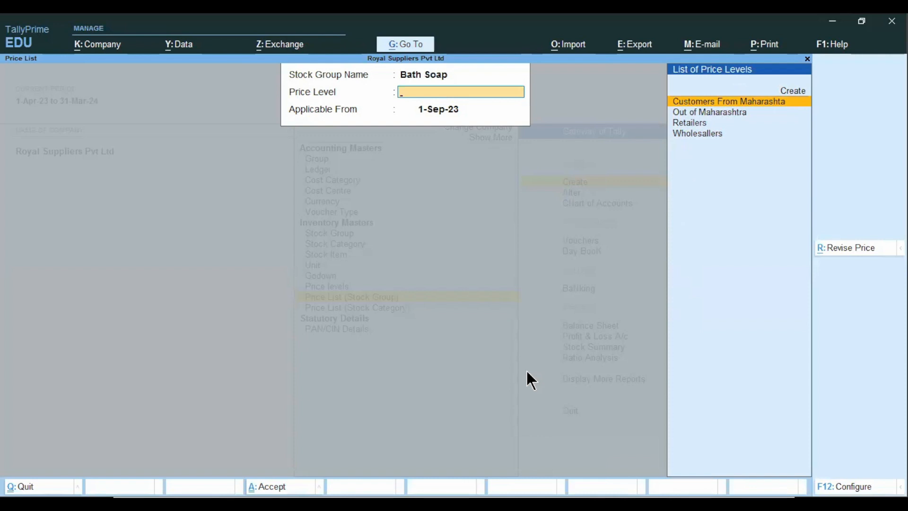
key("Down")
key("Down")
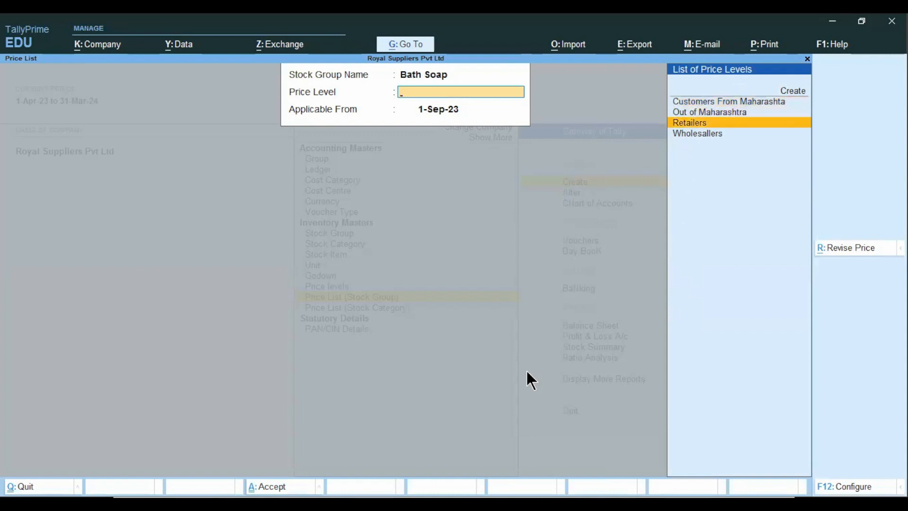
key("Down")
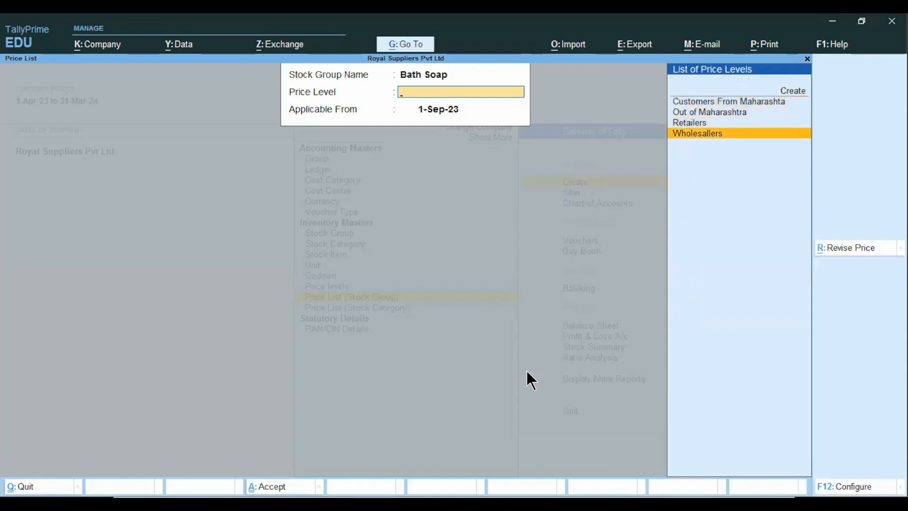
key("Return")
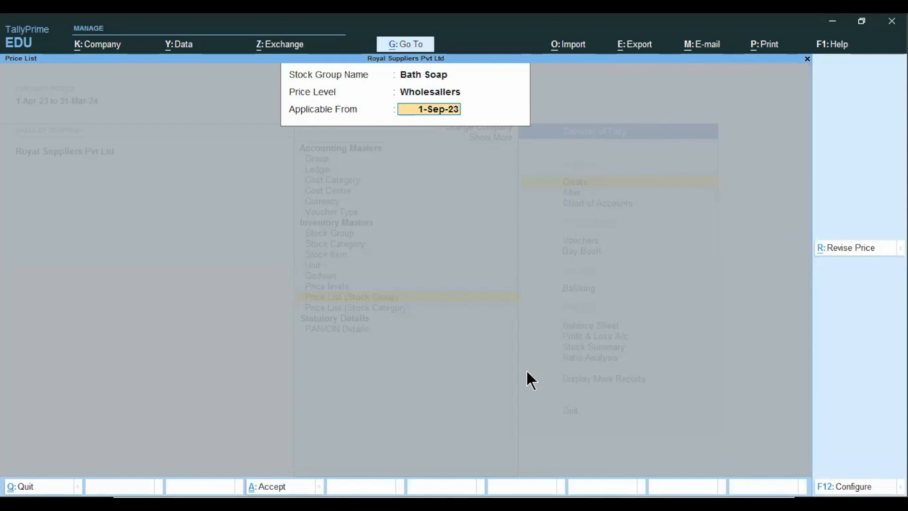
type("1.4")
key("Return")
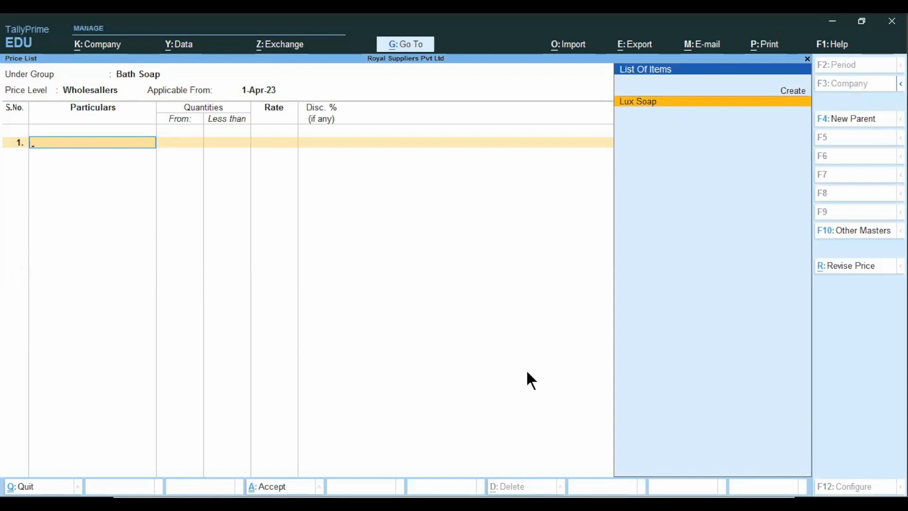
Add Lux Soap to the price list with a first slab of less than 25 Nos at rate 65 and no discount
key("Return")
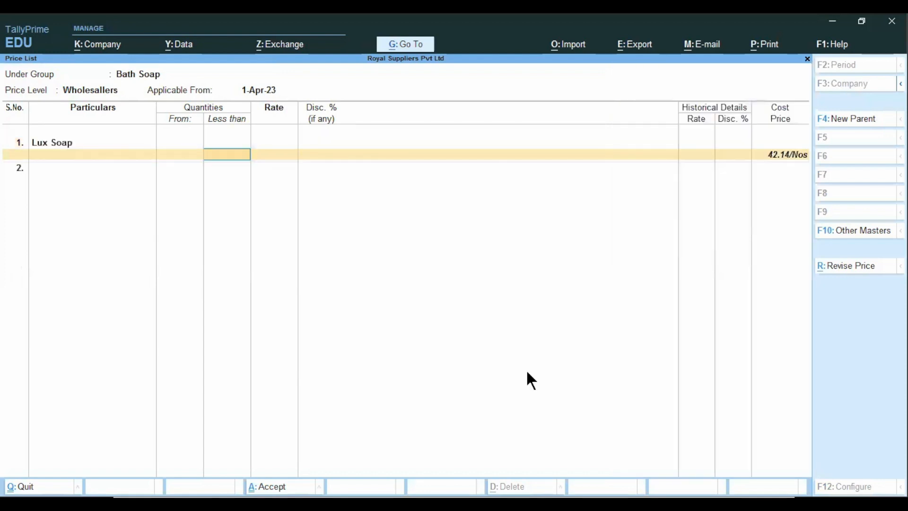
key("alt+Tab")
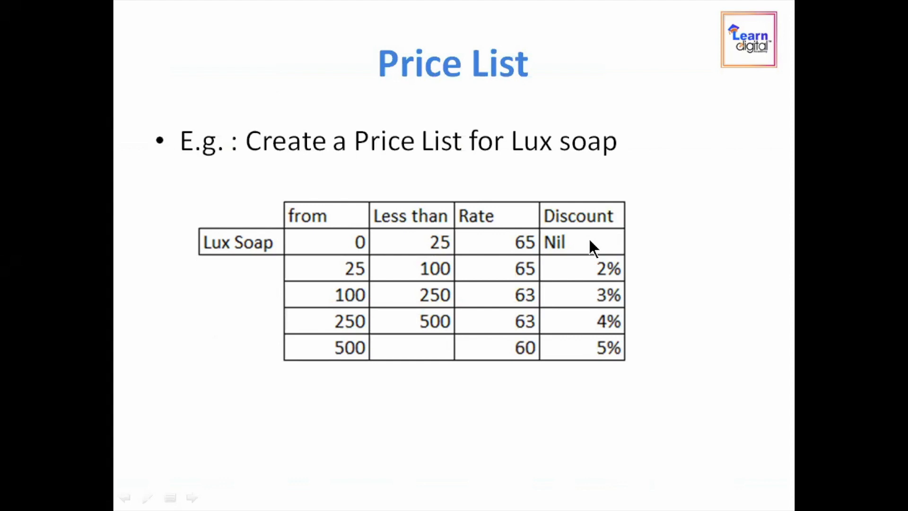
key("alt+Tab")
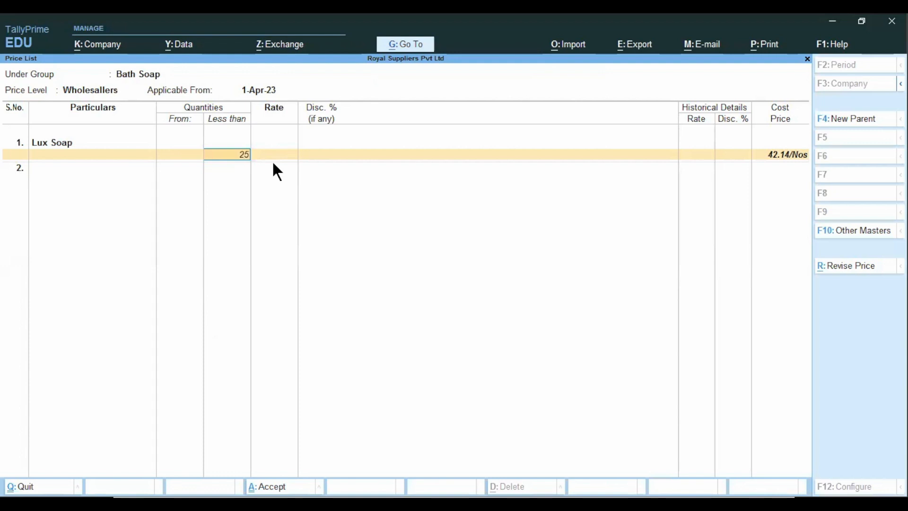
key("Return")
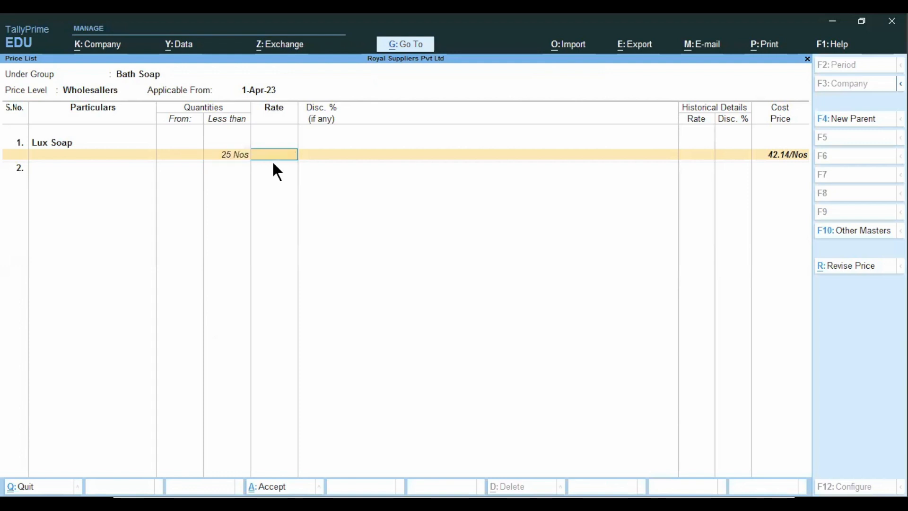
key("ctrl")
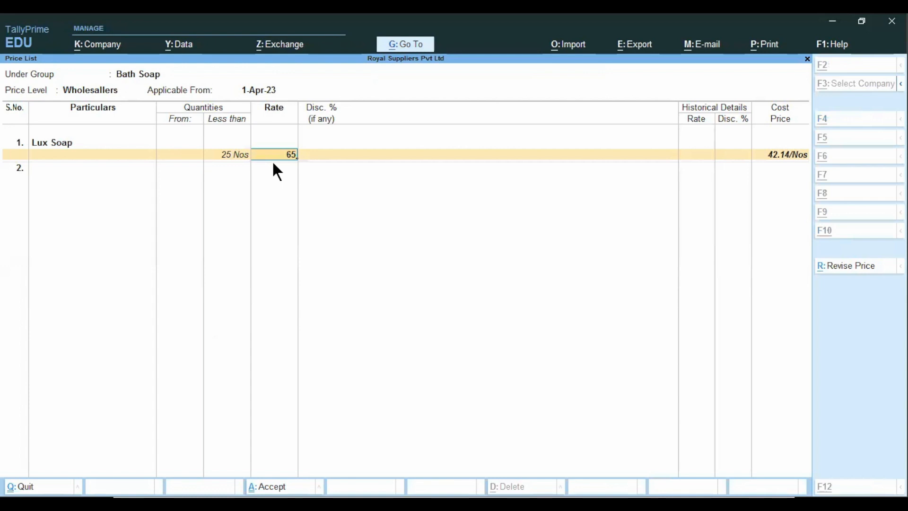
key("ctrl+a")
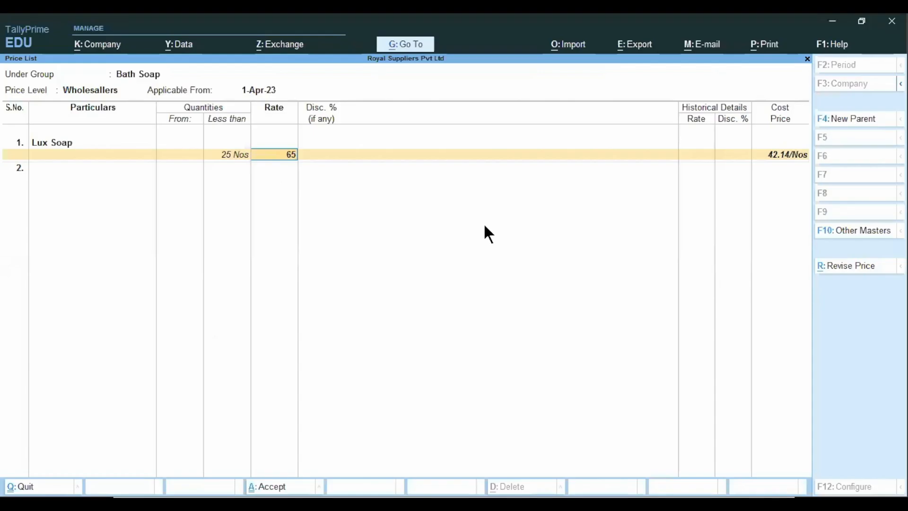
key("Return")
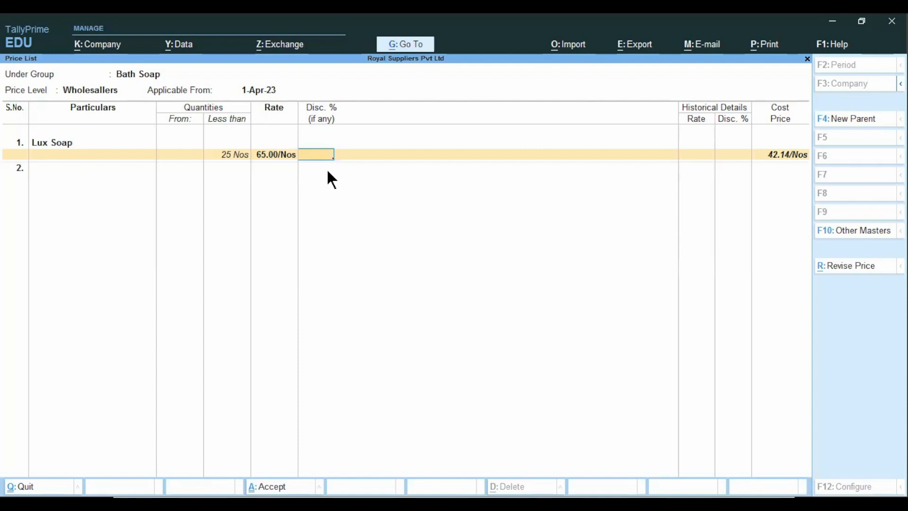
key("Return")
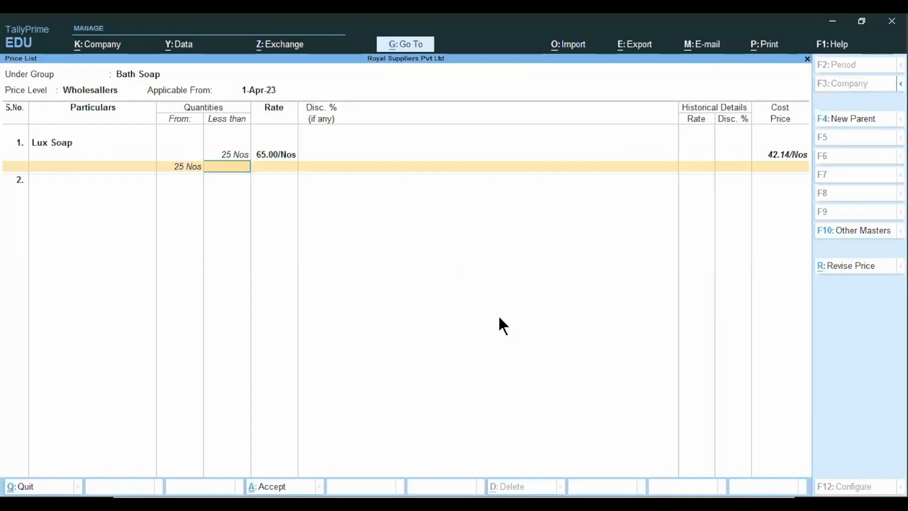
Enter the Lux Soap slab from 25 to less than 100 Nos at rate 65 with a 2% discount
type("100")
key("Return")
type("65")
key("Return")
type("2")
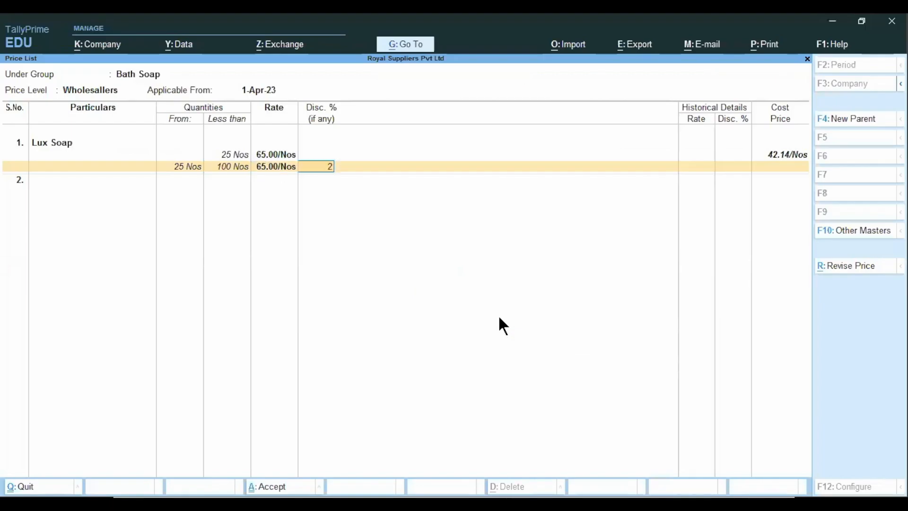
key("Return")
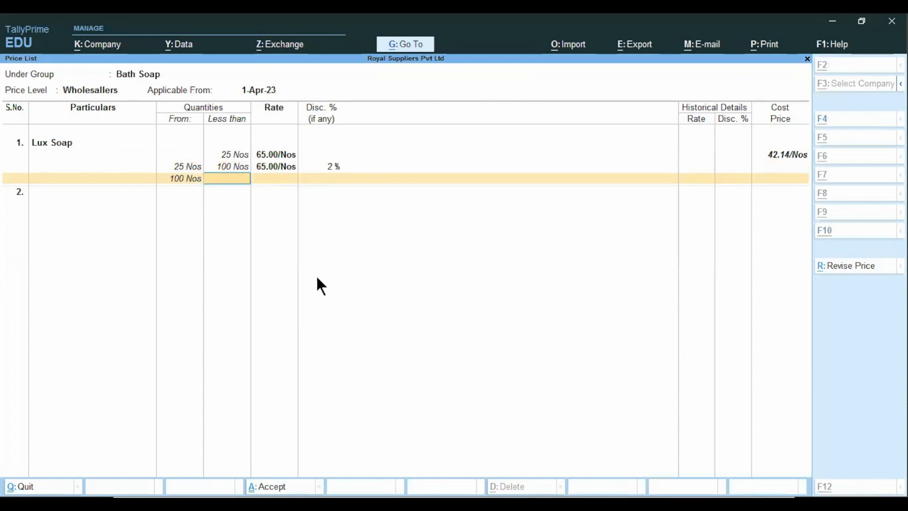
Check the presentation's price table and enter the slab from 100 to less than 250 Nos at rate 63 with a 3% discount
key("alt+Tab")
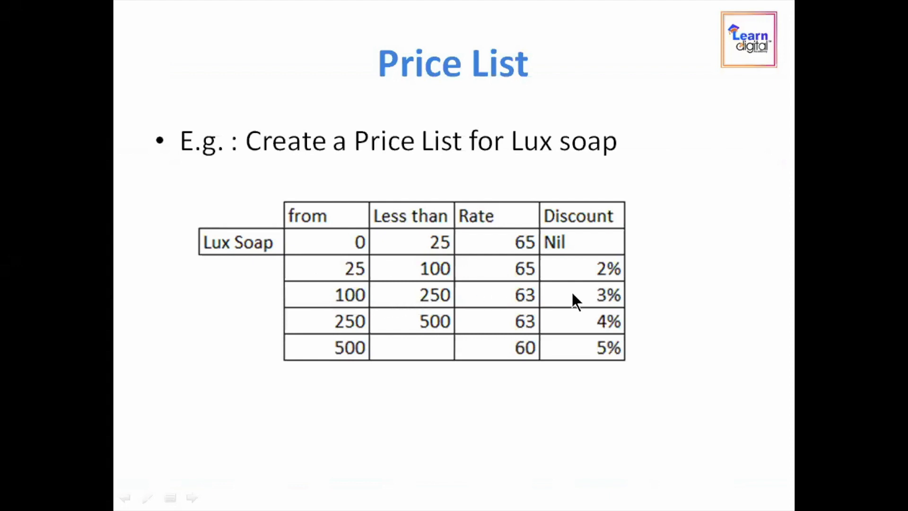
key("alt+Tab")
type("250")
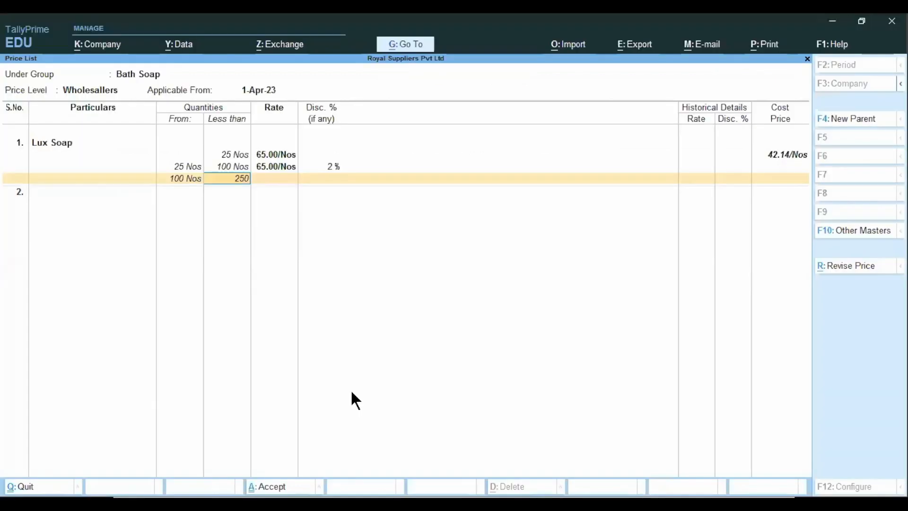
key("Return")
type("63")
key("Return")
type("3")
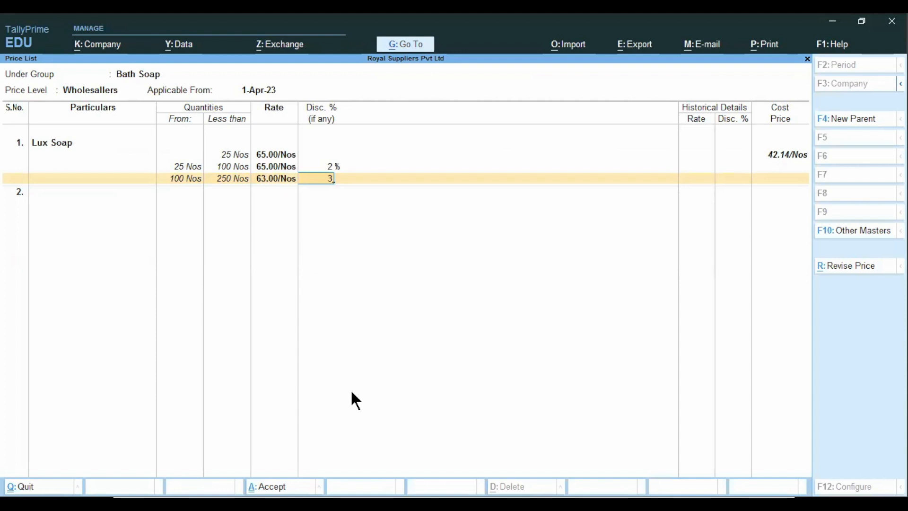
key("Return")
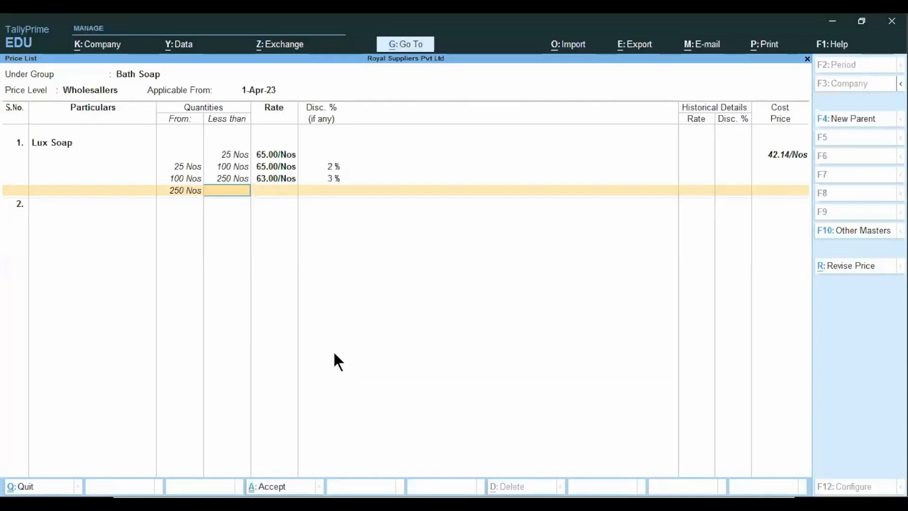
Enter the Lux Soap slab from 250 to less than 500 Nos at rate 63 with a 4% discount
type("500")
key("Return")
type("63")
key("Return")
type("4")
key("Return")
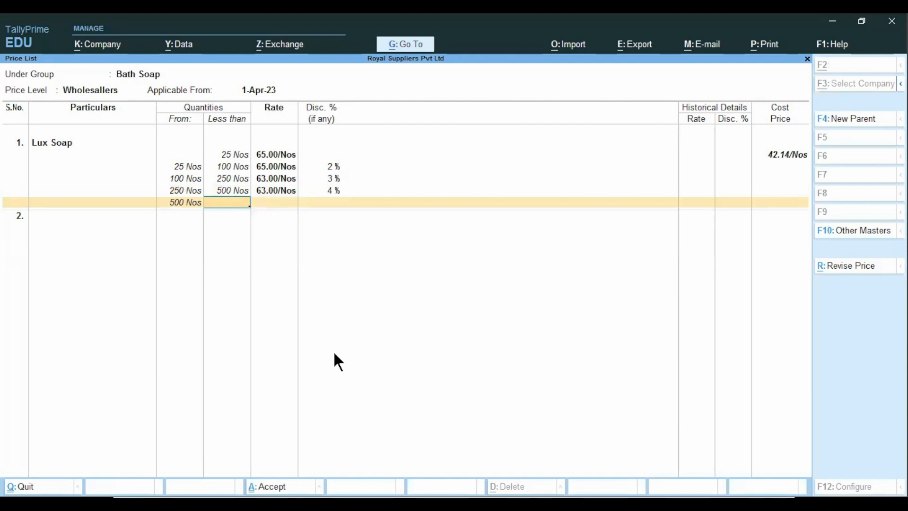
Check the presentation's price table and enter the open-ended Lux Soap slab from 500 Nos at rate 60 with a 5% discount
key("alt+Tab")
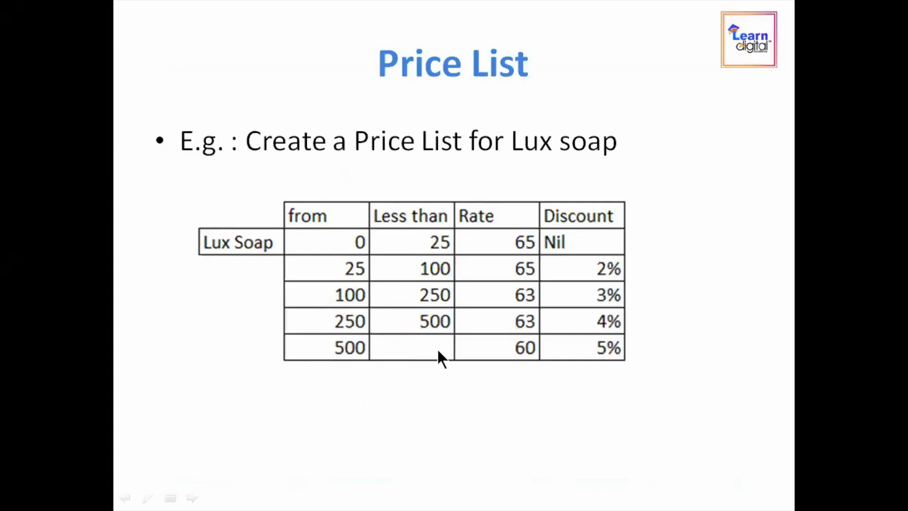
key("alt+Tab")
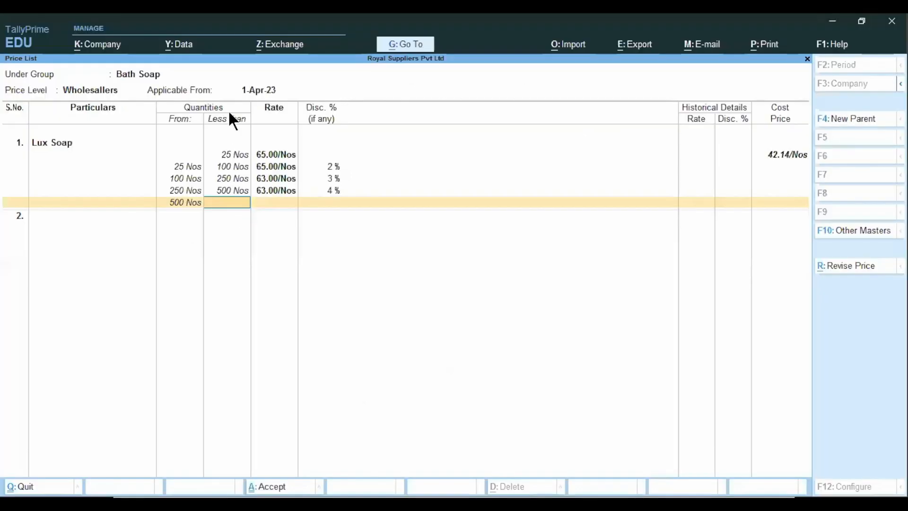
key("Return")
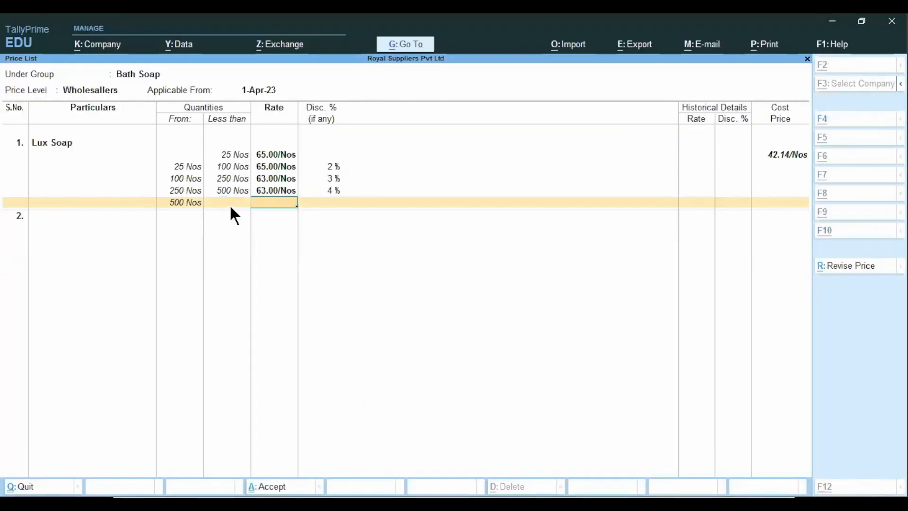
key("alt+Tab")
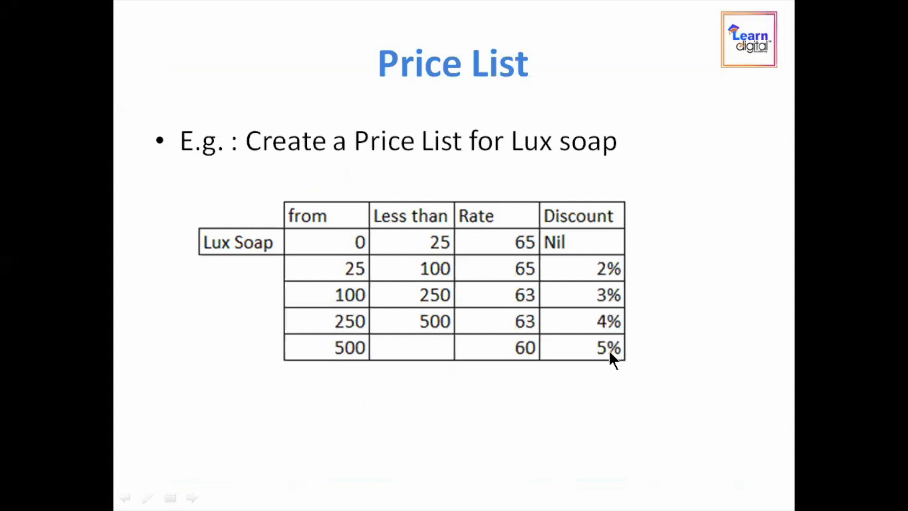
key("alt+Tab")
type("60")
key("Return")
type("5")
key("Return")
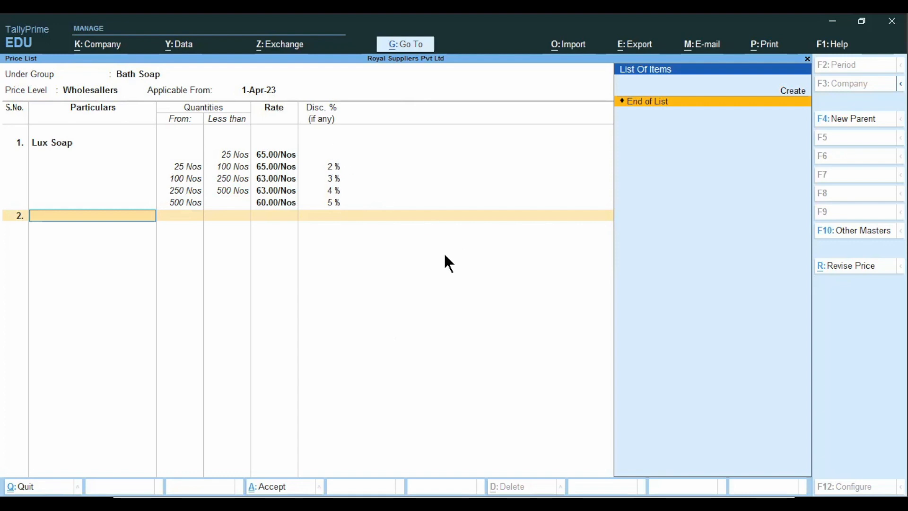
Save the Wholesallers price list for Bath Soap and return to the Gateway of Tally
key("ctrl+a")
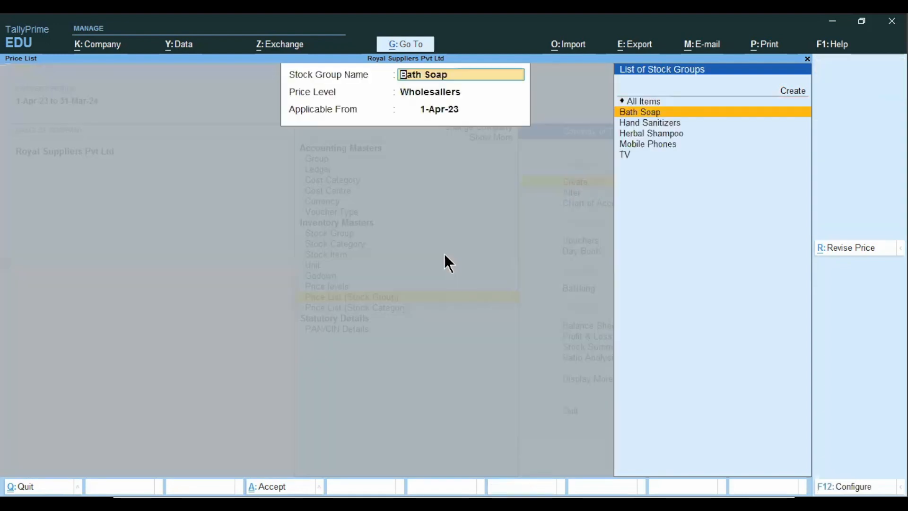
key("BackSpace")
key("BackSpace")
key("BackSpace")
key("BackSpace")
key("BackSpace")
key("BackSpace")
key("BackSpace")
key("BackSpace")
key("BackSpace")
key("Escape")
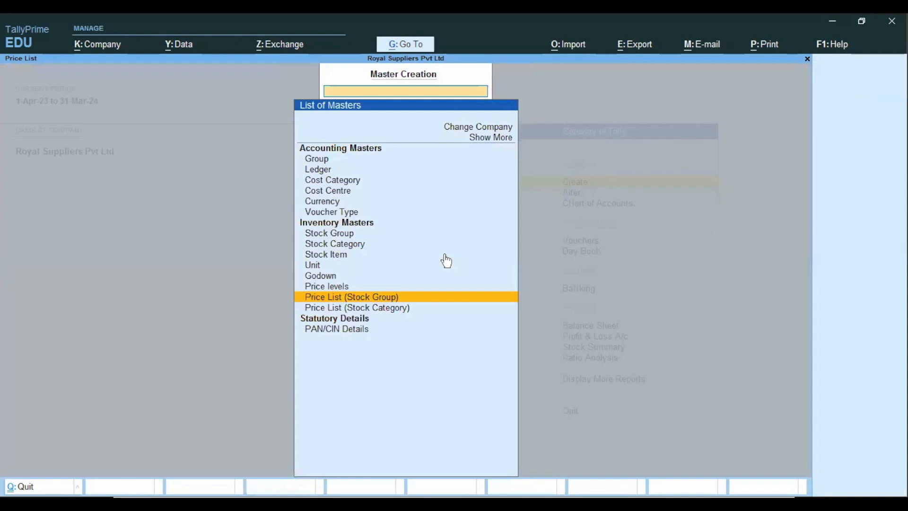
key("Escape")
key("Escape")
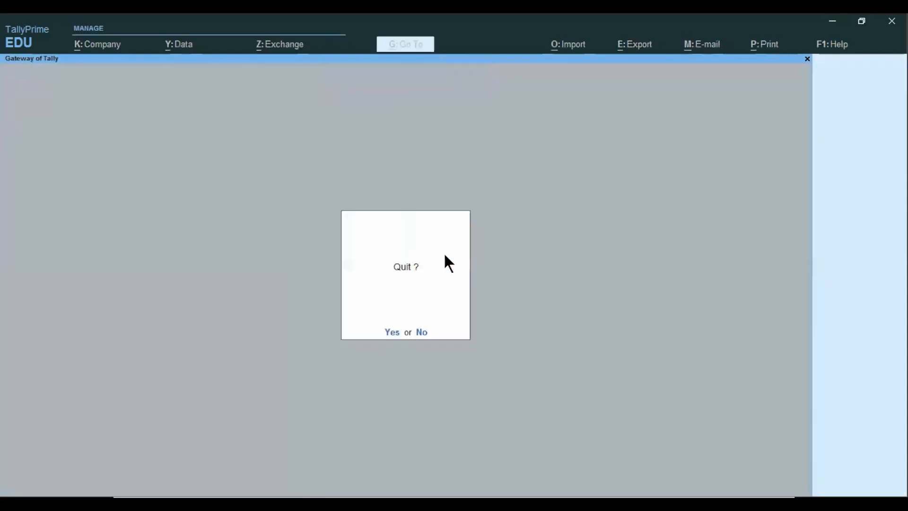
key("Escape")
Start a purchase voucher with supplier invoice number Pur/60 dated 1-Sep-23
key("v")
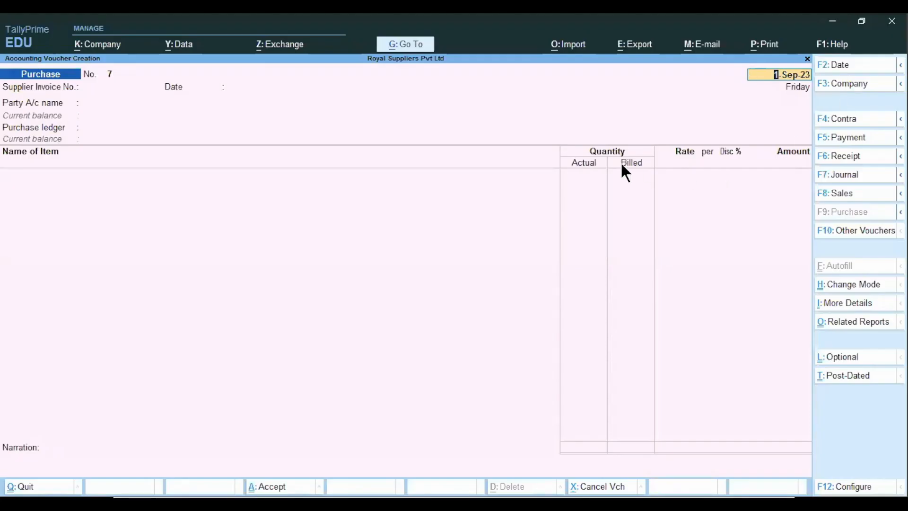
key("Return")
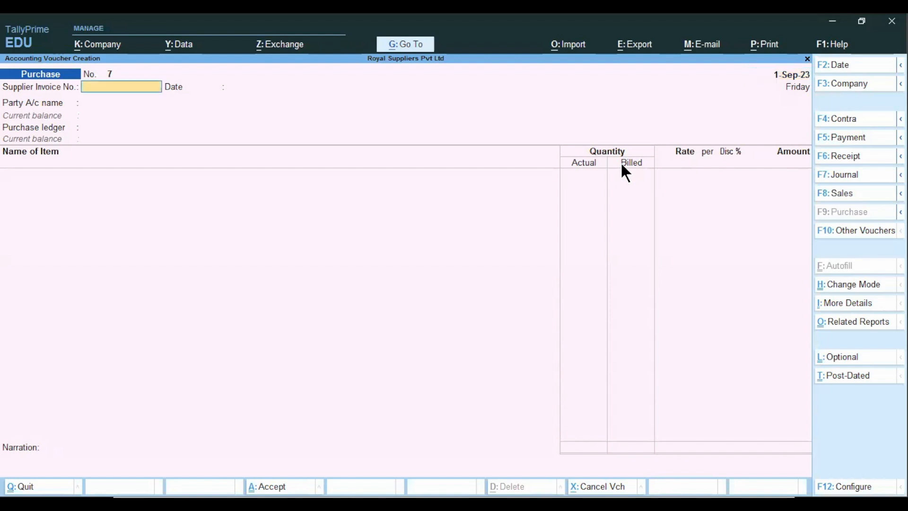
type("PO")
key("BackSpace")
type("ur/60")
key("Return")
type("1-Sep-23")
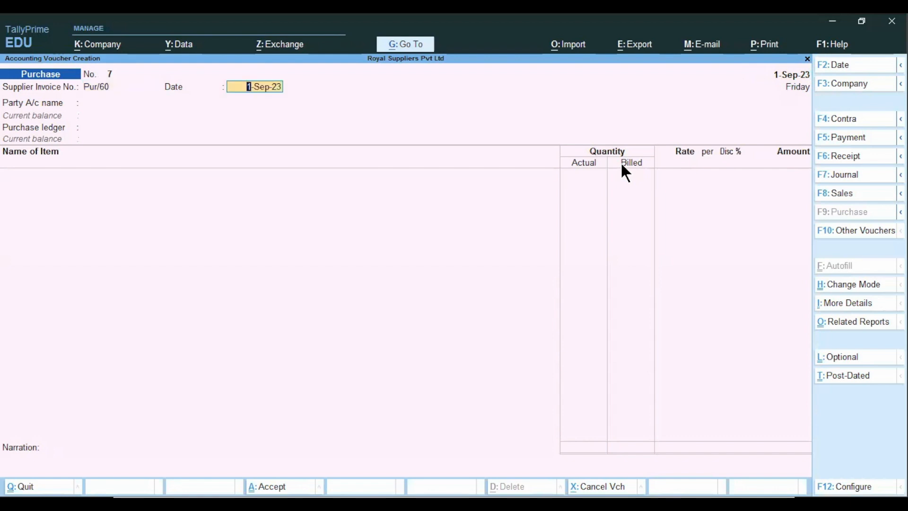
Set Balaji Traders Pvt Ltd as the party, accept the receipt and party details, and choose Purchase A/c as the purchase ledger
key("Return")
key("Down")
key("Down")
key("Down")
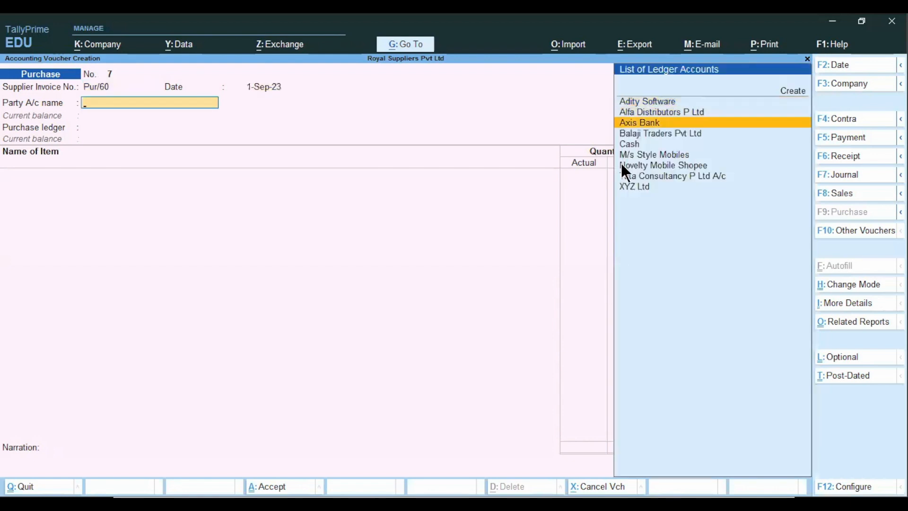
key("Return")
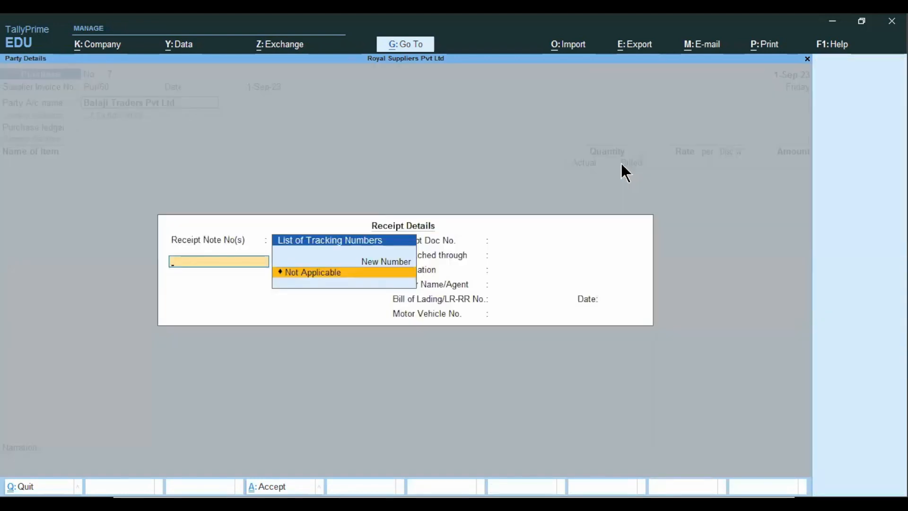
key("ctrl+a")
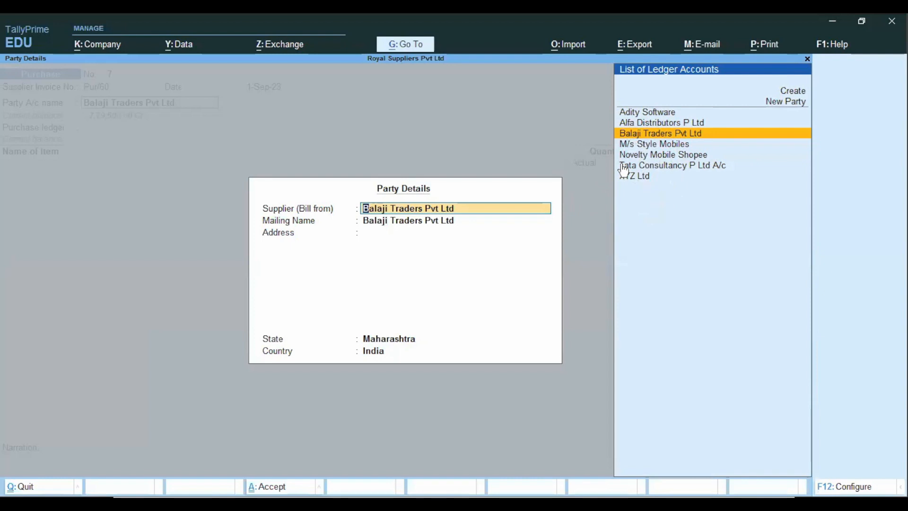
key("ctrl+a")
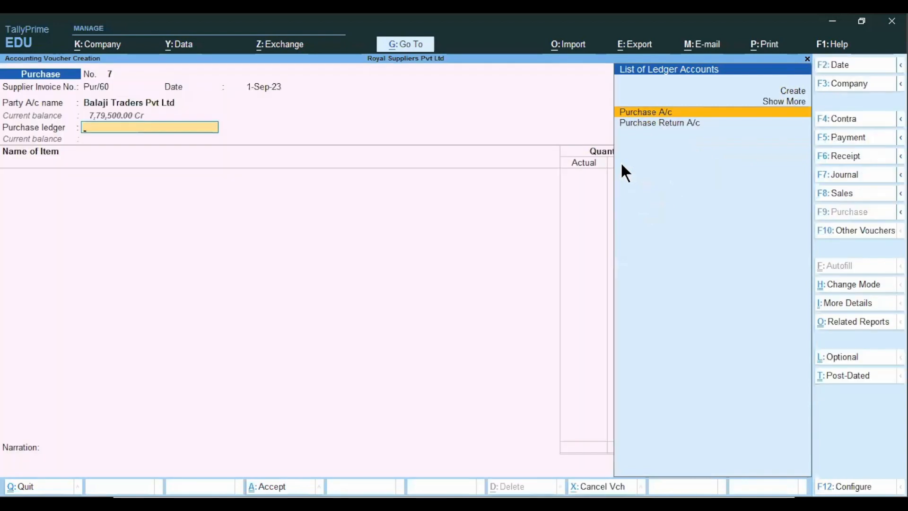
key("Return")
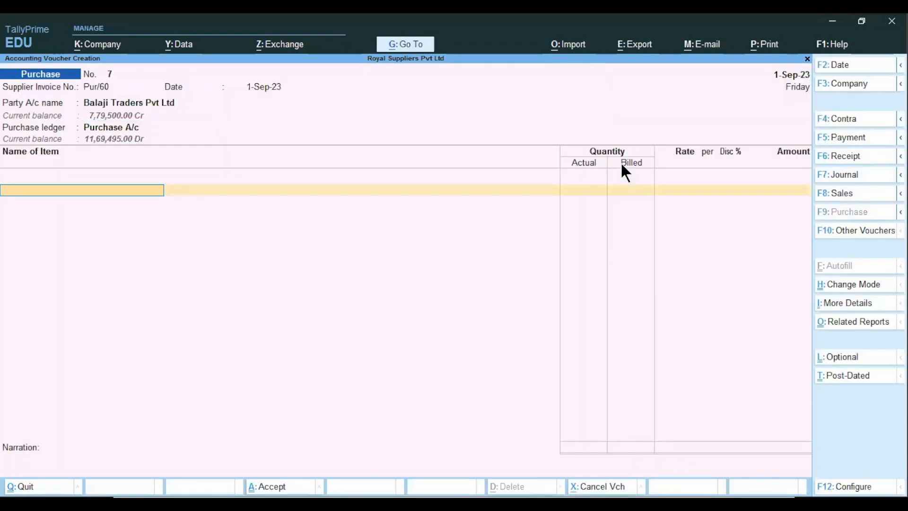
Examine the purchase voucher's configuration options from the supplier details down to the importer's details
key("BackSpace")
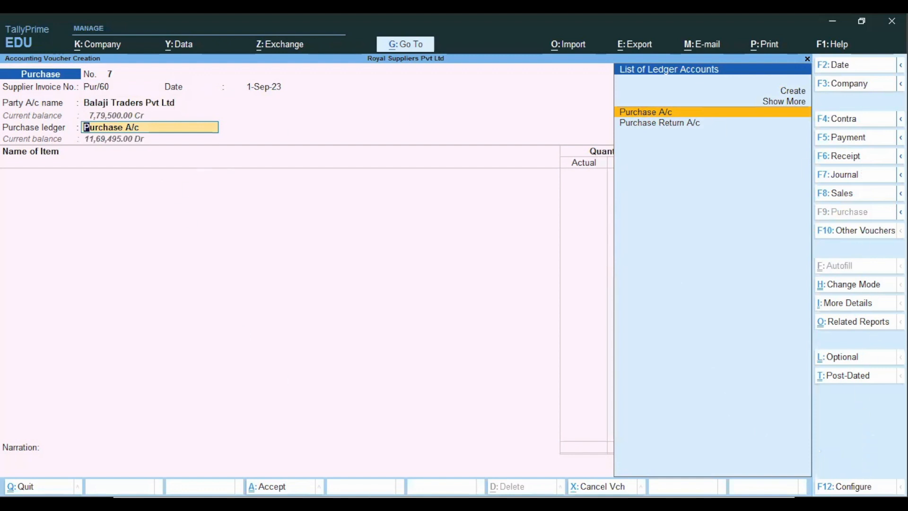
left_click(846, 487)
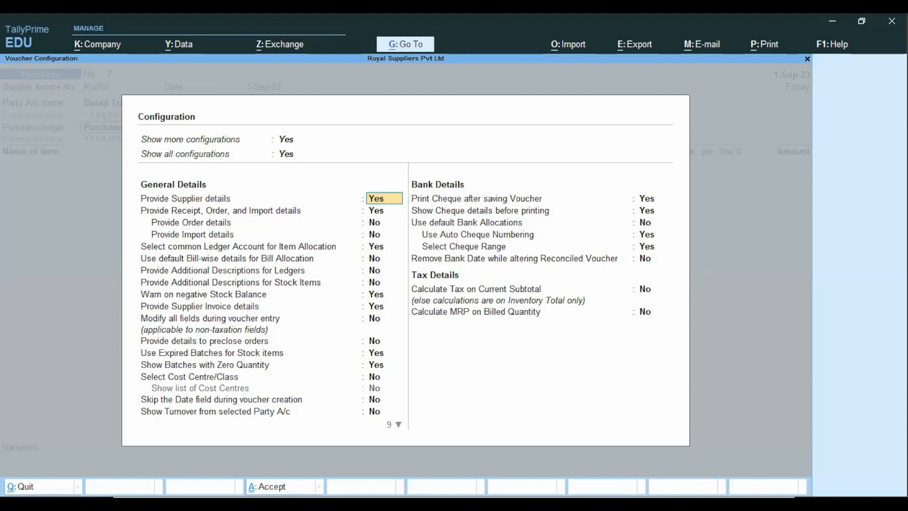
key("Return")
key("Return")
key("Return")
key("Return")
key("Return")
key("Return")
key("Return")
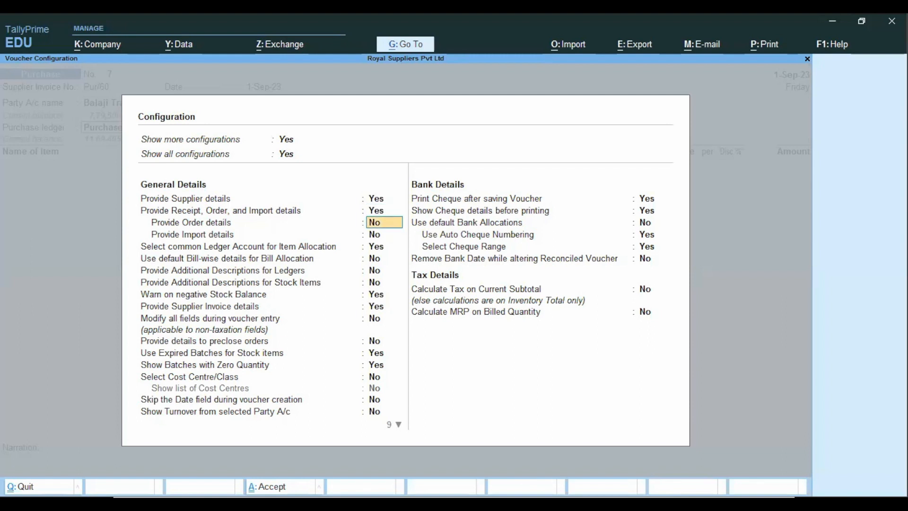
key("Return")
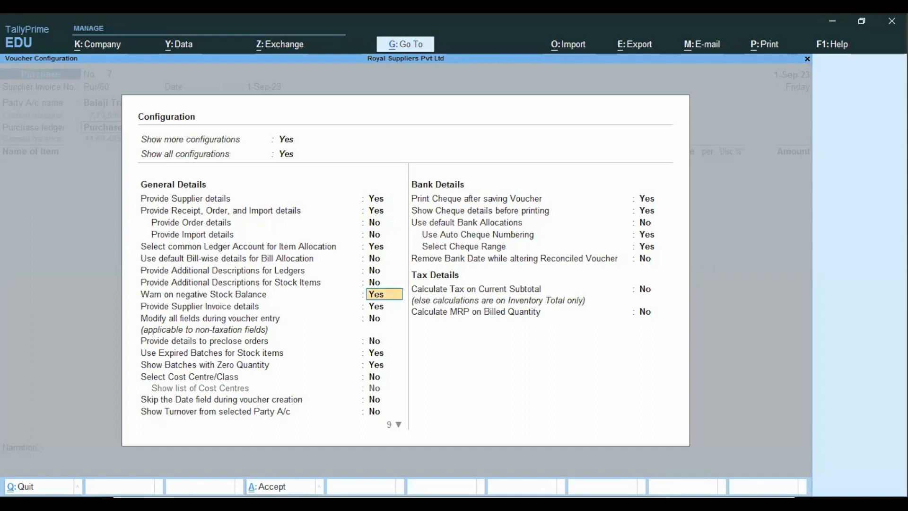
key("Return")
key("Return")
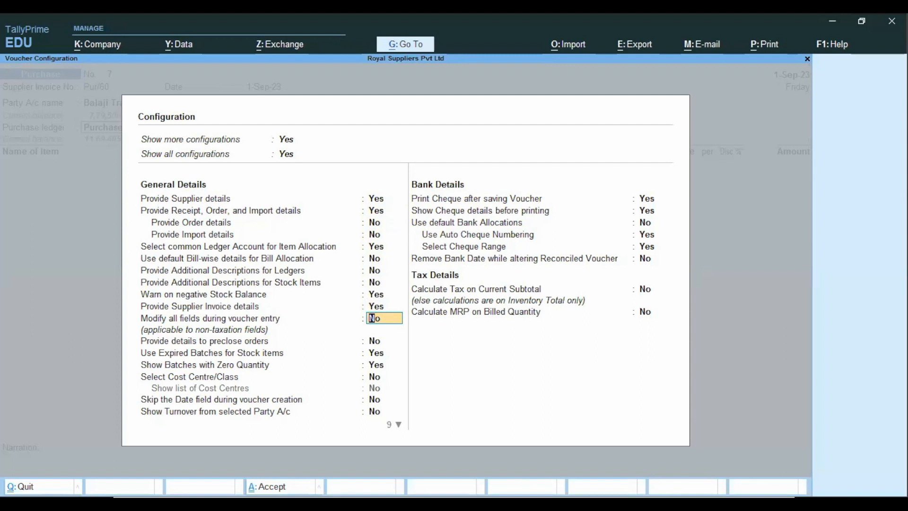
key("Down")
key("Down")
key("Down")
key("Down")
key("Down")
key("Down")
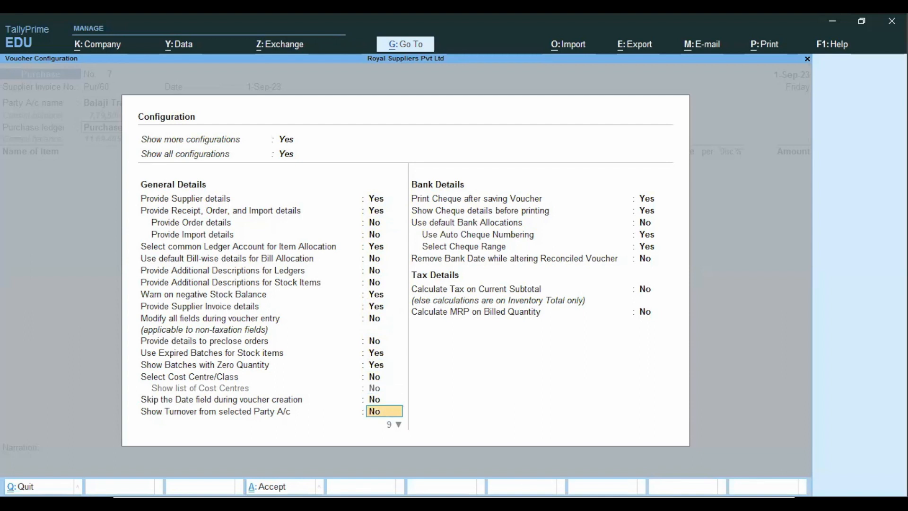
key("Down")
key("Down")
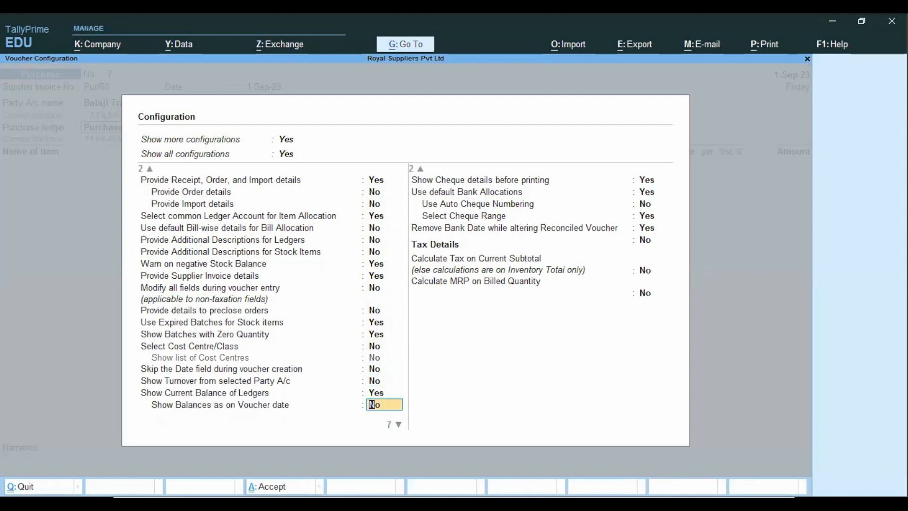
key("Down")
key("Down")
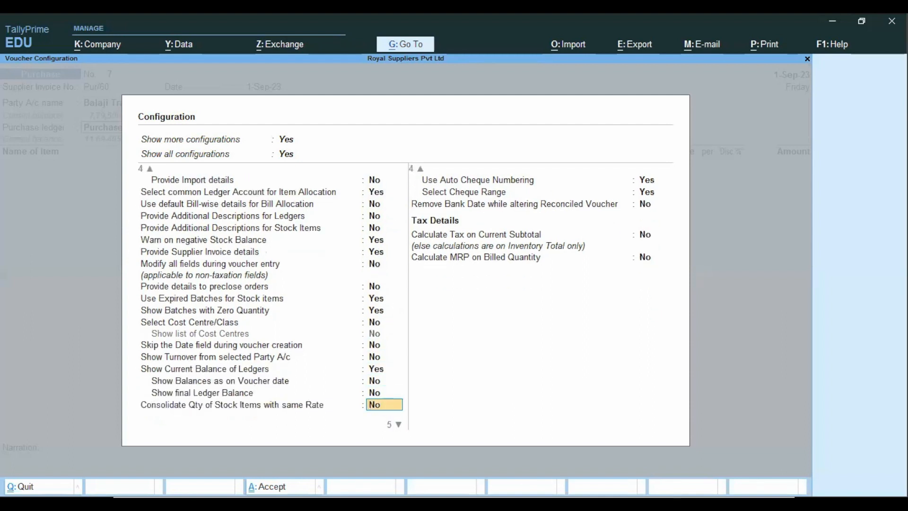
key("Down")
key("Down")
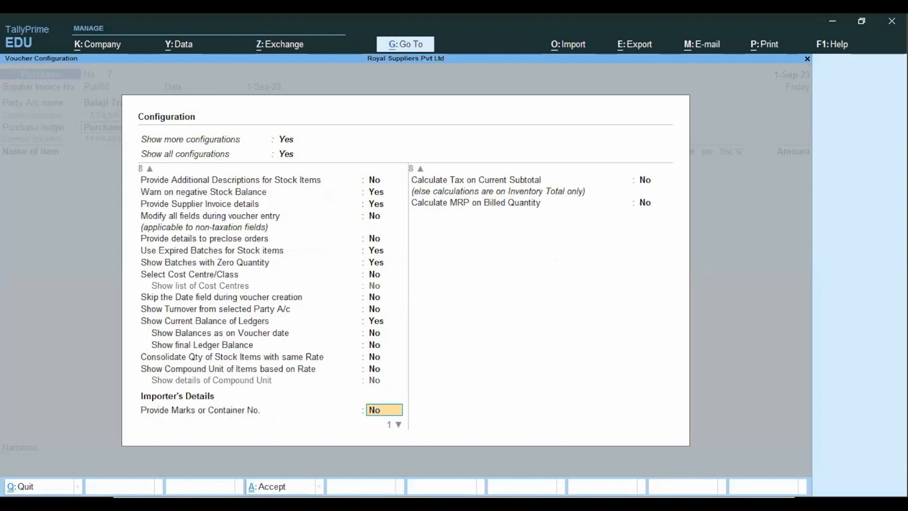
key("Down")
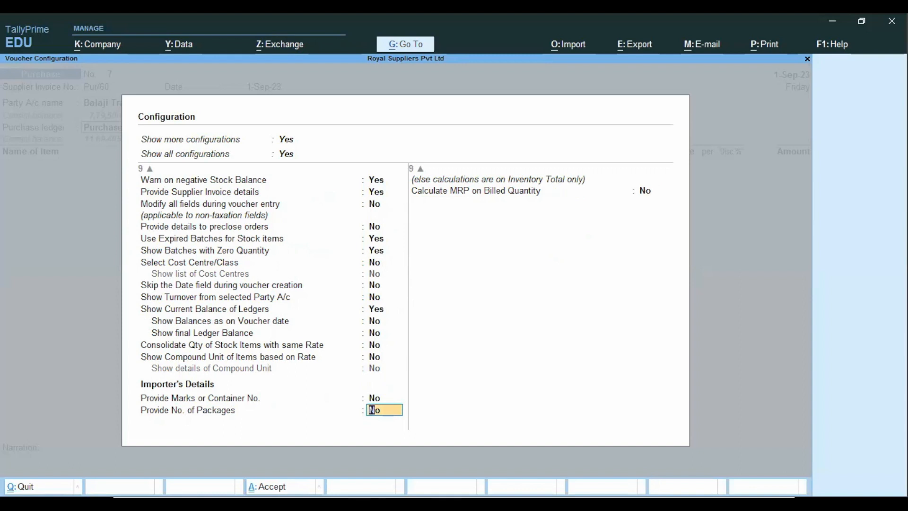
Recheck the voucher configuration from the importer's details back up through the general details, and close it with its settings kept
key("Up")
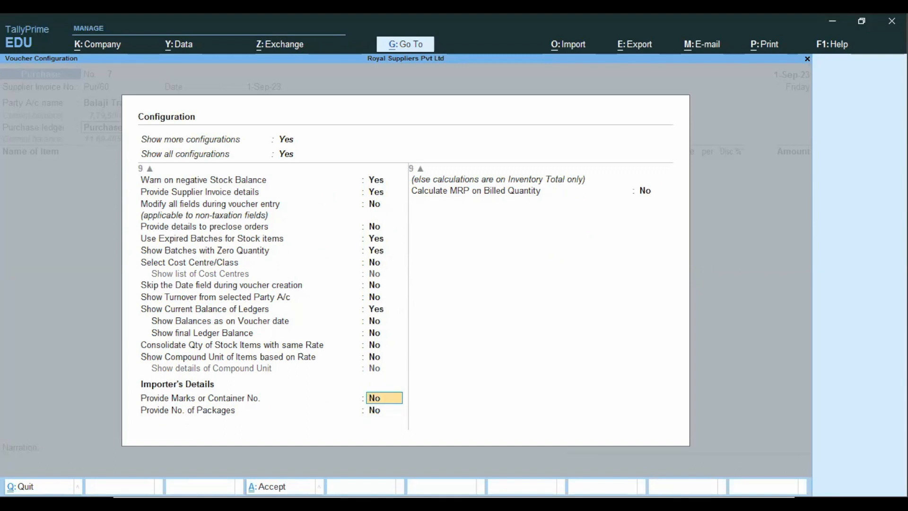
key("Up")
key("Up")
key("Up")
key("Up")
key("Up")
key("Up")
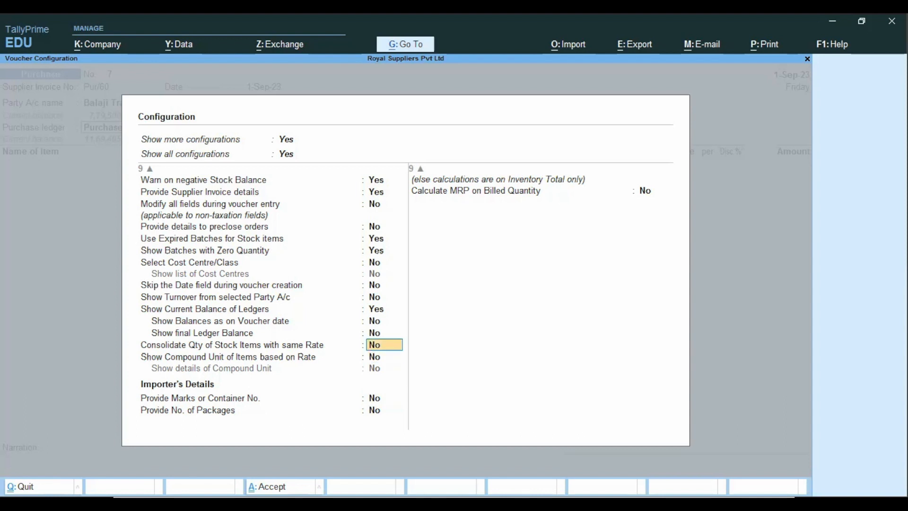
key("Page_Up")
key("Up")
key("Up")
key("Down")
key("Down")
key("Up")
key("Up")
key("Up")
key("Up")
key("Up")
key("Up")
key("Up")
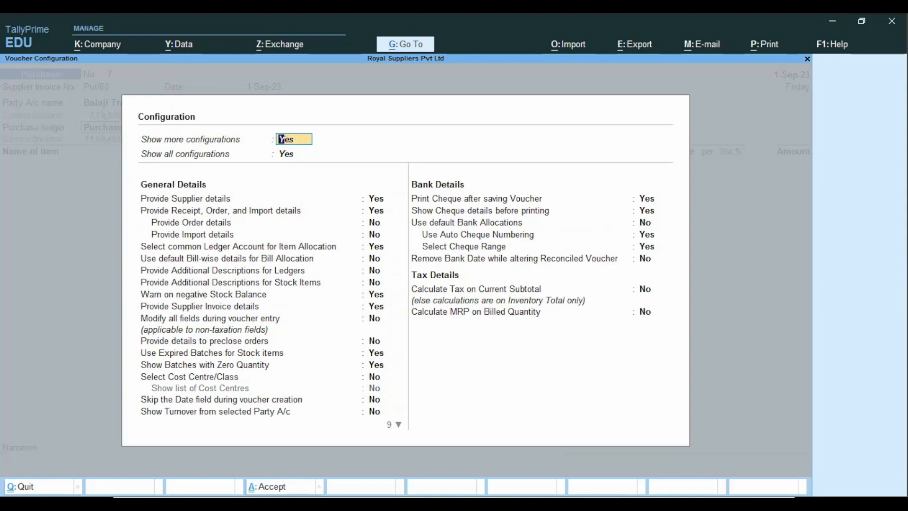
key("Down")
key("Down")
key("Down")
key("Down")
key("Down")
key("Down")
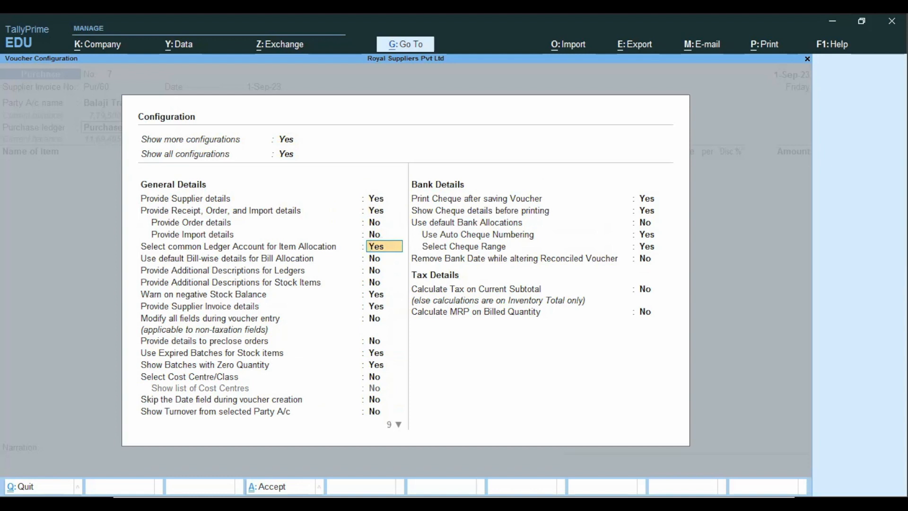
key("Down")
key("Down")
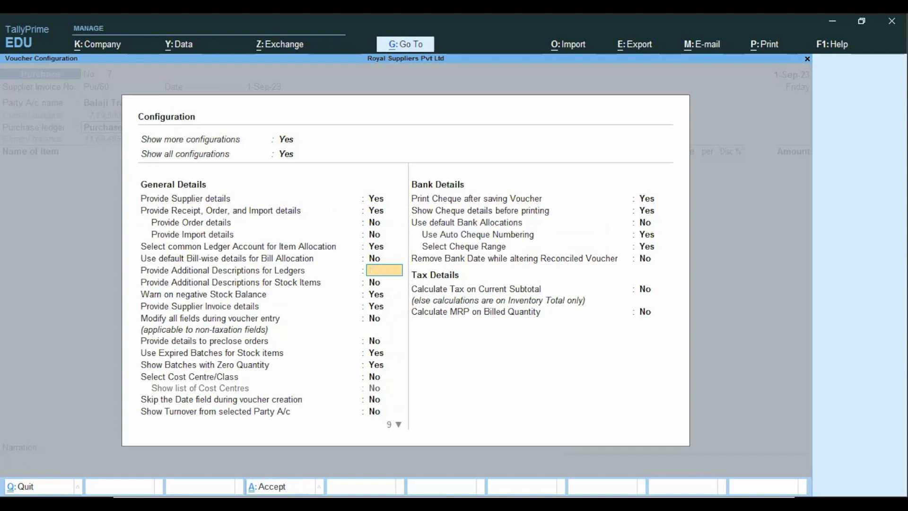
key("ctrl+a")
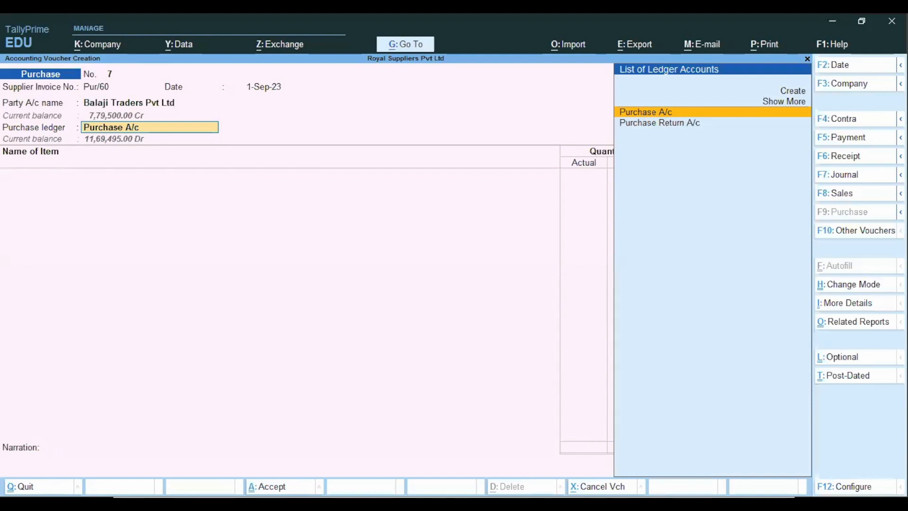
Return to the party account in the purchase voucher and open the Balaji Traders Pvt Ltd ledger for alteration
key("Return")
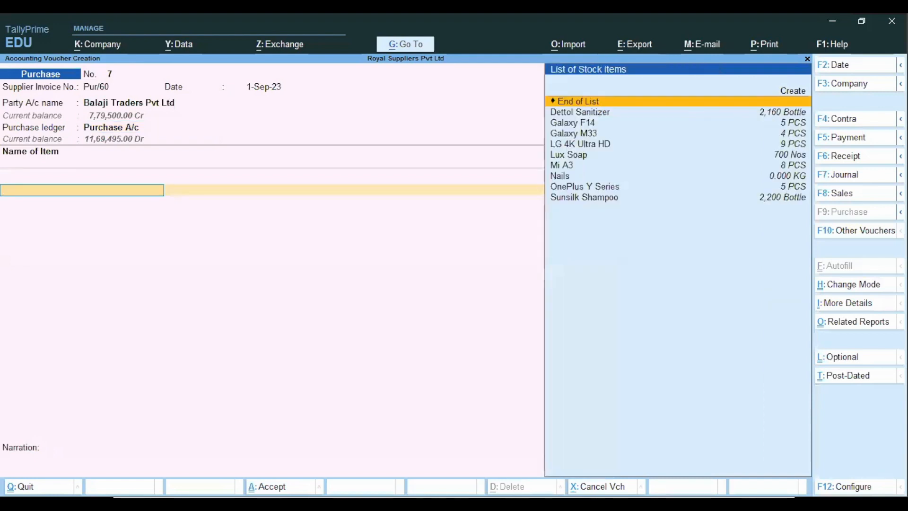
key("BackSpace")
key("BackSpace")
key("BackSpace")
key("BackSpace")
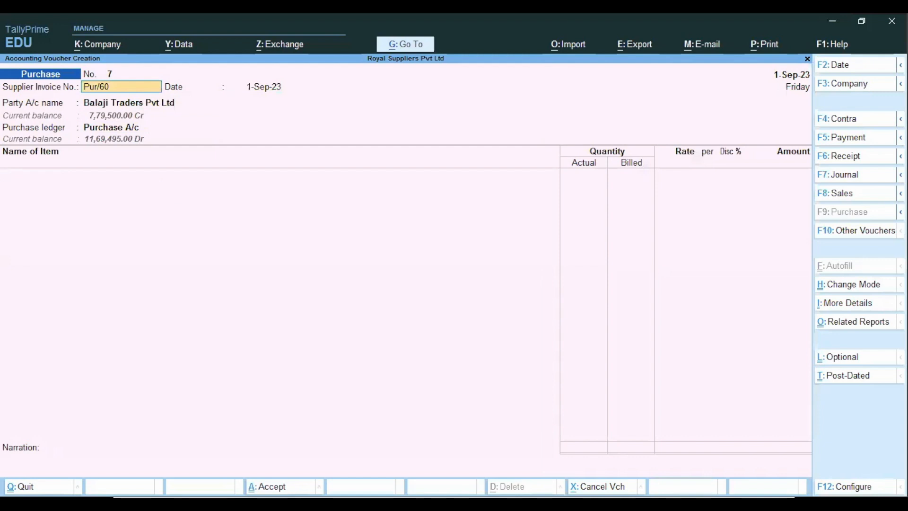
key("Return")
key("Return")
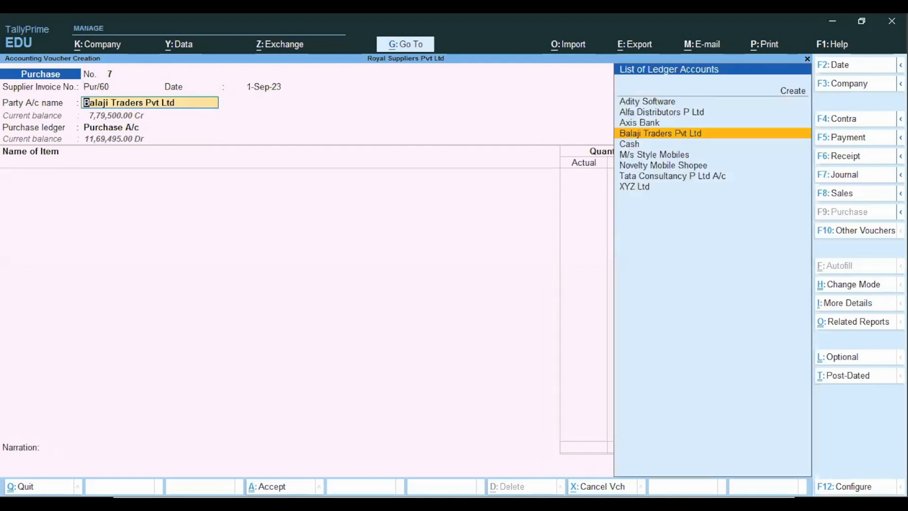
key("ctrl+Return")
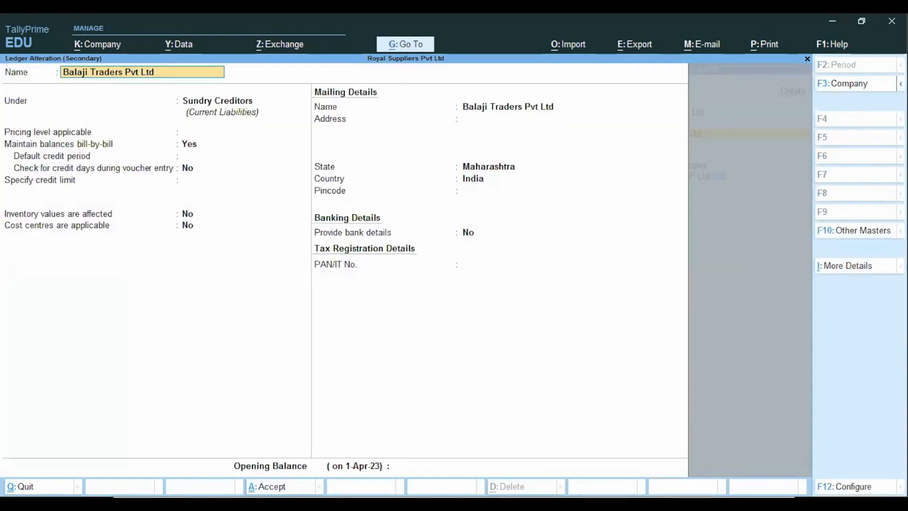
Set Use Price Levels for Party Ledgers to Yes in the ledger configuration and accept the configuration
left_click(846, 487)
key("Down")
key("Down")
key("Down")
key("Down")
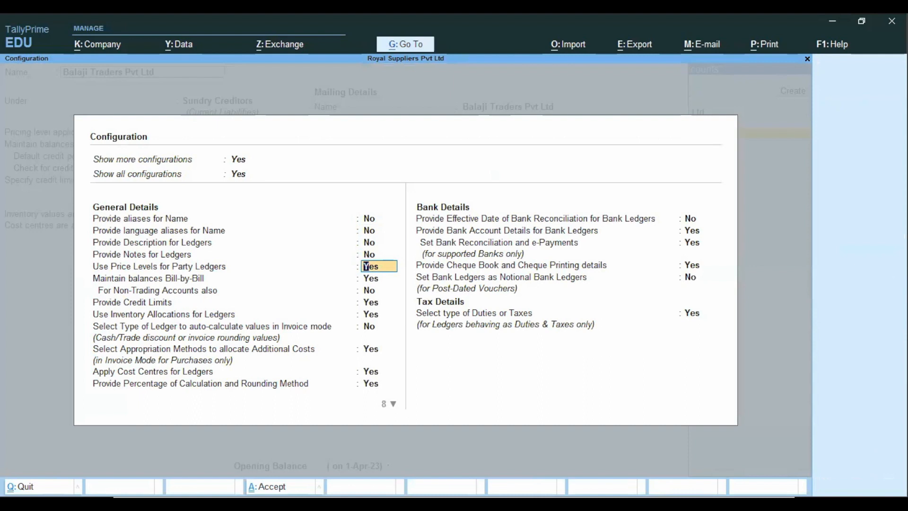
type("y")
key("Return")
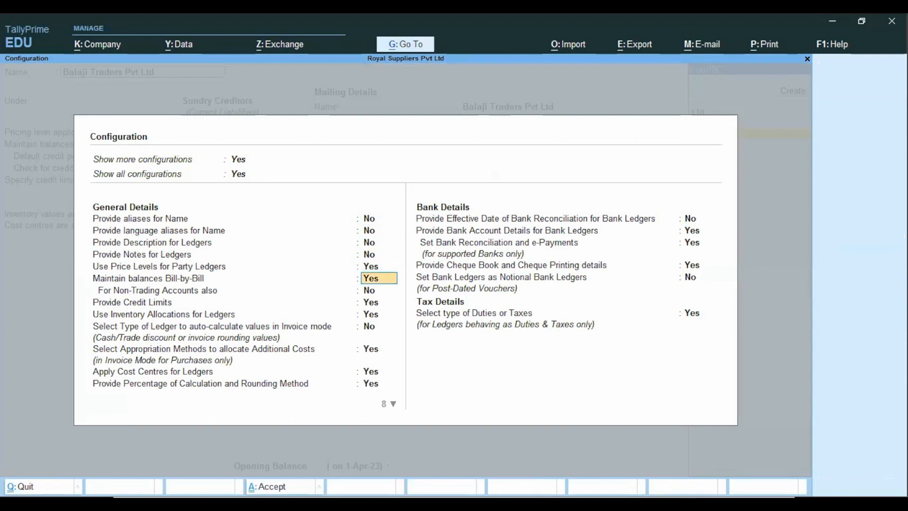
key("ctrl+a")
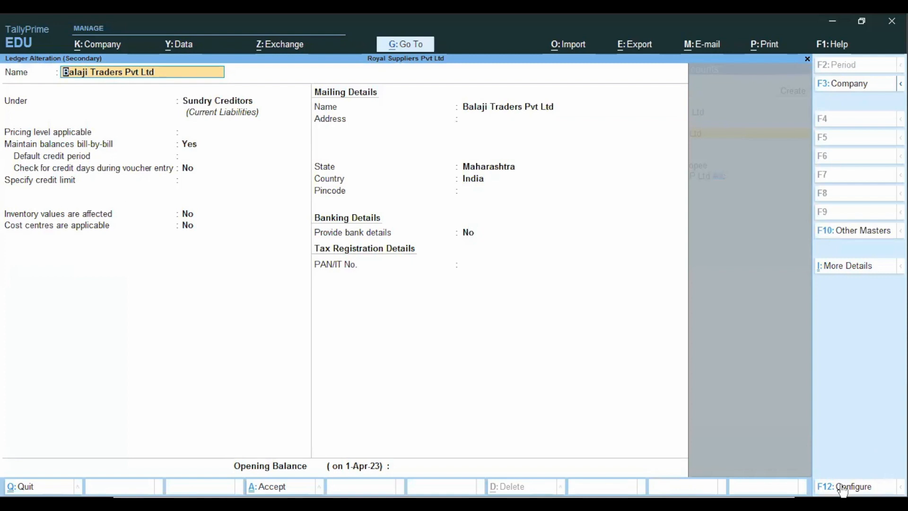
Set the pricing level of the Balaji Traders Pvt Ltd ledger to Wholesallers and save the ledger
key("Return")
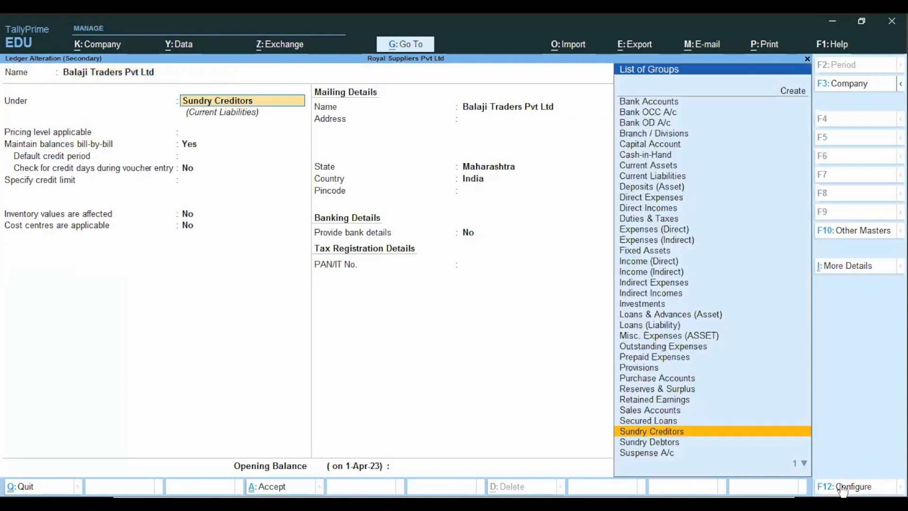
key("Return")
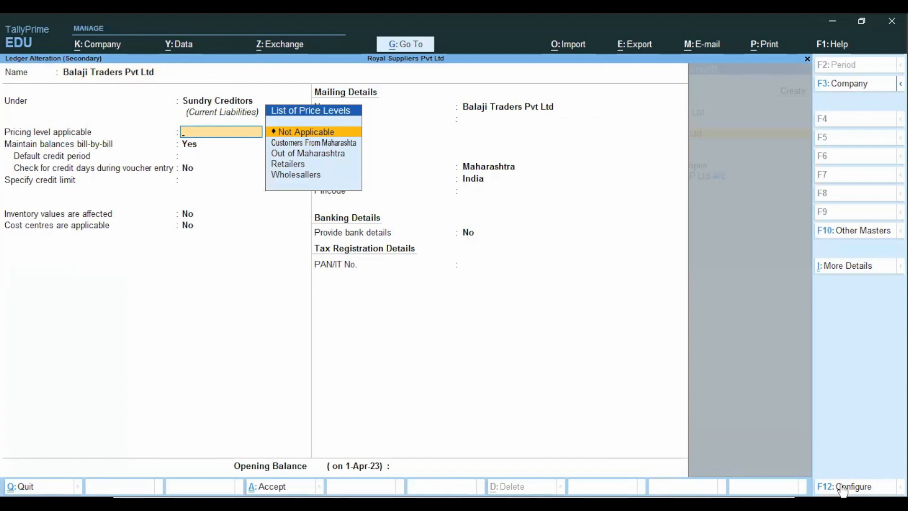
key("Down")
key("Down")
key("Down")
key("Down")
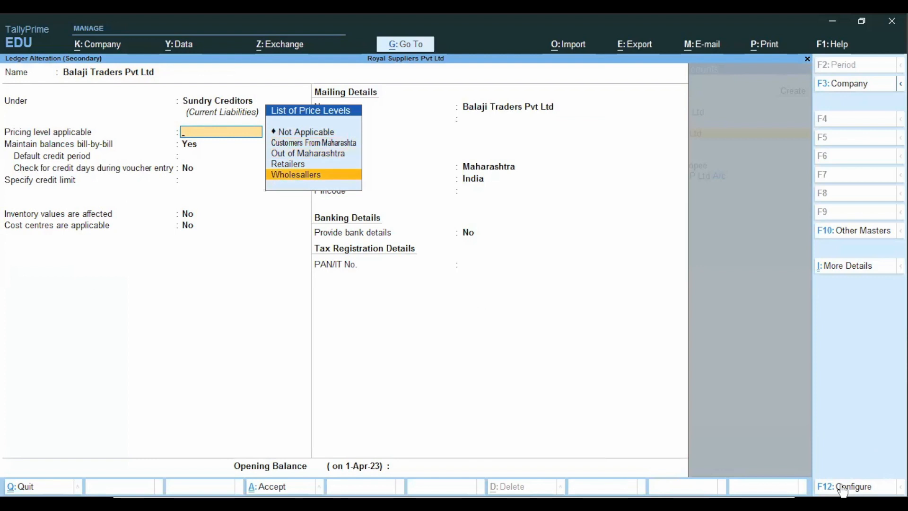
key("Return")
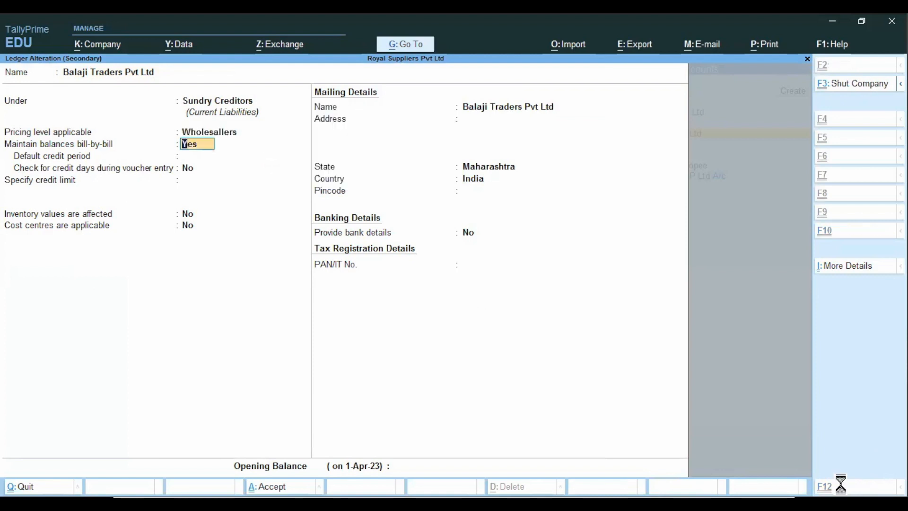
key("ctrl+a")
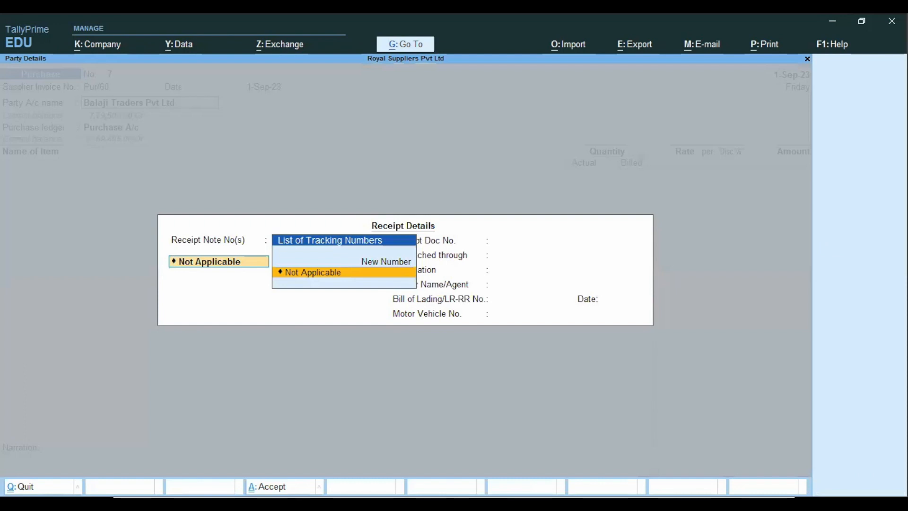
Accept the receipt and party details, keep Purchase A/c as the ledger, and select Lux Soap as the purchased item
key("ctrl+a")
key("ctrl+a")
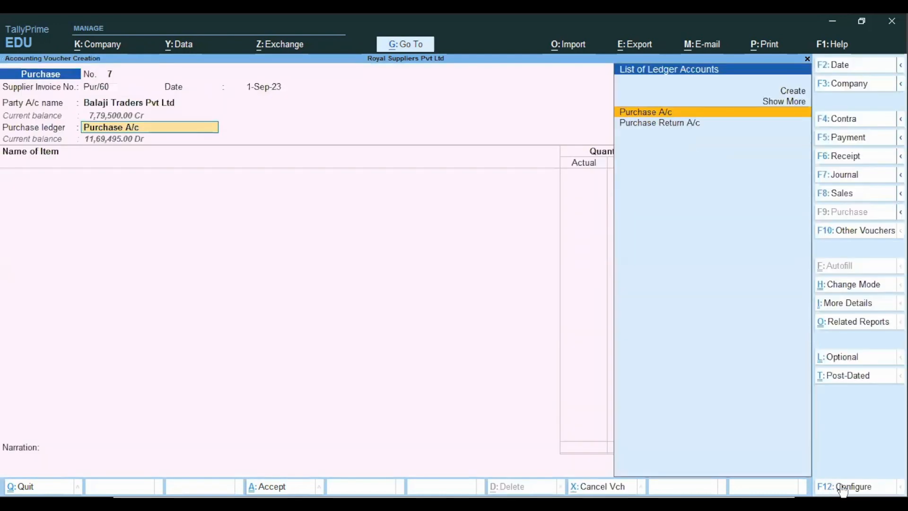
key("Return")
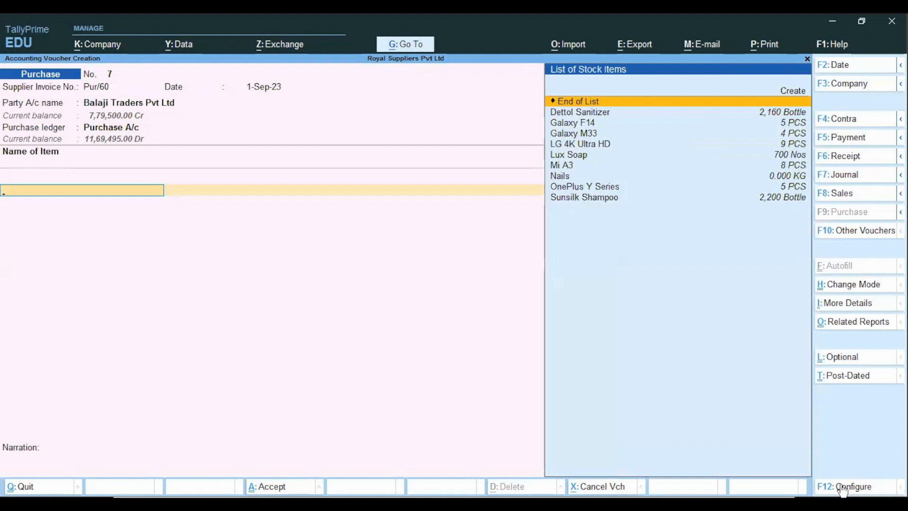
key("Down")
key("Down")
key("Down")
key("Down")
key("Down")
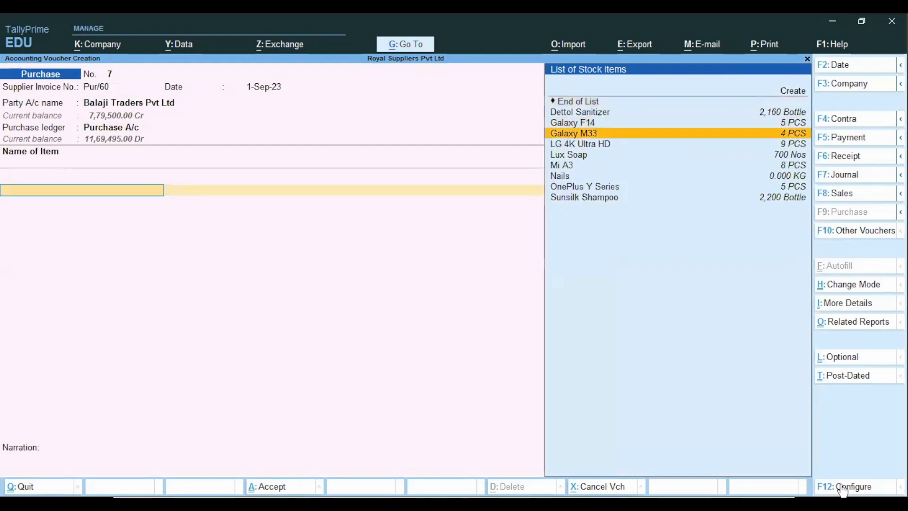
key("Return")
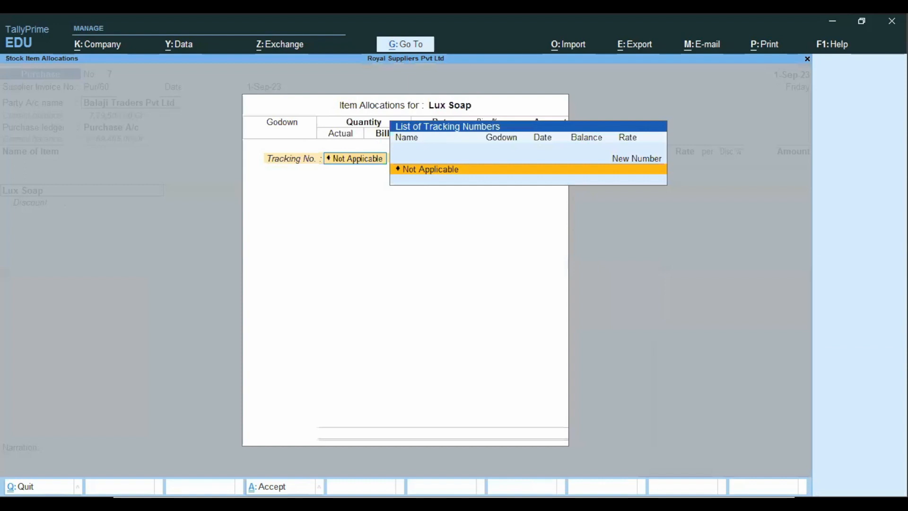
Discard the unfinished purchase voucher and return to the Gateway of Tally
key("BackSpace")
key("Escape")
key("Escape")
key("Escape")
key("Return")
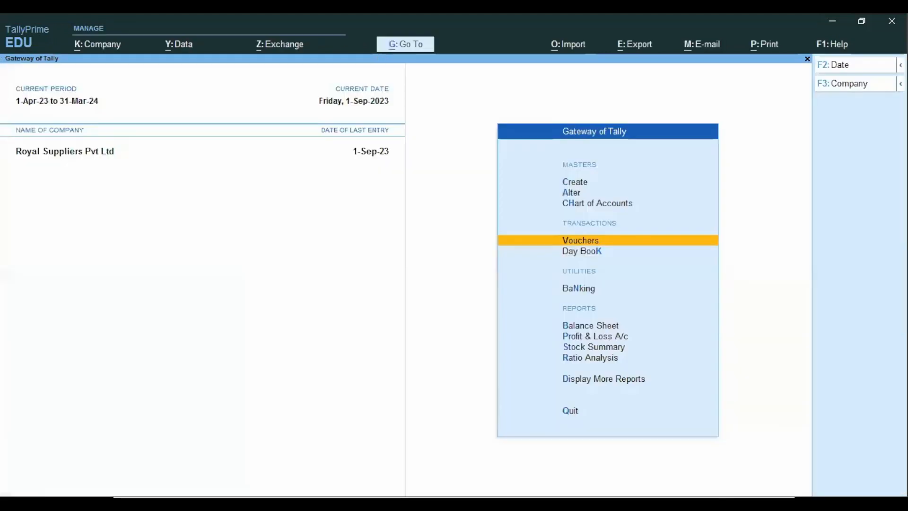
Start a sales voucher dated 1-Sep-23 and choose Tata Consultancy P Ltd A/c as the party
key("Return")
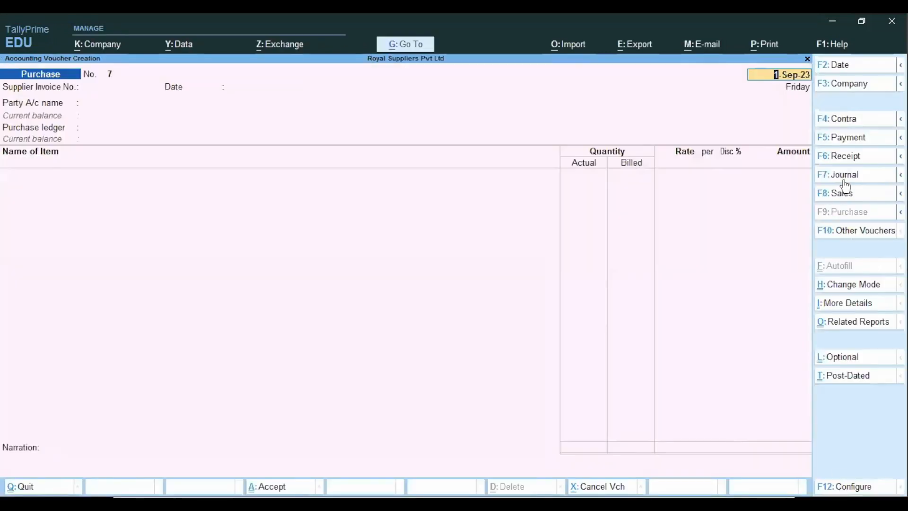
left_click(833, 193)
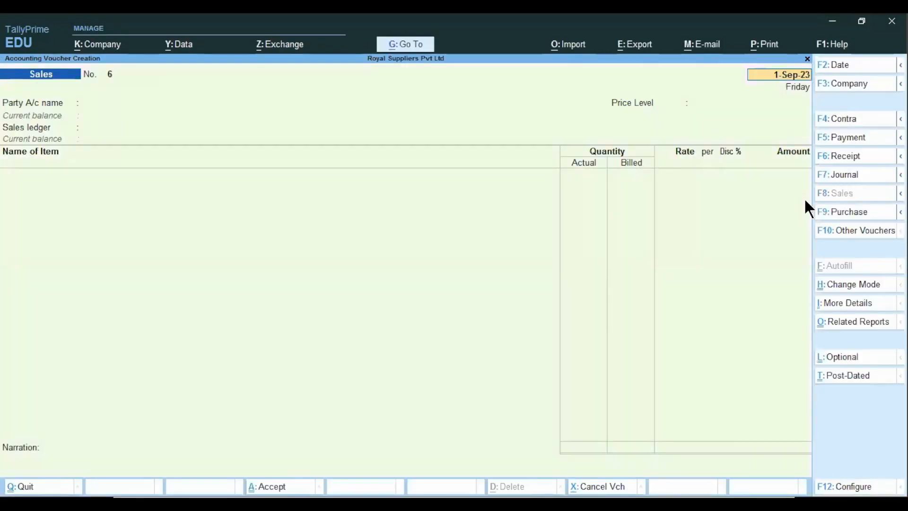
key("Return")
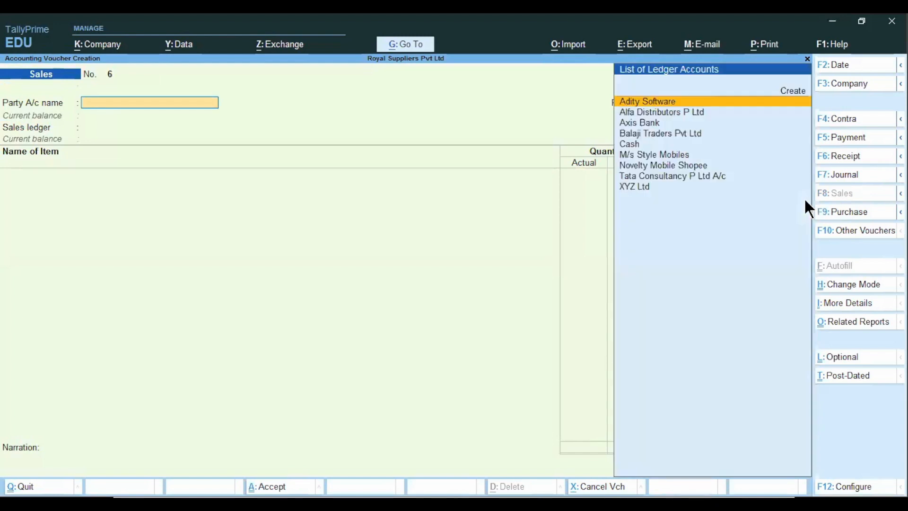
key("Down")
key("Down")
key("Down")
key("Down")
key("Down")
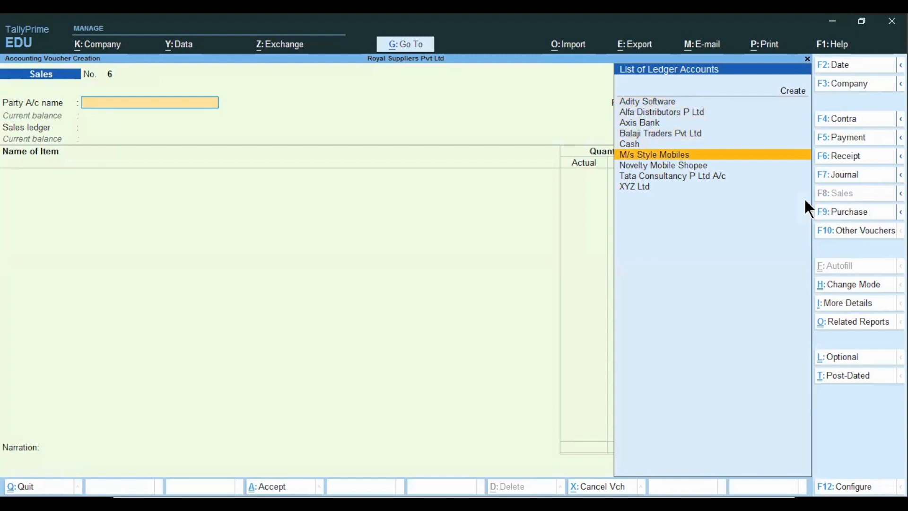
key("Down")
key("Down")
key("Return")
key("Escape")
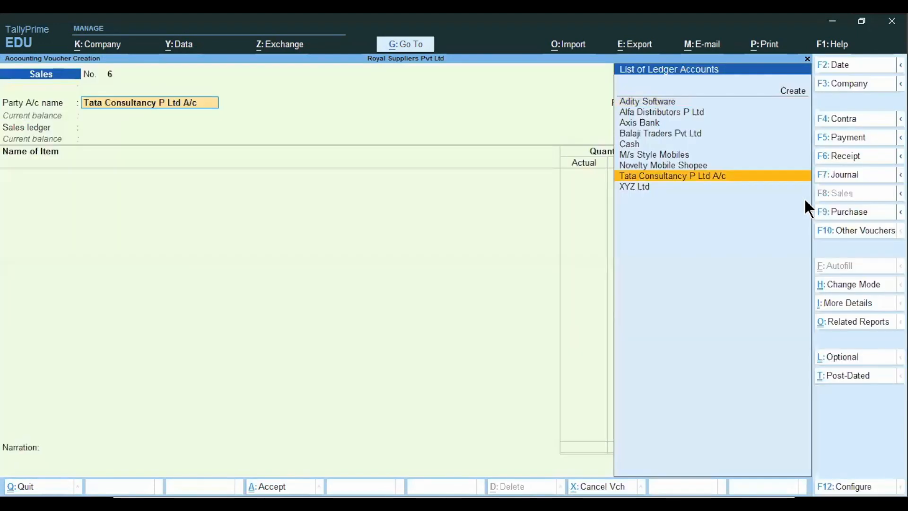
Alter the Tata Consultancy P Ltd A/c ledger to use the Wholesallers pricing level and save it
key("ctrl+Return")
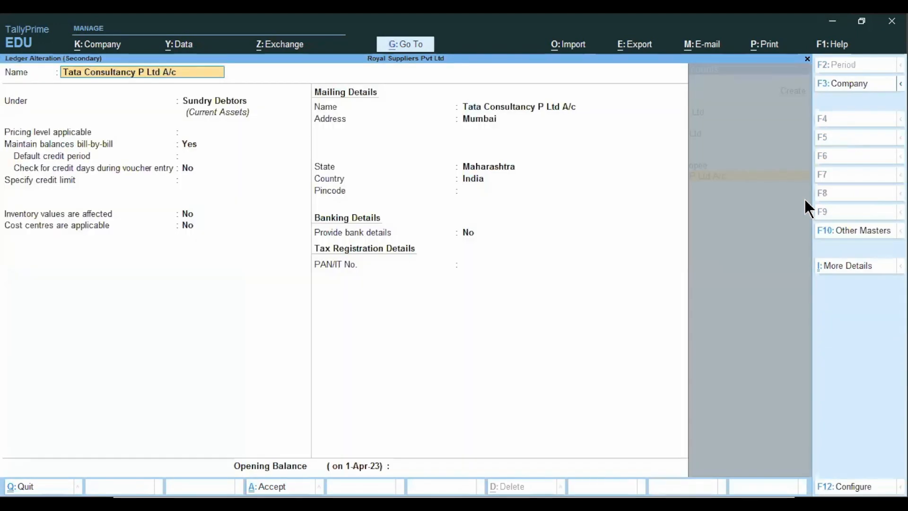
key("Return")
key("Return")
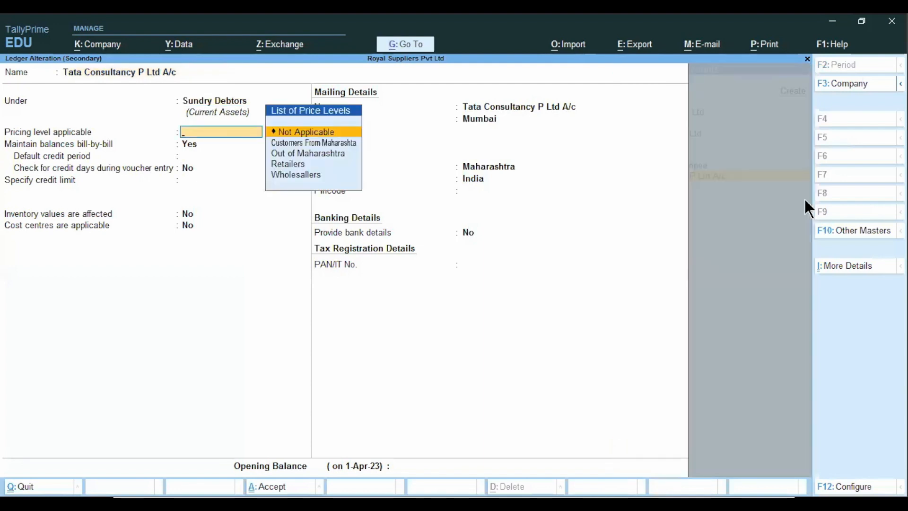
key("Down")
key("Down")
key("Down")
key("Down")
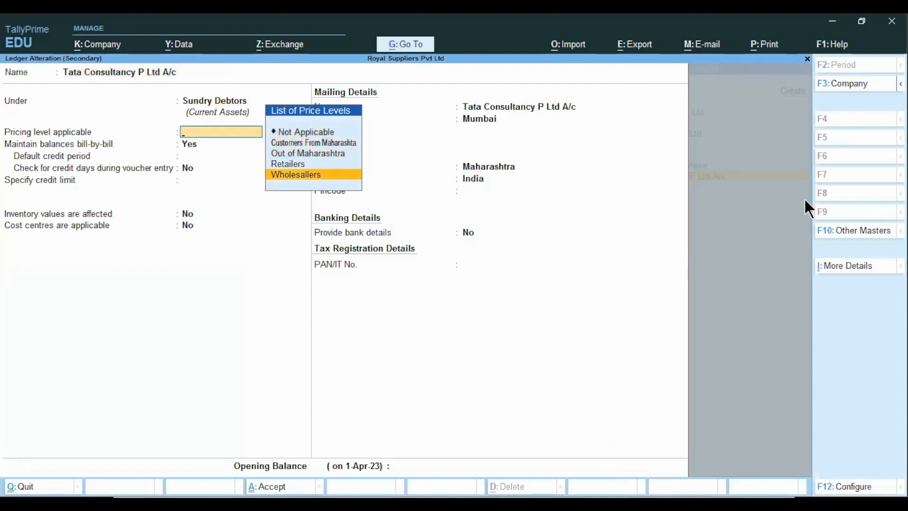
key("Return")
key("ctrl")
key("ctrl+a")
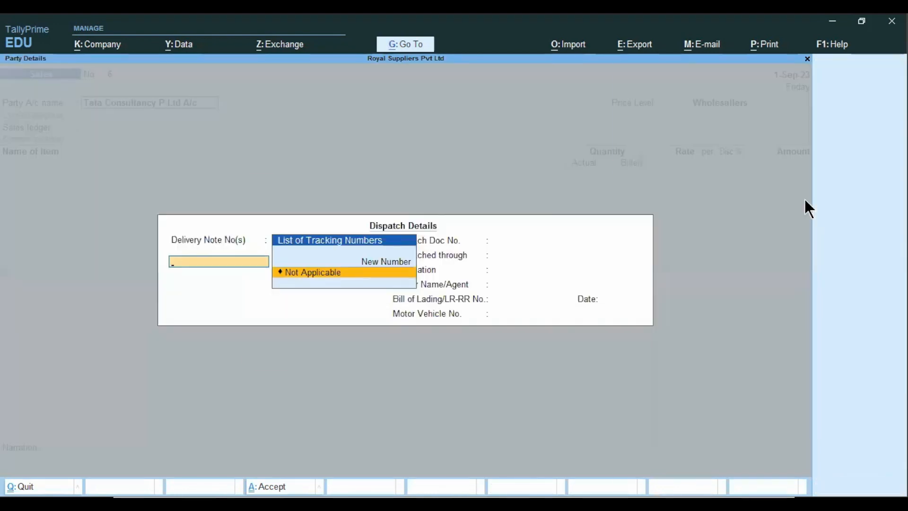
Accept the dispatch and party details and choose Sales A/c as the sales ledger
key("Escape")
key("ctrl+a")
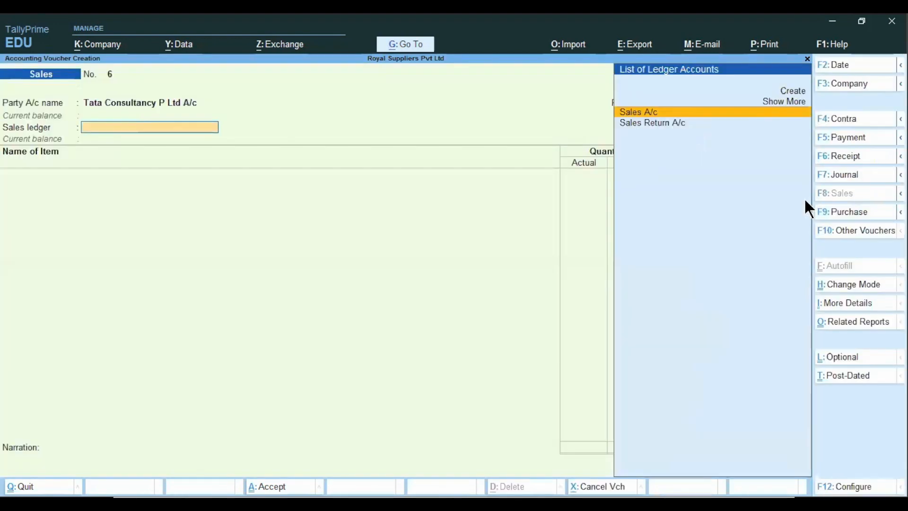
key("Return")
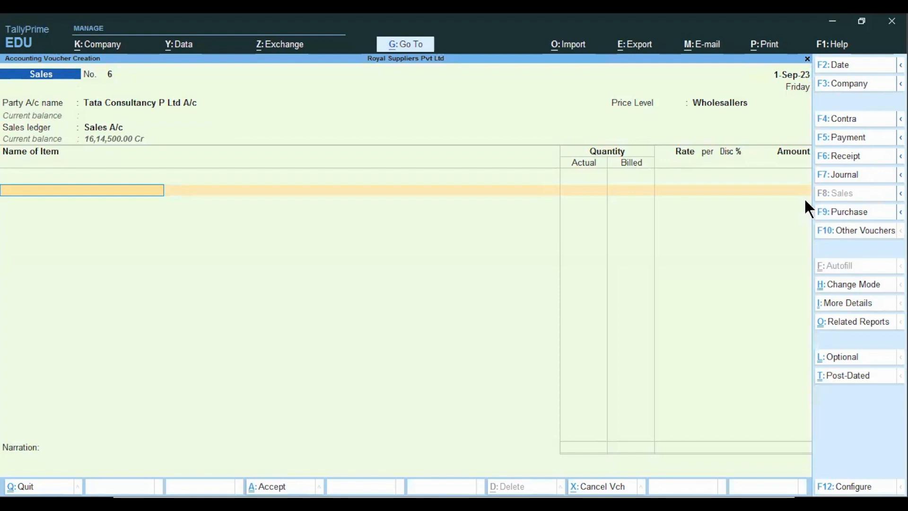
Add Lux Soap from the M G Road godown with no tracking or order number and a quantity of 400 Nos
key("Down")
key("Down")
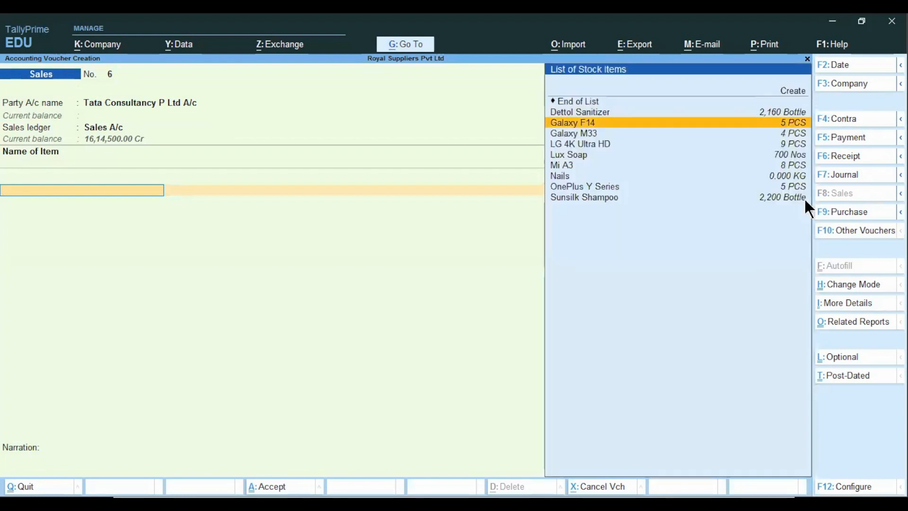
key("Down")
key("Down")
key("Down")
key("Return")
key("Return")
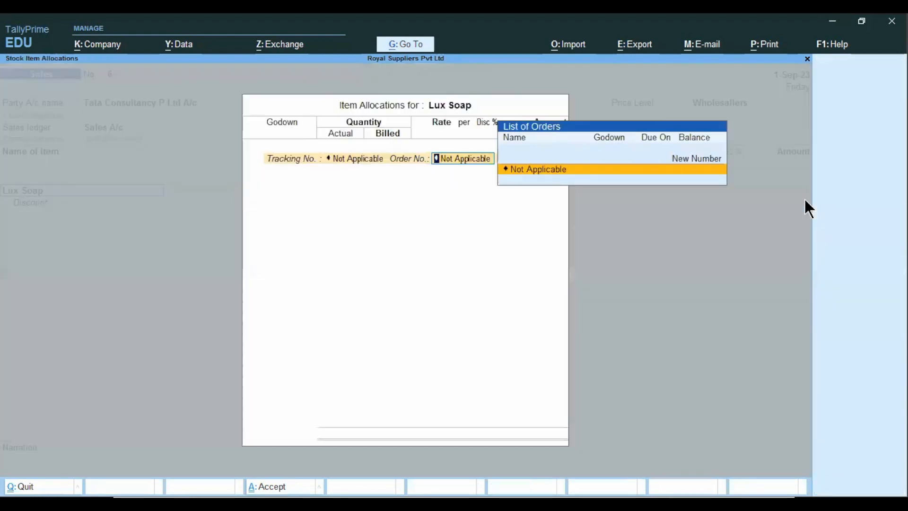
key("Return")
key("Down")
key("Down")
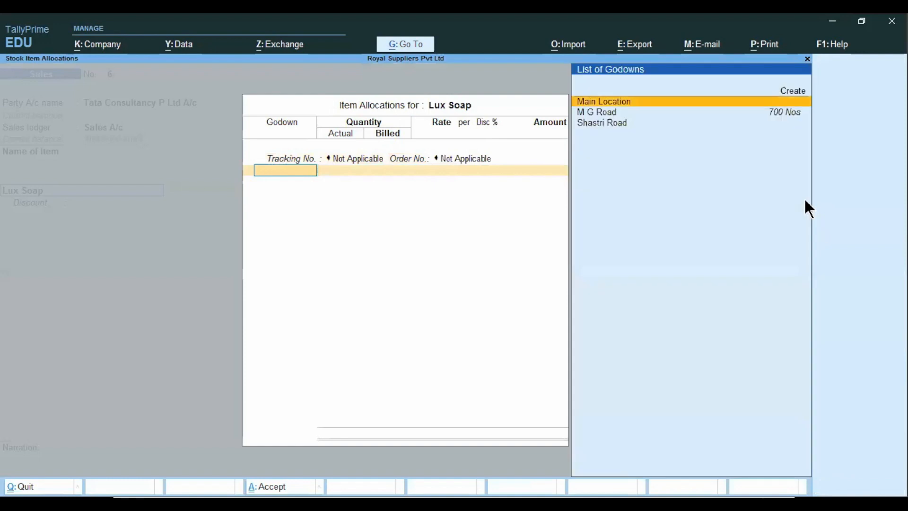
key("Return")
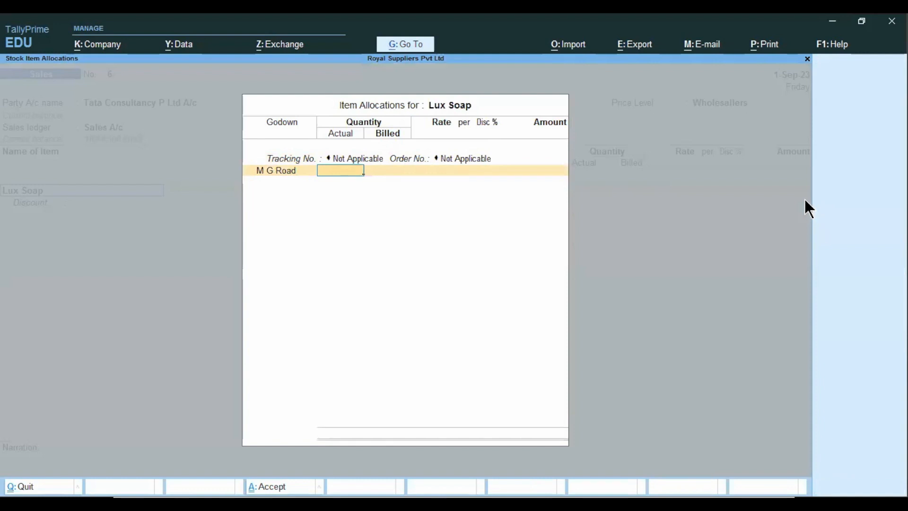
type("400")
key("Return")
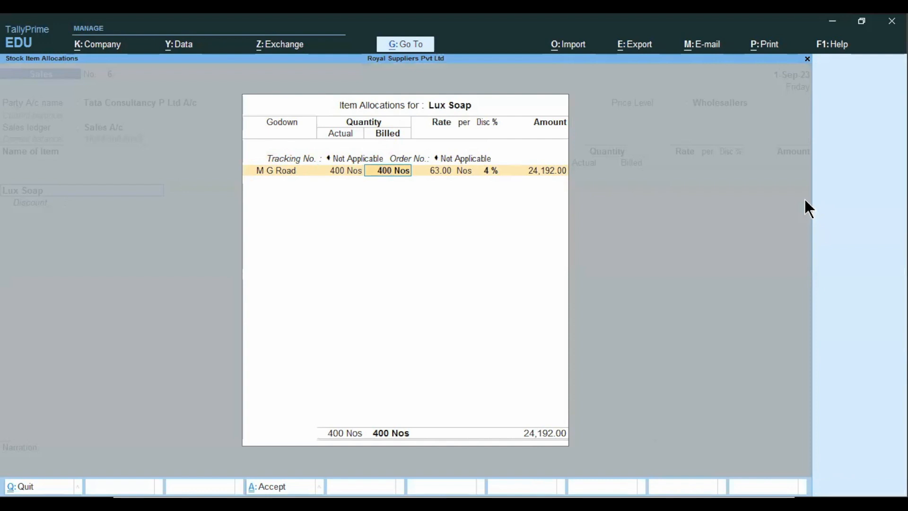
Discard the unfinished sales voucher and open a blank sales voucher dated 1-Sep-23
key("BackSpace")
key("Escape")
key("y")
key("BackSpace")
key("Escape")
key("y")
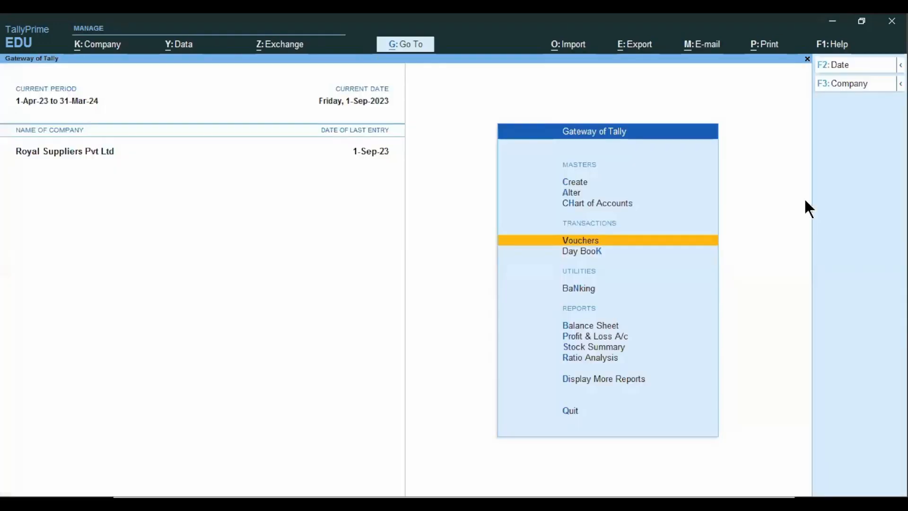
key("Return")
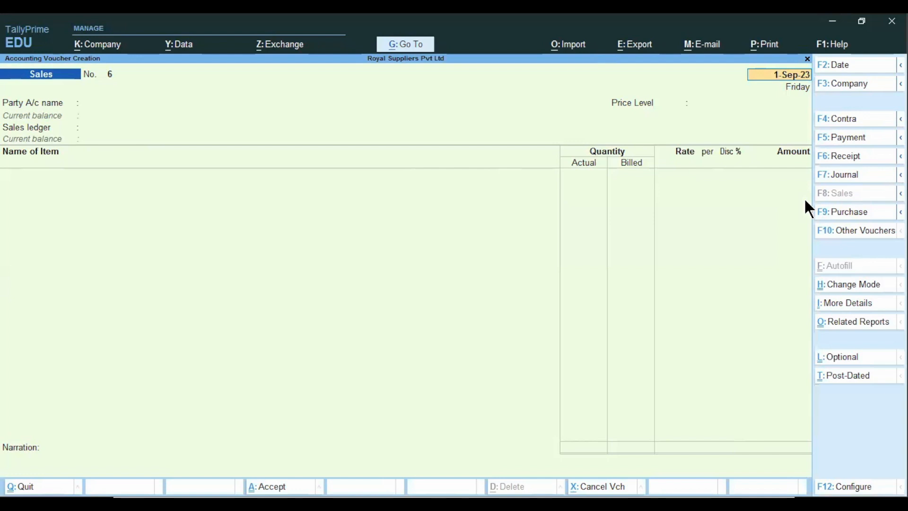
Choose Cash as the voucher's party account and accept its dispatch and party details
key("Return")
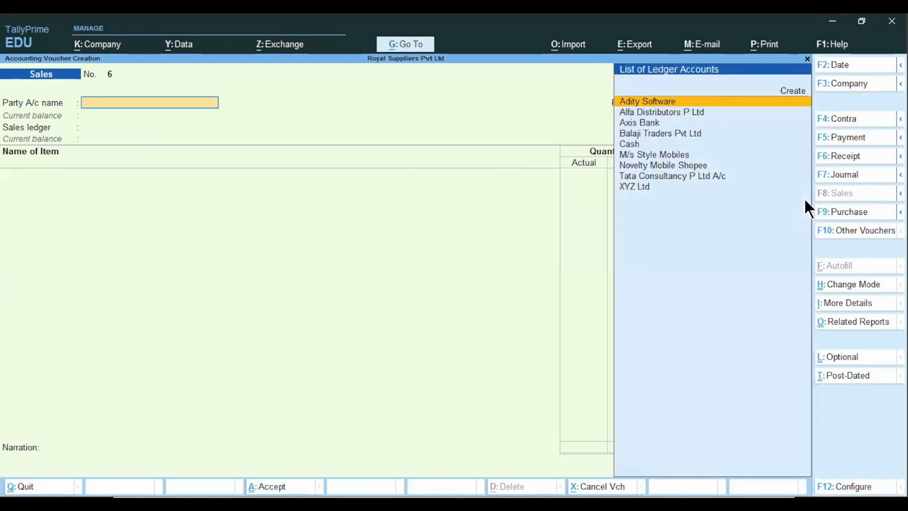
key("Down")
key("Down")
key("Down")
key("Down")
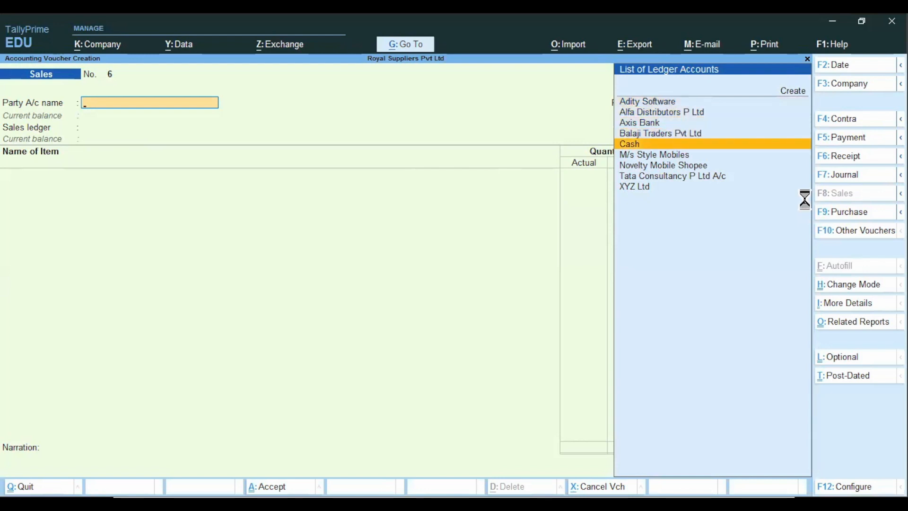
key("Return")
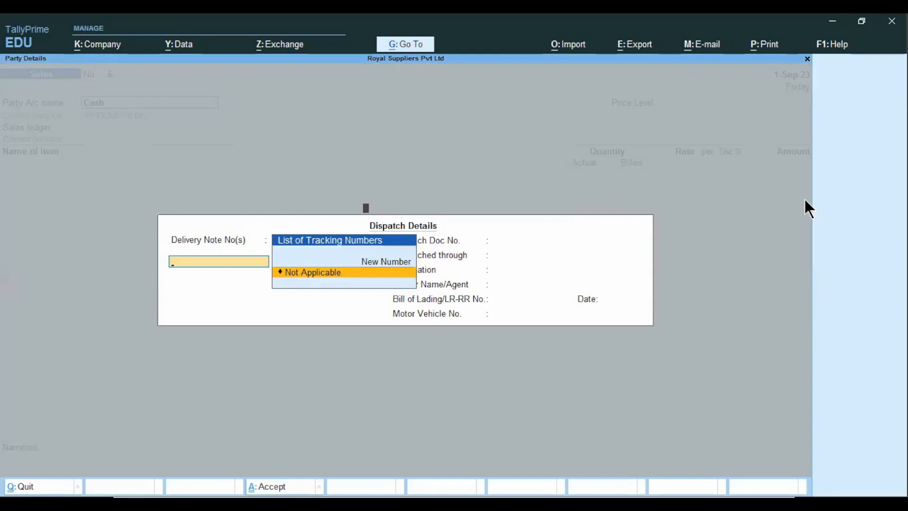
key("ctrl+a")
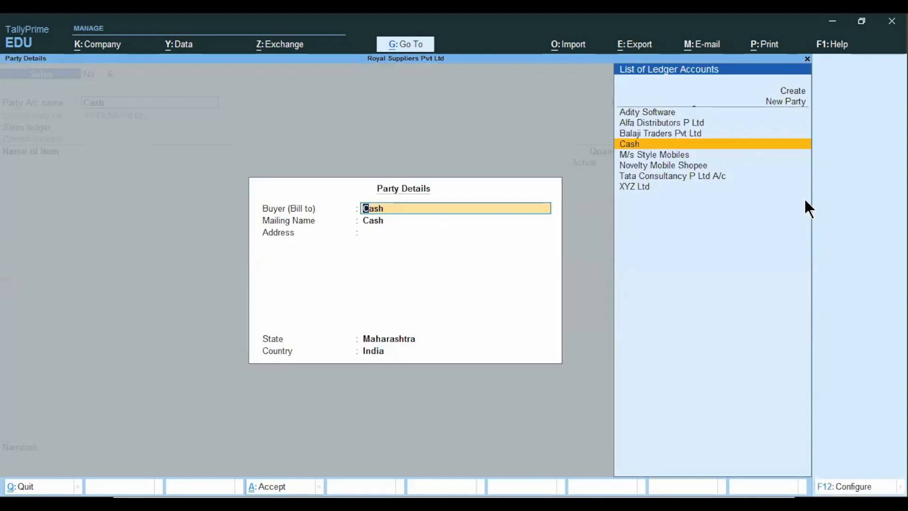
key("ctrl+a")
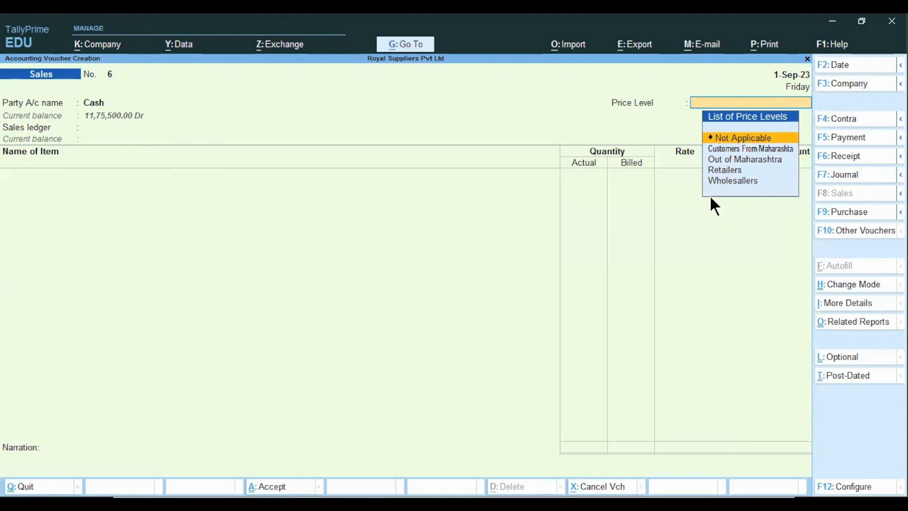
Set the price level to Wholesallers and choose Sales A/c as the sales ledger
key("Down")
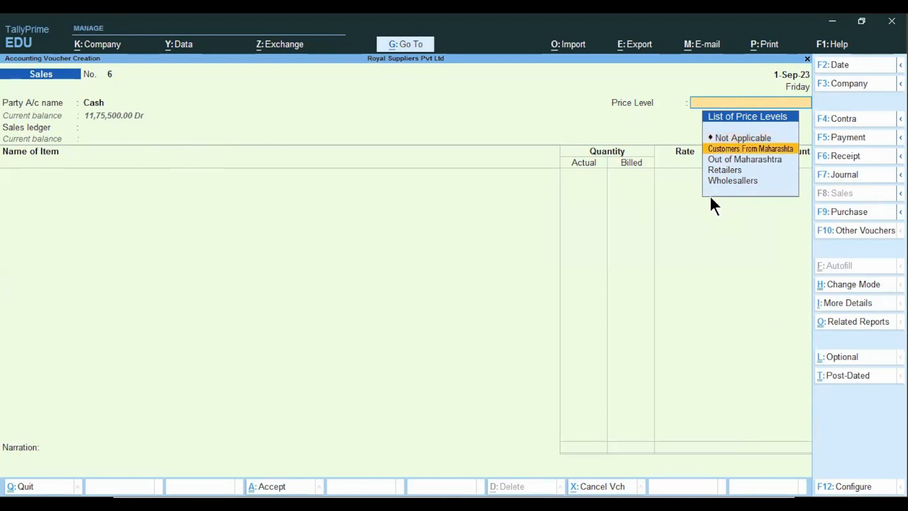
key("Down")
key("Down")
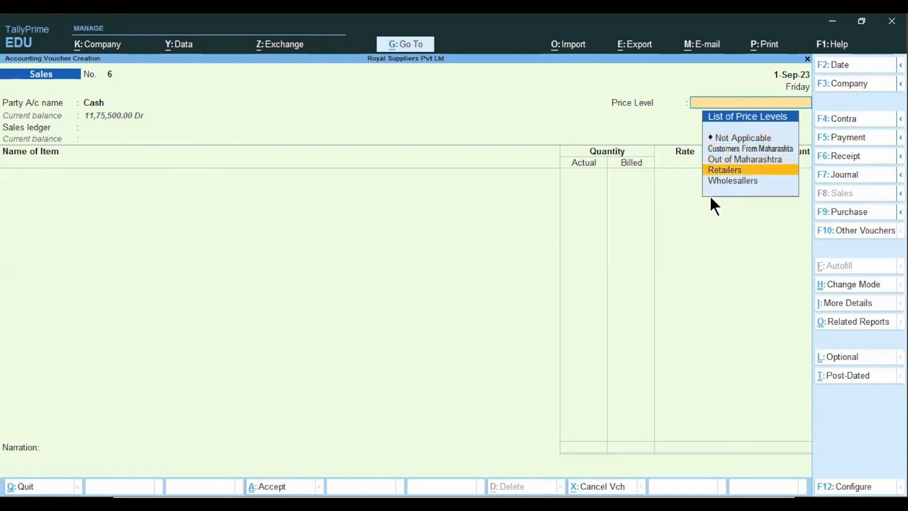
key("Down")
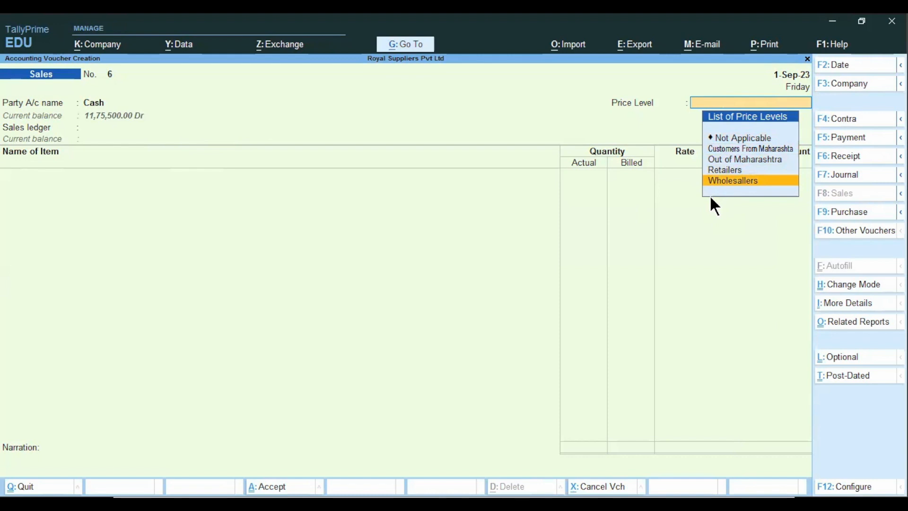
key("Return")
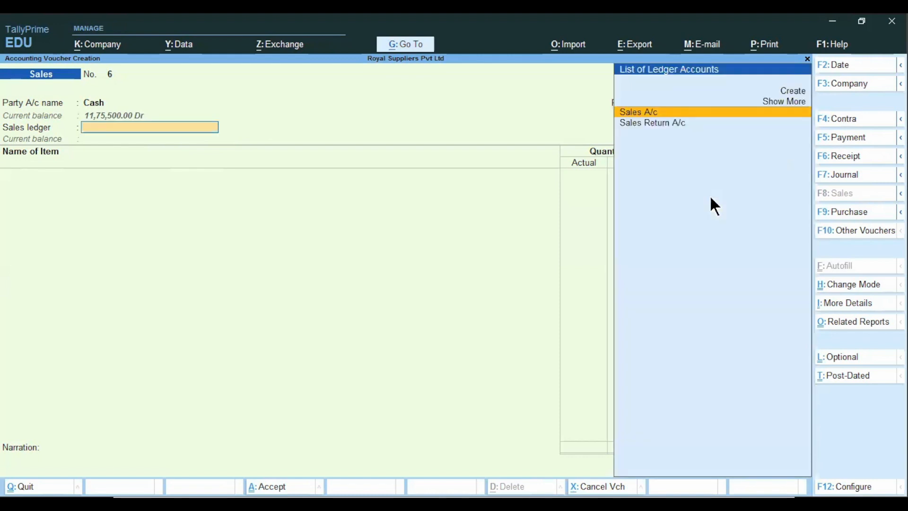
key("Return")
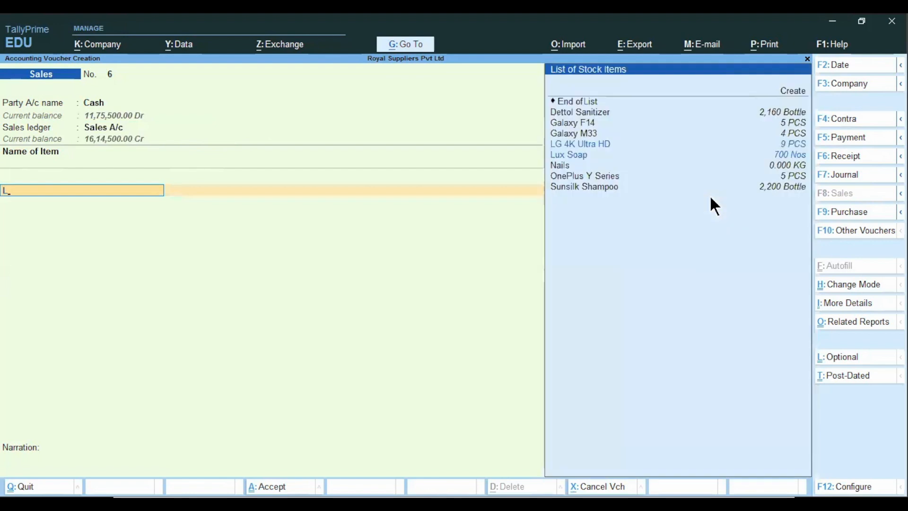
Add Lux Soap from the M G Road godown with no tracking or order number and a quantity of 100 Nos
type("L")
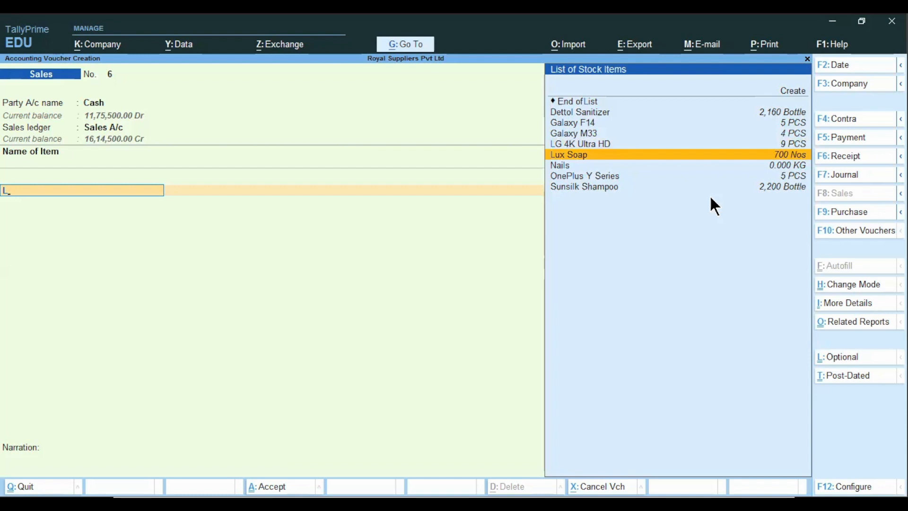
key("Return")
key("Return")
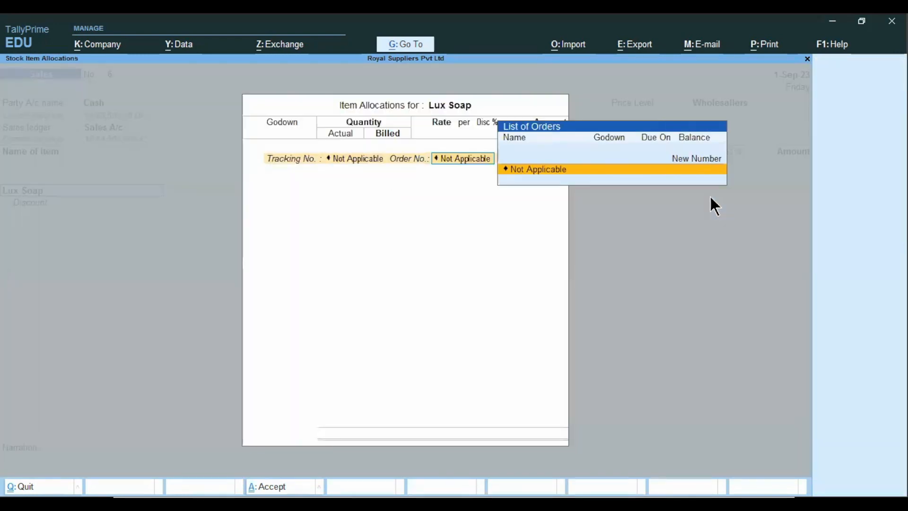
key("Return")
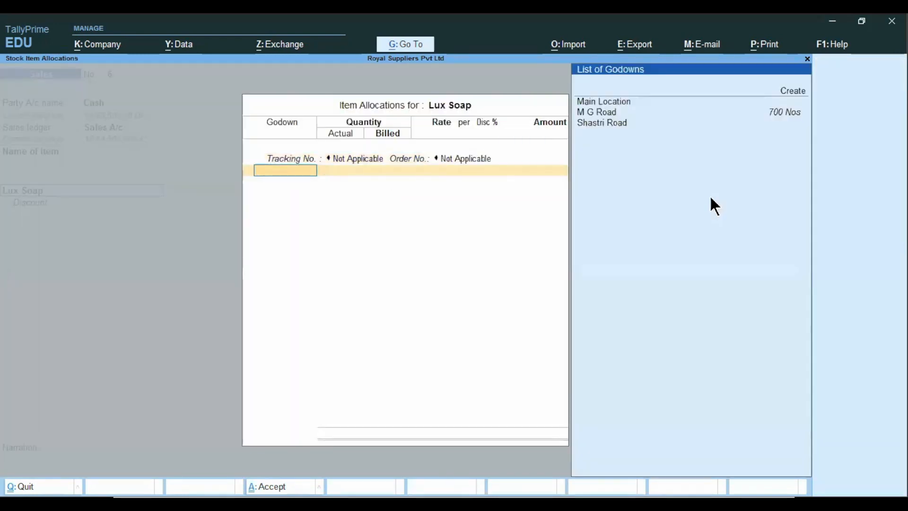
key("Down")
key("Return")
type("100")
key("Return")
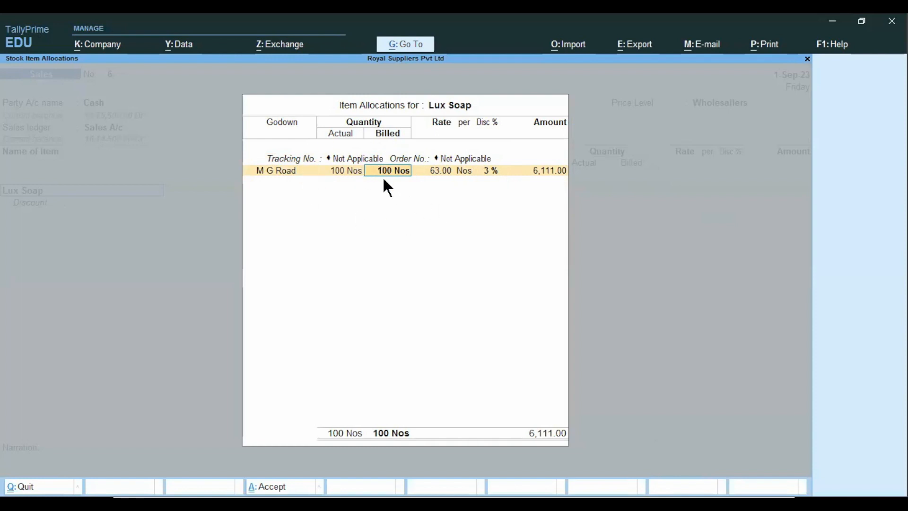
key("Return")
key("Return")
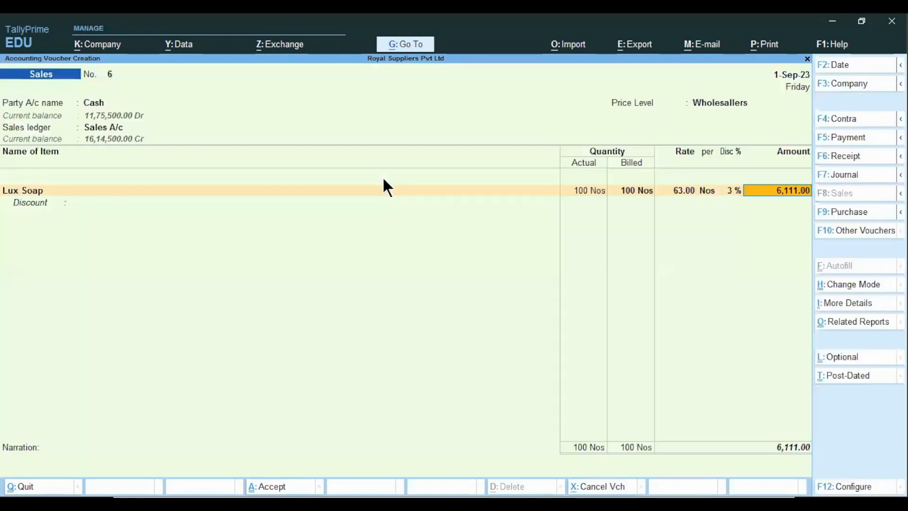
Accept the Lux Soap line without an extra discount, end the item list and begin the narration with "be"
key("Return")
key("Return")
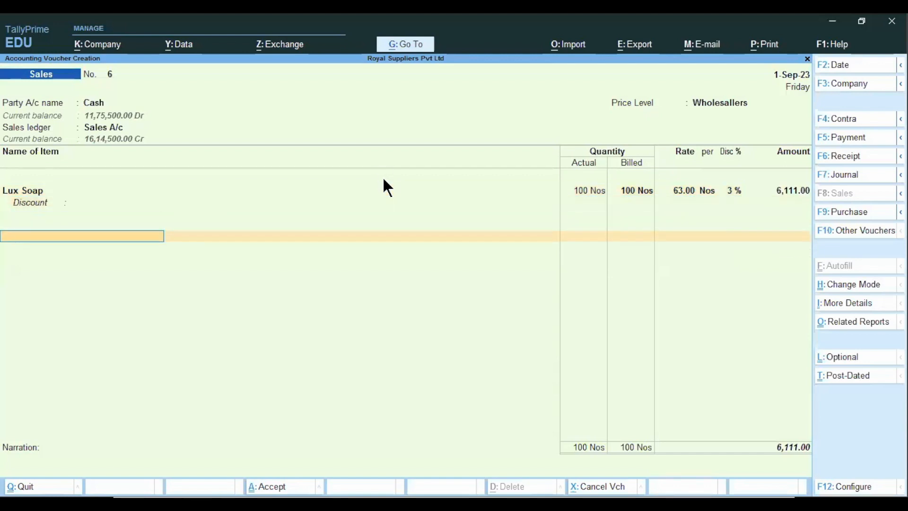
key("Return")
type("be")
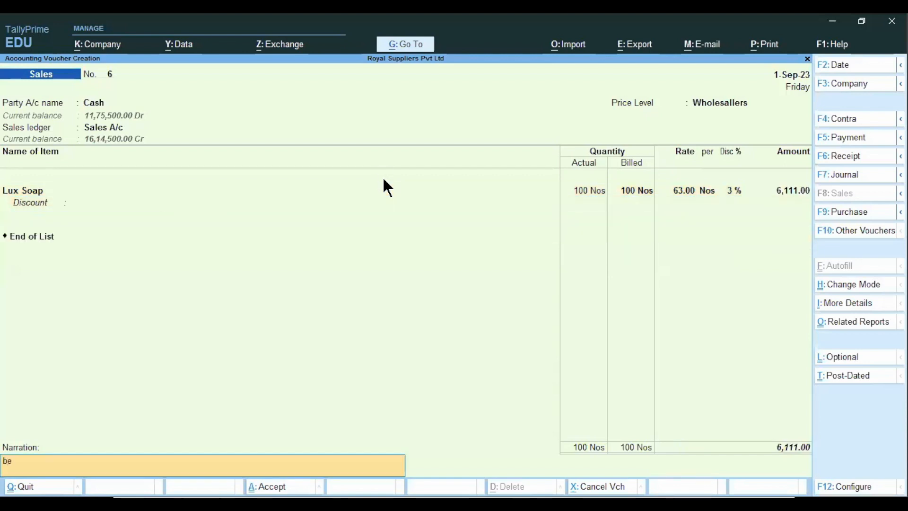
left_click(384, 179)
type("in")
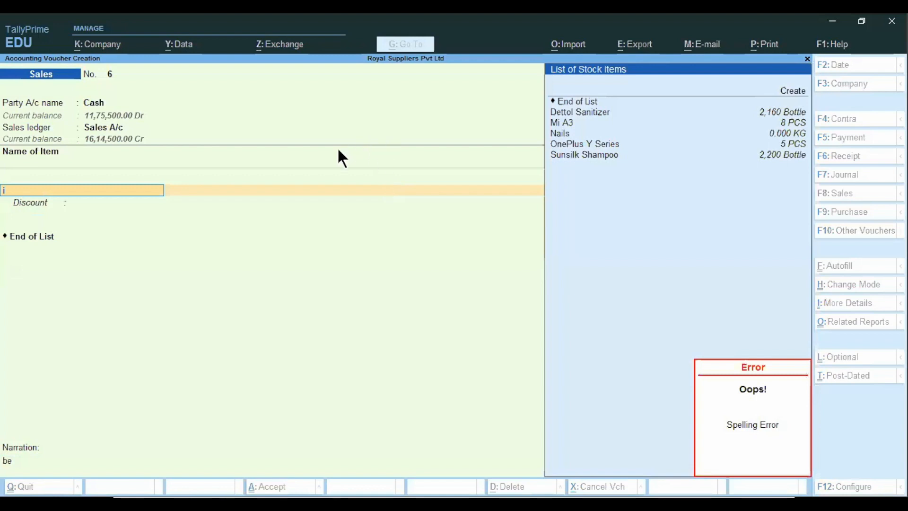
key("BackSpace")
key("BackSpace")
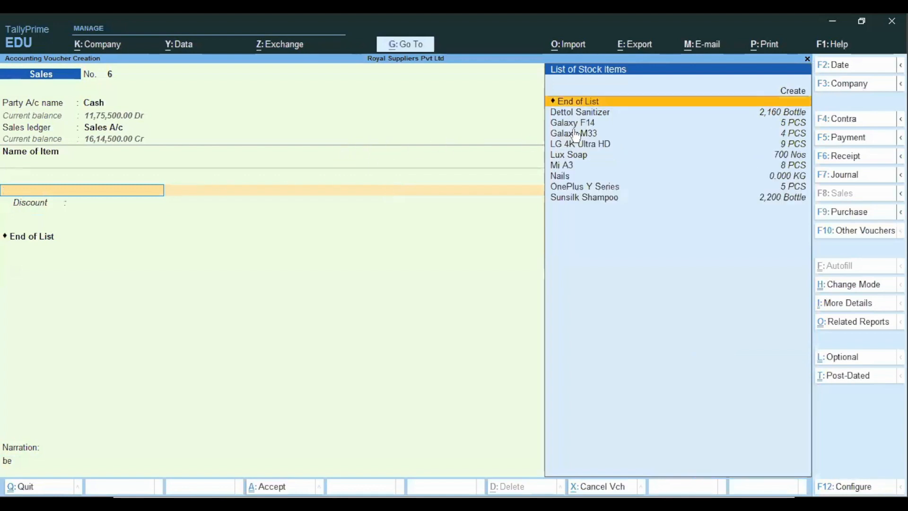
left_click(542, 159)
left_click(496, 170)
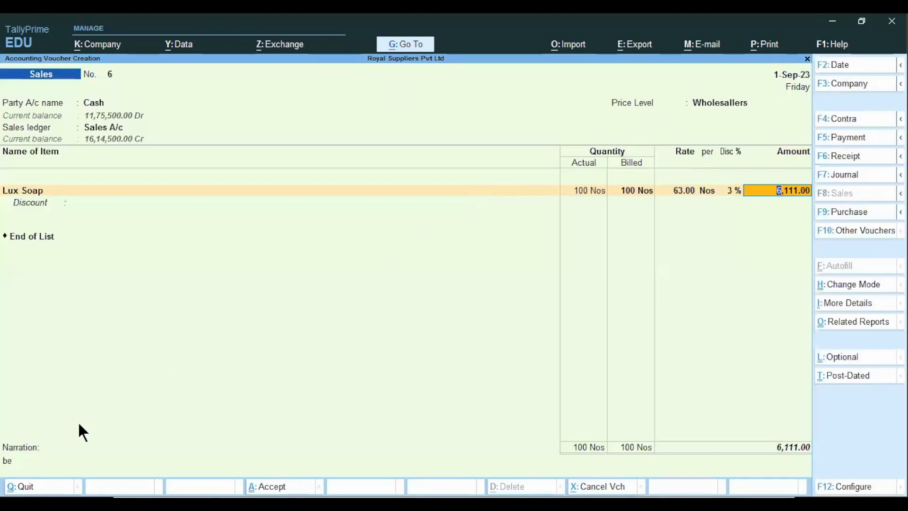
left_click(38, 460)
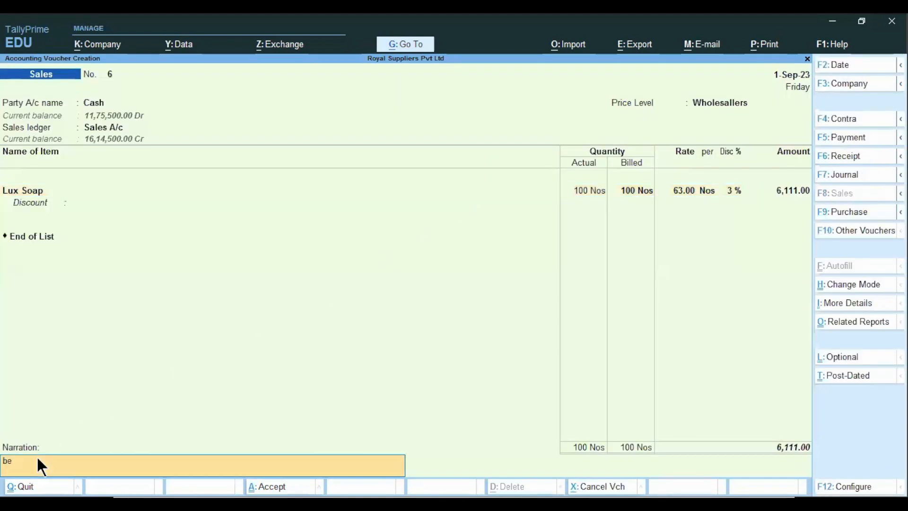
Complete the sales voucher's narration as "being goods sold" and save the voucher
type("ing goods sold")
key("Return")
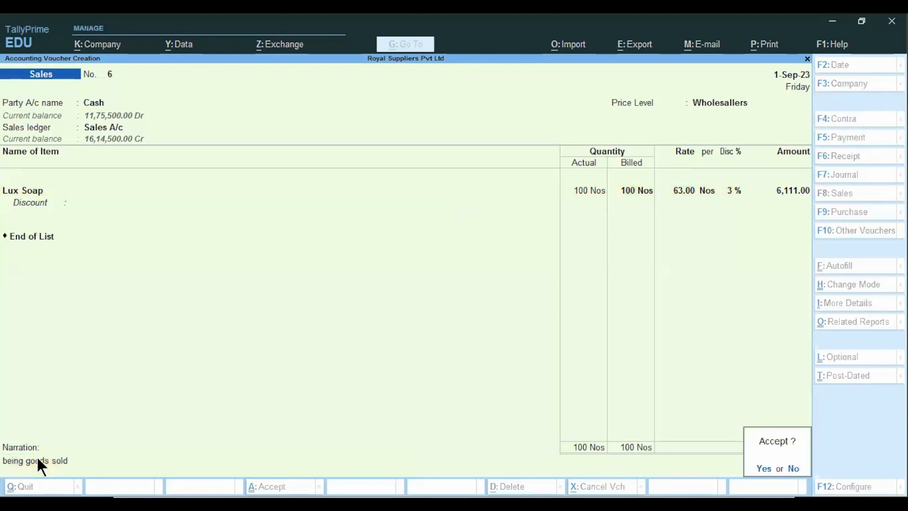
key("y")
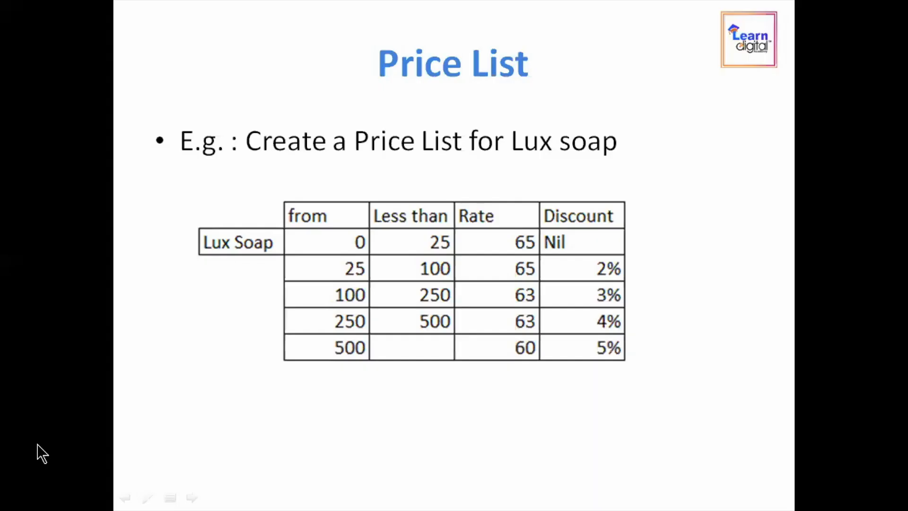
key("Page_Up")
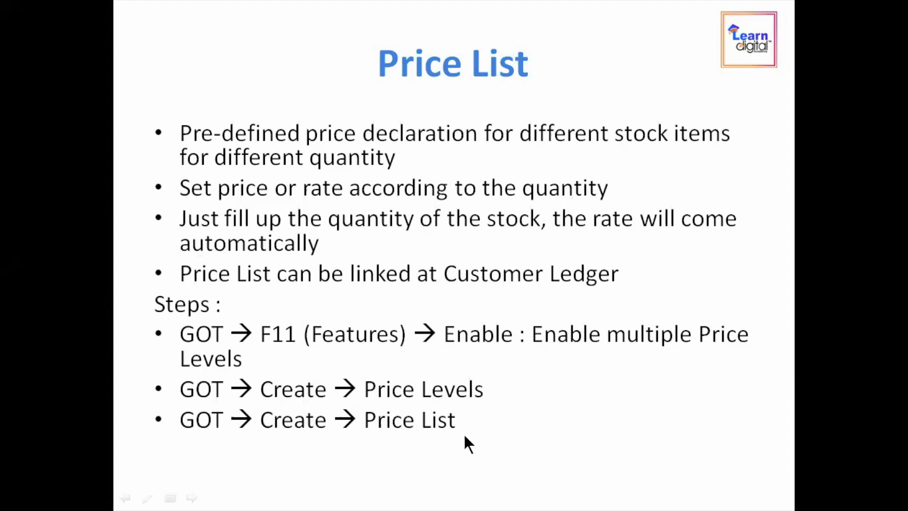
left_click(409, 455)
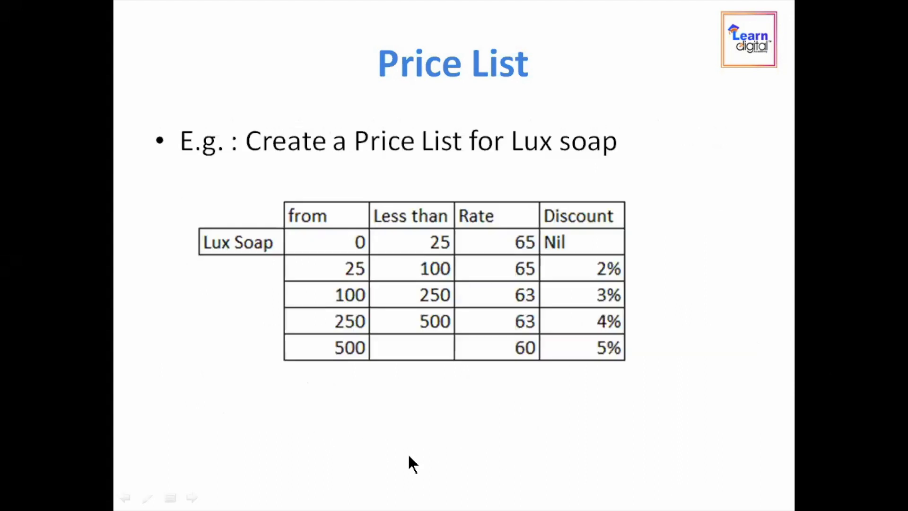
left_click(408, 456)
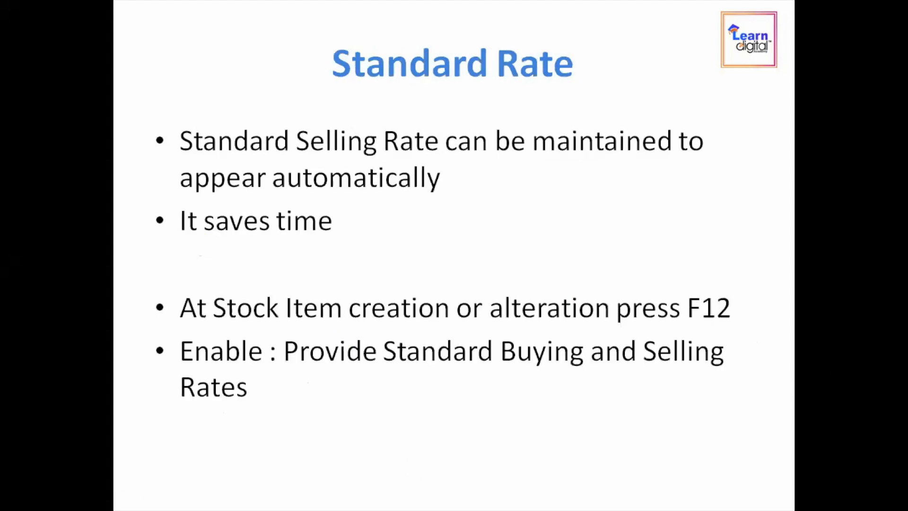
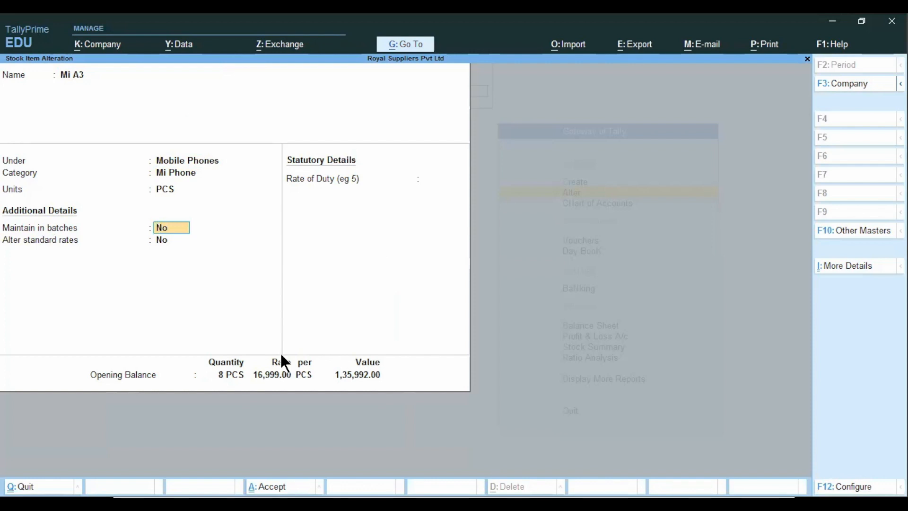
Enable altering standard rates for the stock item Mi A3, leaving its standard cost empty
key("Return")
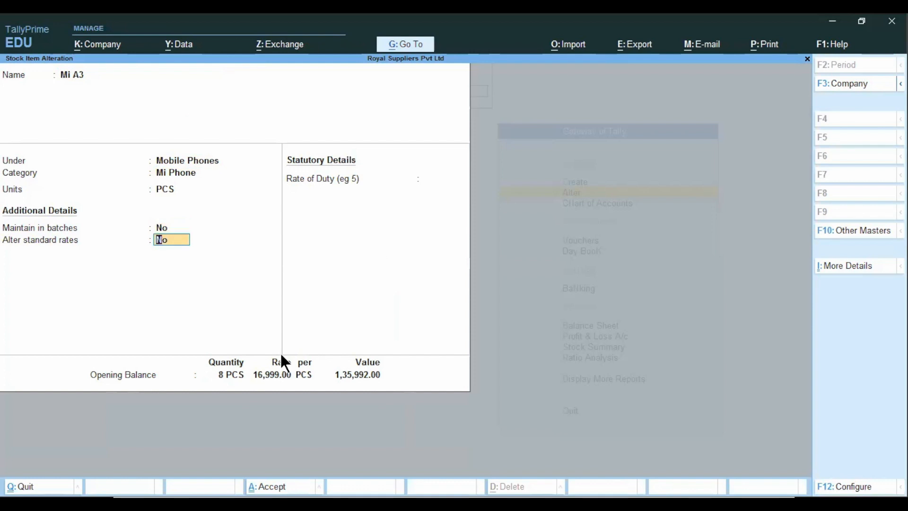
type("y")
key("Return")
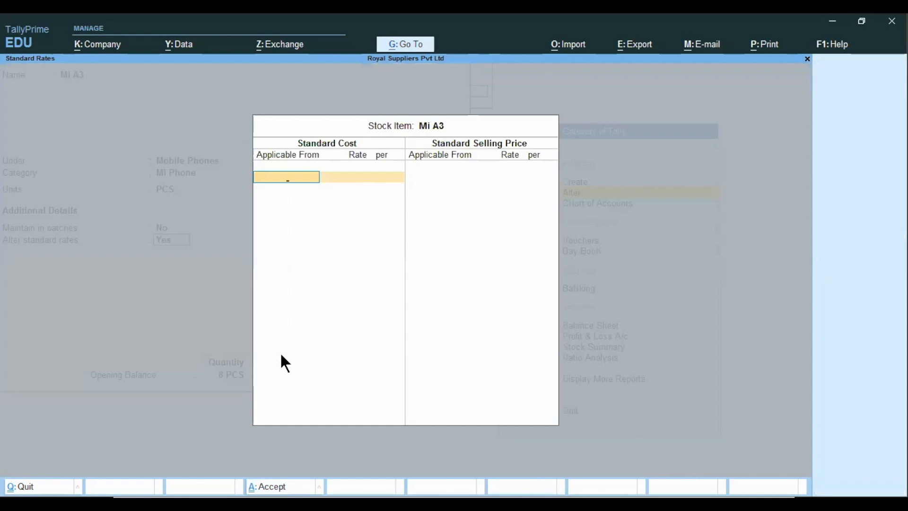
key("alt+Tab")
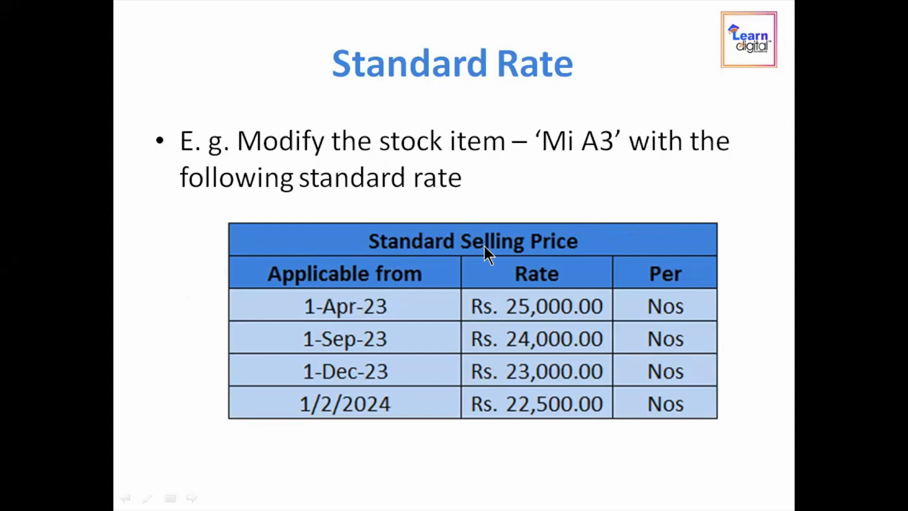
key("alt+Tab")
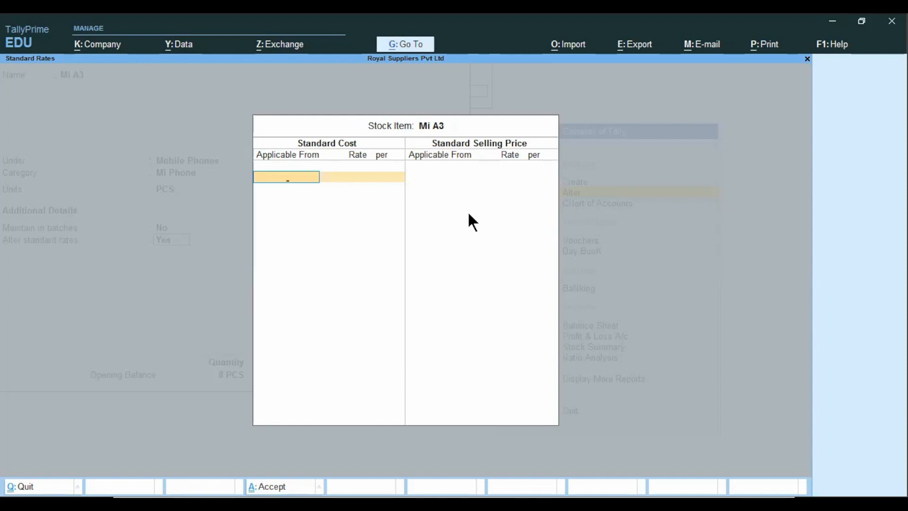
key("Return")
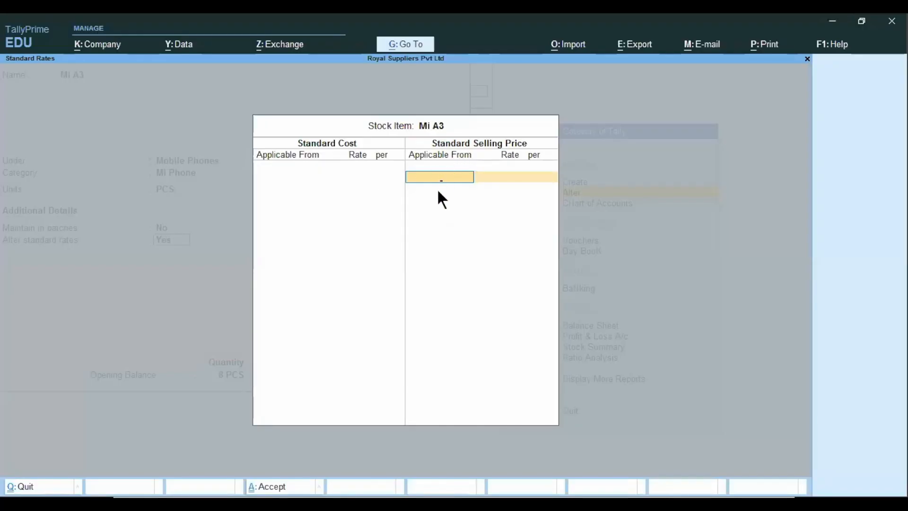
Enter a standard selling price of 25,000 per PCS for Mi A3, applicable from 1-Apr-23
type("1.4")
key("Return")
type("25,")
type("000")
key("Return")
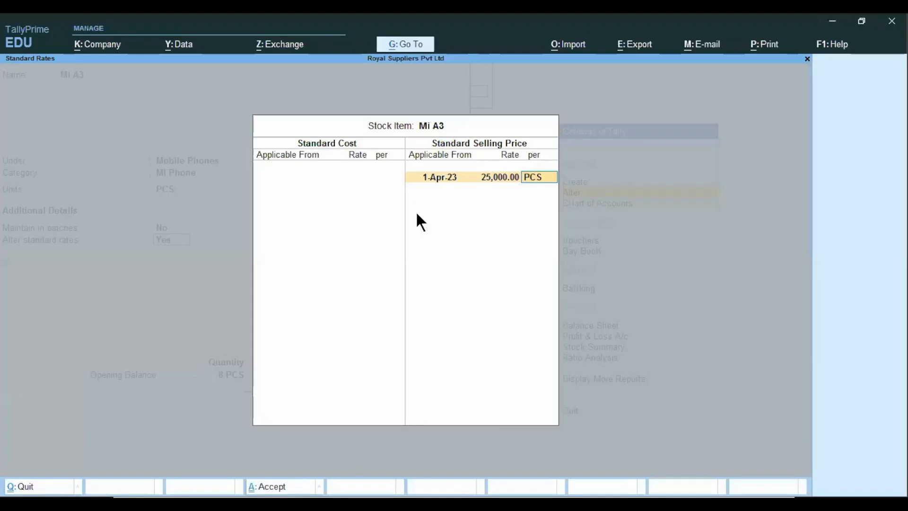
key("Return")
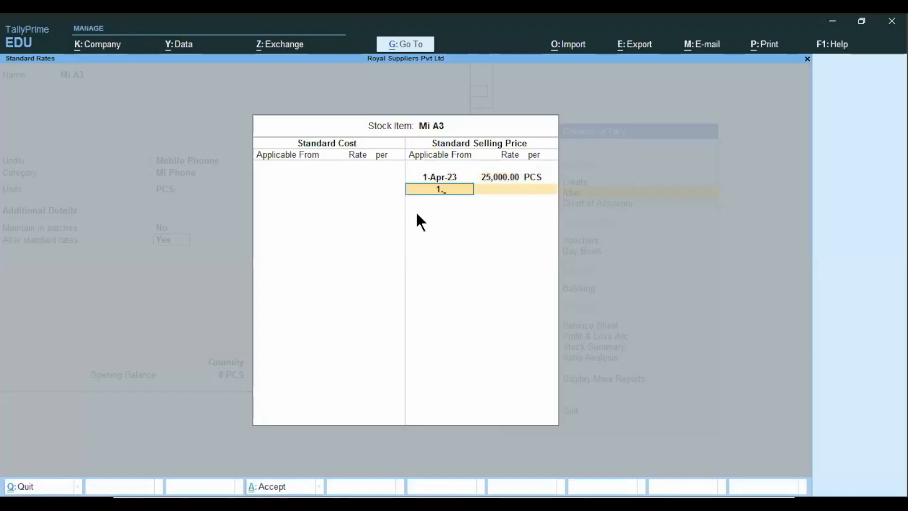
Add a standard selling price of 24,000 per PCS for Mi A3, applicable from 1-Sep-23
type("1.9")
key("Return")
type("24,000")
key("Return")
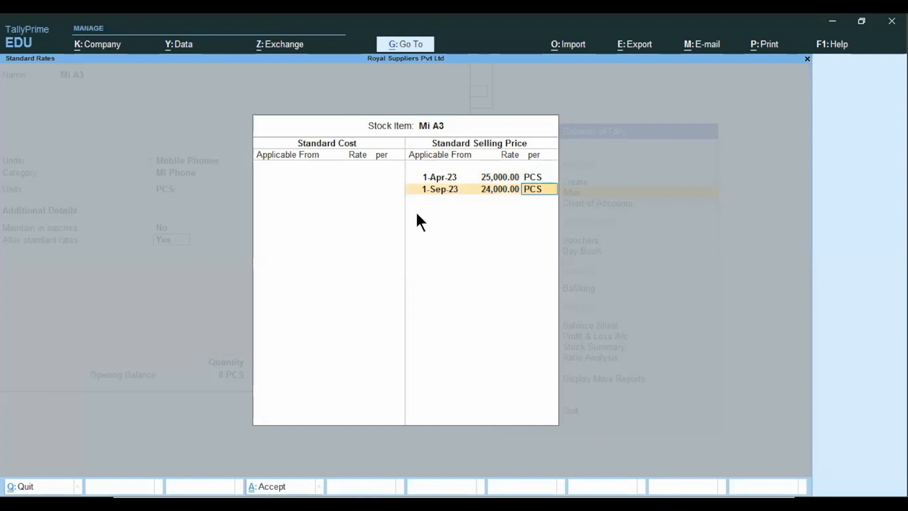
key("Return")
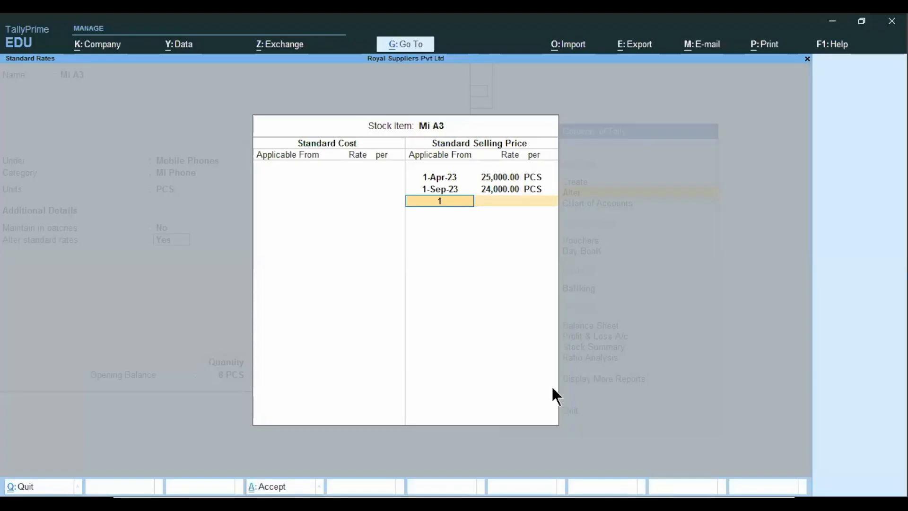
Add a standard selling price of 23,000 per PCS for Mi A3, applicable from 1-Dec-23
type("-12")
key("Return")
type("23000")
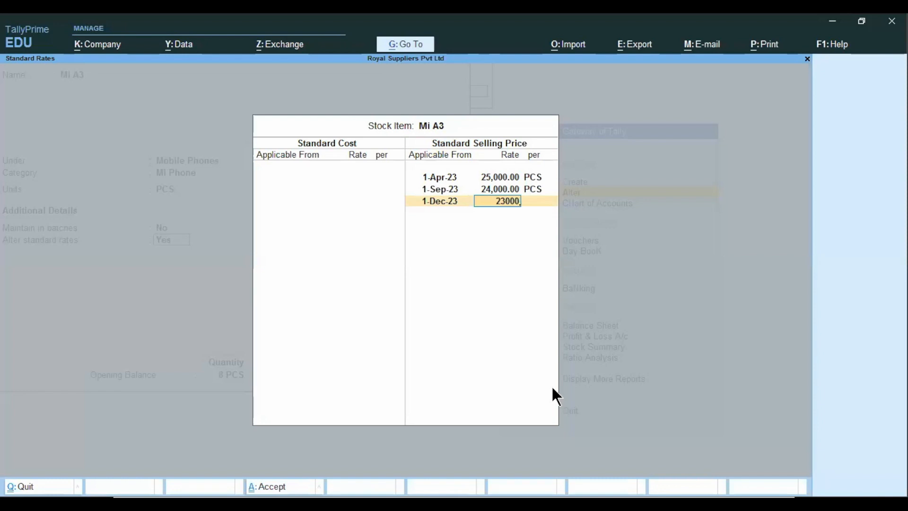
key("Return")
key("Return")
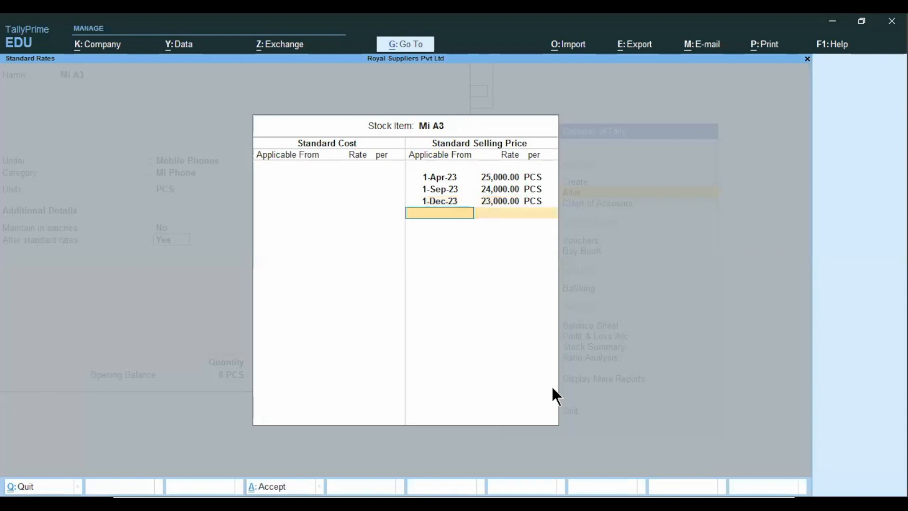
Add a standard selling price of 22,500 per PCS for Mi A3, applicable from 1-Feb-24
key("alt+Tab")
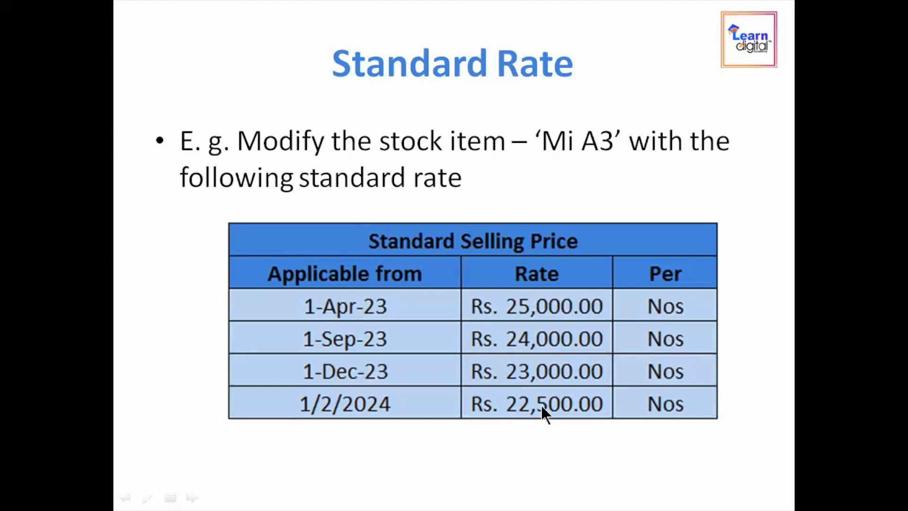
key("alt+Tab")
type("1.")
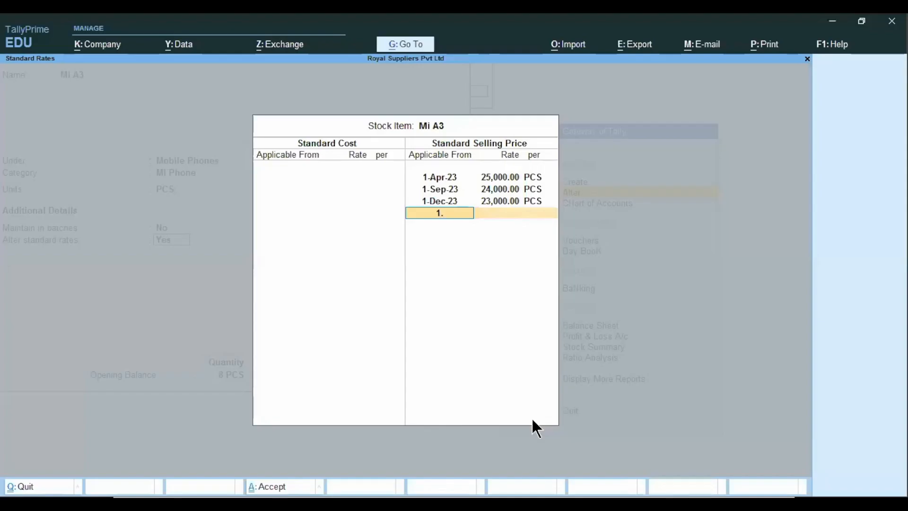
type("2")
key("Return")
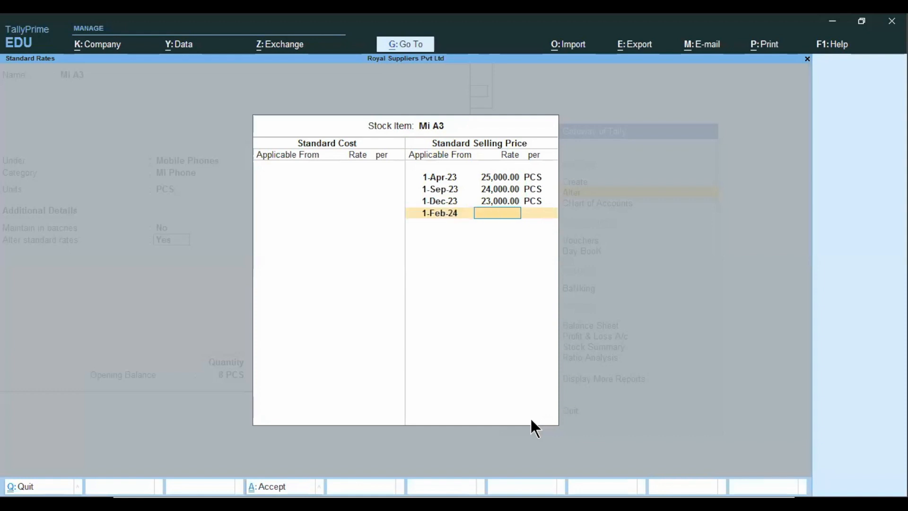
type("22500")
key("Return")
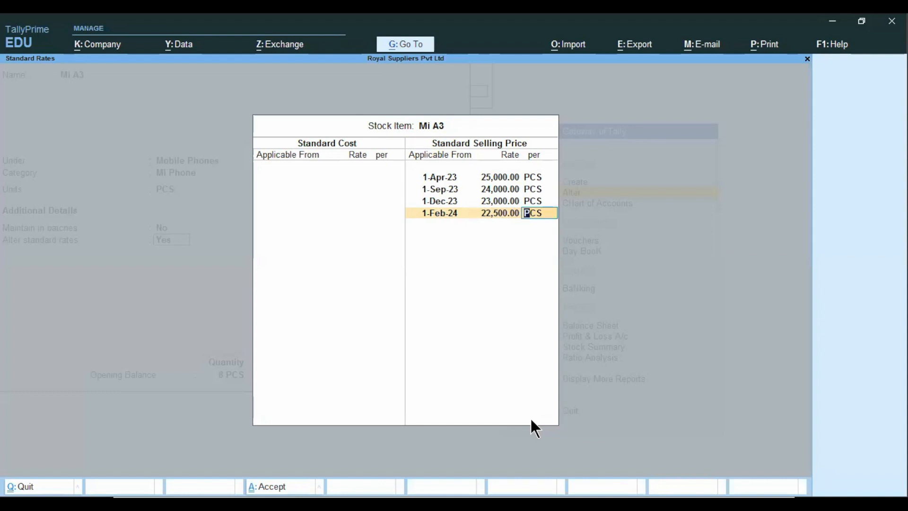
key("Return")
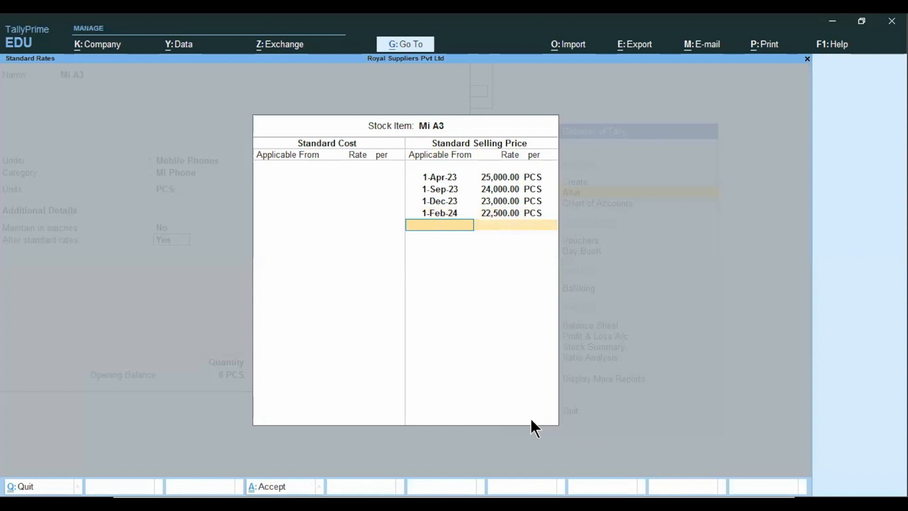
Finish the standard rates list, save the altered stock item Mi A3 and return to the Gateway of Tally
key("Return")
key("Return")
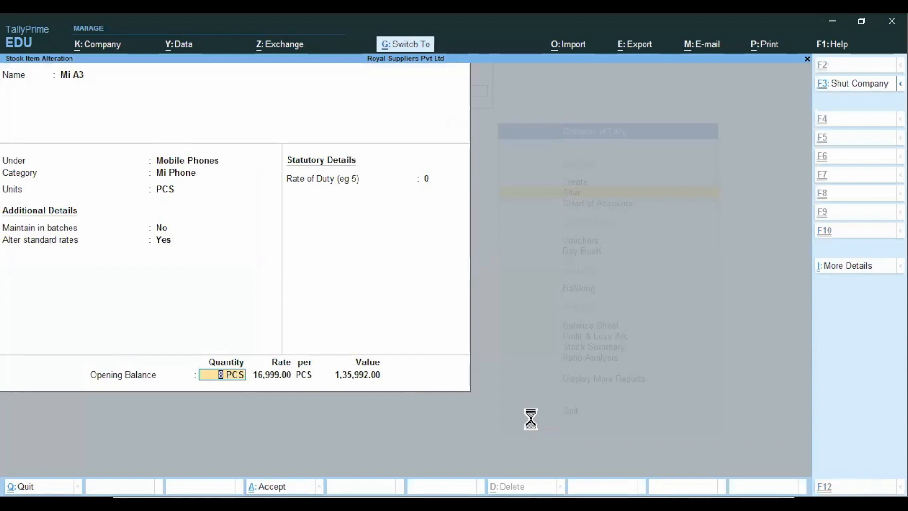
key("ctrl+a")
key("Escape")
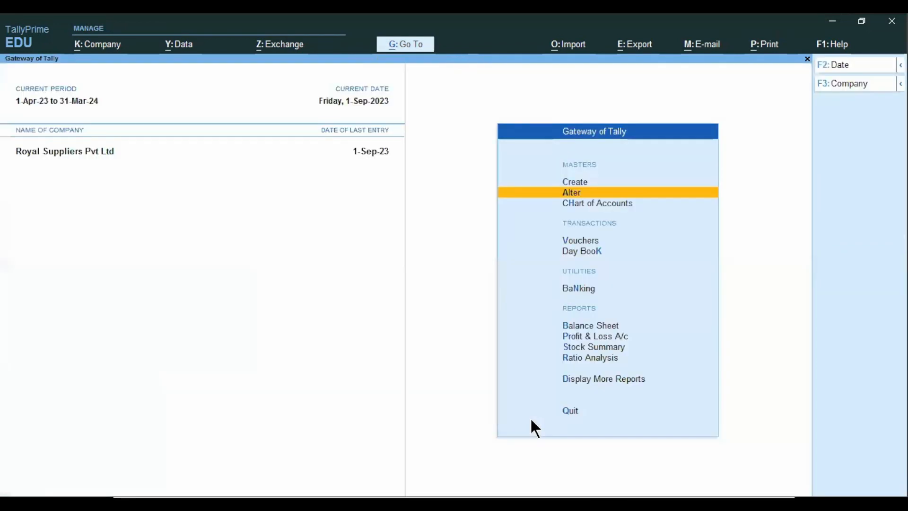
Start a new sales voucher dated 1-Dec-23
key("v")
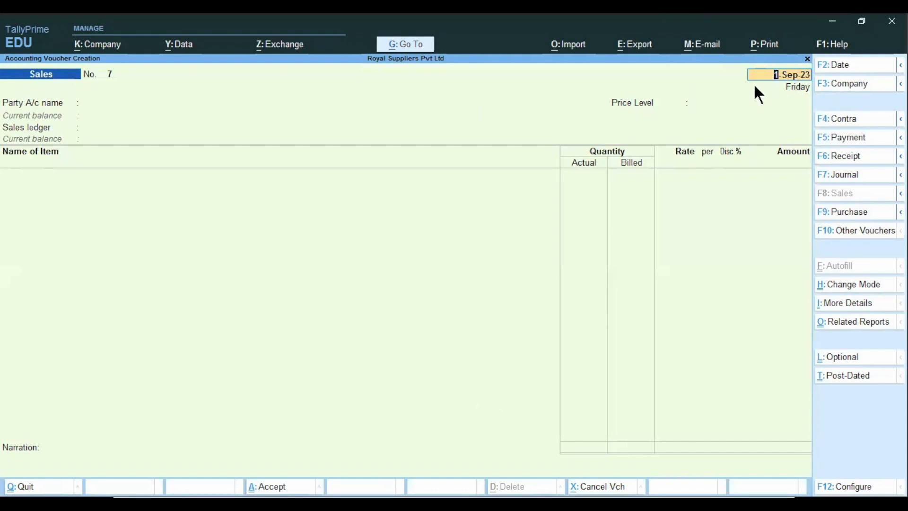
type("1.12")
key("Return")
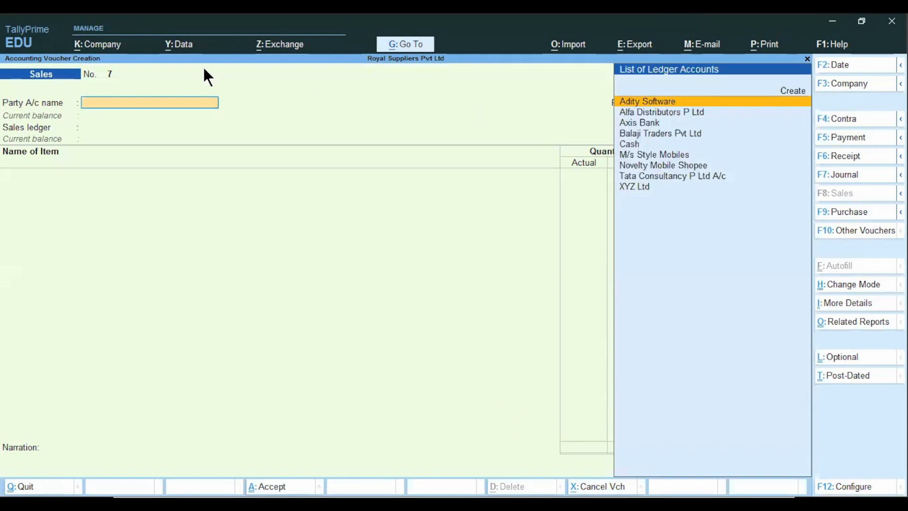
Choose Cash as the voucher's party account and accept the dispatch and party details without entries
key("Down")
key("Down")
key("Down")
key("Down")
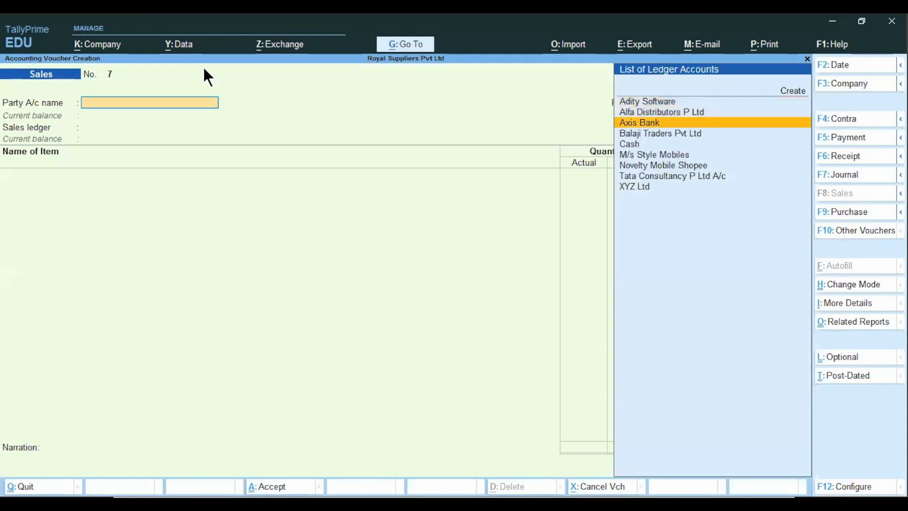
key("Return")
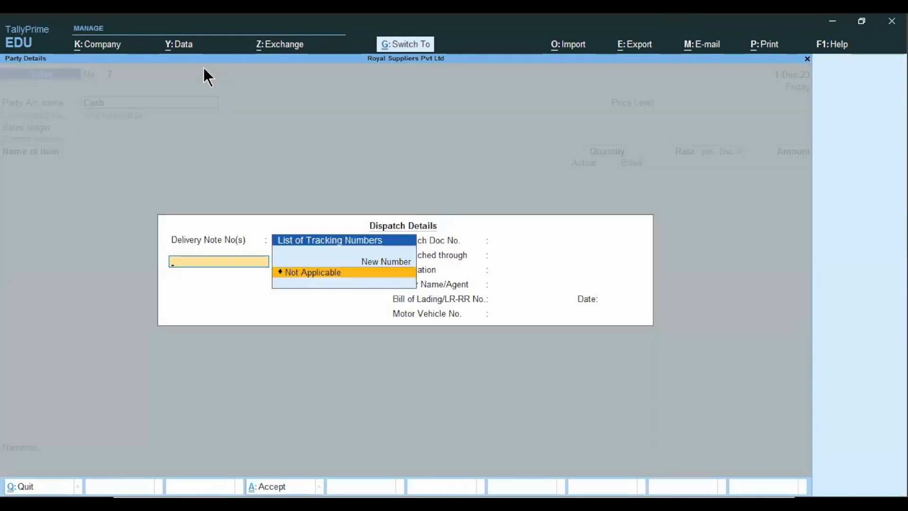
key("ctrl+a")
key("ctrl+a")
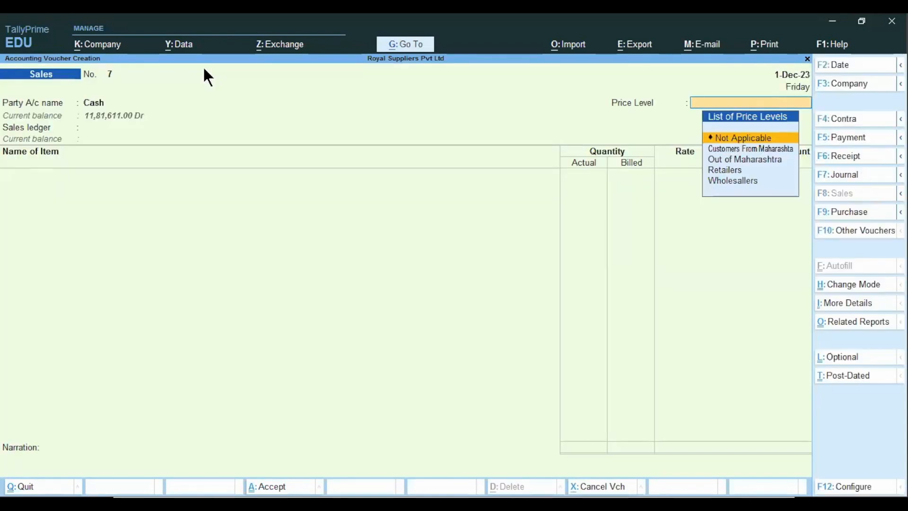
Set the voucher's price level to Not Applicable and its sales ledger to Sales A/c
key("Down")
key("Down")
key("Down")
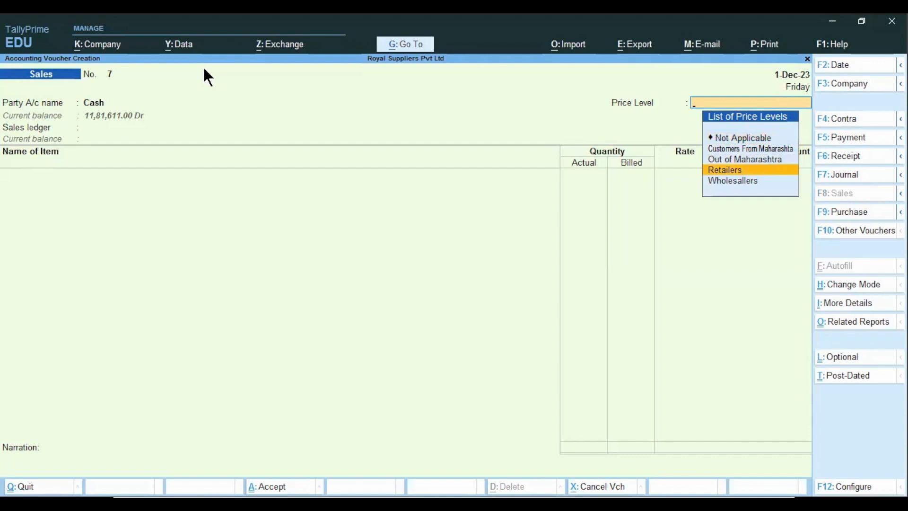
key("Up")
key("Up")
key("Up")
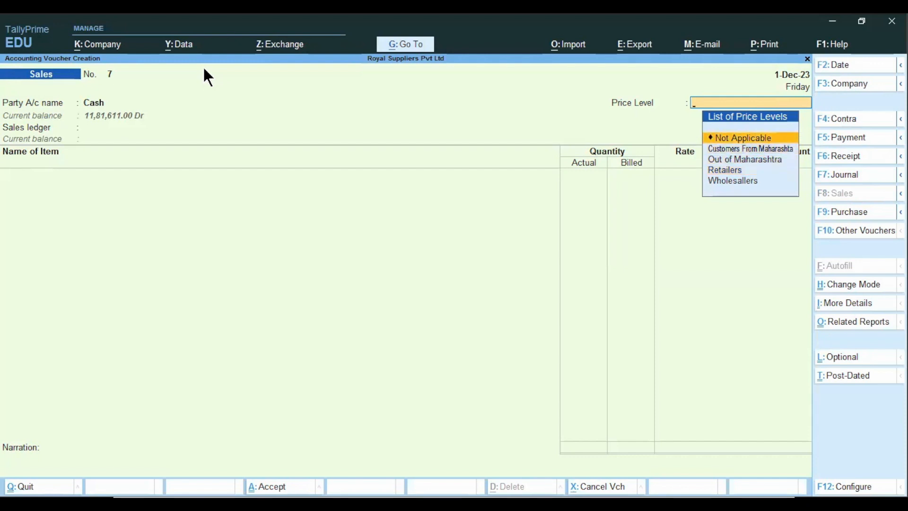
key("Return")
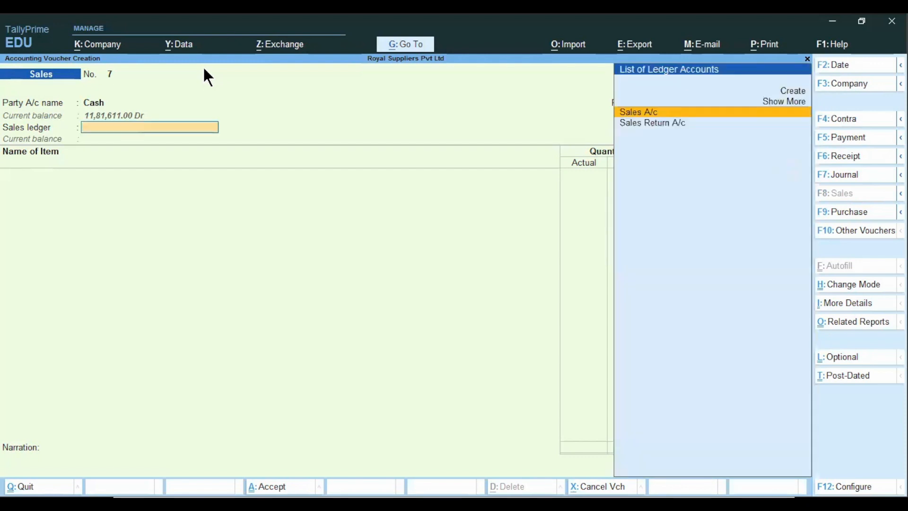
key("Return")
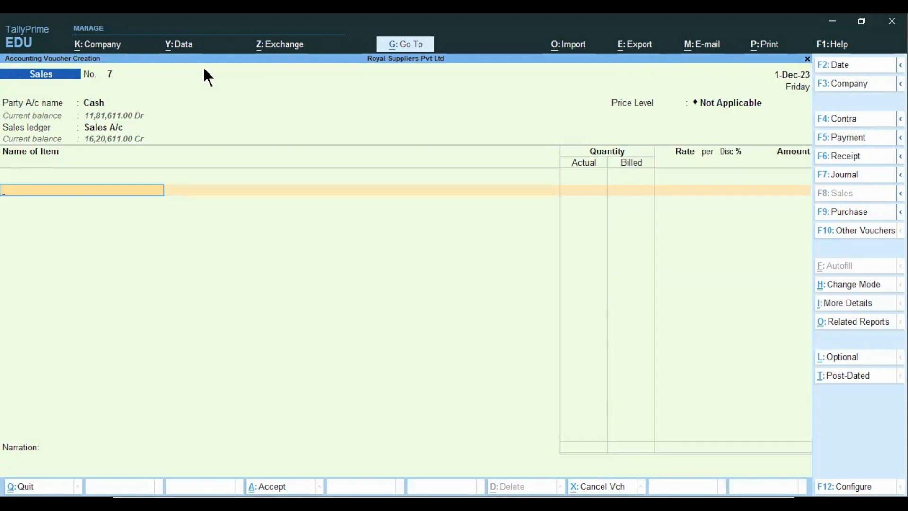
Add the item Mi A3 with tracking and order numbers Not Applicable, allocated from the M G Road godown
key("Down")
key("Down")
key("Down")
key("Down")
key("Down")
key("Down")
key("Return")
key("Return")
key("Return")
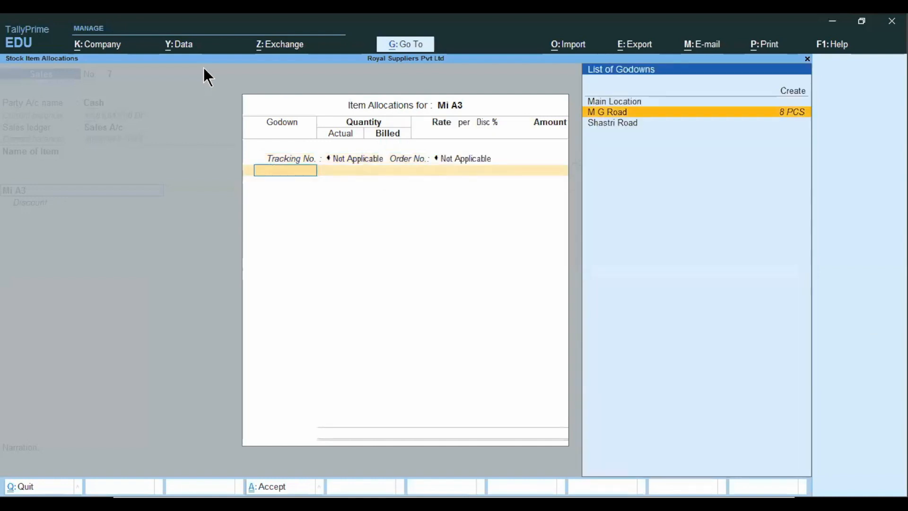
key("Return")
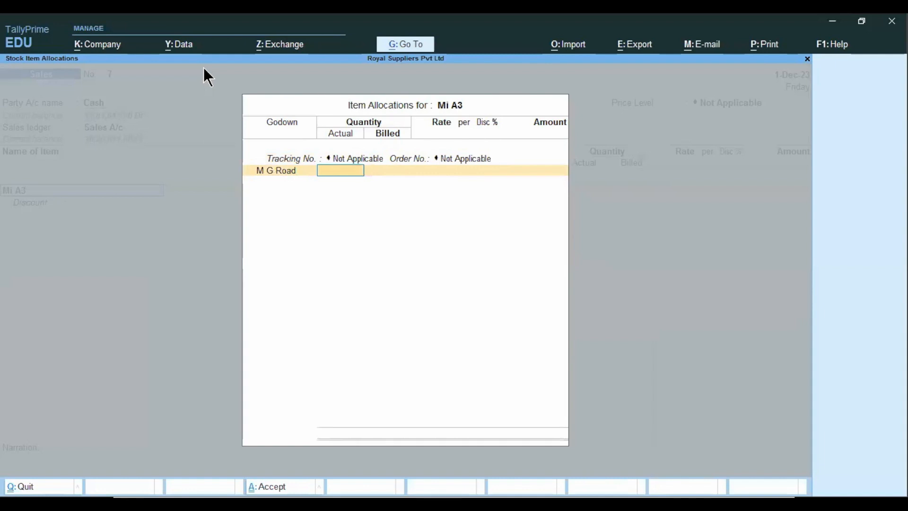
Enter 2 PCS as the actual quantity of Mi A3 to check its rate, and discard the sales voucher
type("2")
key("Return")
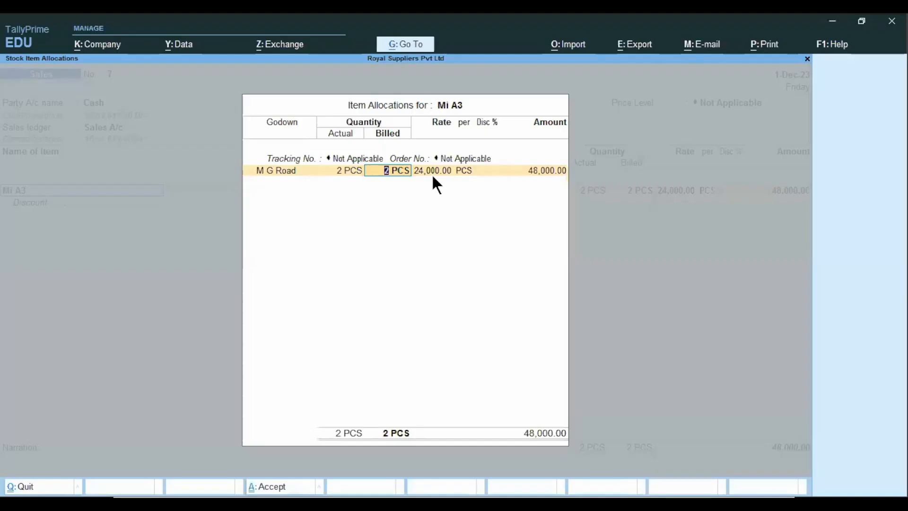
key("BackSpace")
key("Escape")
key("y")
key("Escape")
key("Escape")
key("y")
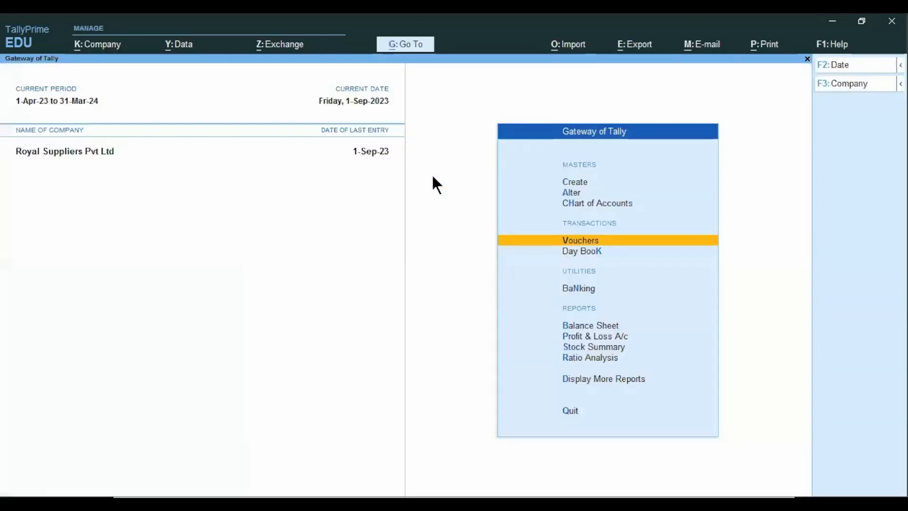
Start a new sales voucher dated 2-Dec-23
key("Return")
type("1.")
type("2.1")
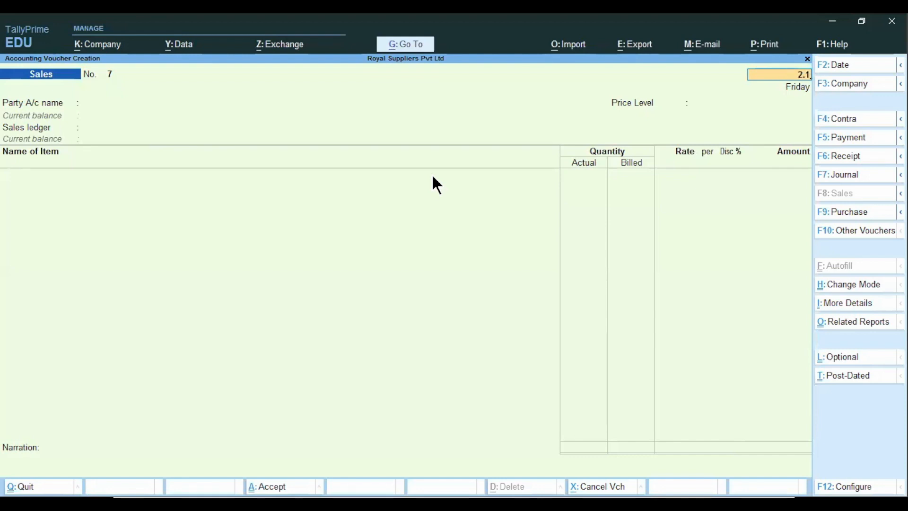
key("Return")
Choose Cash as the party account and accept the dispatch and party details without entries
key("Down")
key("Down")
key("Down")
key("Down")
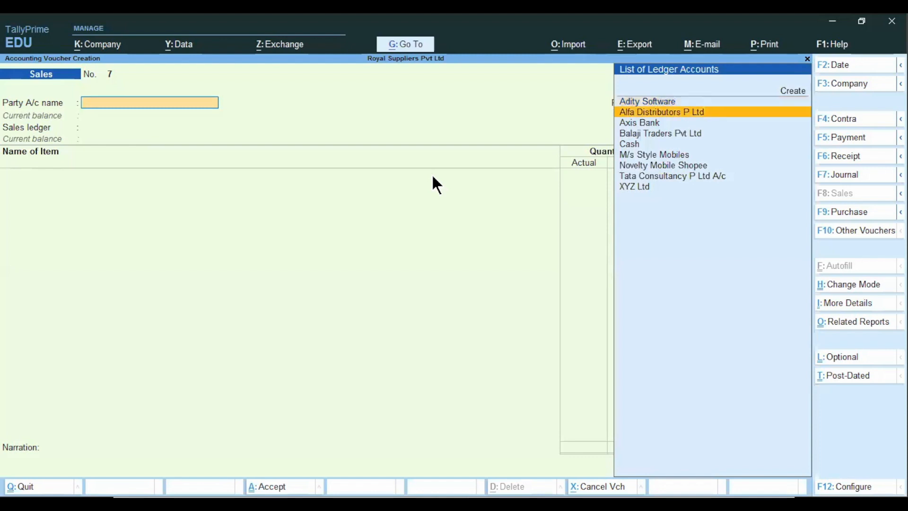
key("Return")
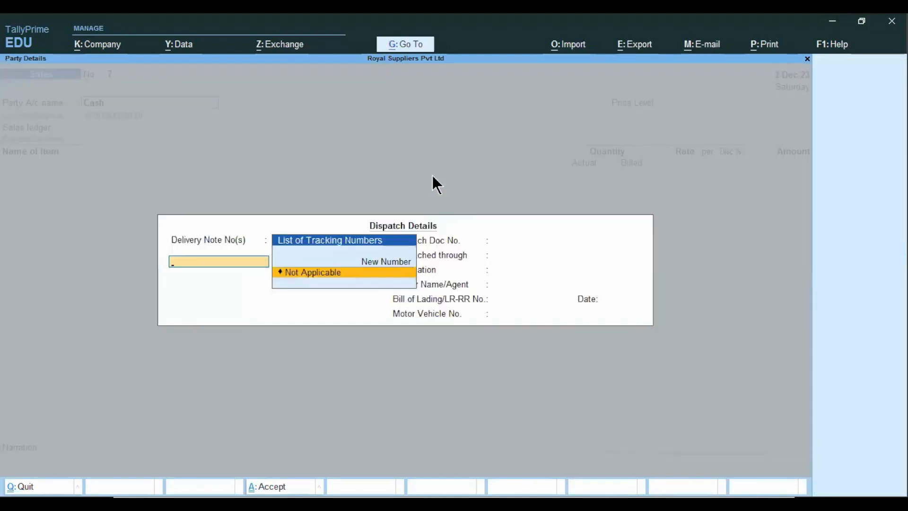
key("ctrl+a")
key("ctrl+a")
Set the price level to Not Applicable and the sales ledger to Sales A/c, and add the item Mi A3
key("Return")
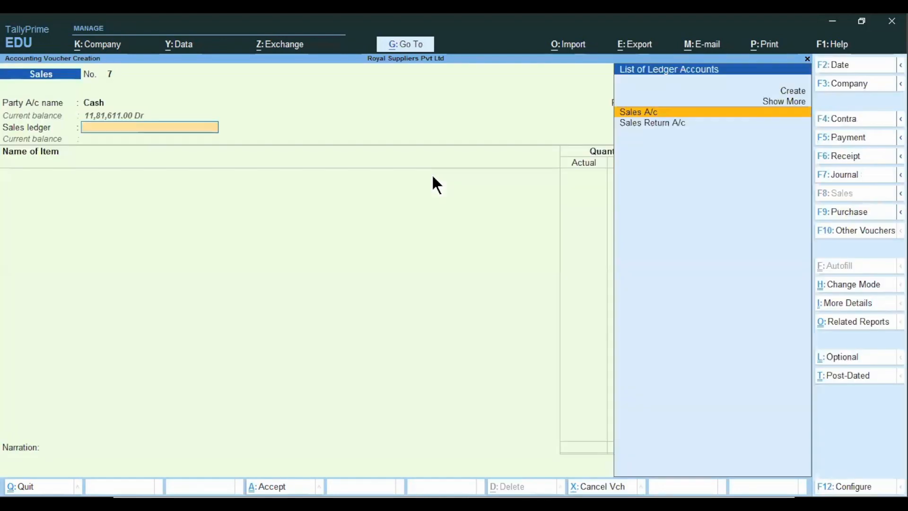
key("Return")
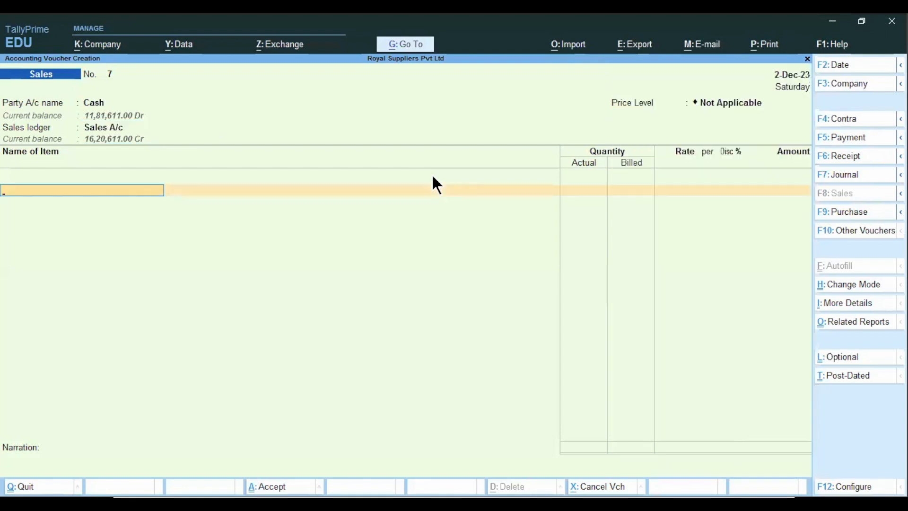
type("mi")
key("Return")
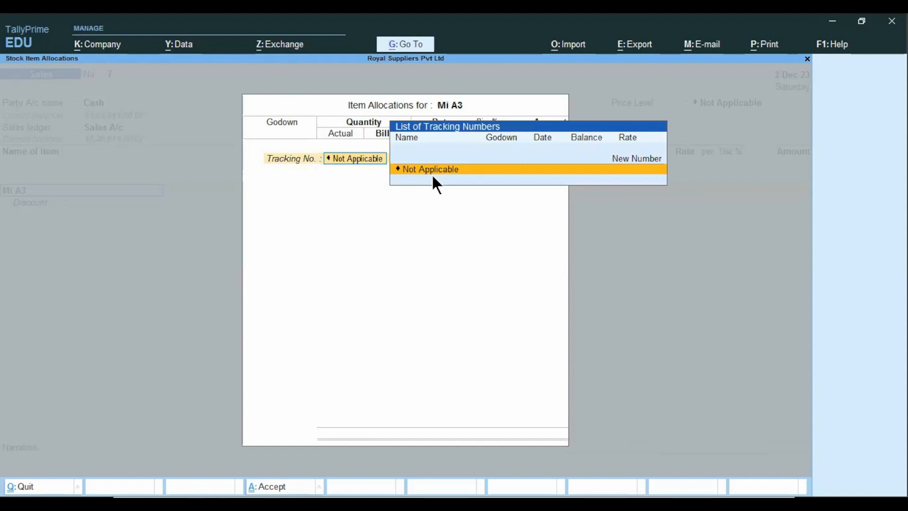
Open the Mi A3 stock item master from within the voucher and review its date-based standard selling prices
key("Escape")
key("BackSpace")
key("ctrl+Return")
key("Return")
key("Return")
key("Return")
key("Return")
type("y")
key("Return")
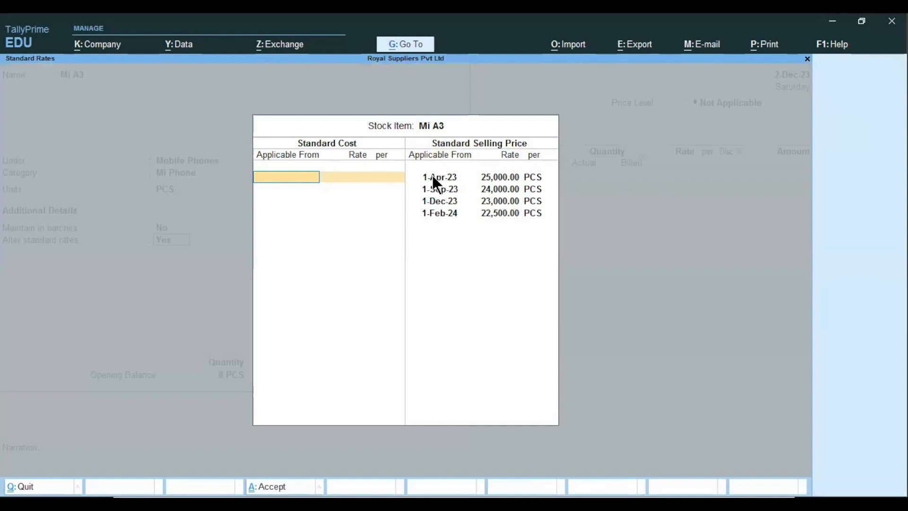
key("Return")
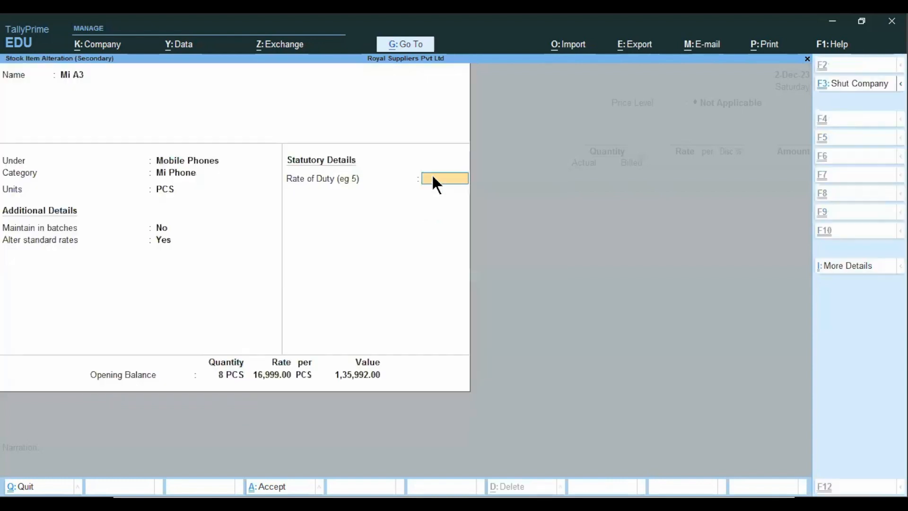
key("Return")
Allocate 2 PCS of Mi A3 from the M G Road godown with tracking and order numbers Not Applicable
key("Return")
key("Return")
key("BackSpace")
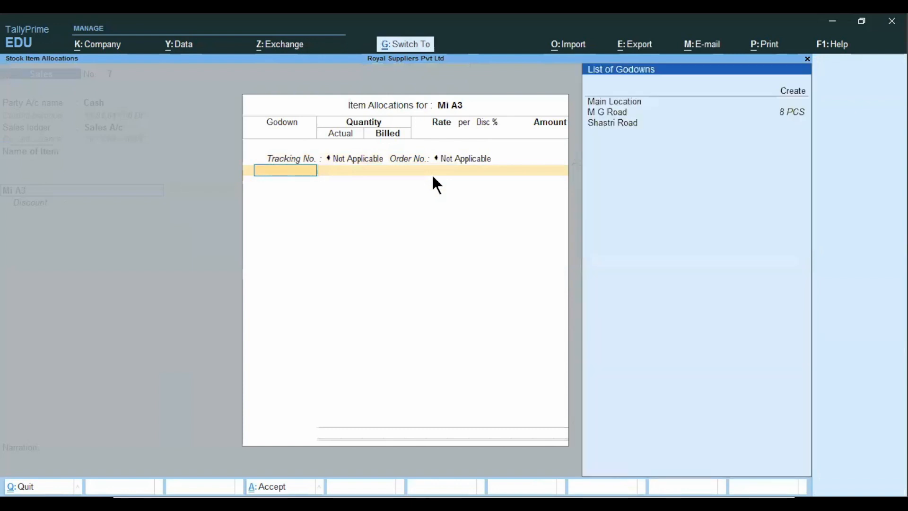
key("Down")
key("Return")
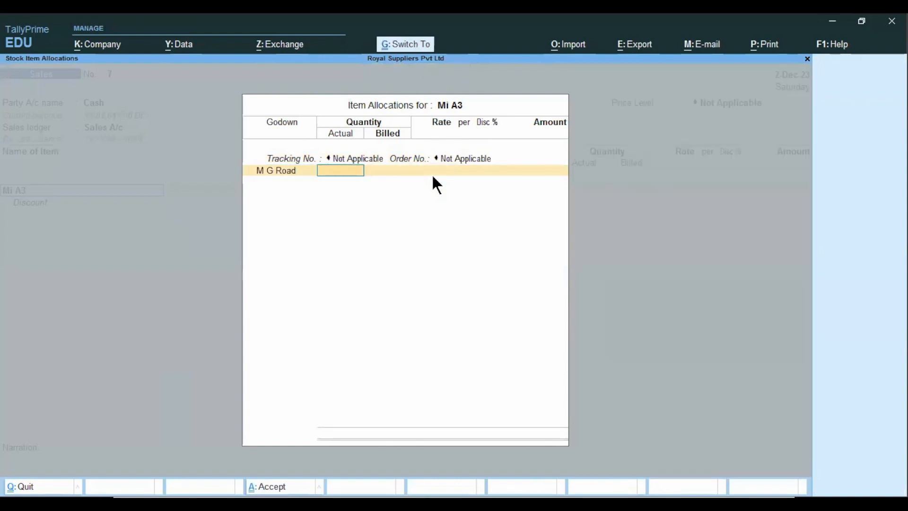
type("2")
key("Return")
key("Return")
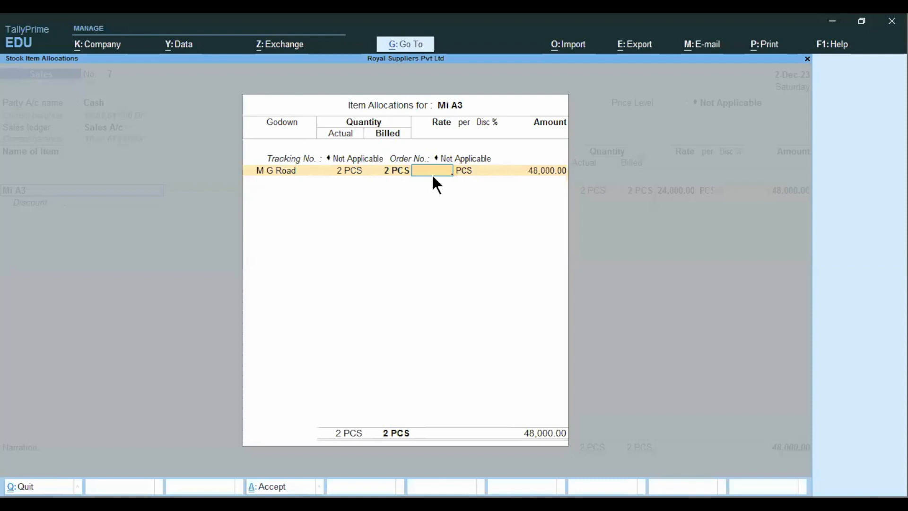
Discard the item allocation and the unfinished sales voucher dated 2-Dec-23
key("Escape")
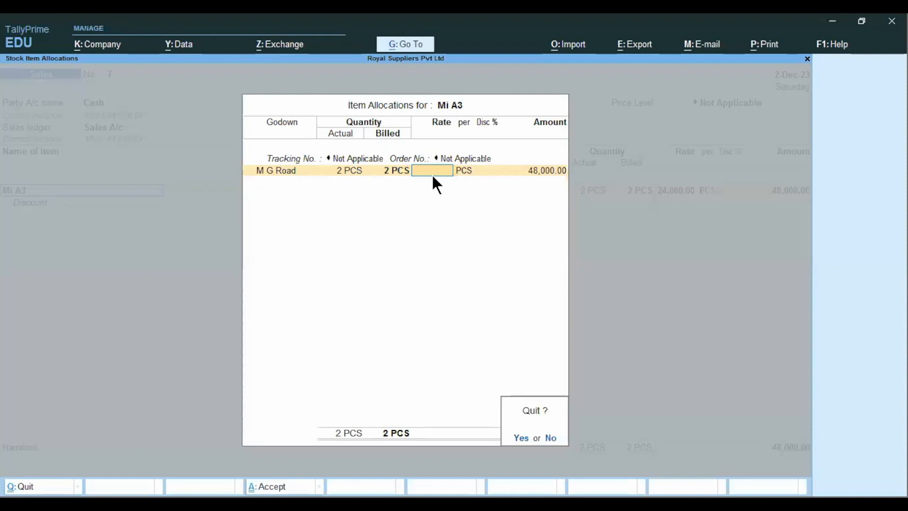
key("y")
key("Escape")
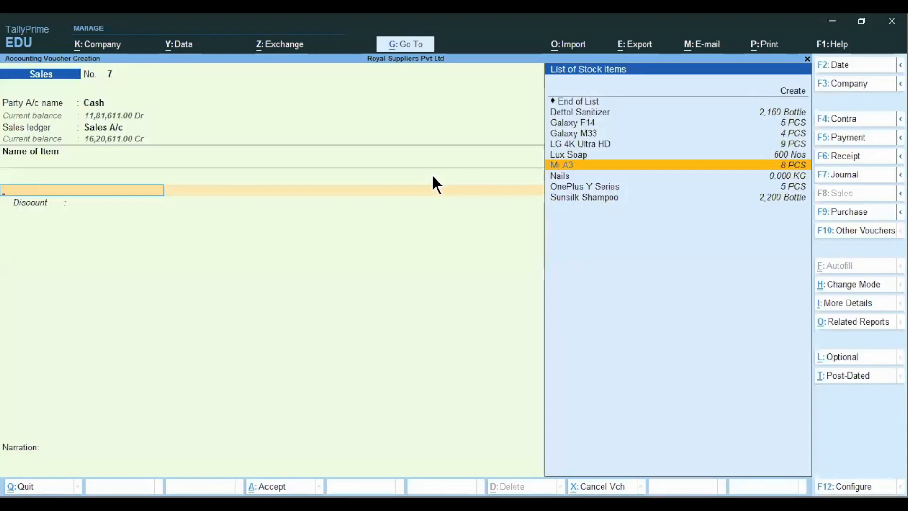
key("Escape")
key("y")
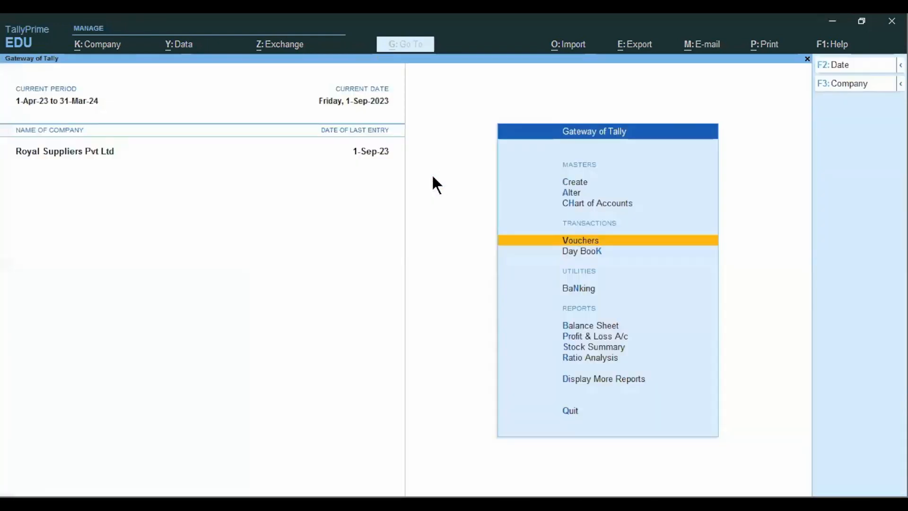
Start a new sales voucher dated 1-Mar-24
key("Return")
type("1")
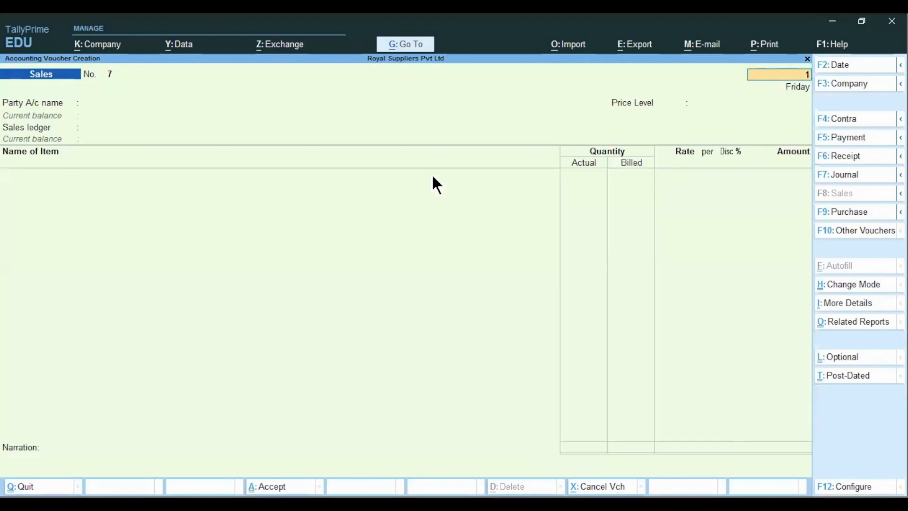
type("3")
key("Return")
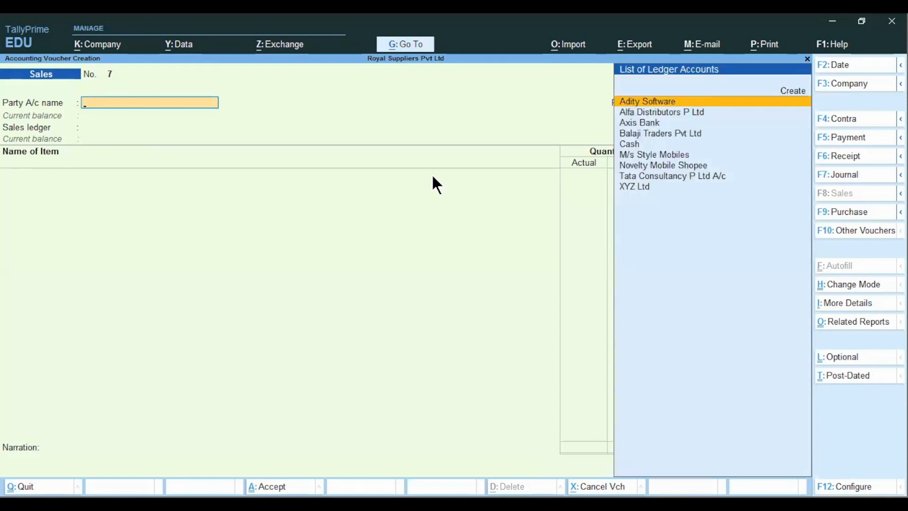
Choose Novelty Mobile Shopee as the party account and accept its dispatch and party details without changes
key("Down")
key("Down")
key("Down")
key("Down")
key("Down")
key("Down")
key("Return")
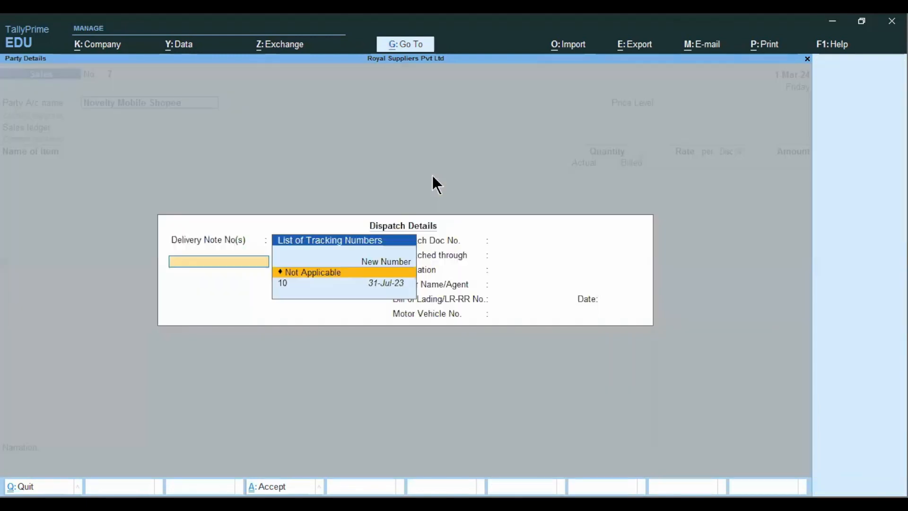
key("ctrl+a")
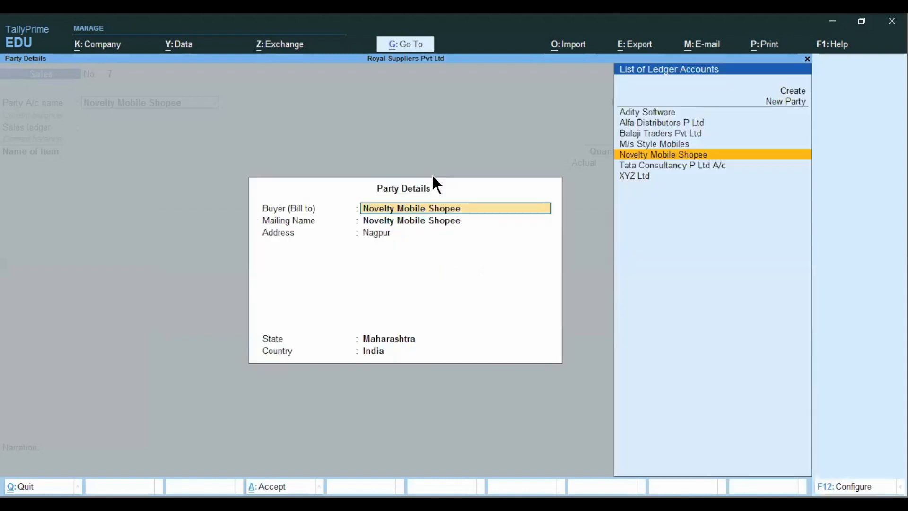
key("ctrl+a")
Set the voucher's price level to Not Applicable and its sales ledger to Sales A/c
key("Return")
key("Down")
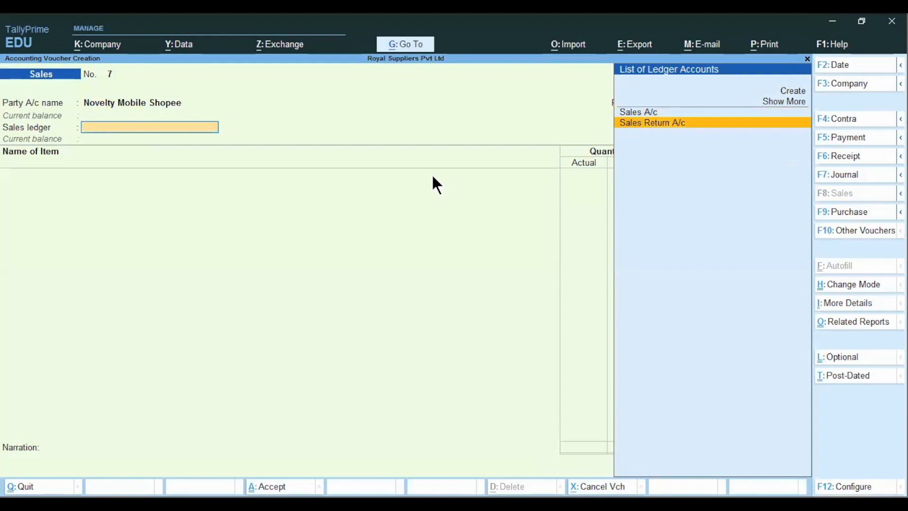
key("Up")
key("Return")
Add the item Mi A3 with its tracking and order numbers set to Not Applicable
type("M")
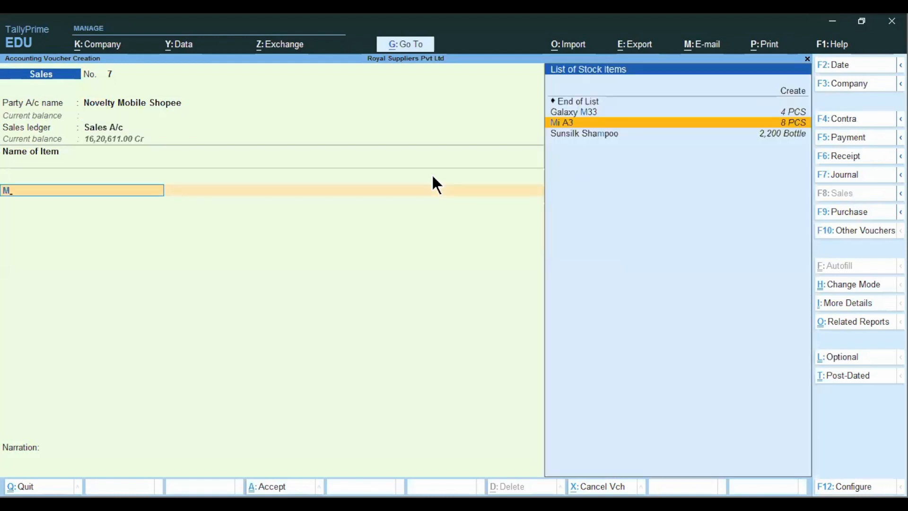
key("Return")
key("Return")
key("Return")
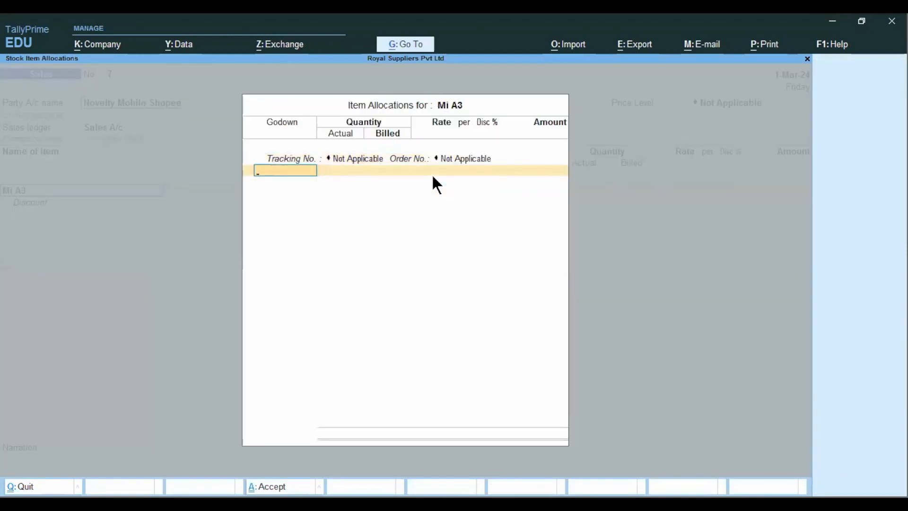
Return to the skipped godown entry and allocate 2 PCS of Mi A3 from M G Road
key("Return")
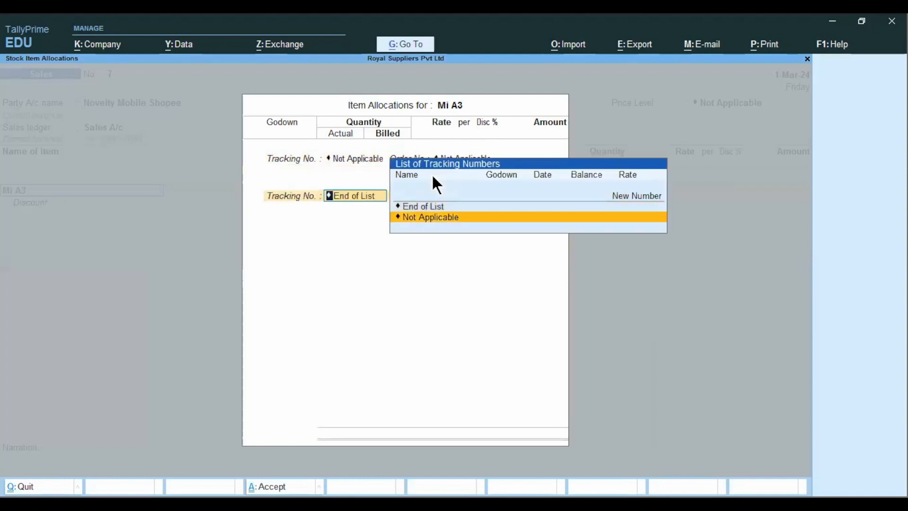
key("BackSpace")
key("BackSpace")
key("BackSpace")
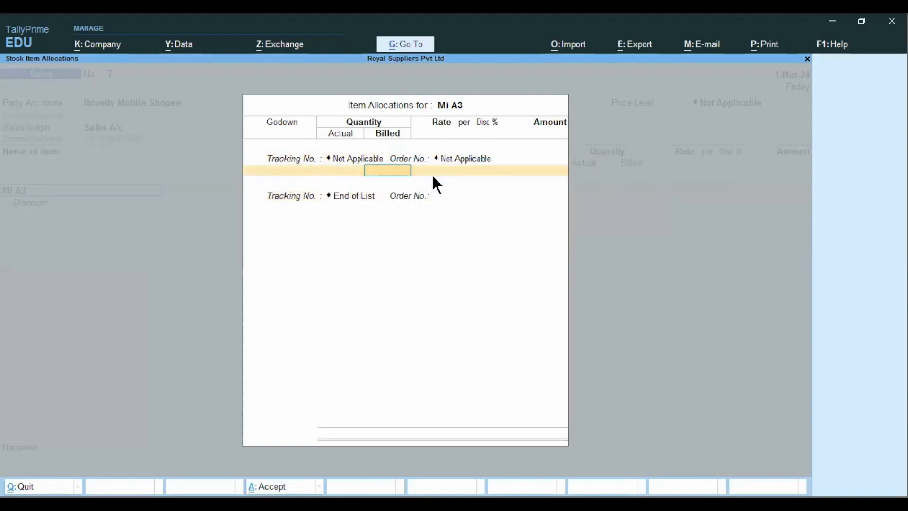
key("BackSpace")
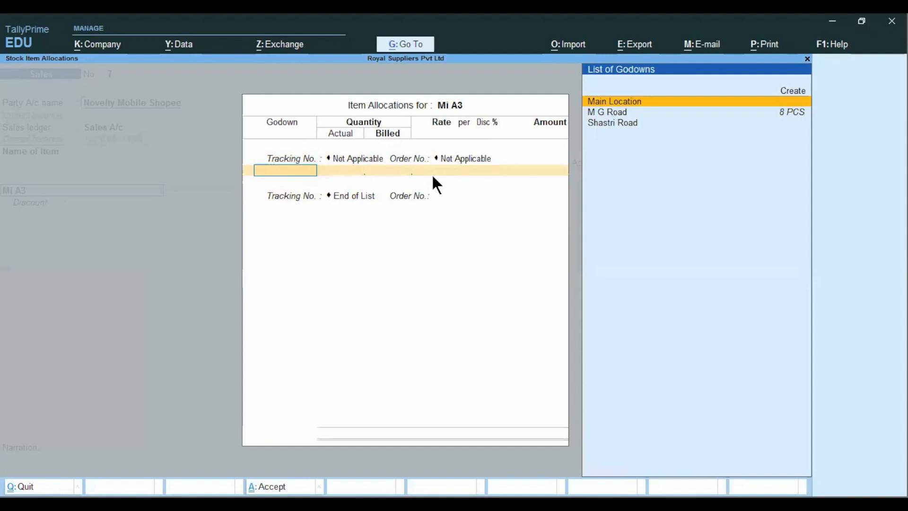
key("Down")
key("Return")
key("Return")
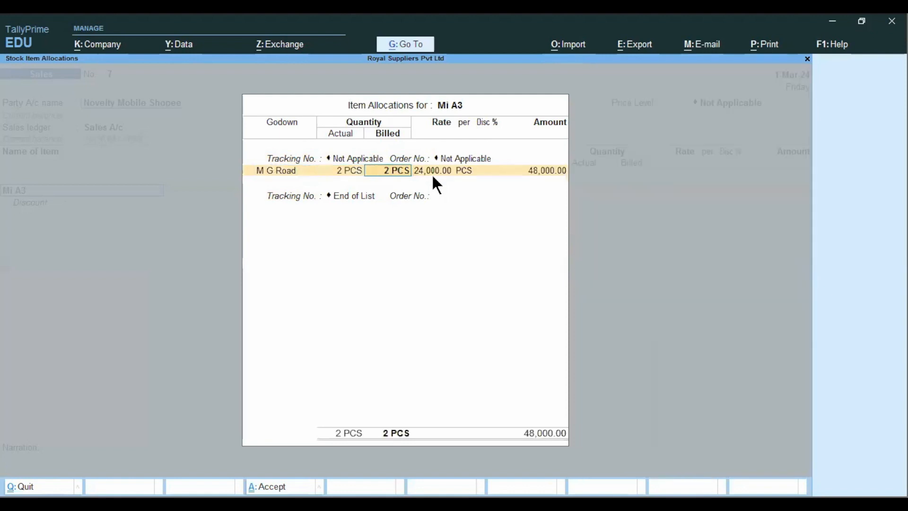
key("Return")
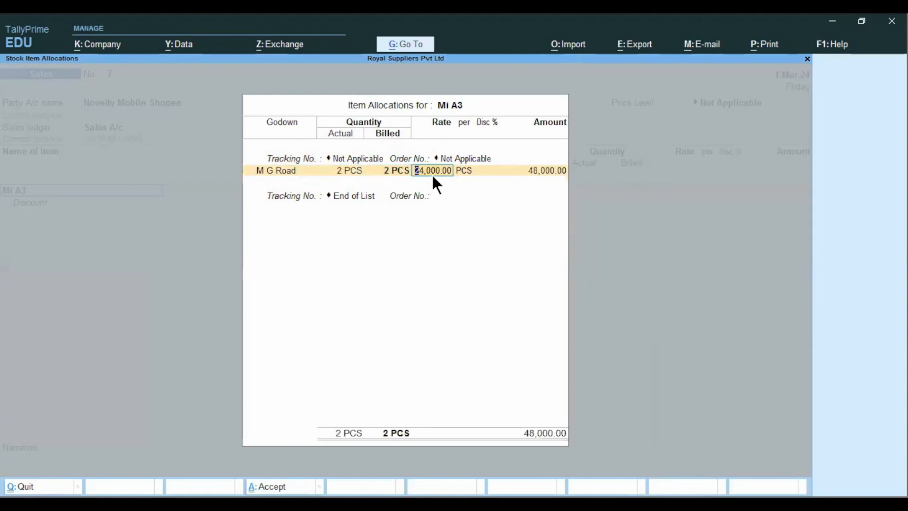
Discard the item allocation and the unfinished sales voucher dated 1-Mar-24
key("Escape")
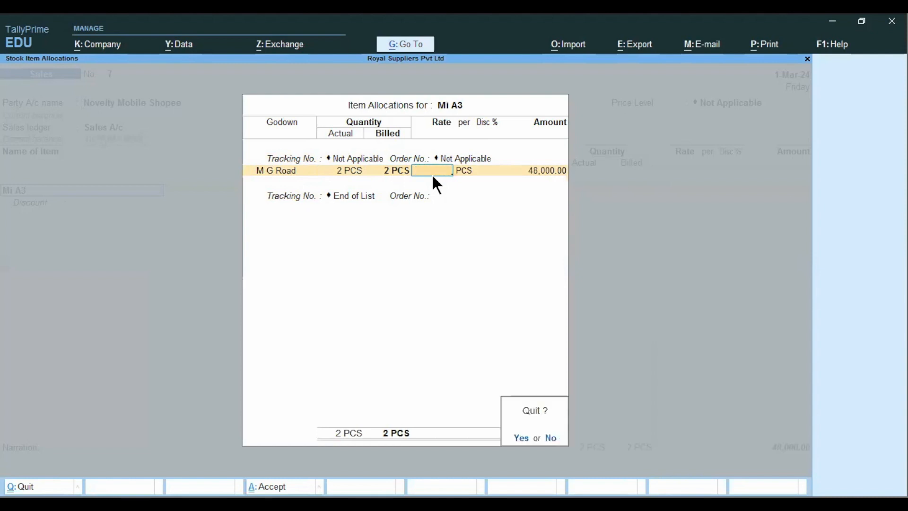
key("y")
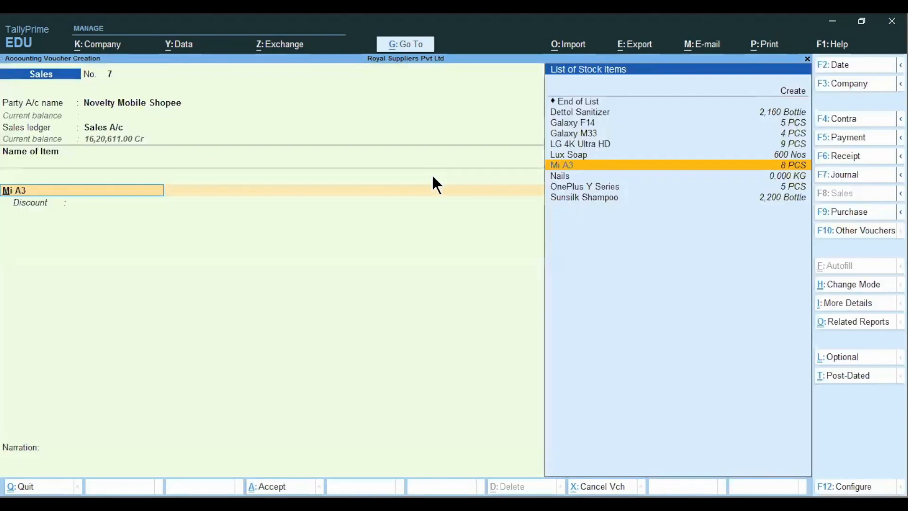
key("BackSpace")
key("Escape")
key("y")
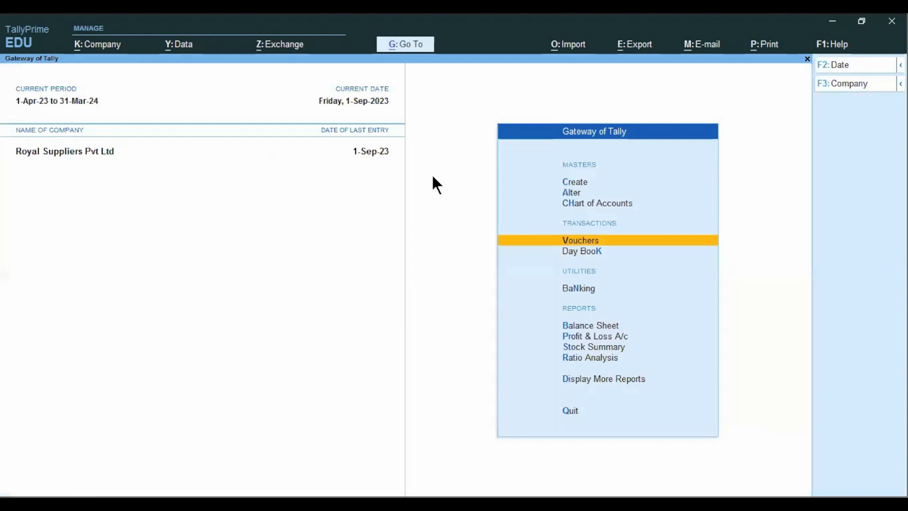
Open the company's Stock Summary report
key("Down")
key("Down")
key("Down")
key("Down")
key("Down")
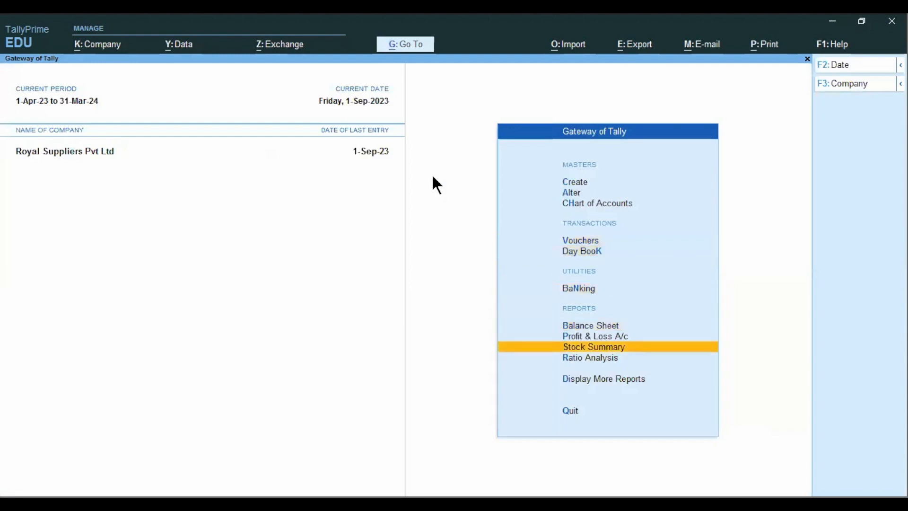
key("Return")
Drill down through the Mobile Phones stock group to the monthly summary of Mi A3
key("Down")
key("Down")
key("Down")
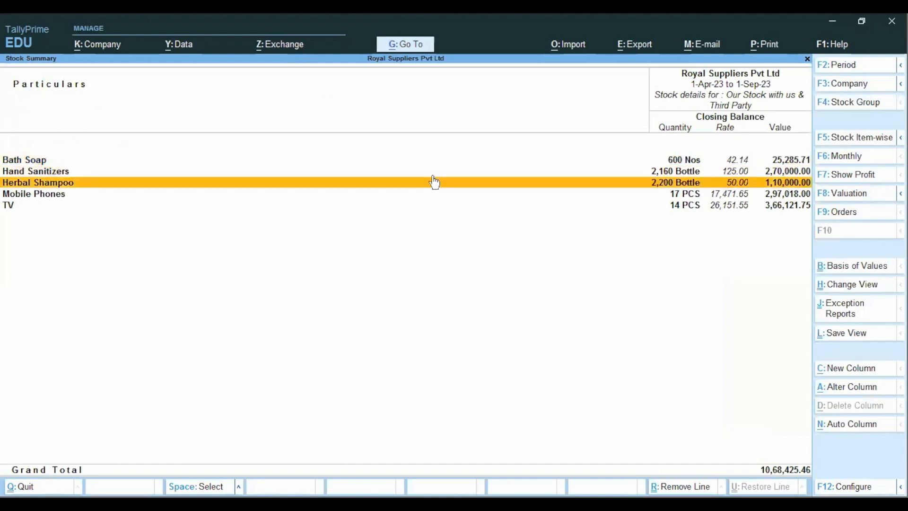
key("Return")
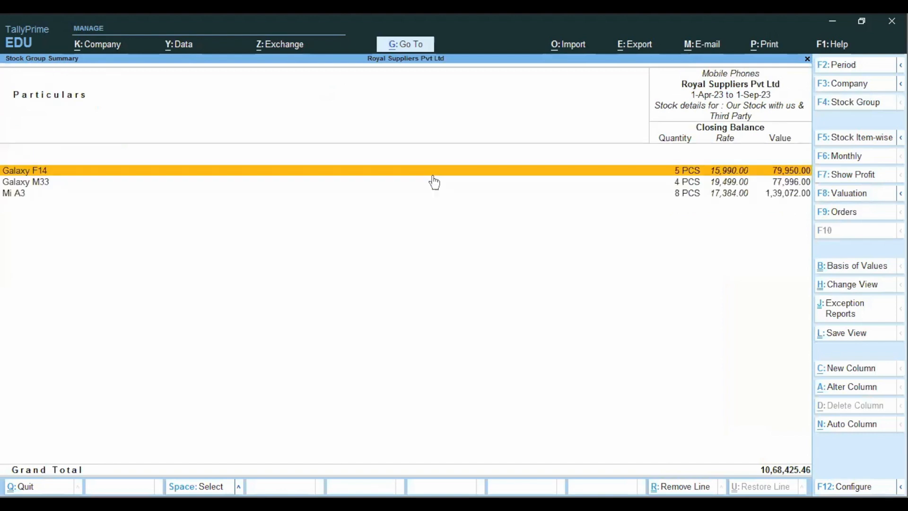
key("Down")
key("Down")
key("Return")
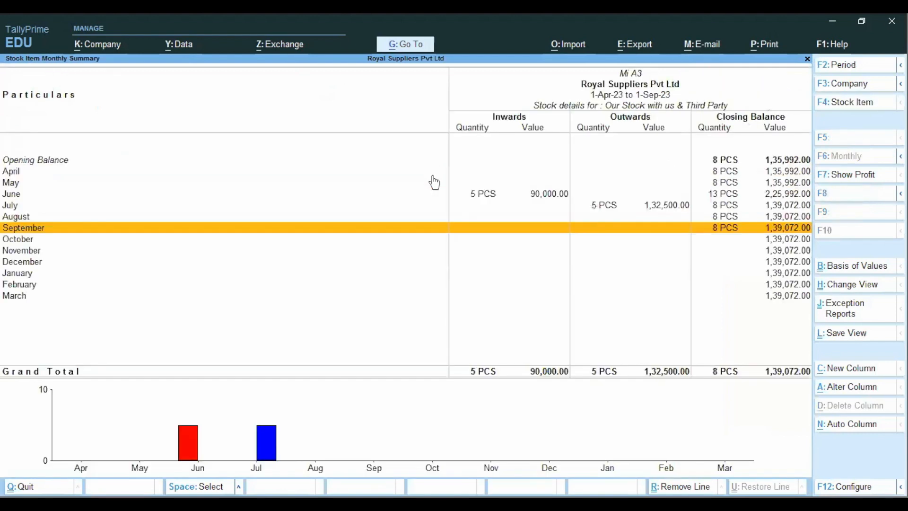
Examine the July sales voucher behind Mi A3's monthly summary, discard any edits, and return to the Gateway of Tally
key("Up")
key("Up")
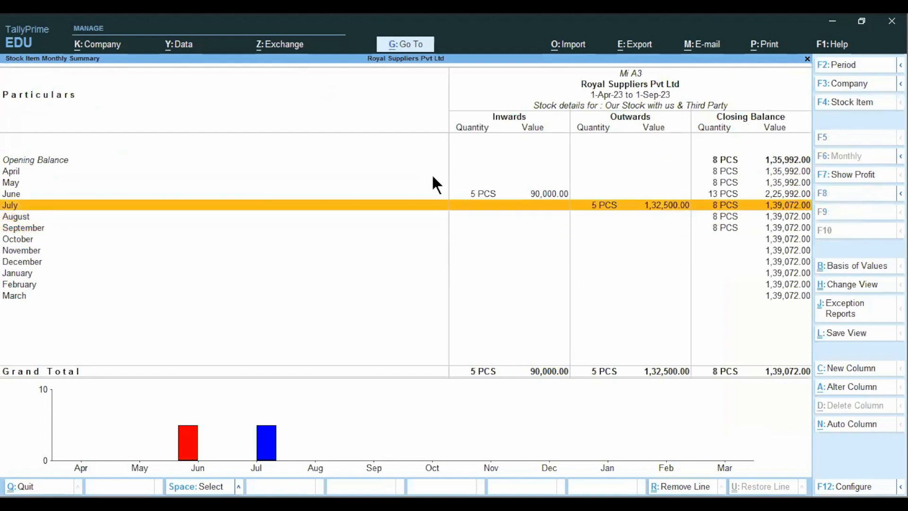
key("Return")
key("Return")
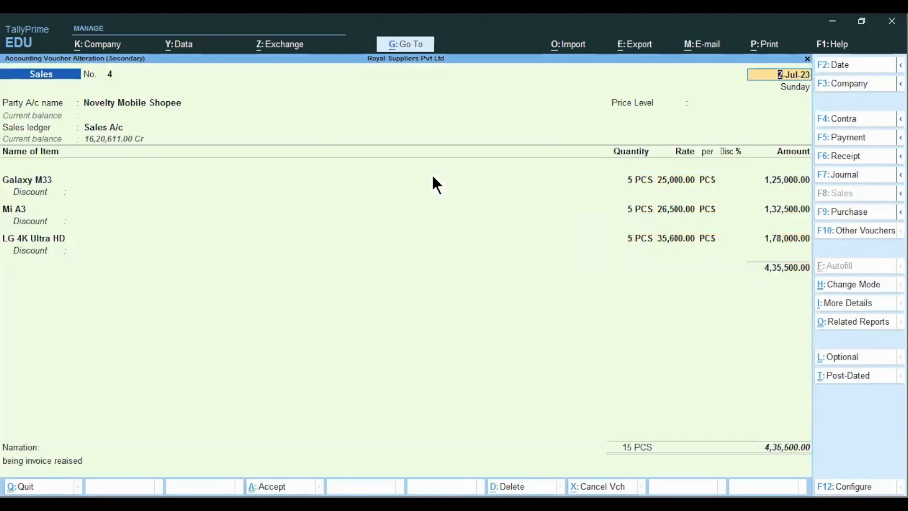
key("BackSpace")
key("Escape")
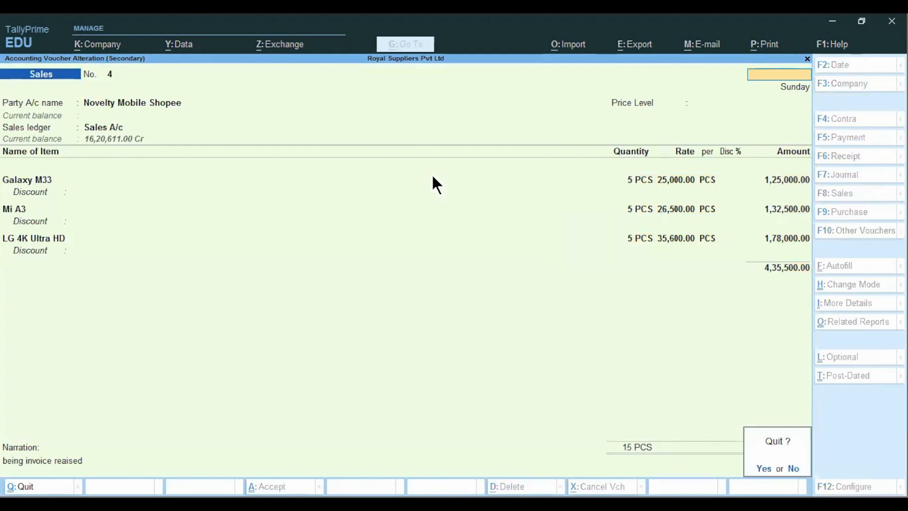
key("y")
key("Escape")
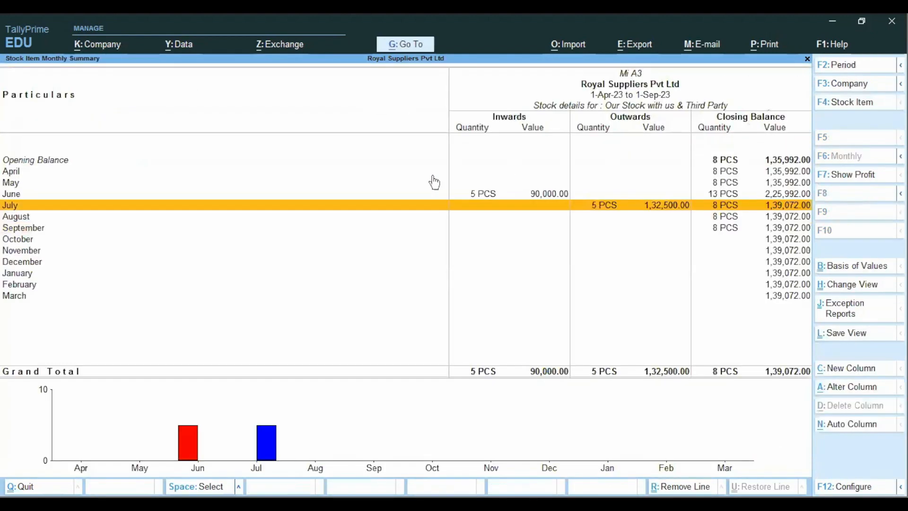
key("Escape")
key("Escape")
key("Escape")
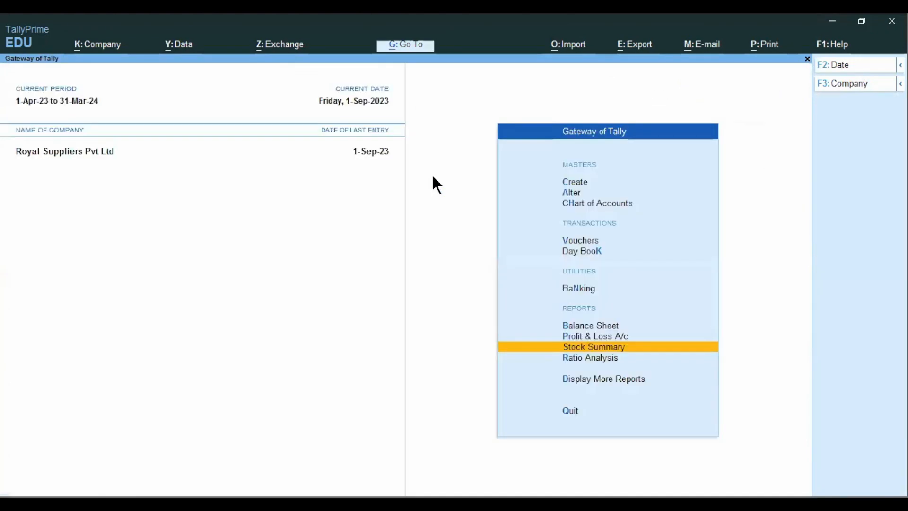
Open the list of inventory stock items for master alteration
key("Up")
key("Up")
key("Up")
key("Up")
key("Up")
key("Up")
key("Up")
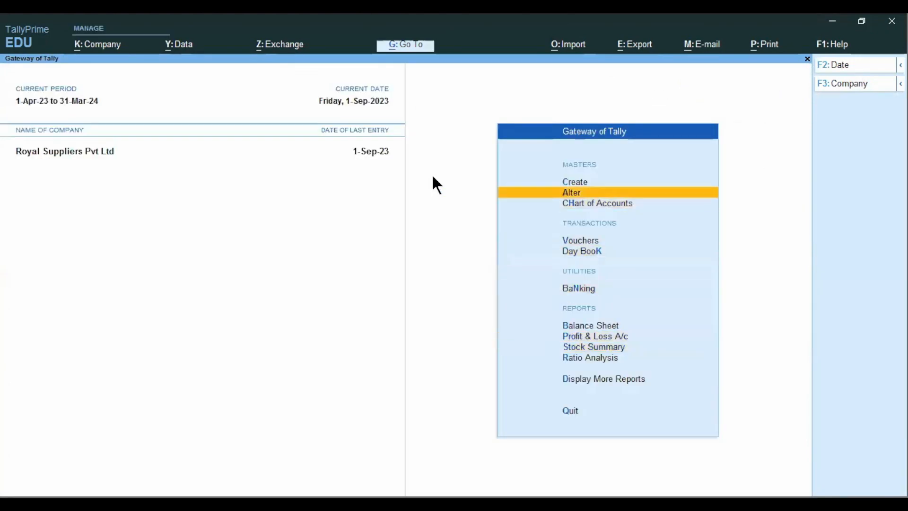
key("Return")
key("Down")
key("Down")
key("Down")
key("Down")
key("Down")
key("Down")
key("Down")
key("Down")
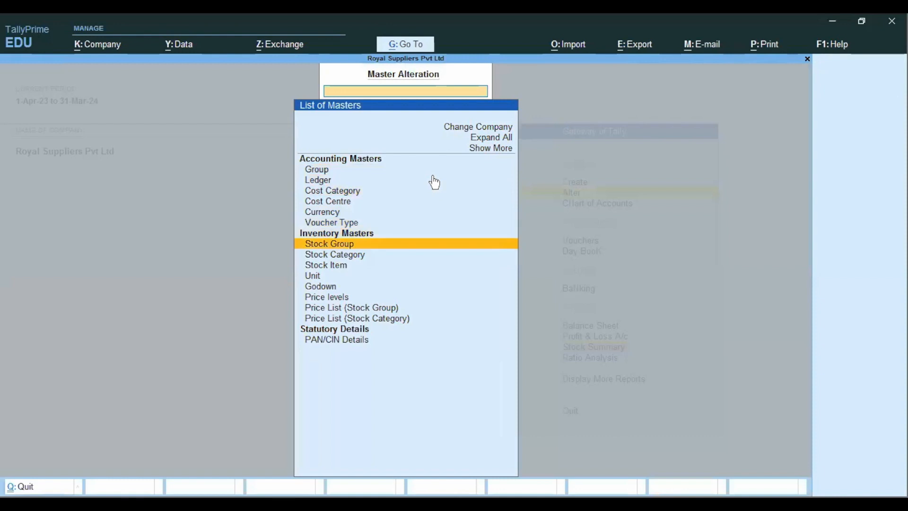
key("Return")
Open the stock item Mi A3 and set Alter standard rates to Yes to view its rate table
key("Down")
key("Down")
key("Down")
key("Down")
key("Down")
key("Return")
key("Return")
key("Return")
key("Return")
key("Return")
type("y")
key("Return")
left_click(433, 177)
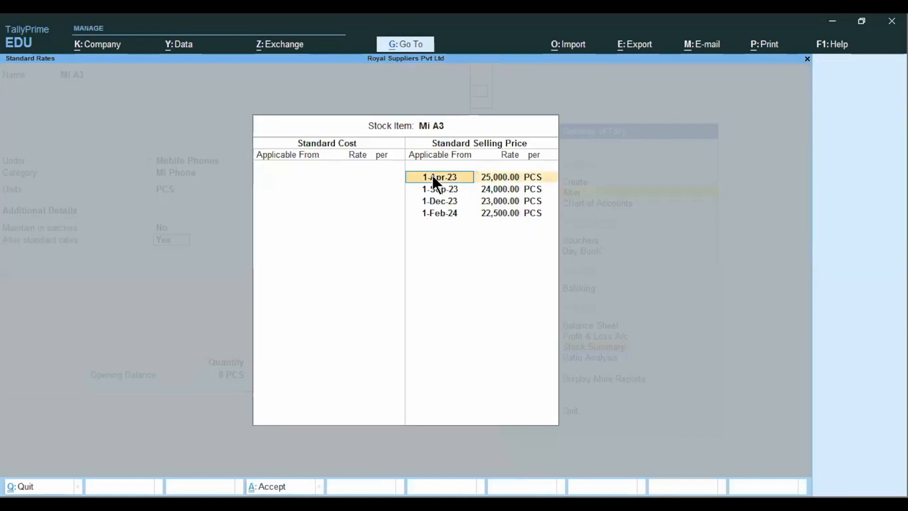
Review the dates and rates in Mi A3's Standard Selling Price table
left_click(483, 177)
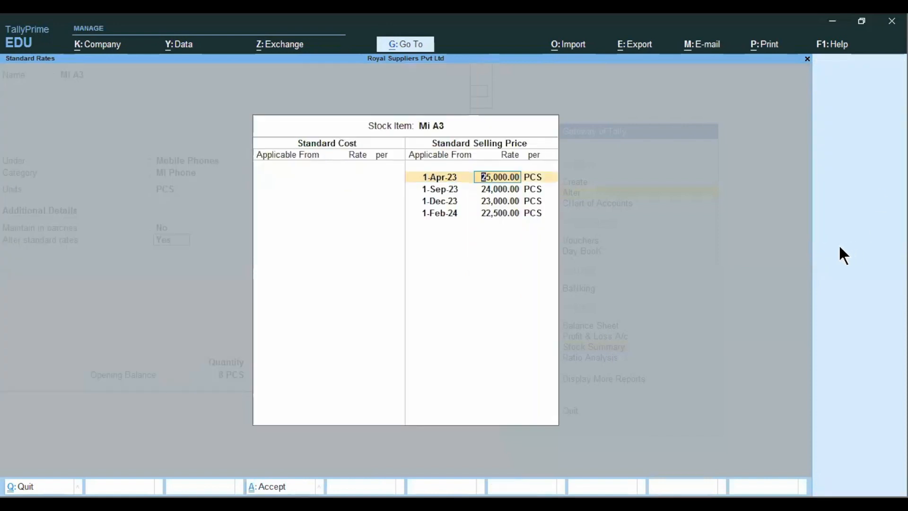
key("Return")
key("Return")
key("Return")
key("Return")
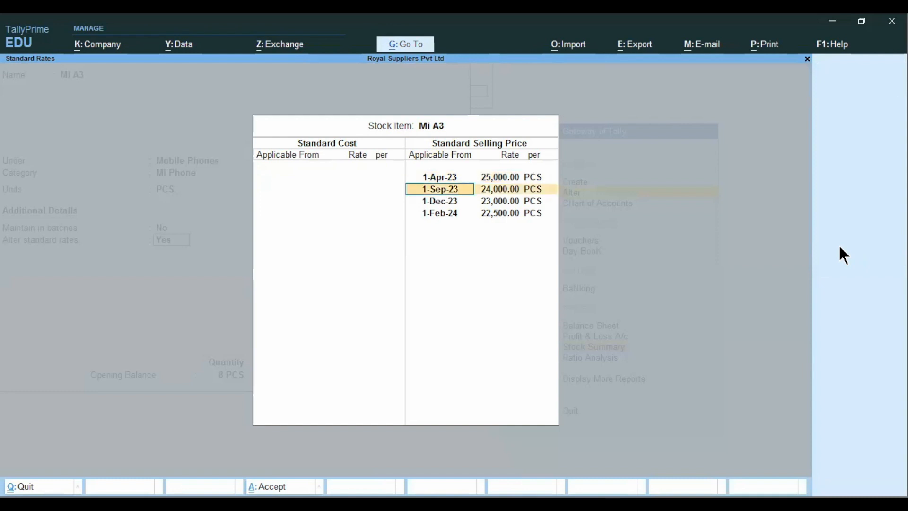
key("Return")
key("Return")
key("Return")
key("Return")
key("Return")
key("Return")
key("Return")
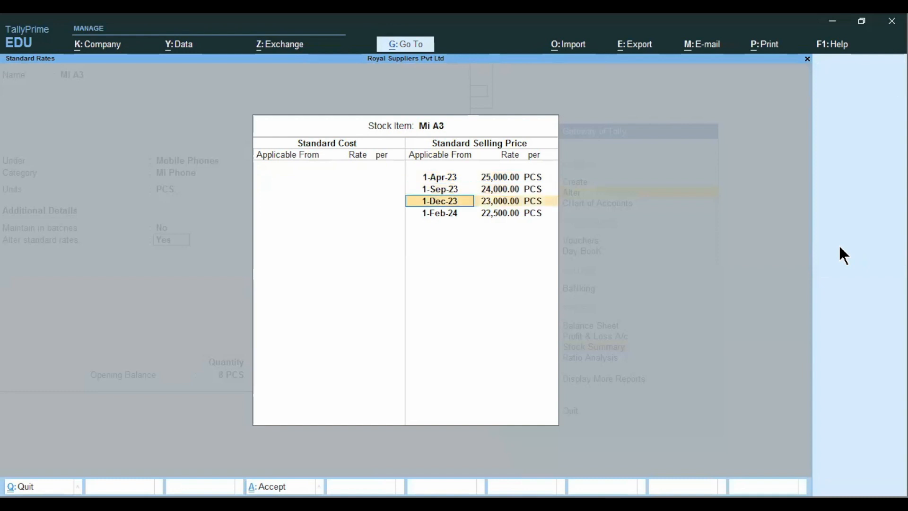
key("Return")
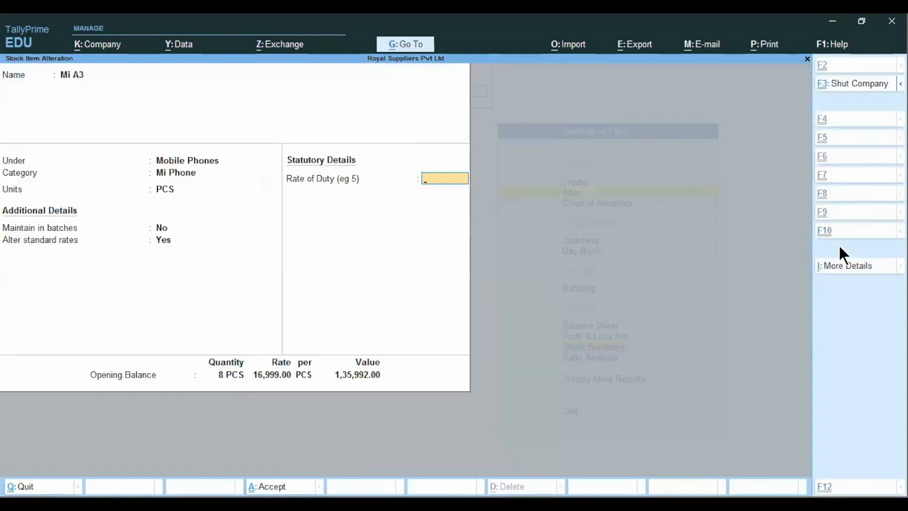
Accept the Mi A3 stock item and leave master alteration
key("Return")
key("Return")
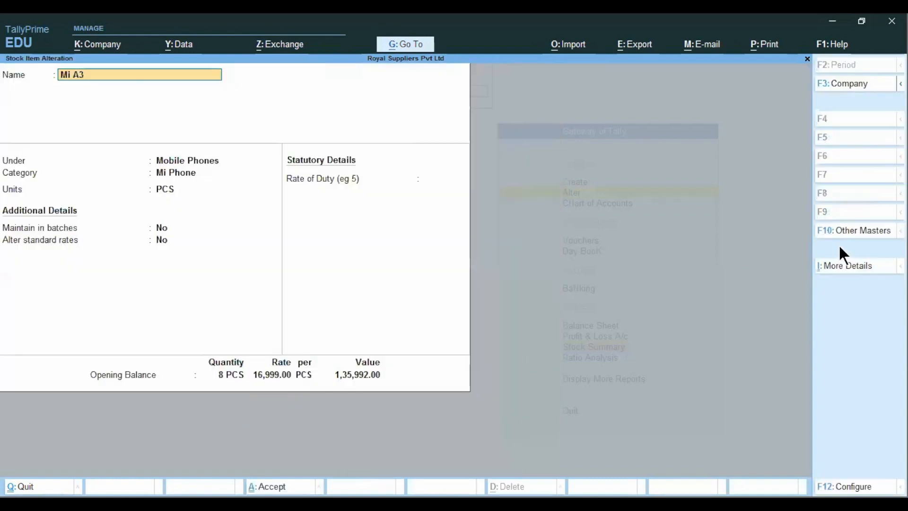
key("Escape")
key("Escape")
key("Escape")
key("Escape")
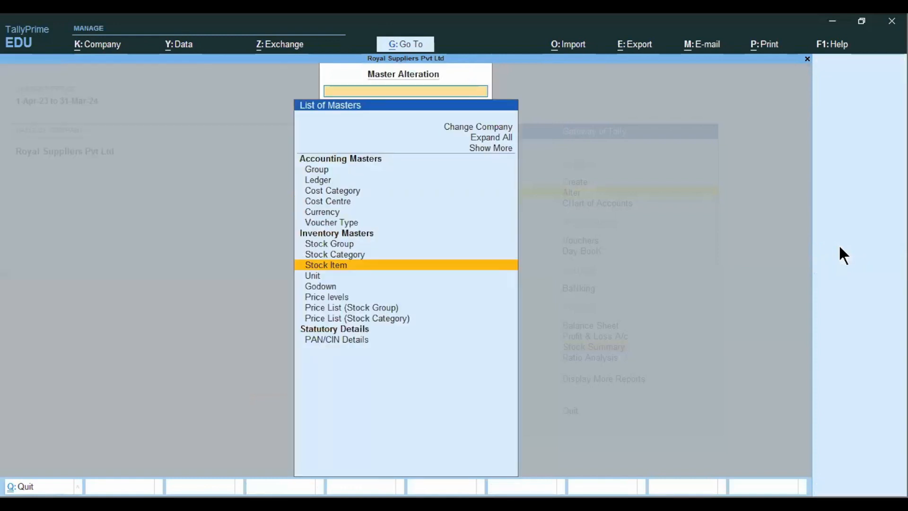
Start a new sales voucher and date it 1-Apr-23
key("Up")
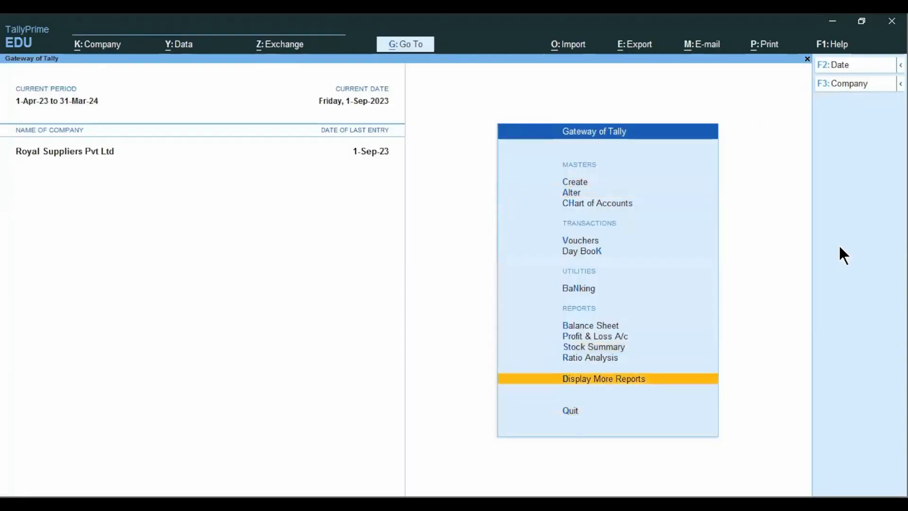
key("Up")
key("Up")
key("Up")
key("Up")
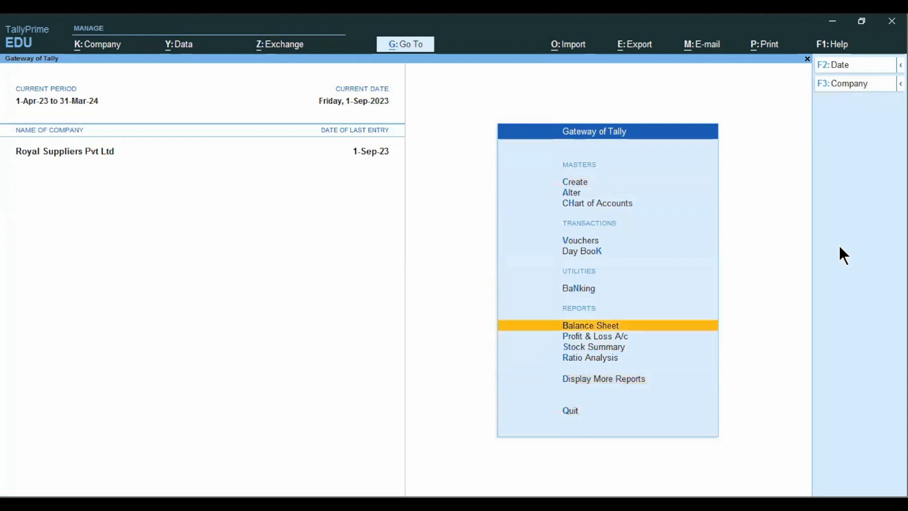
key("Return")
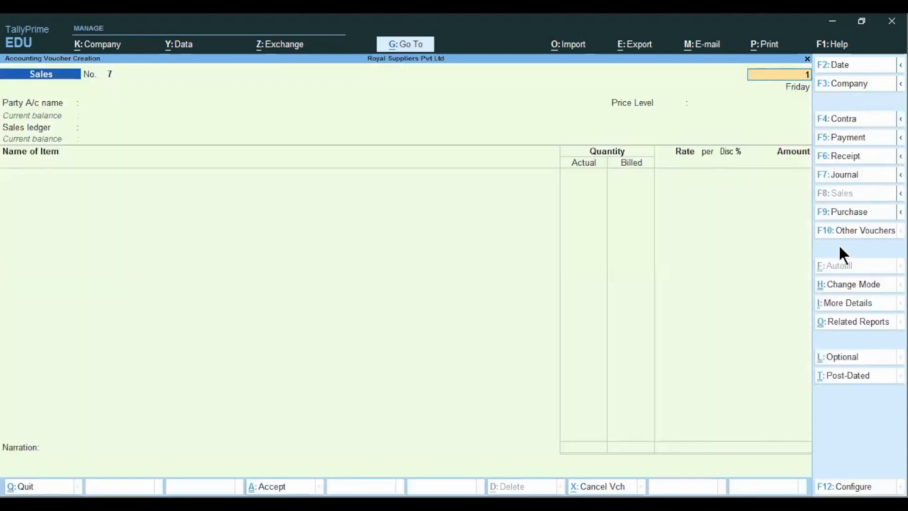
key("Return")
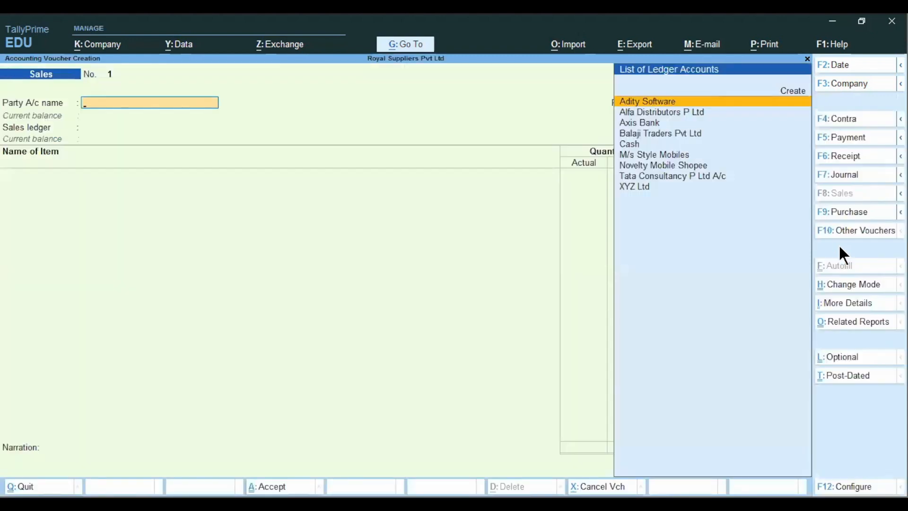
Choose Cash as the voucher's party account and accept its party details
key("Down")
key("Down")
key("Down")
key("Down")
key("Down")
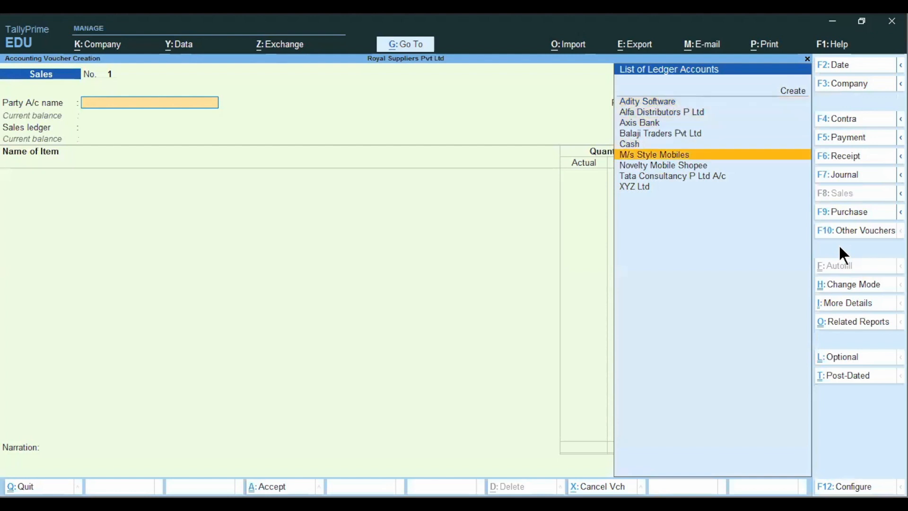
key("Up")
key("Return")
key("ctrl+a")
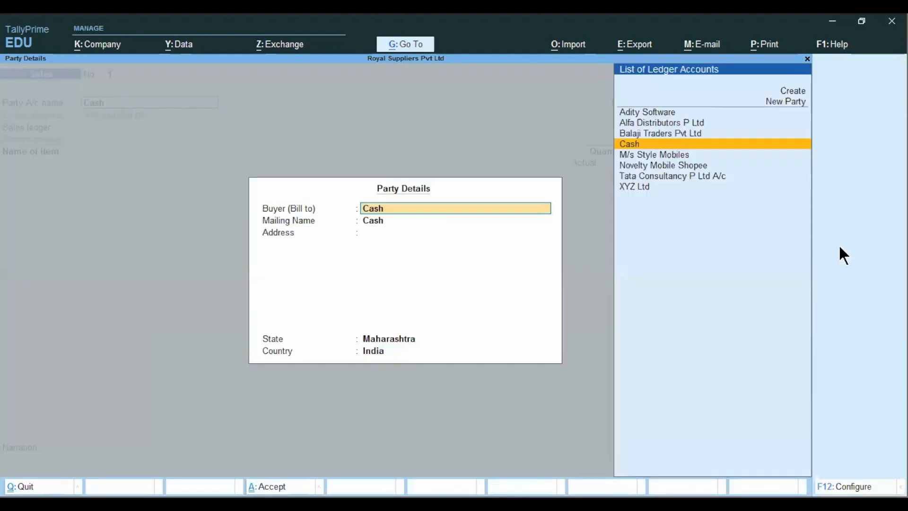
key("ctrl+a")
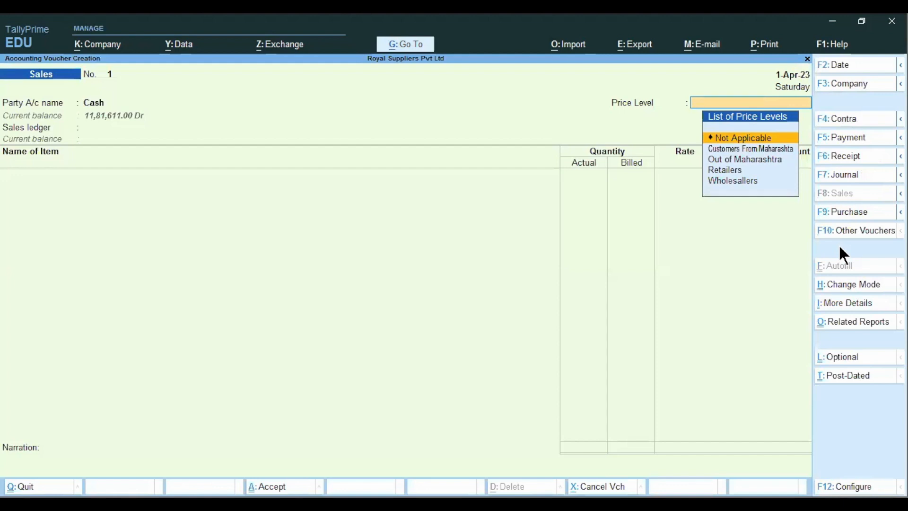
Set the price level to Not Applicable and the sales ledger to Sales A/c, and add the item Mi A3
key("Return")
key("Down")
key("Up")
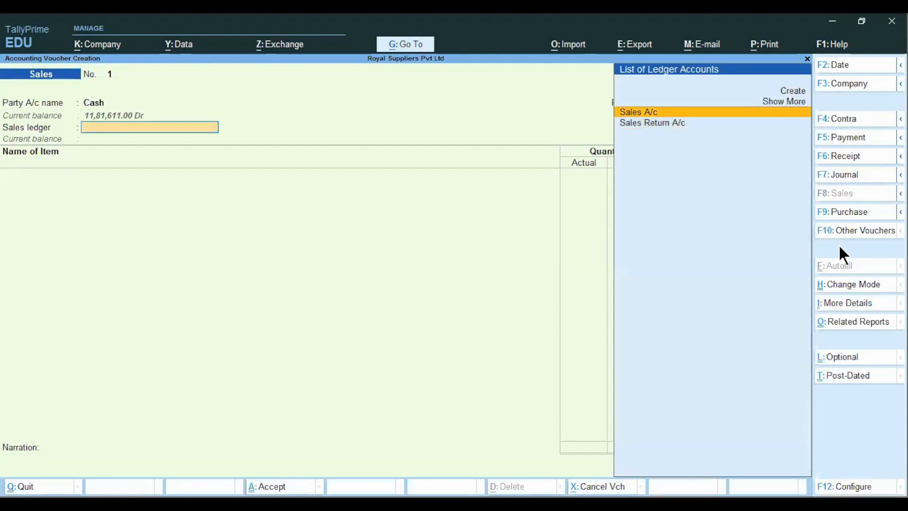
key("Return")
key("Down")
key("Return")
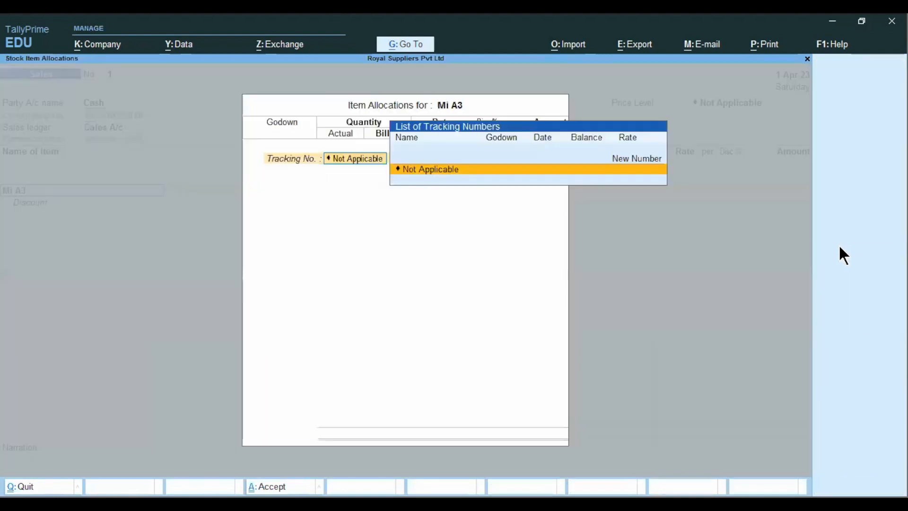
Allocate 2 PCS of Mi A3 from the M G Road godown, with tracking and order numbers Not Applicable
key("Return")
key("Return")
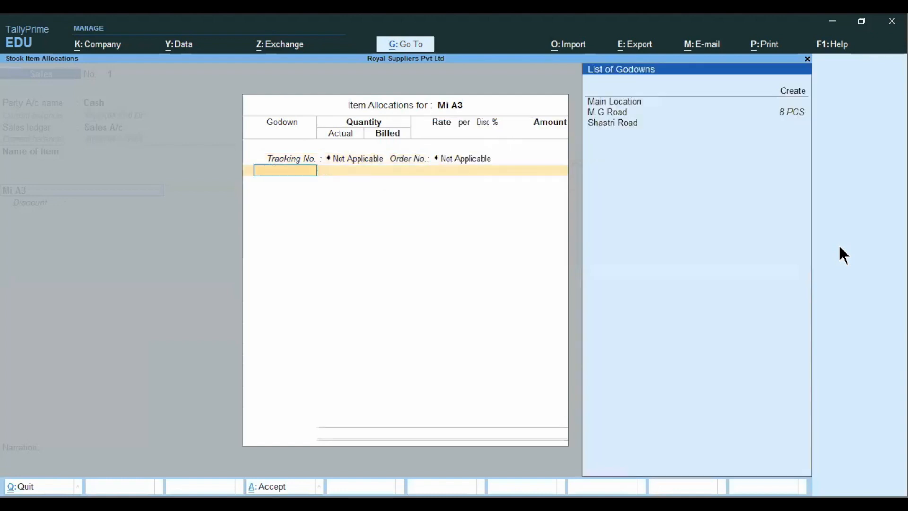
key("Down")
key("Return")
type("2")
key("Return")
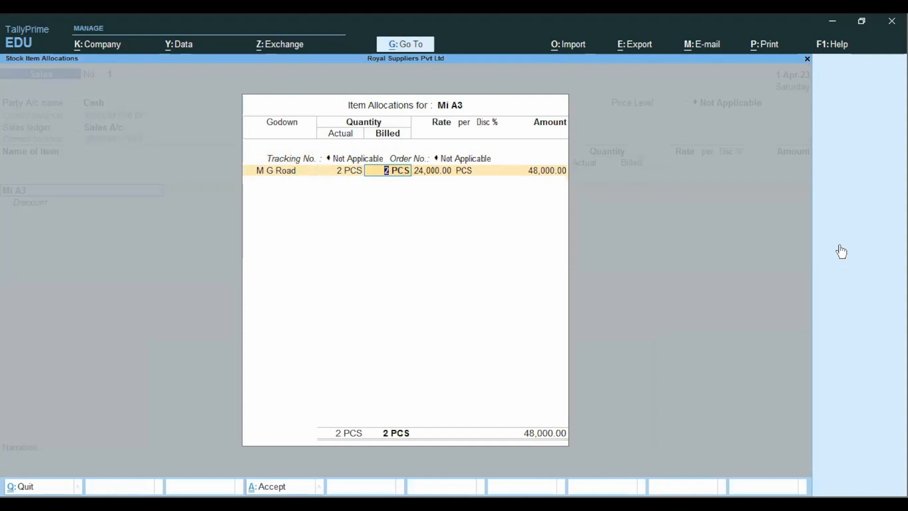
left_click(531, 505)
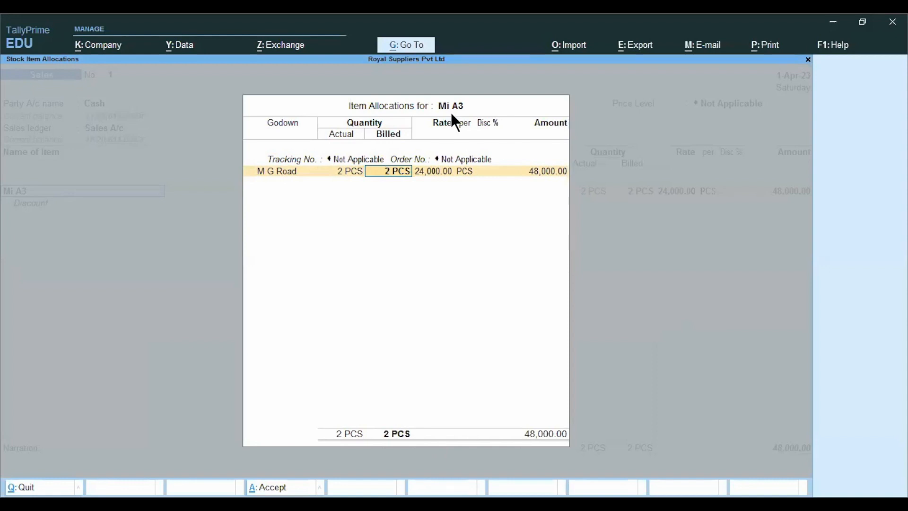
key("Return")
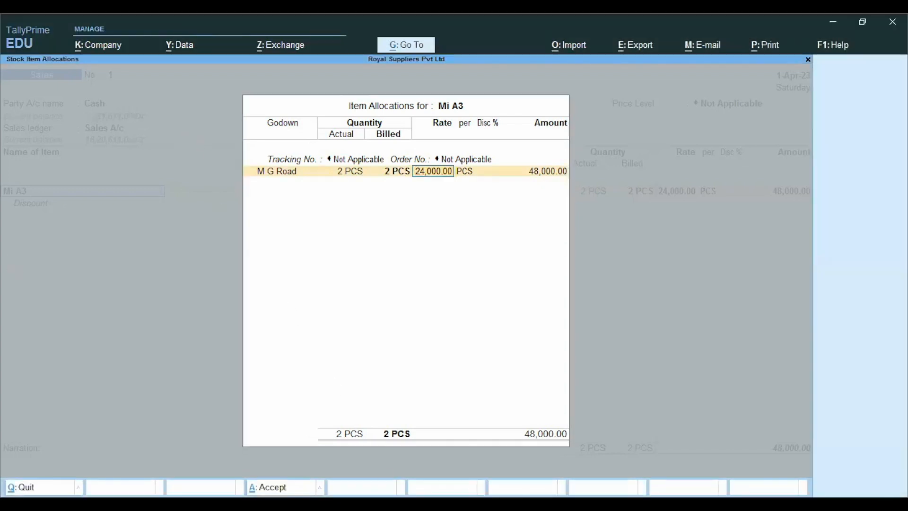
Switch to the presentation and check the standard selling prices listed for Mi A3 on the Standard Rate slide
key("Right")
key("Right")
key("Right")
key("Right")
key("Right")
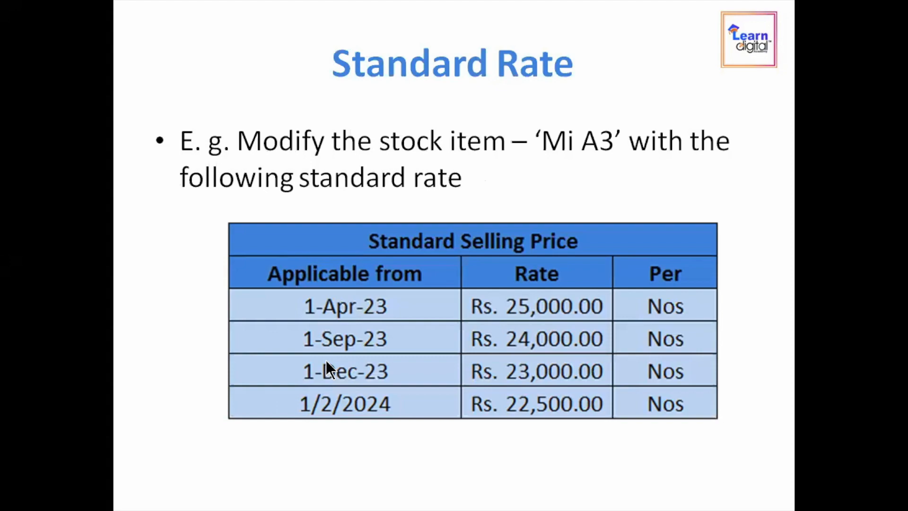
Switch back to TallyPrime, set the Mi A3 rate to 25,000 per PCS, and complete the item allocation and voucher
key("alt+Tab")
type("25")
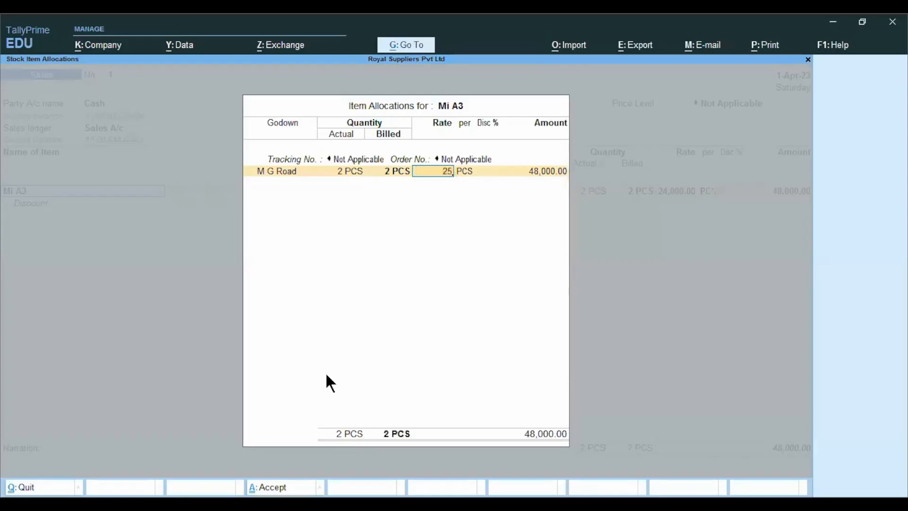
type("000")
key("Return")
key("Return")
key("Return")
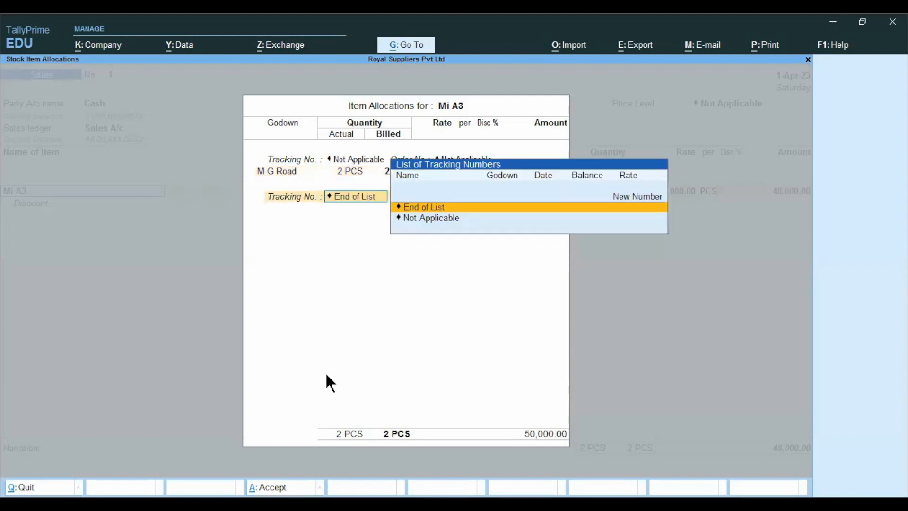
key("Return")
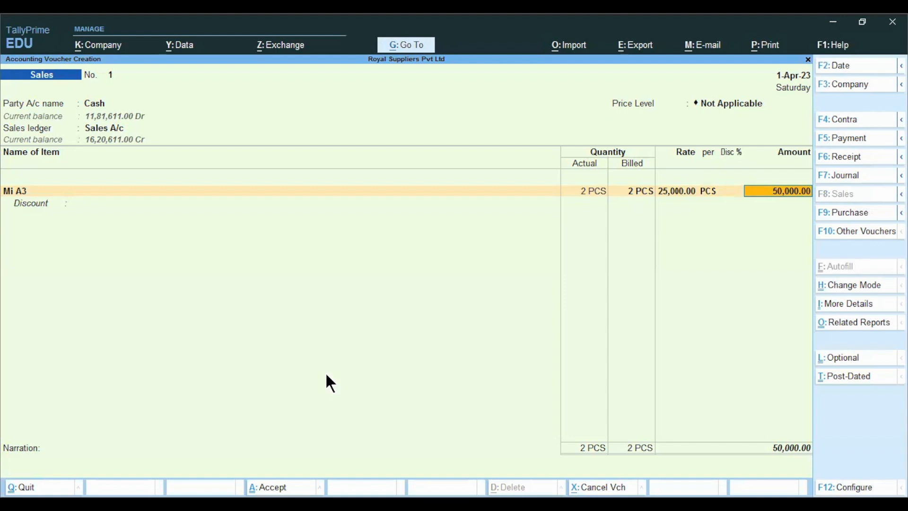
key("ctrl+a")
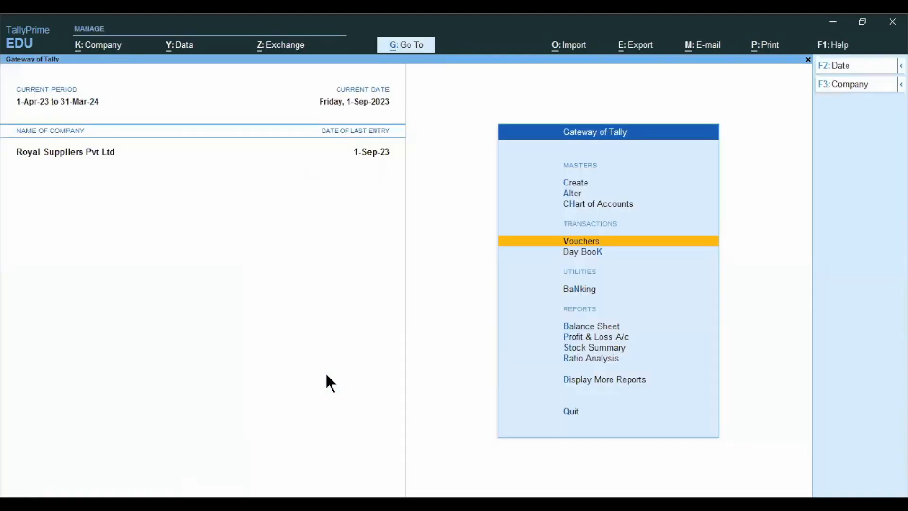
key("Up")
key("Up")
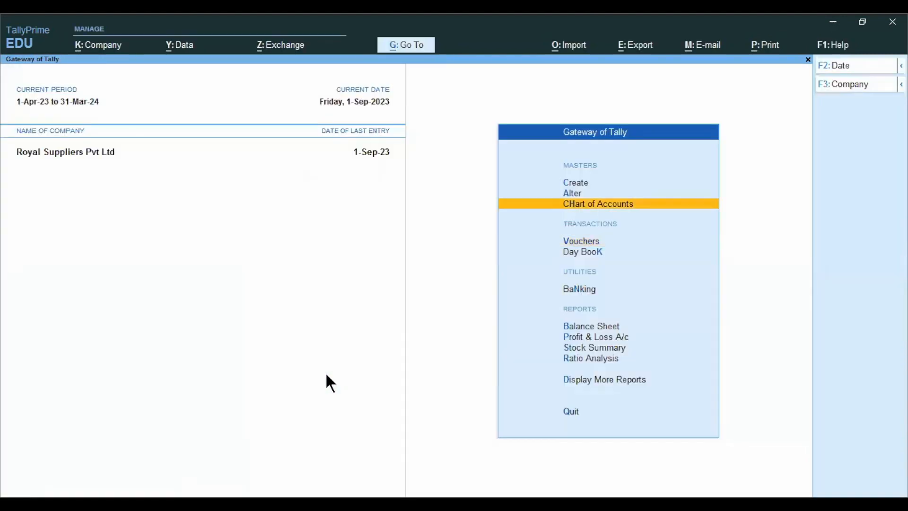
key("Return")
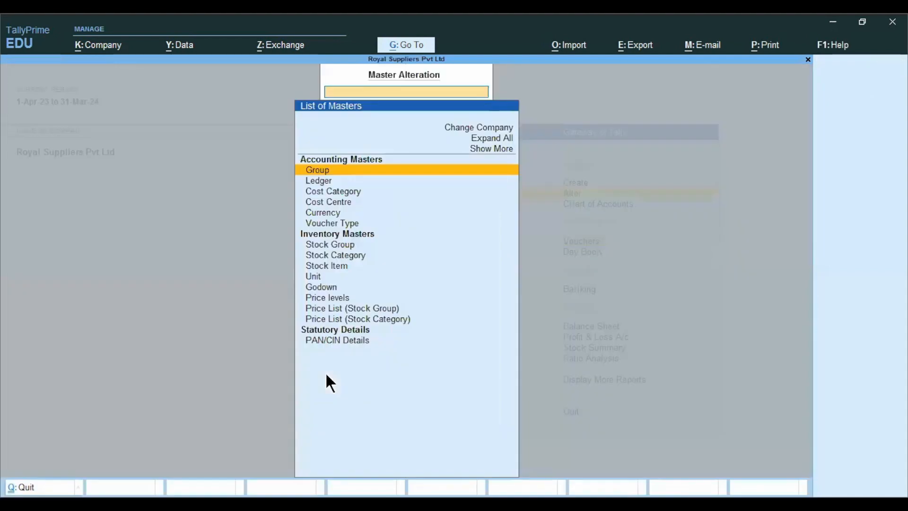
key("Down")
key("Down")
key("Down")
key("Down")
key("Down")
key("Down")
key("Down")
key("Down")
key("Down")
key("Return")
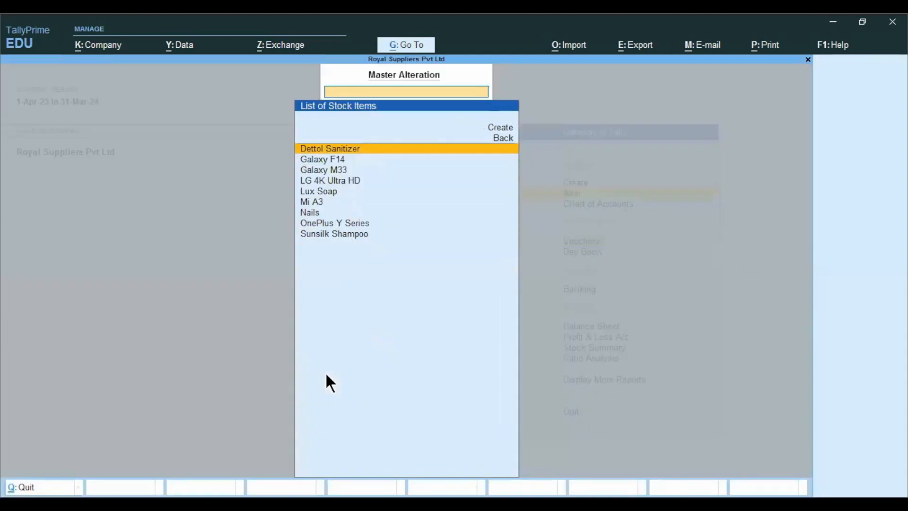
key("Escape")
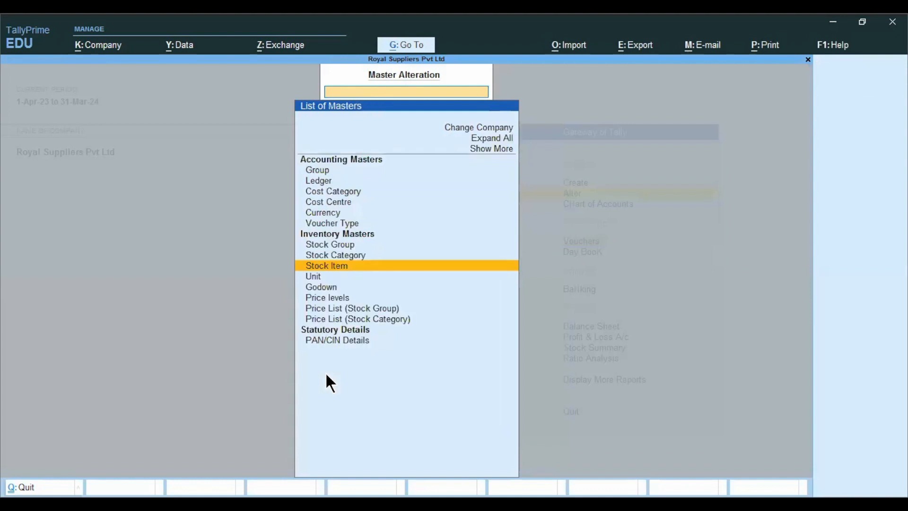
key("Escape")
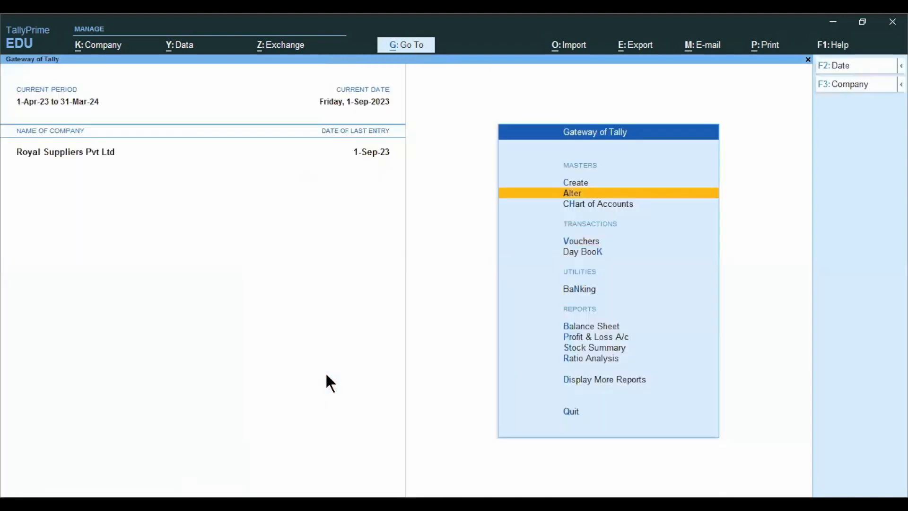
Start creating a new stock item and name it Mi A4
key("Up")
key("Return")
key("Down")
key("Down")
key("Down")
key("Down")
key("Down")
key("Down")
key("Down")
key("Down")
key("Down")
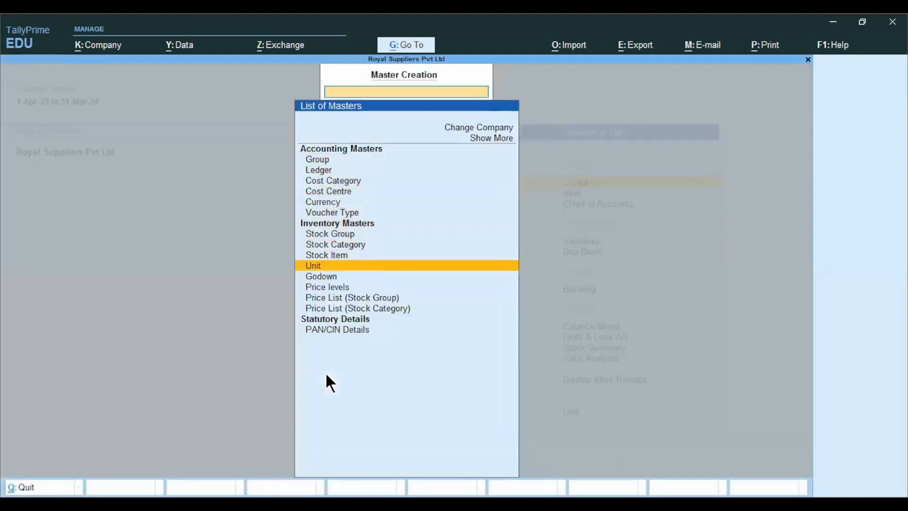
key("Up")
key("Return")
type("Mi")
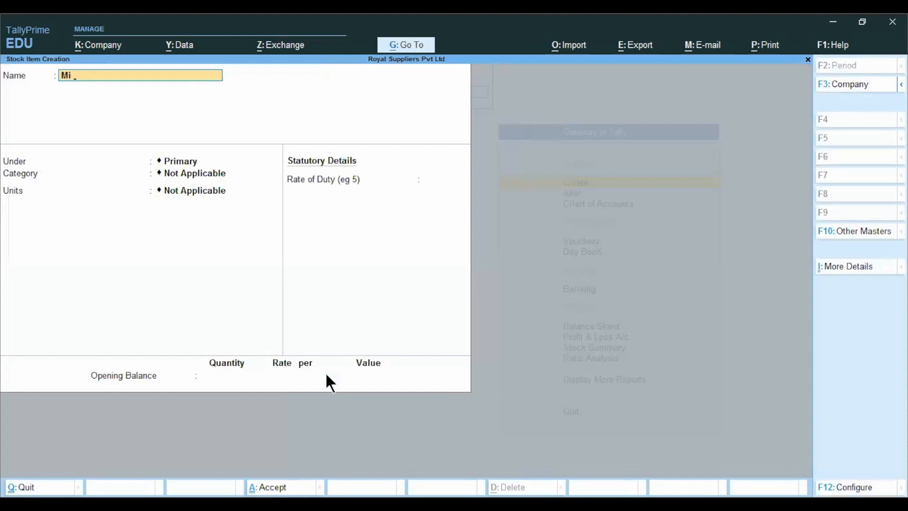
type(" A4")
key("Return")
Place Mi A4 under the Mobile Phones group, with category Not Applicable, units PCS and no batch maintenance
key("Down")
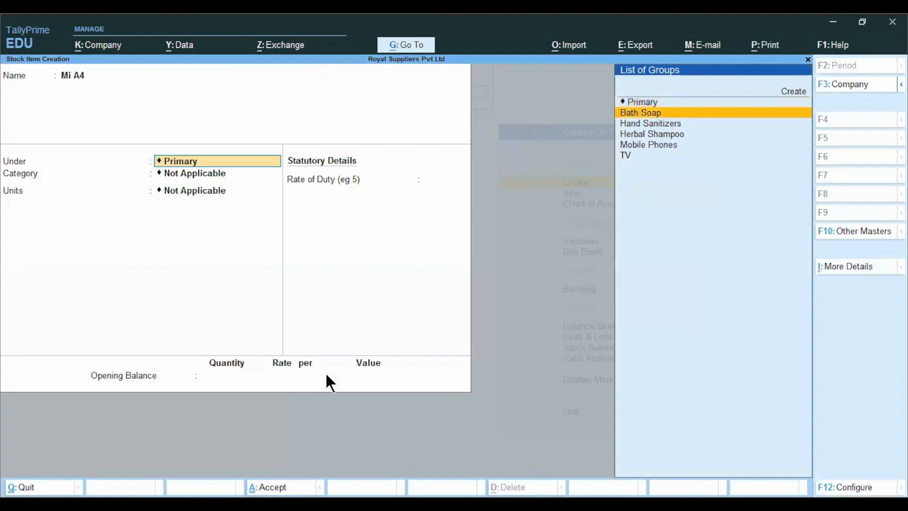
key("Down")
key("Down")
key("Down")
key("Return")
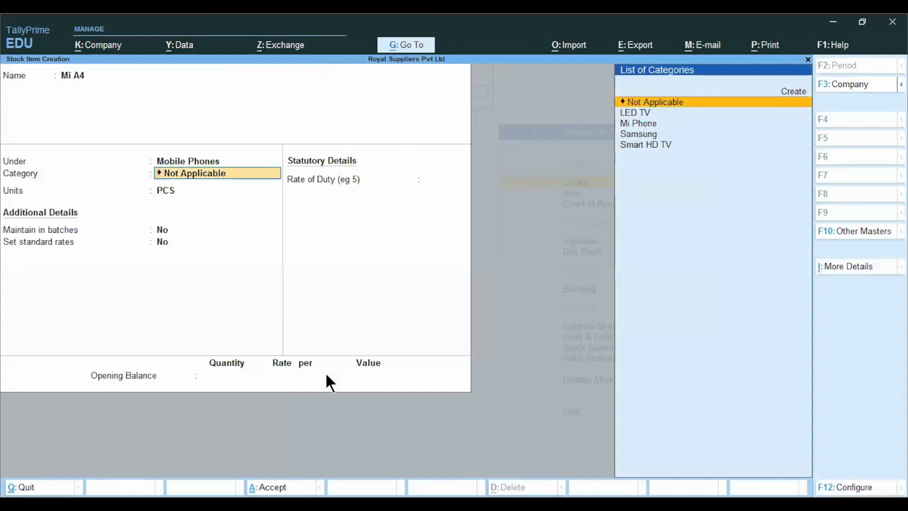
key("Down")
key("Up")
key("Return")
key("Return")
key("Return")
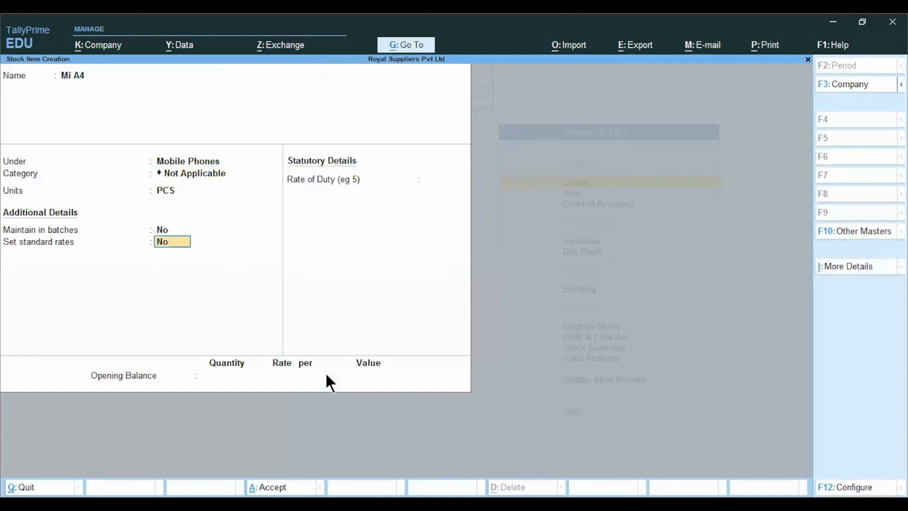
Enable standard rates for Mi A4 and set its selling price to 25,000 per PCS from 1-Apr-23, leaving the standard cost blank
type("y")
key("Return")
key("Return")
key("Return")
key("Return")
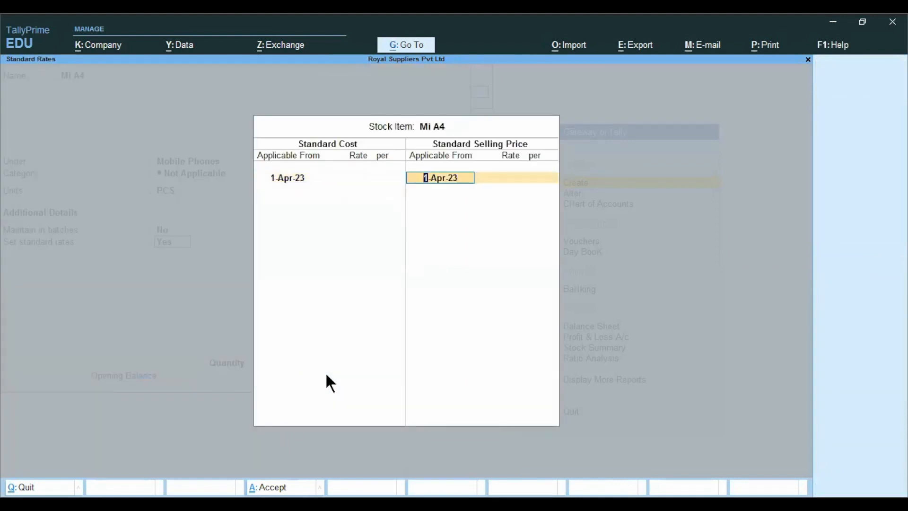
key("Return")
type("25")
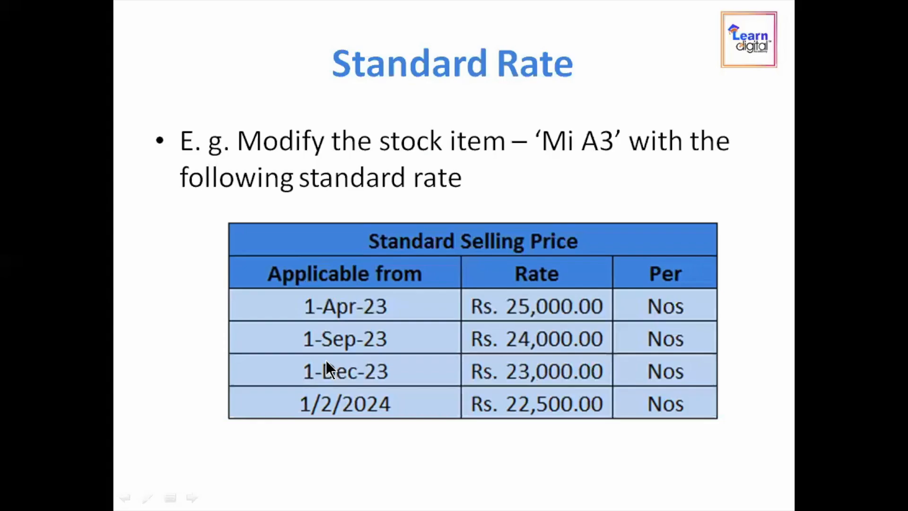
type("000")
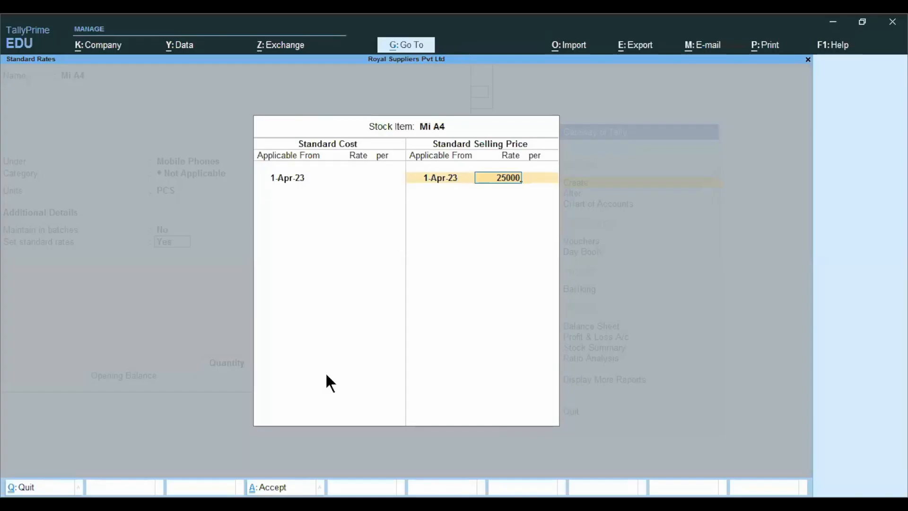
key("Return")
key("Return")
Add a standard selling price of 24,000 per PCS for Mi A4, applicable from 1-Sep-23
type("1")
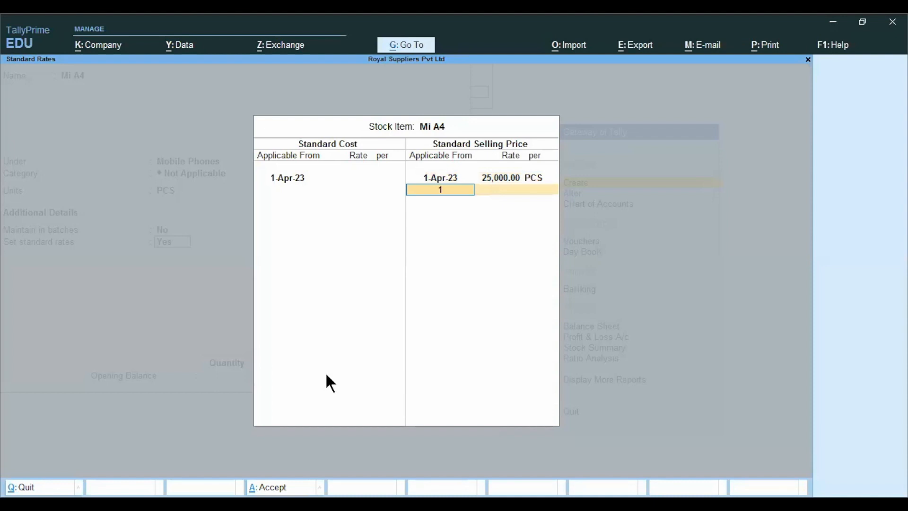
type(".9")
key("Return")
type("24000")
key("Return")
key("Return")
Add a standard selling price of 23,000 per PCS for Mi A4, applicable from 1-Dec-23
type("1")
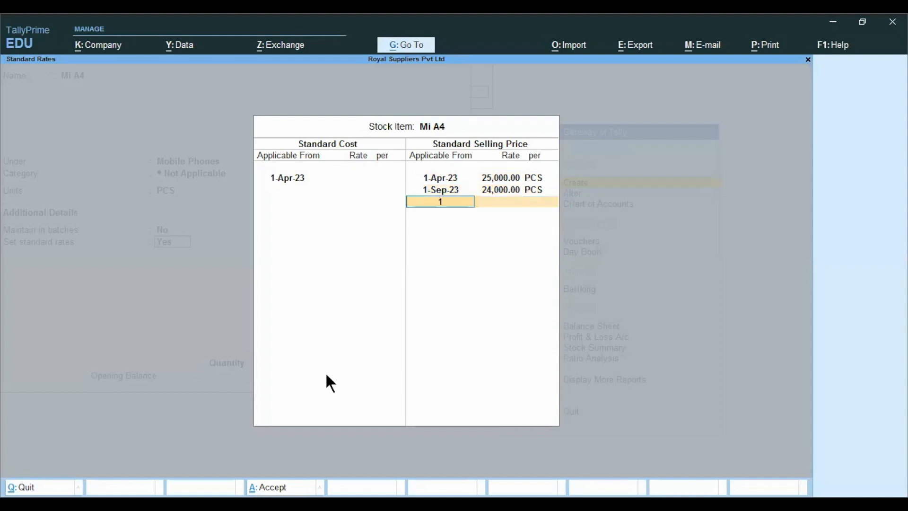
key("Return")
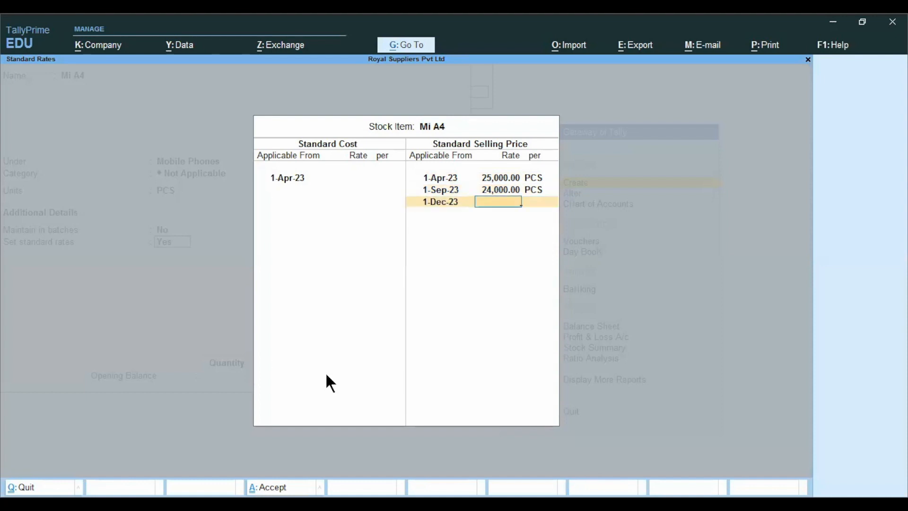
type("23000")
key("Return")
key("Return")
Add the 1-Feb-24 standard selling price of 22,500 for Mi A4, and save the new stock item
type("1")
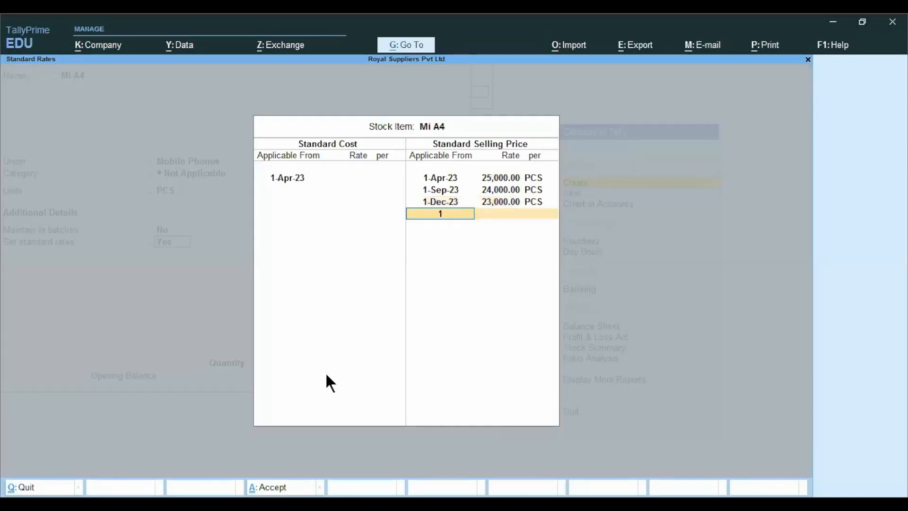
type("-Feb-2")
key("Return")
type("22")
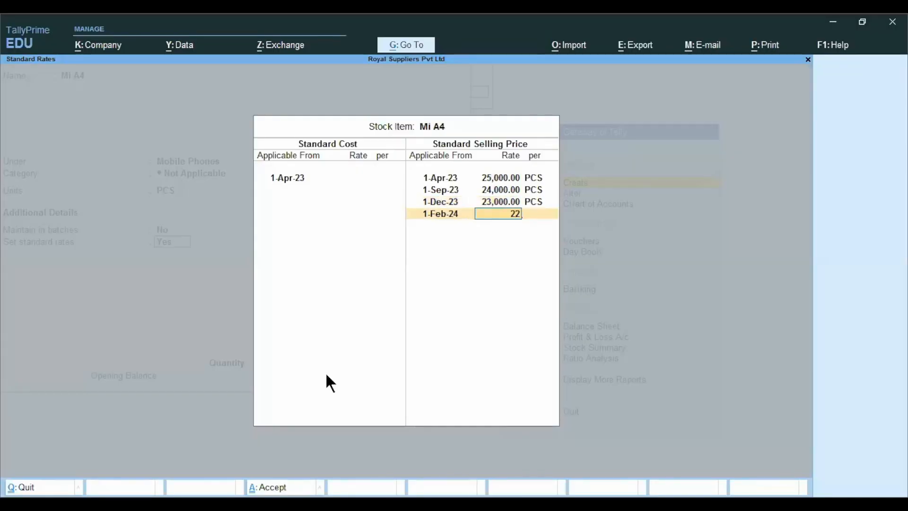
type("5000")
key("Return")
key("ctrl+a")
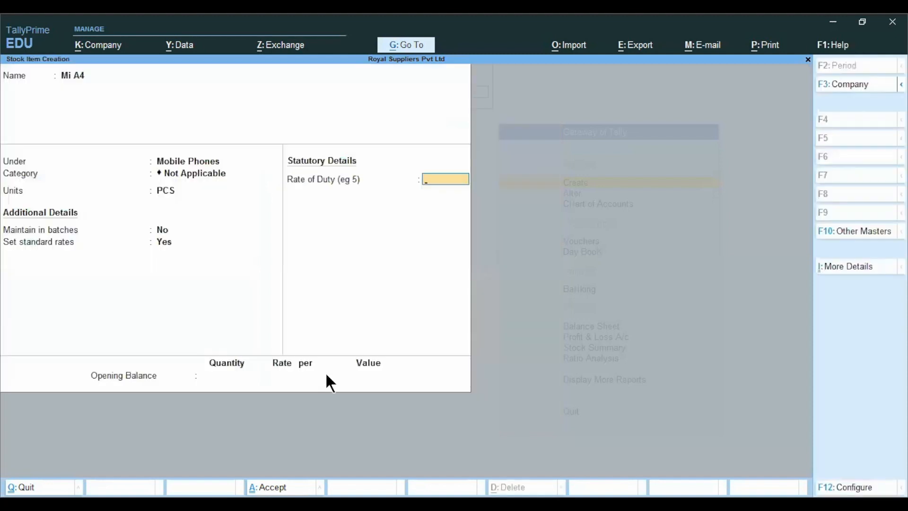
key("ctrl+a")
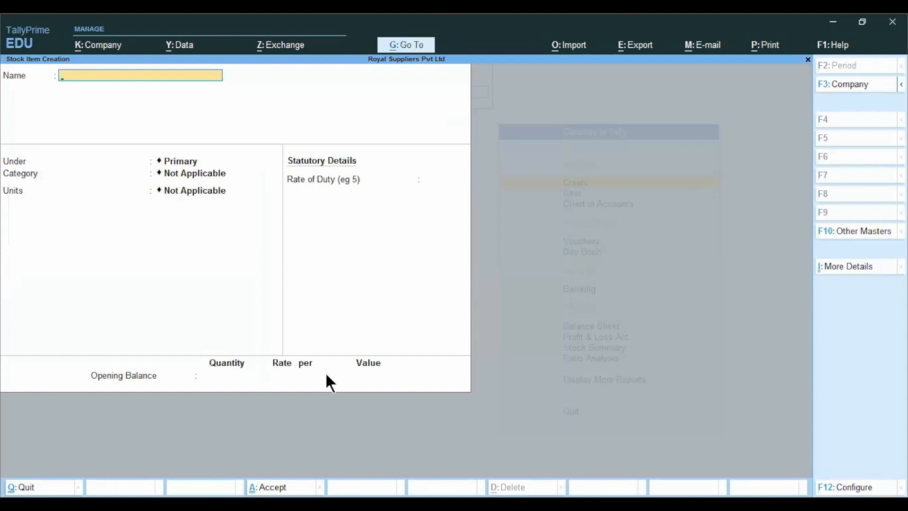
Leave stock item creation and start a sales voucher dated 1-Sep-23 with Cash as the party, accepting the default party details
key("Escape")
key("Escape")
key("v")
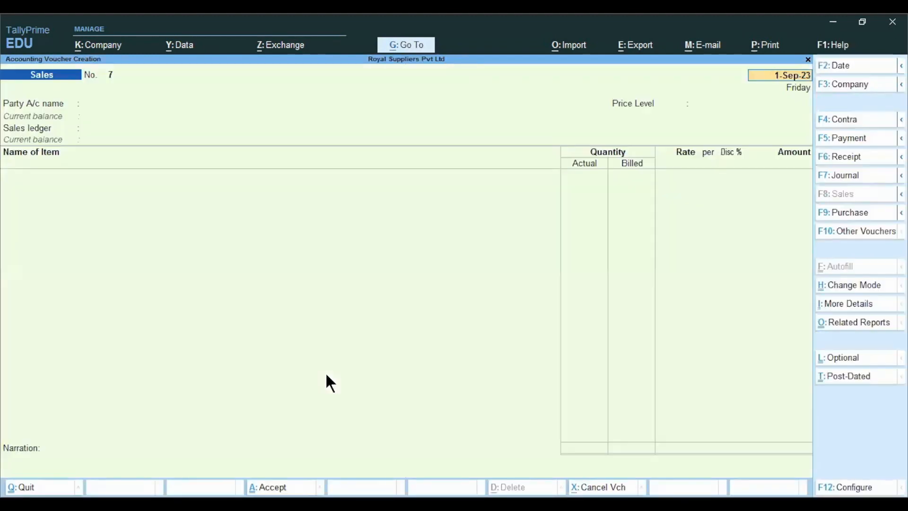
key("Return")
key("Down")
key("Down")
key("Down")
key("Down")
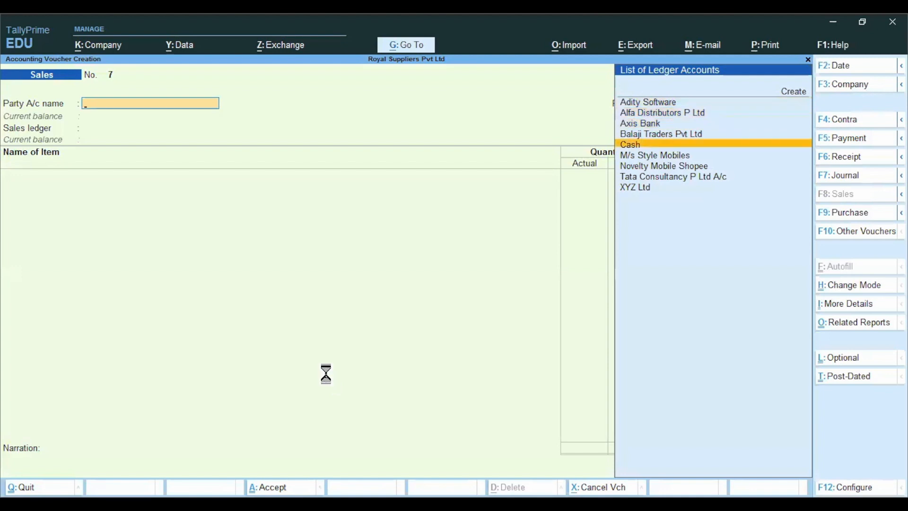
key("Return")
key("ctrl+a")
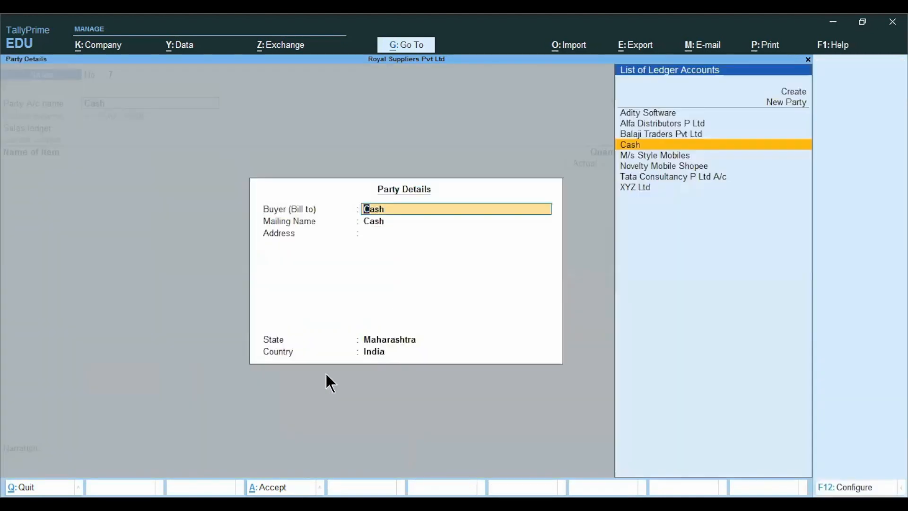
key("ctrl+a")
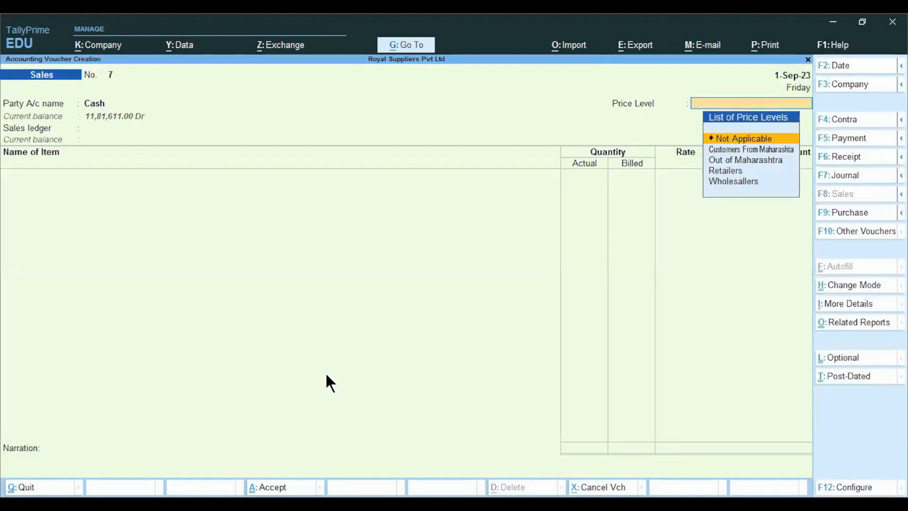
Set the price level to Not Applicable and the sales ledger to Sales A/c, and add the item Mi A4
key("Return")
key("Return")
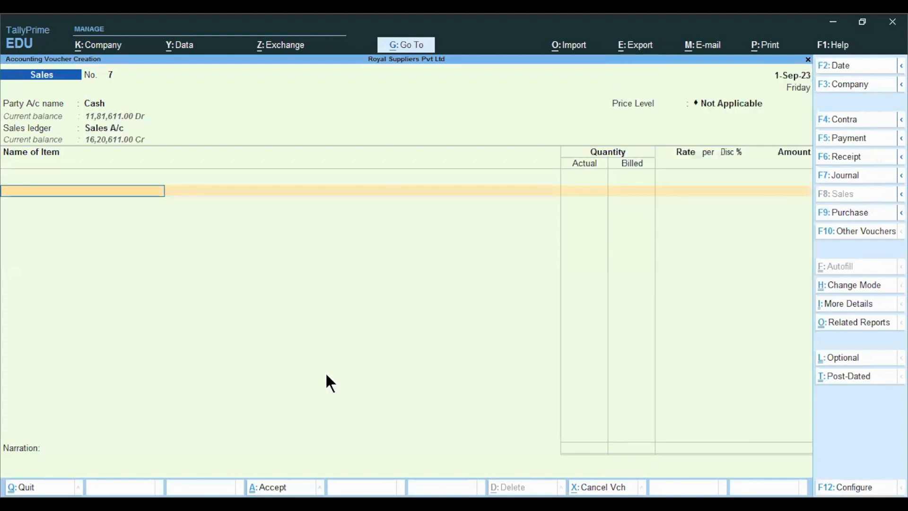
type("Mi A4")
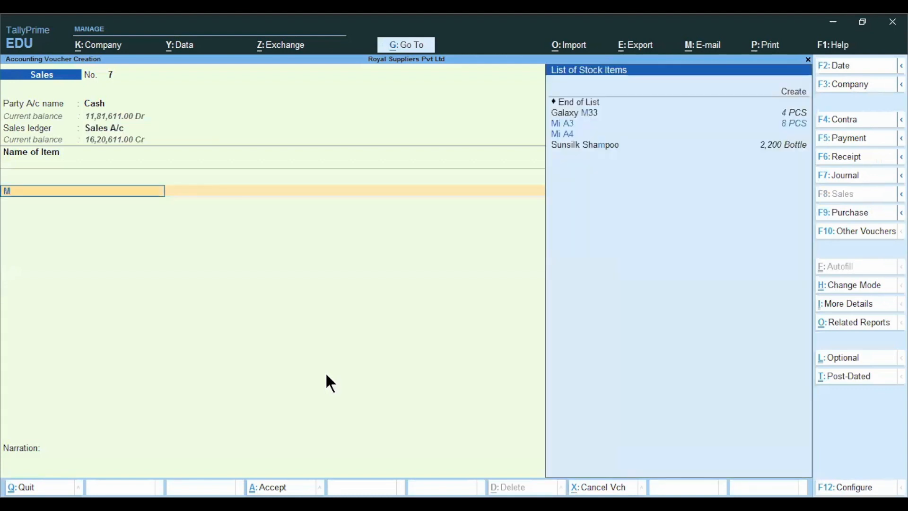
key("Return")
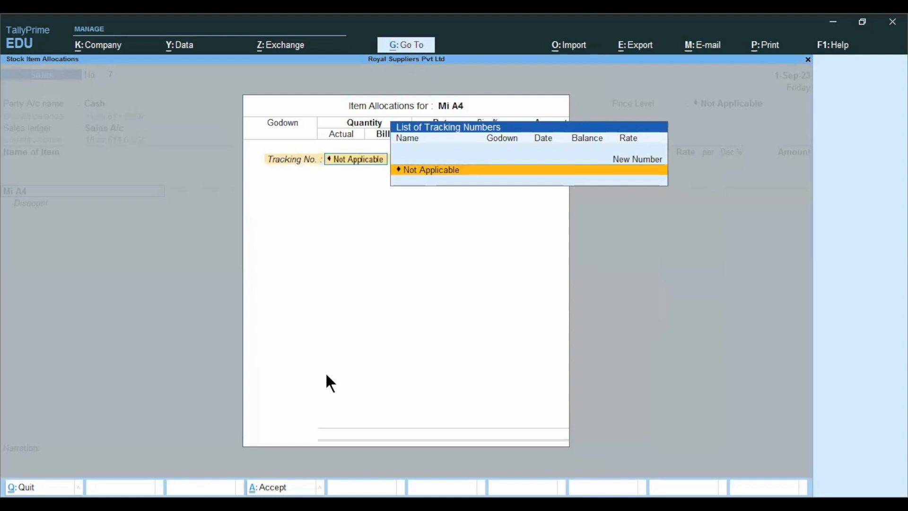
Reopen the Mi A4 item allocation and allocate 4 PCS from the M G Road godown, with tracking and order numbers Not Applicable
key("Escape")
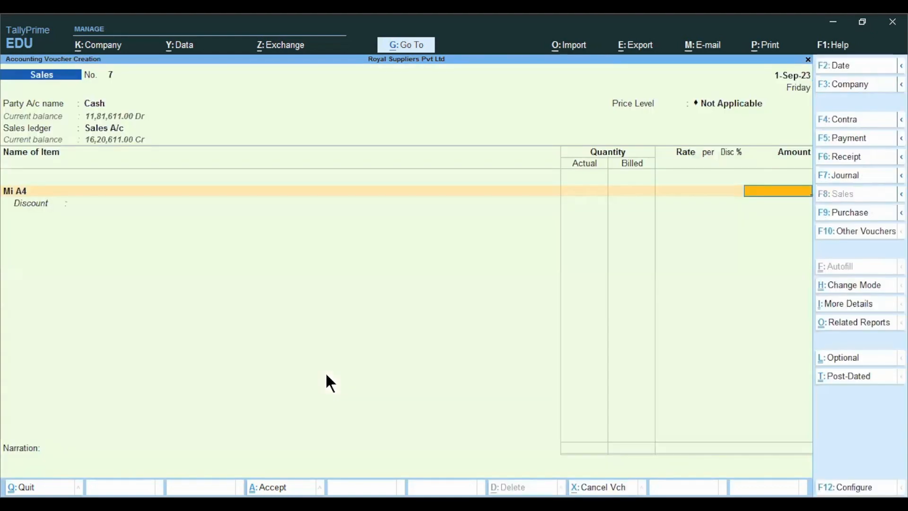
key("BackSpace")
key("Return")
key("Return")
key("Return")
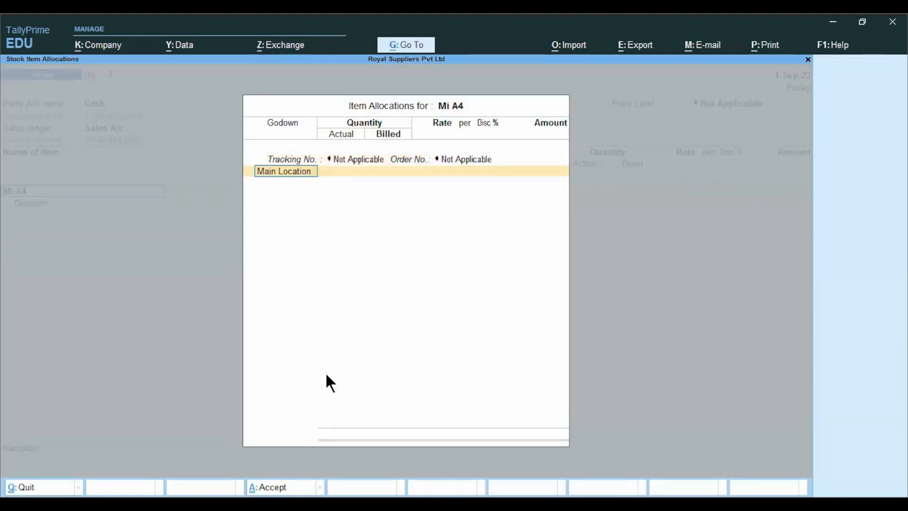
key("BackSpace")
key("Down")
key("Return")
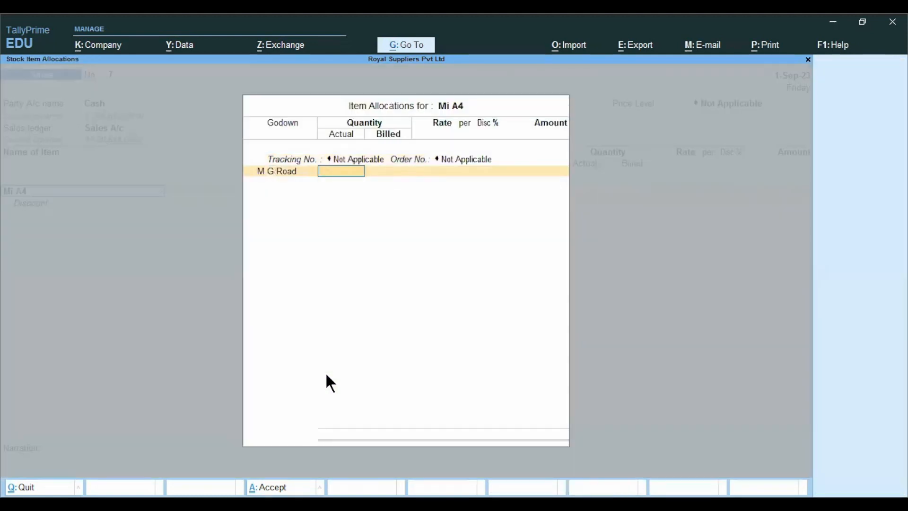
type("4")
key("Return")
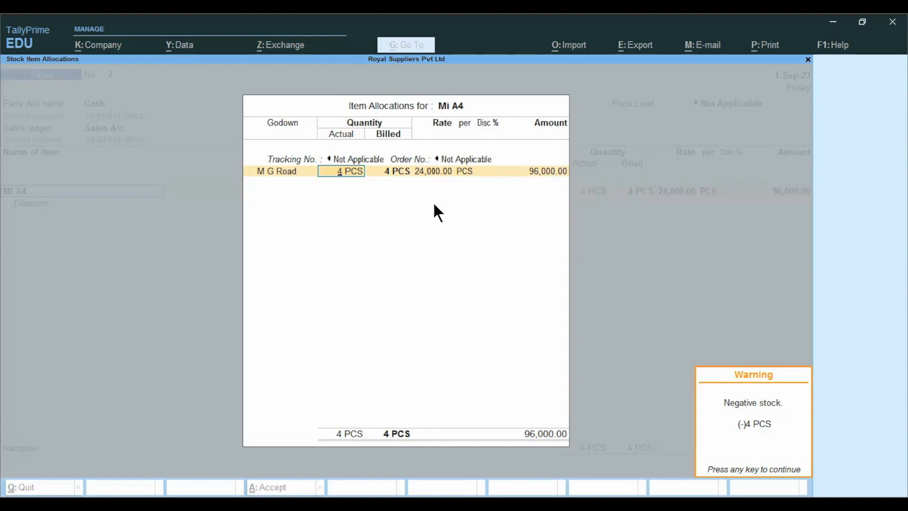
Keep the standard rate of 24,000 per PCS and finish the Mi A4 item allocation
key("Return")
key("Return")
key("Return")
key("Return")
key("Return")
key("Return")
key("Return")
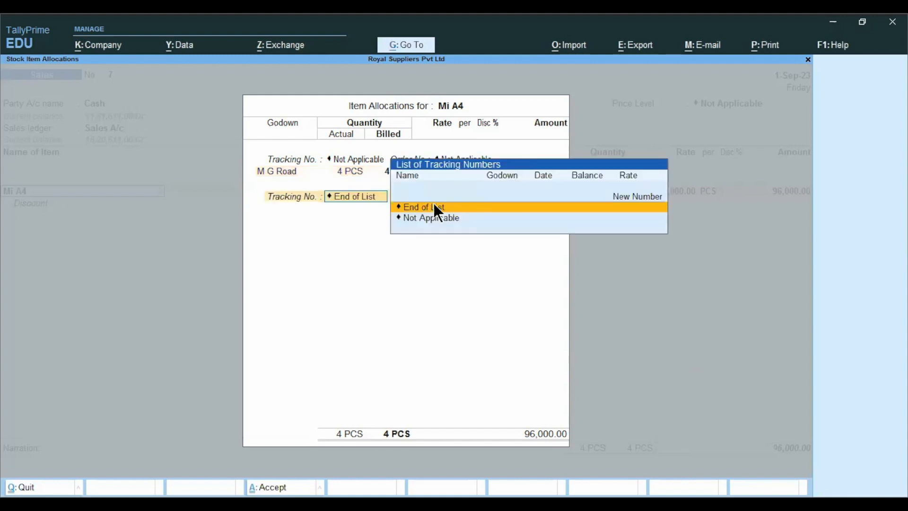
key("ctrl+a")
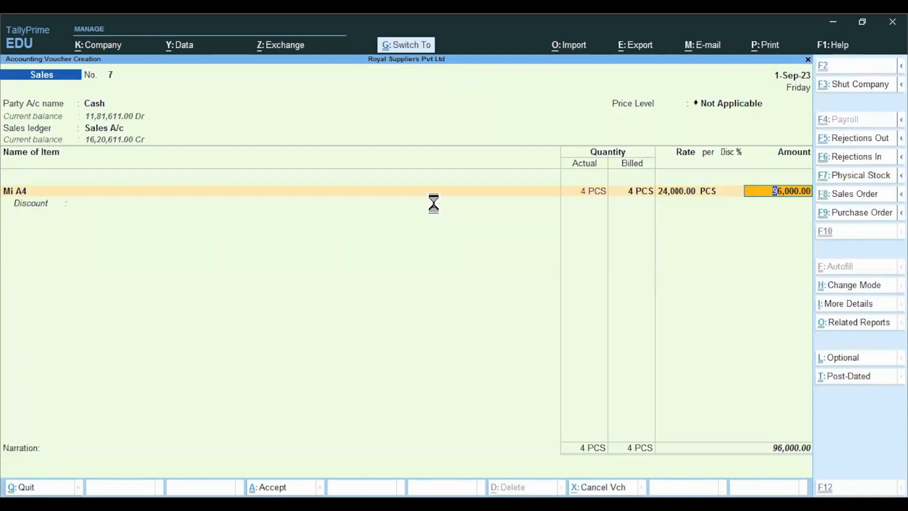
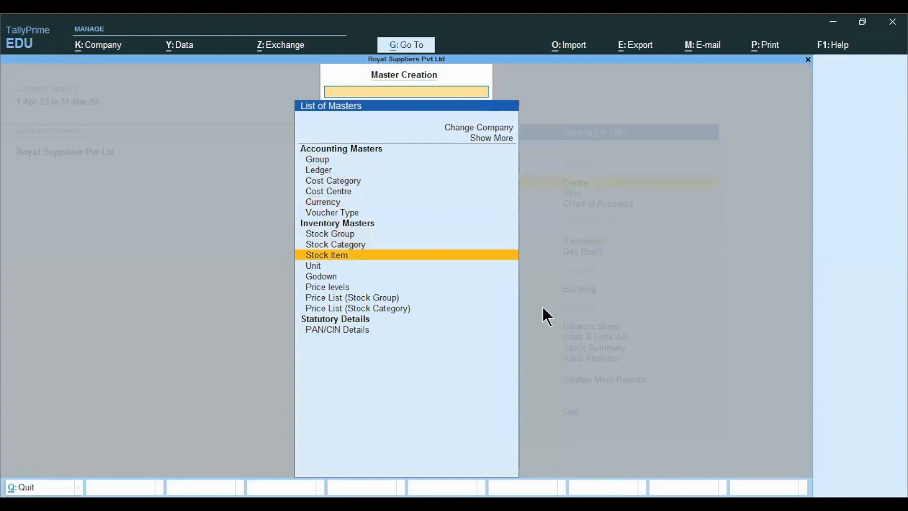
Start a new stock item named Parachute Hair Oil
key("Return")
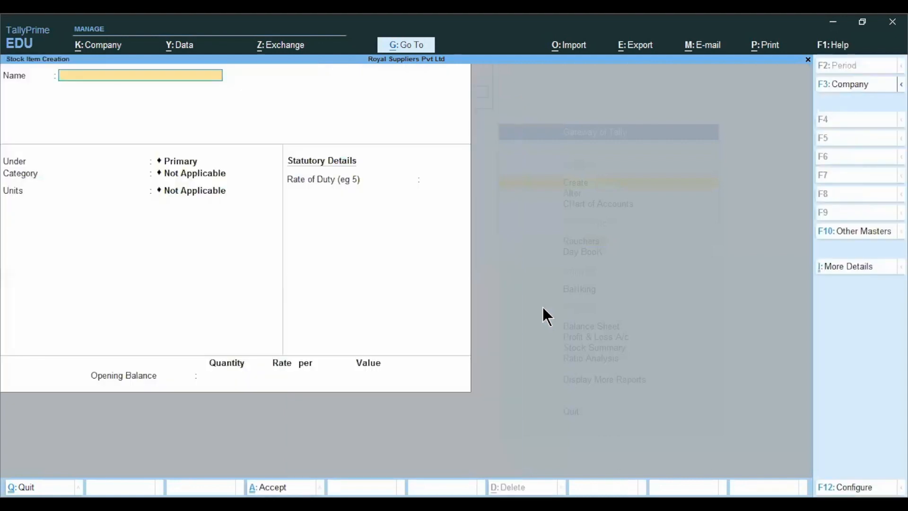
type("Parachute Hair Oil")
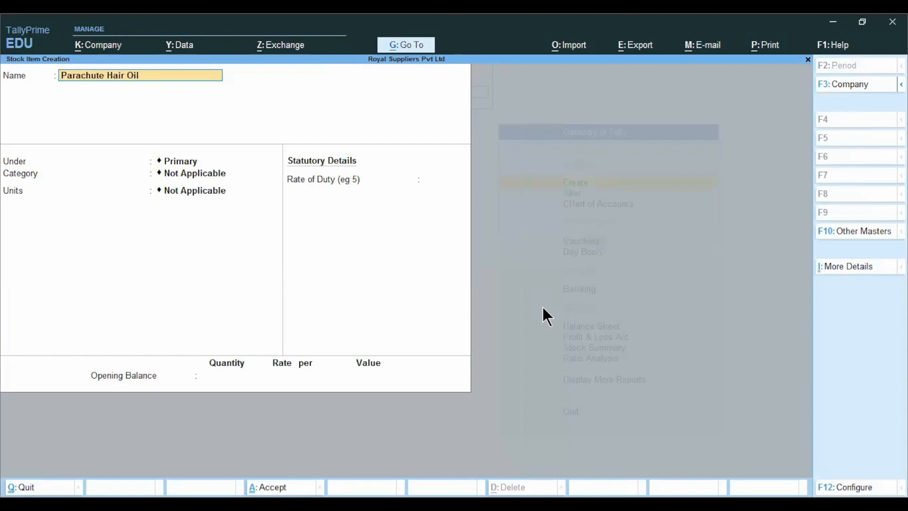
key("Return")
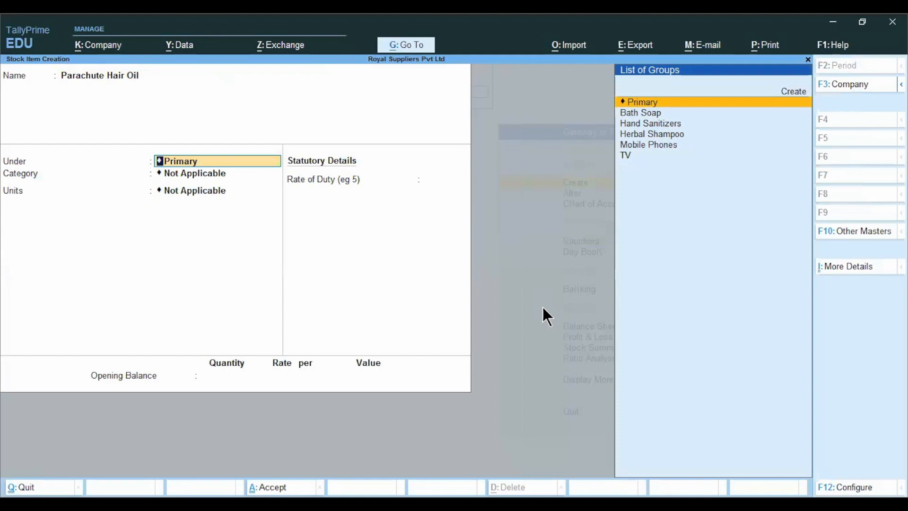
Create a stock group Hair Oil under Primary, with quantities not added, as the parent group of the stock item
key("alt+c")
type("Hair Oil")
key("Return")
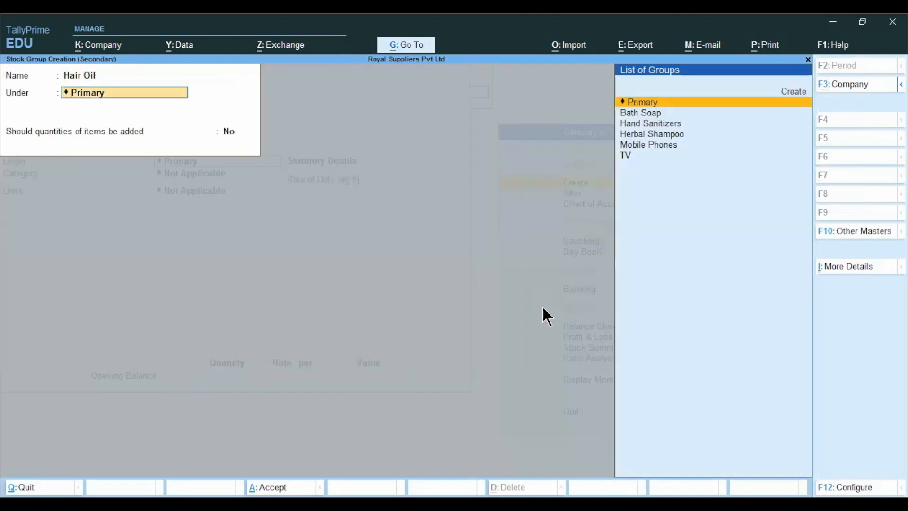
key("Return")
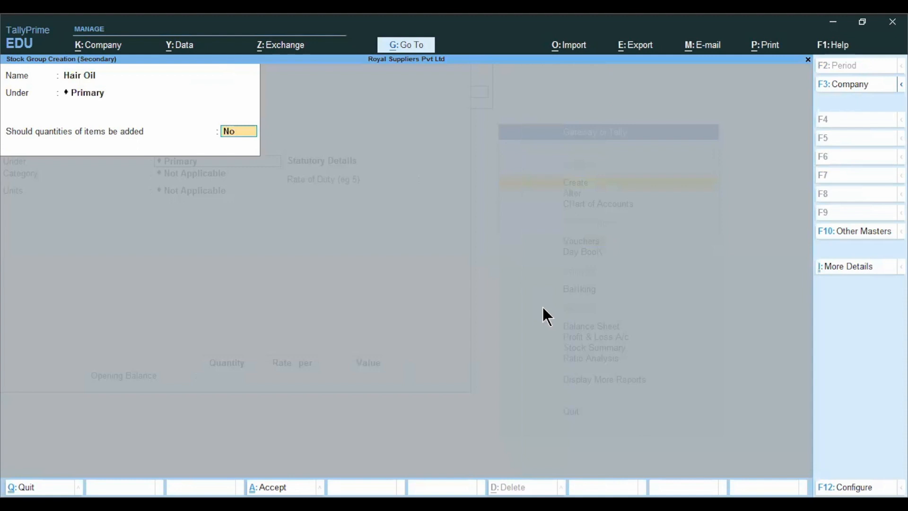
key("Return")
key("Return")
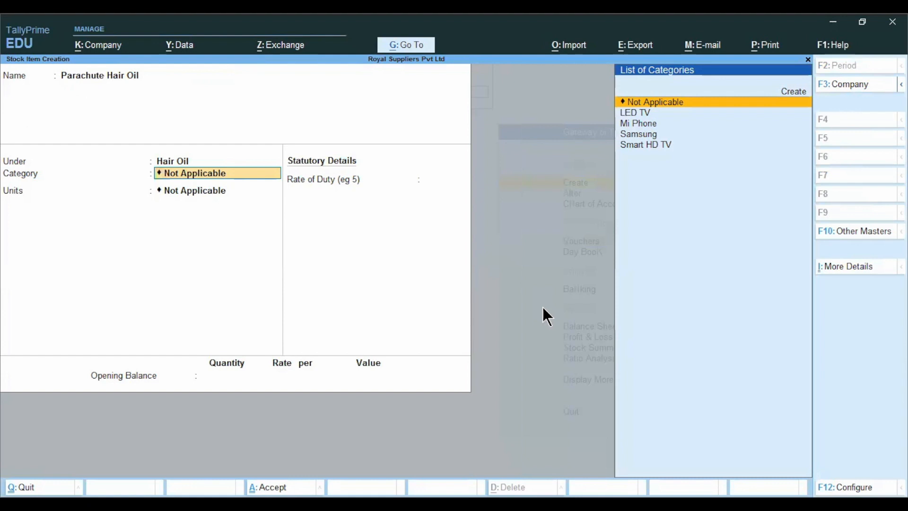
Keep the category Not Applicable and set the unit of Parachute Hair Oil to Bottle
key("Return")
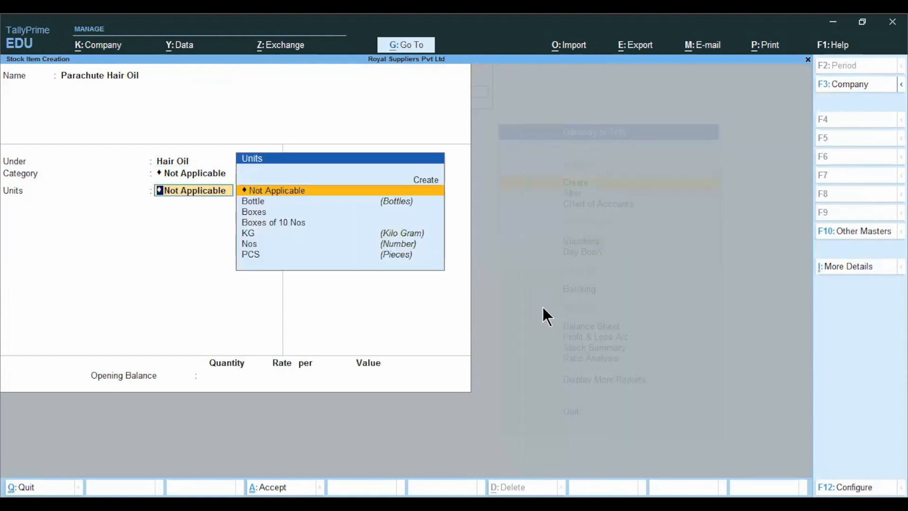
key("Down")
key("Return")
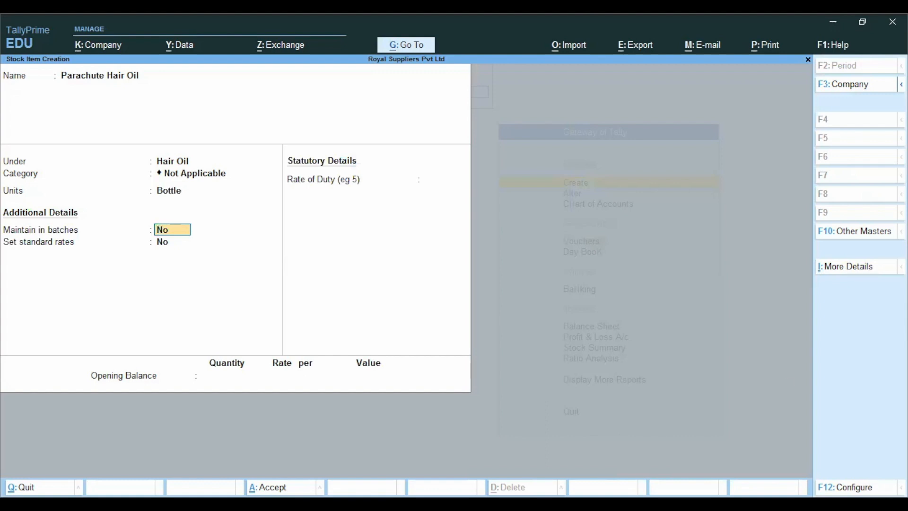
Review the inventory options in the stock item configuration, such as batches and standard buying and selling rates, and keep them as they are
key("F12")
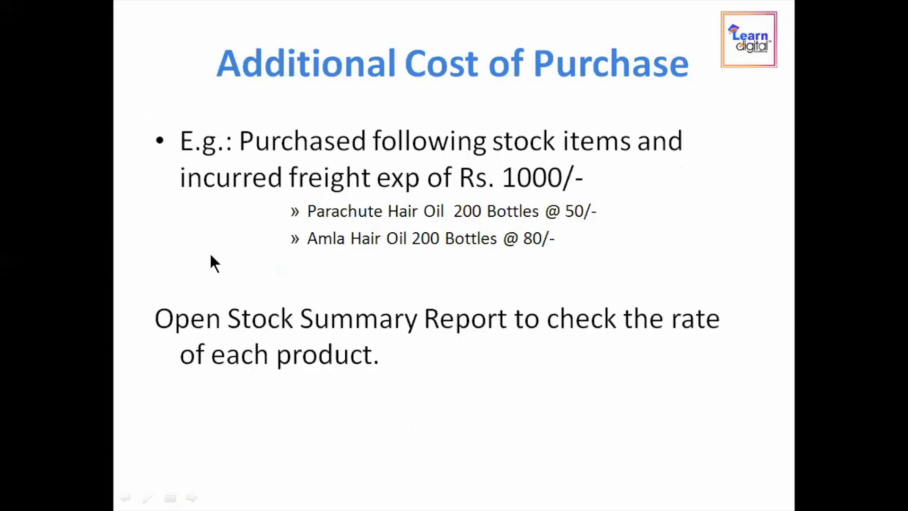
left_click(209, 253)
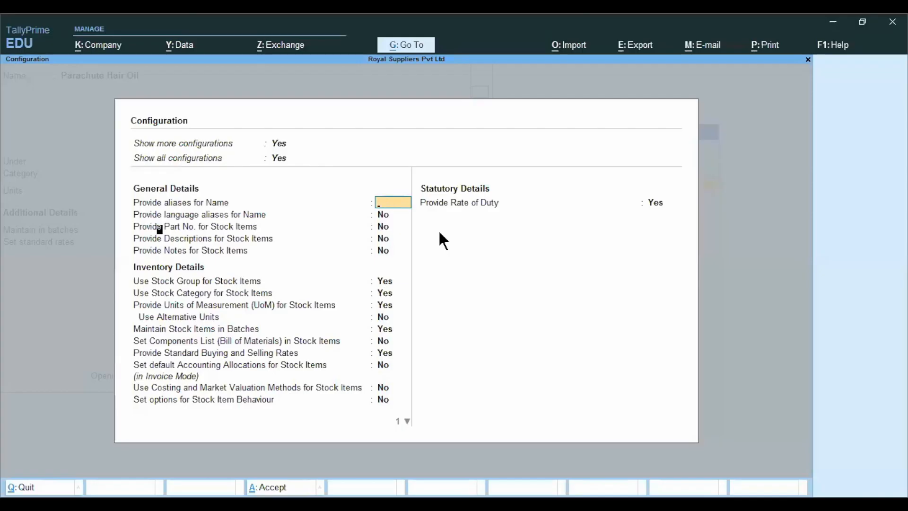
key("ctrl+a")
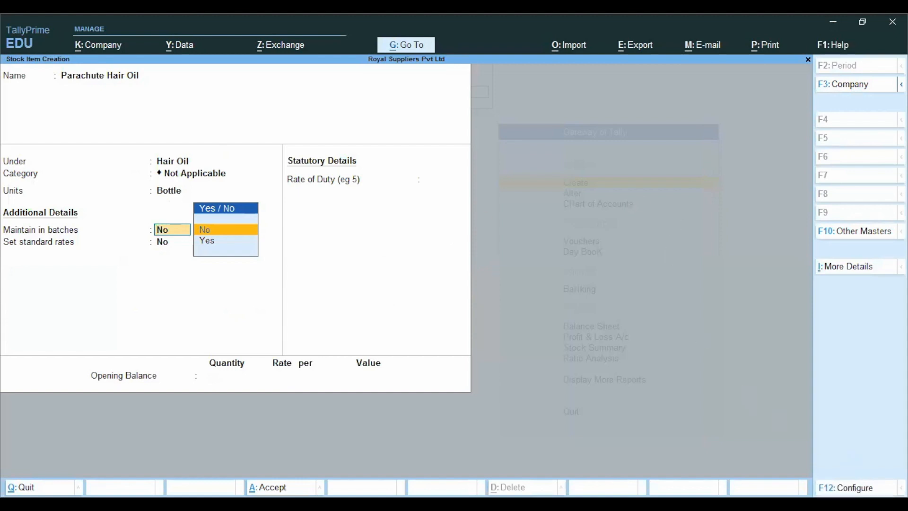
key("F12")
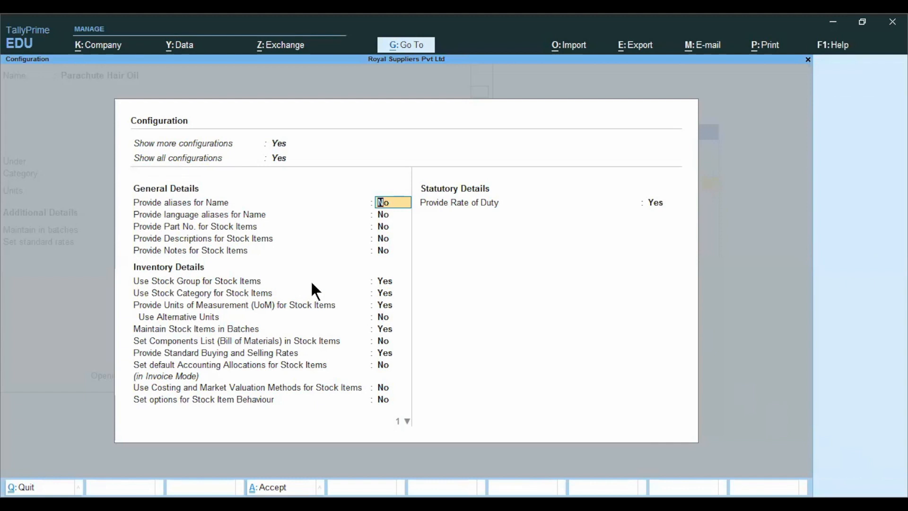
key("Return")
key("Return")
key("Return")
key("Return")
key("Return")
key("Return")
key("Return")
key("Return")
key("Return")
key("Up")
key("Up")
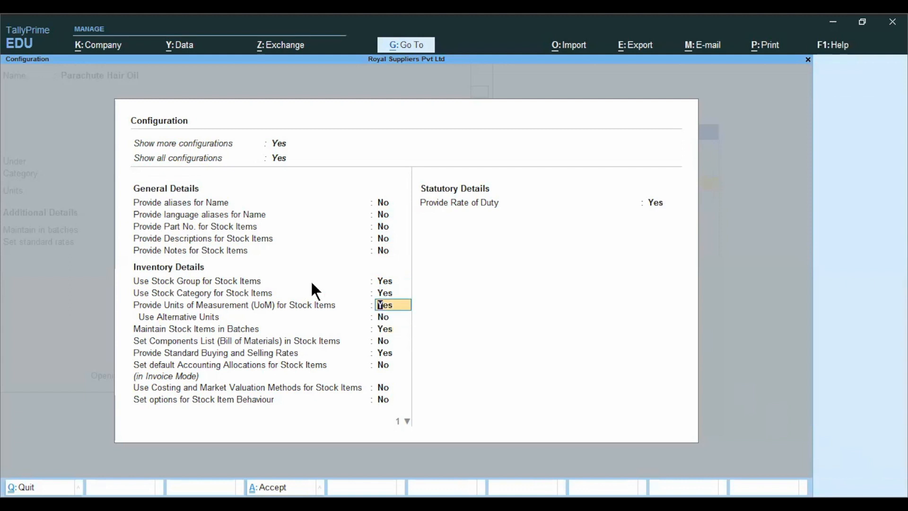
key("Down")
key("Down")
key("Down")
key("Down")
key("Down")
key("Up")
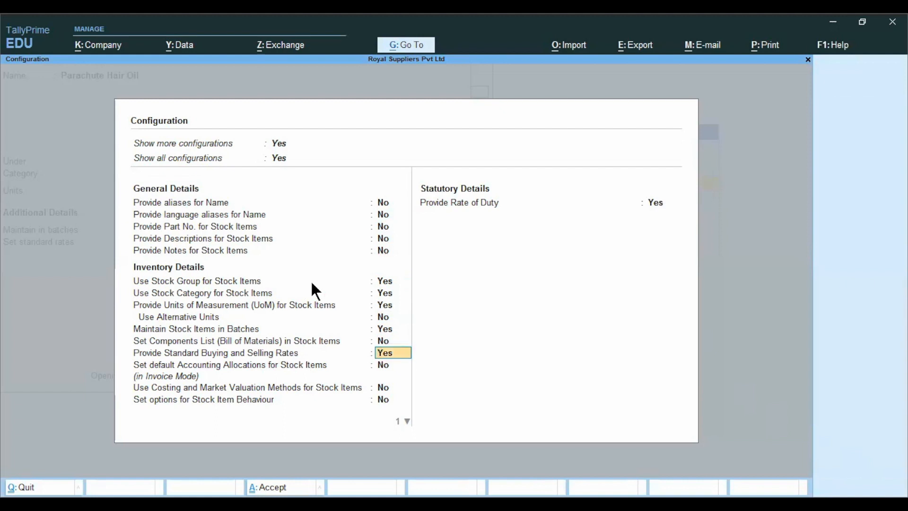
key("ctrl+a")
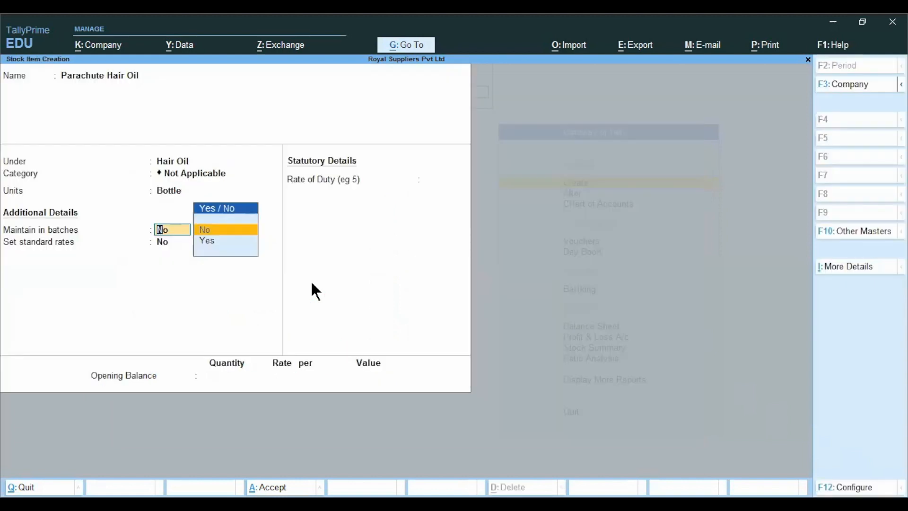
Keep batches and standard rates set to No, leave the duty rate and opening balance empty, and save Parachute Hair Oil
key("Return")
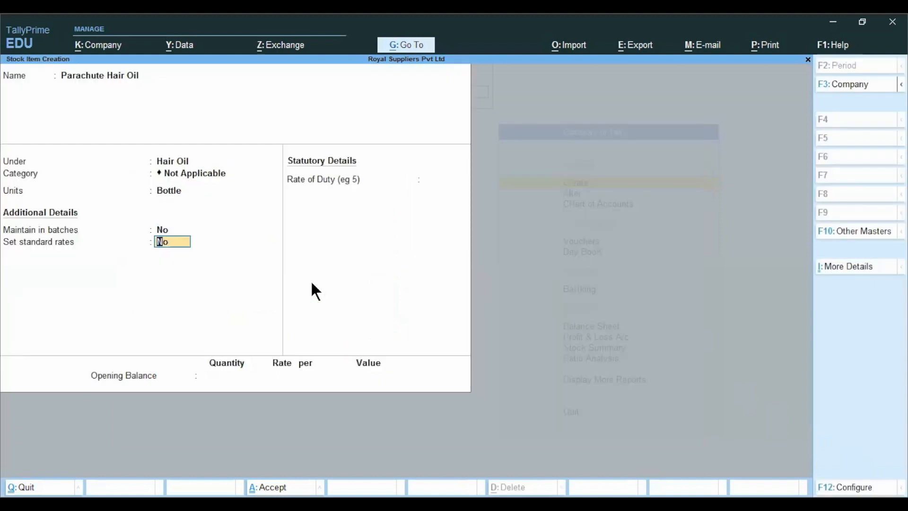
key("Return")
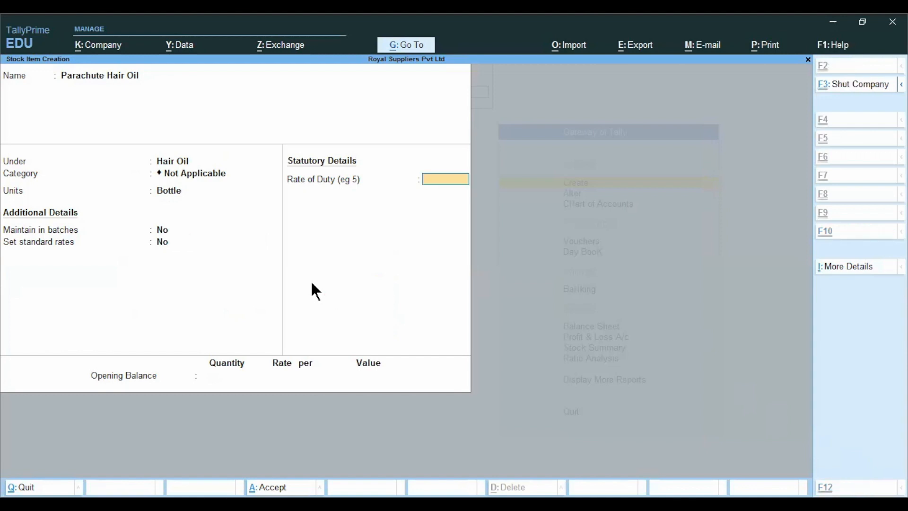
key("Return")
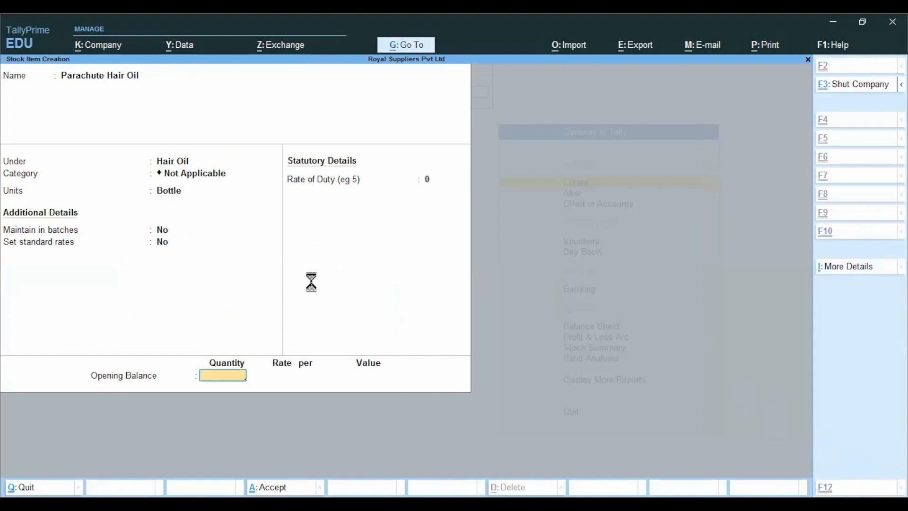
key("Return")
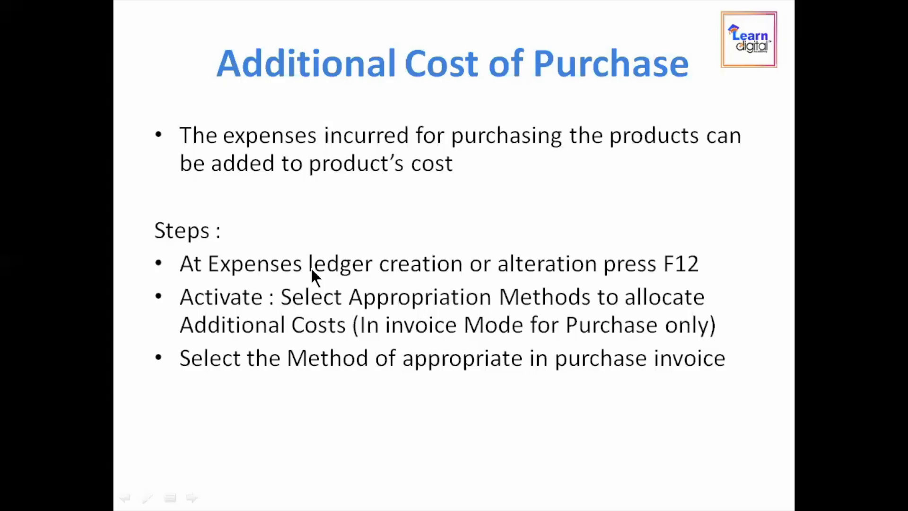
left_click(311, 268)
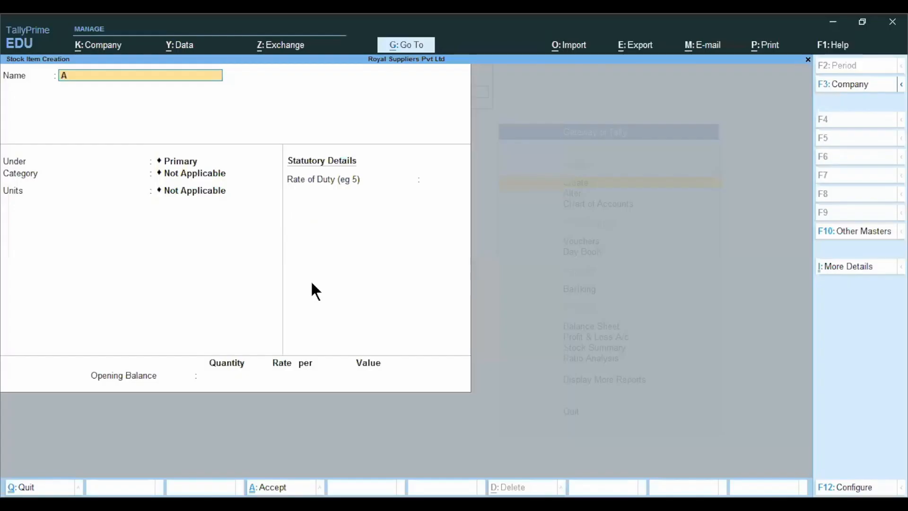
Create and save the stock item Amal Hair Oil under the Hair Oil group, with category Not Applicable and unit Bottle
type("Amal Hair Oil")
key("Return")
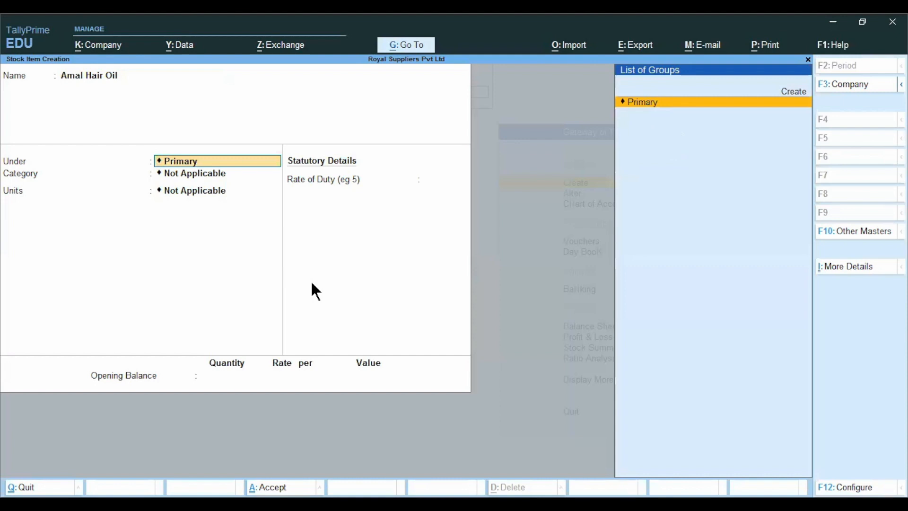
key("BackSpace")
key("Down")
key("Down")
key("Return")
key("Return")
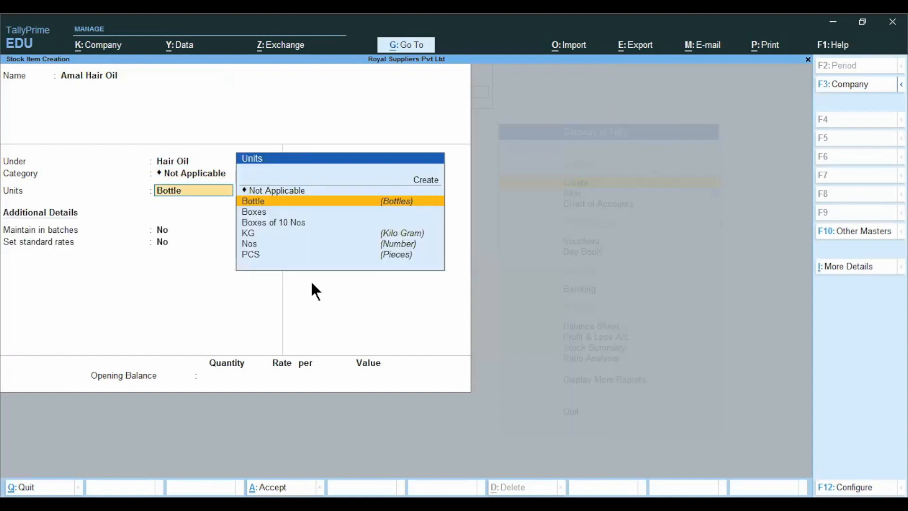
key("Return")
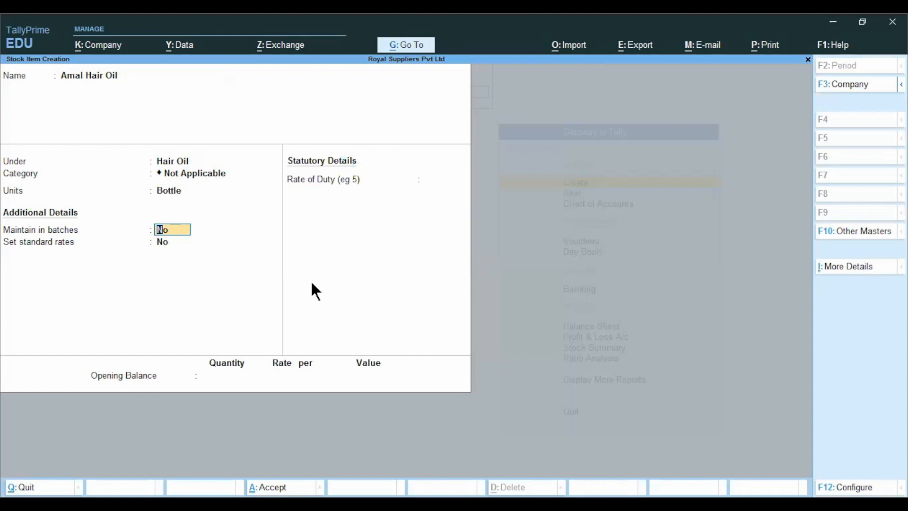
key("ctrl")
key("ctrl+a")
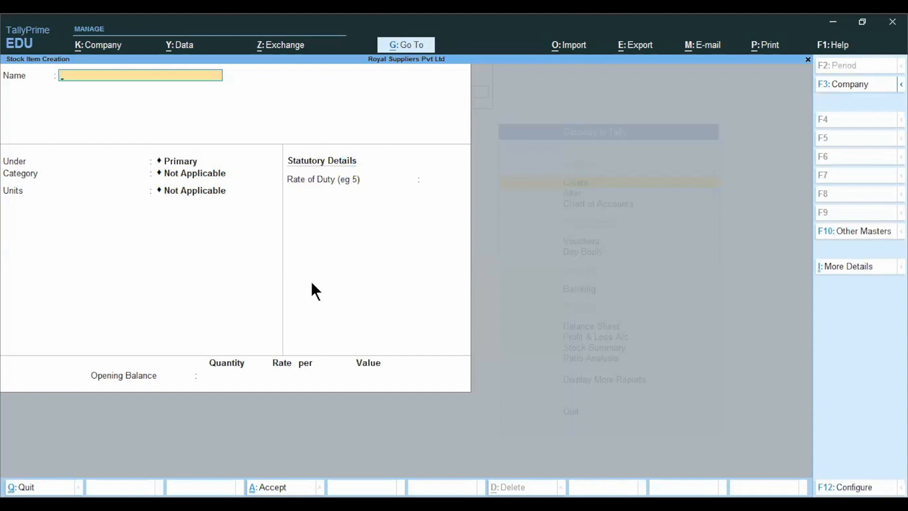
Leave stock item creation and start a new ledger named Freight Exp under Direct Expenses
key("Escape")
key("Escape")
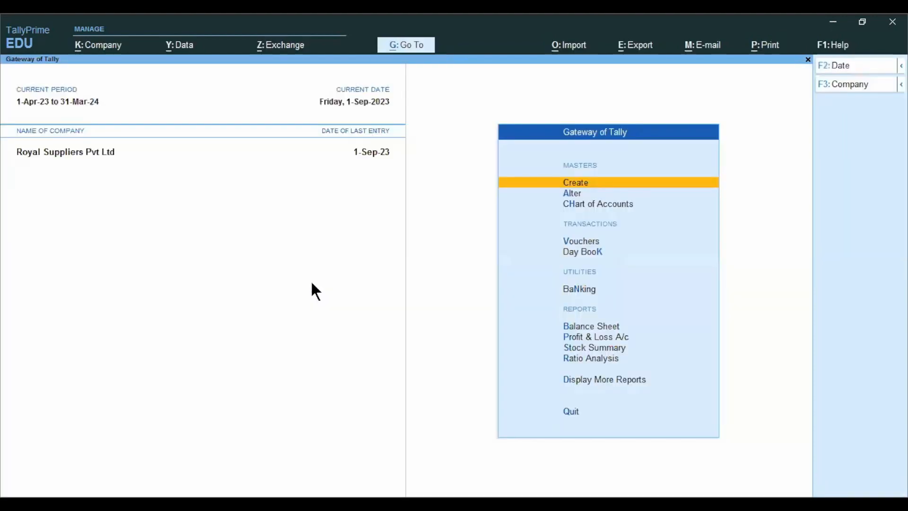
key("Return")
key("Down")
key("Return")
type("Freight Exp")
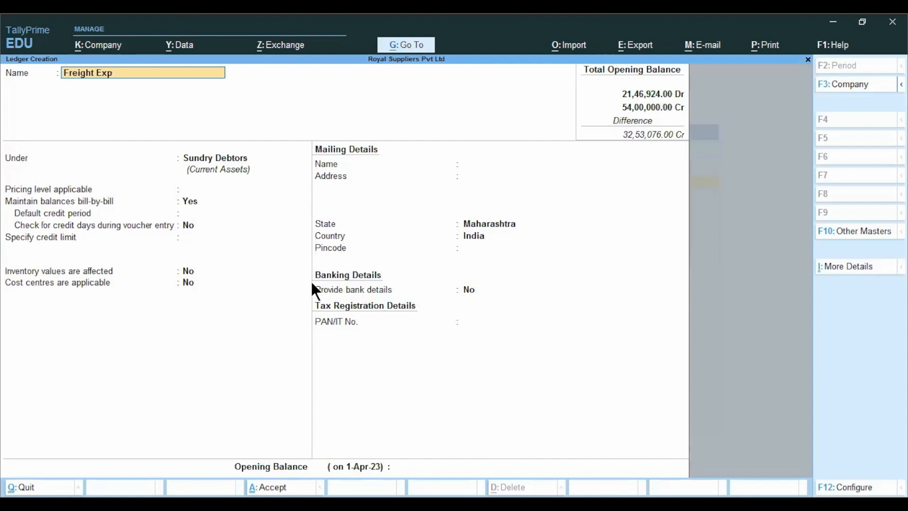
key("Return")
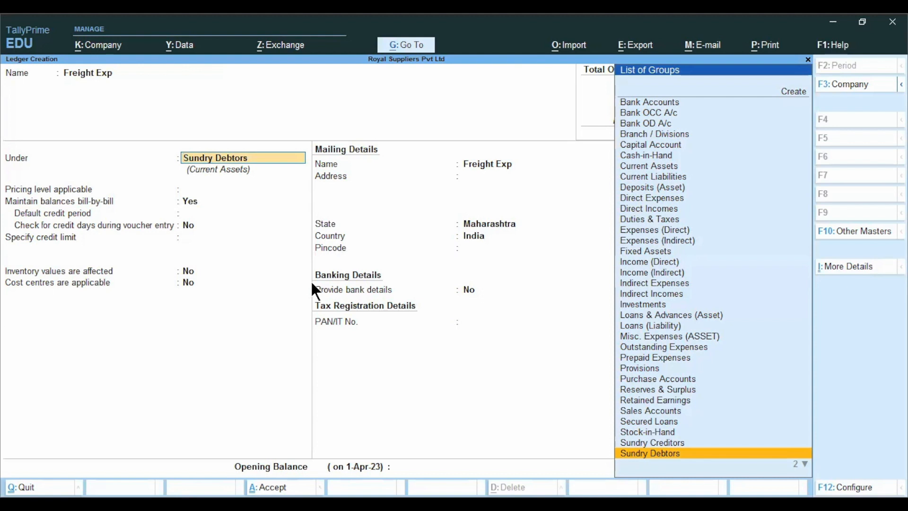
type("D")
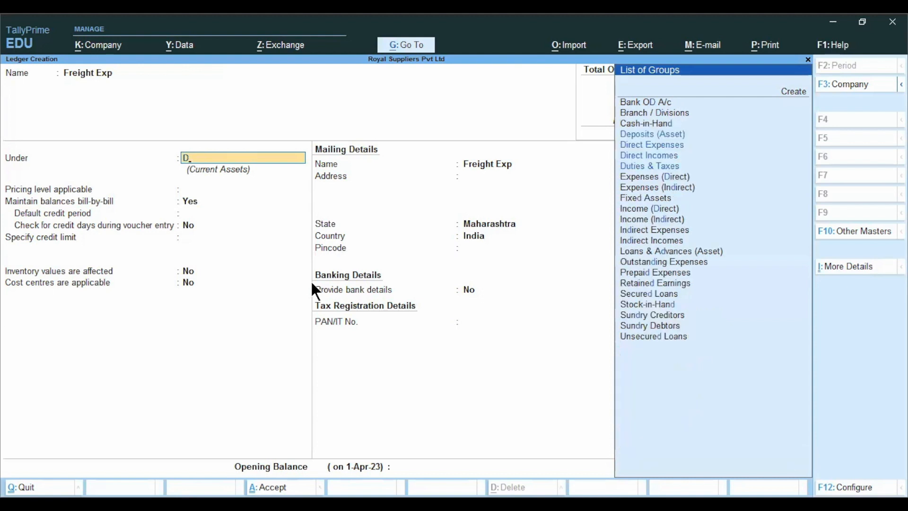
type("i")
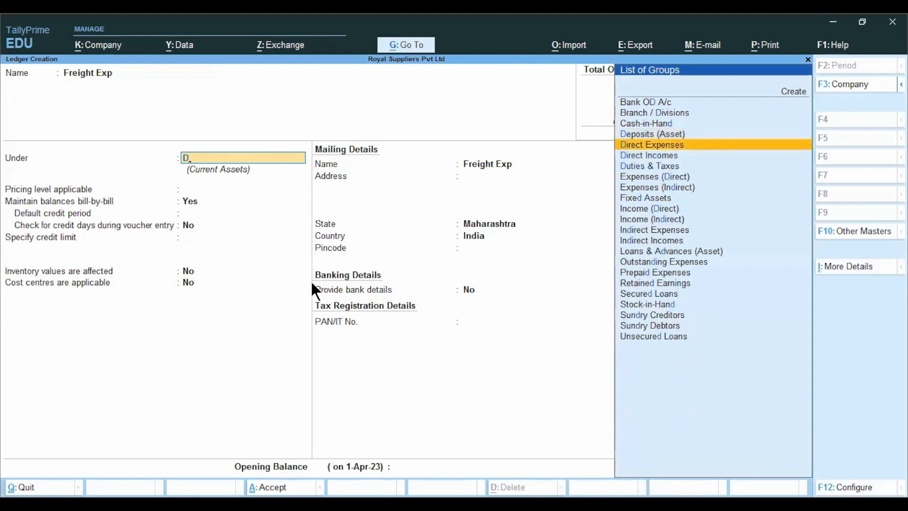
key("Return")
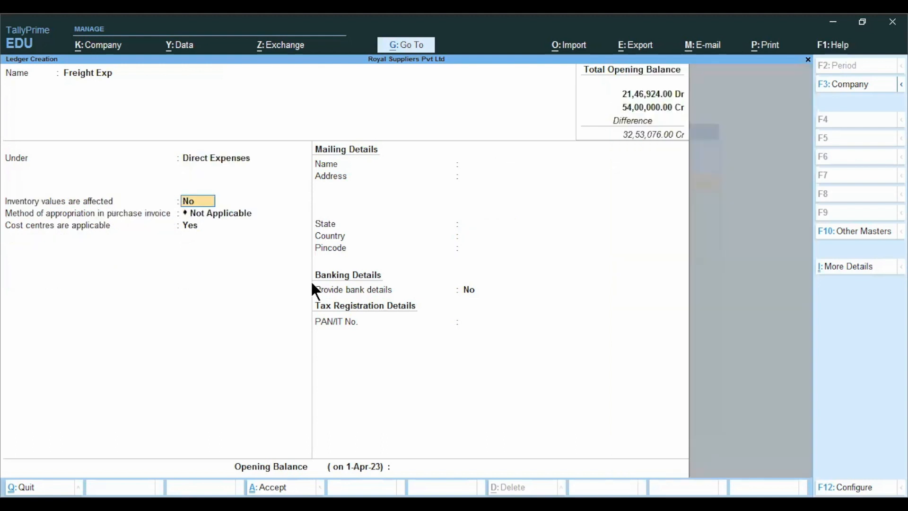
Check the ledger configuration option for selecting appropriation methods to allocate additional costs, and keep it set to Yes
left_click(845, 487)
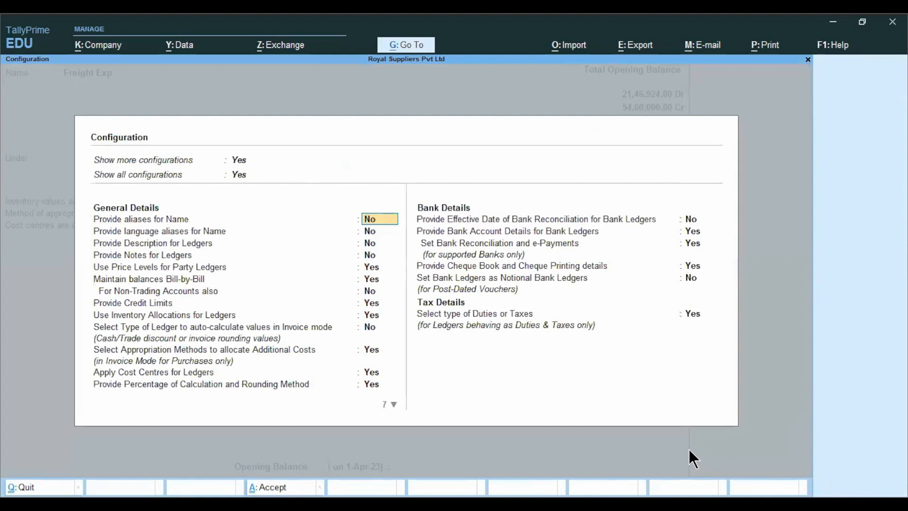
key("Down")
key("Down")
key("Down")
key("Down")
key("Down")
key("Down")
key("Down")
key("Down")
key("Down")
key("Down")
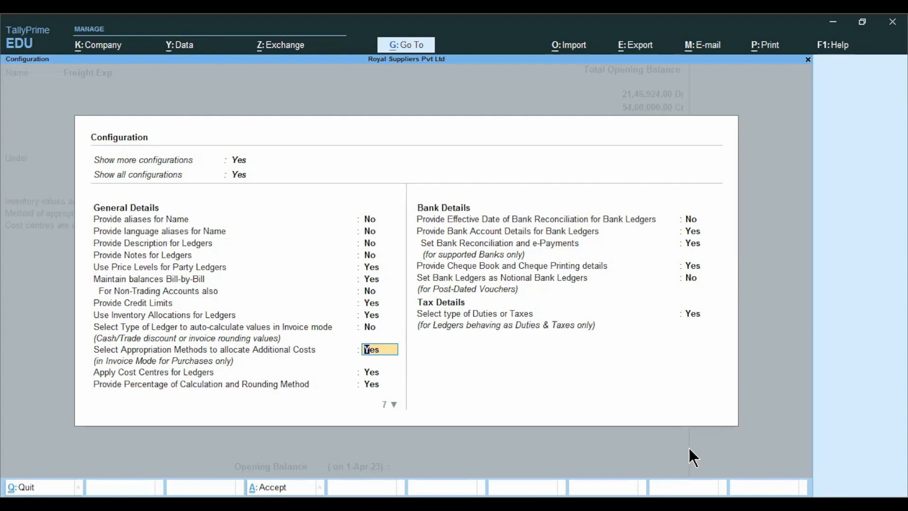
key("Return")
key("ctrl+a")
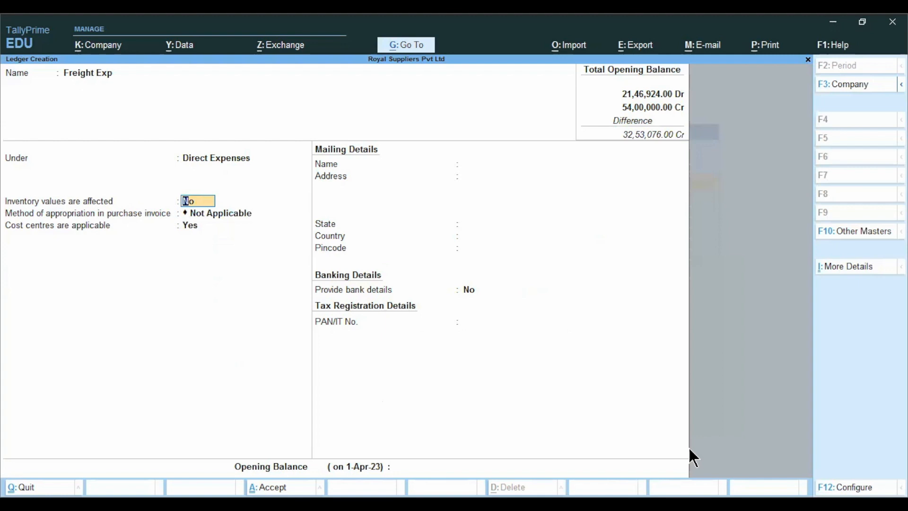
Keep inventory values affected at No and set the Freight Exp ledger's method of appropriation in purchase invoice to Appropriate by Qty
key("Return")
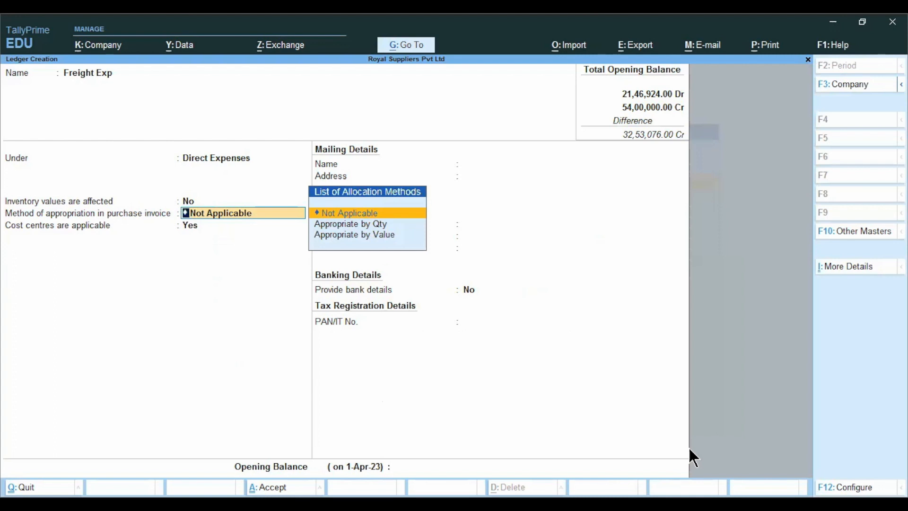
key("Down")
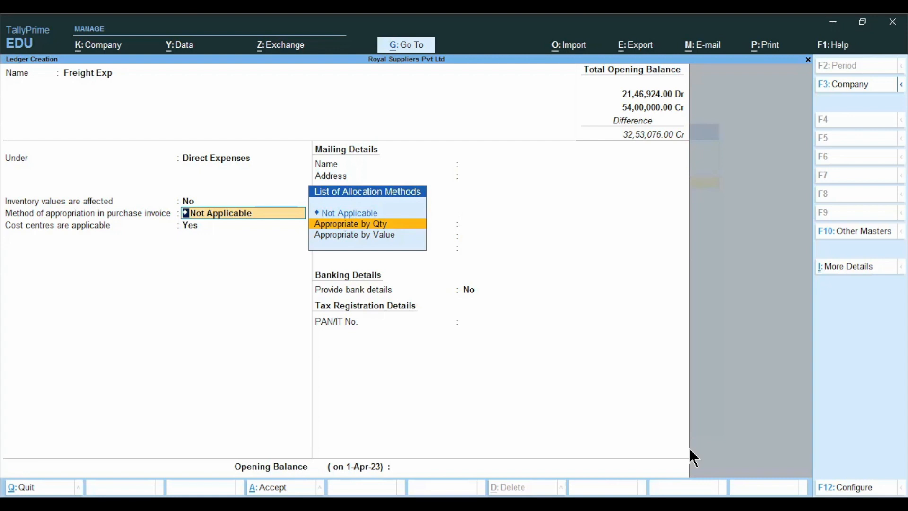
key("Down")
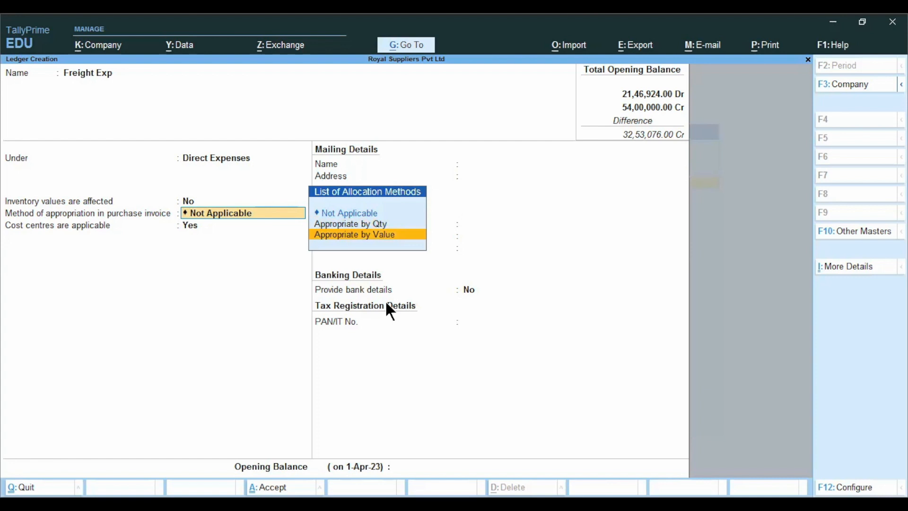
key("Up")
key("Down")
key("Up")
key("Down")
key("Up")
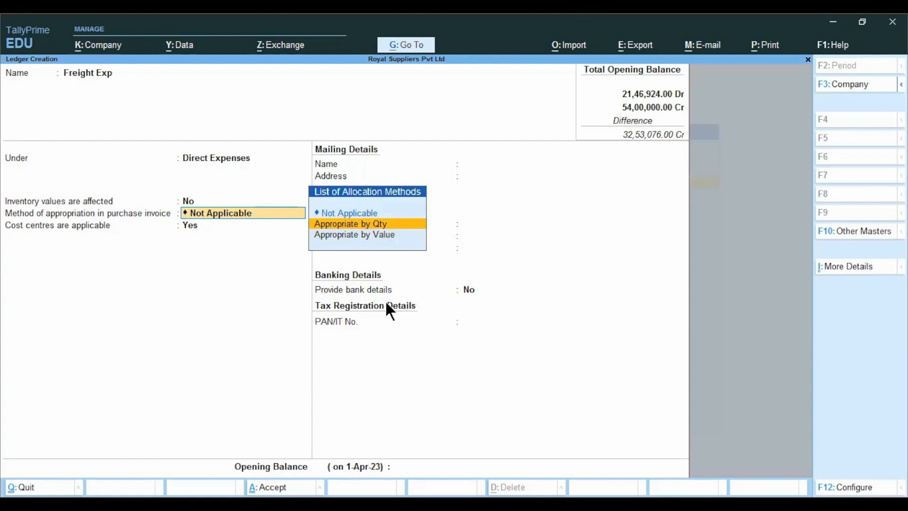
key("Return")
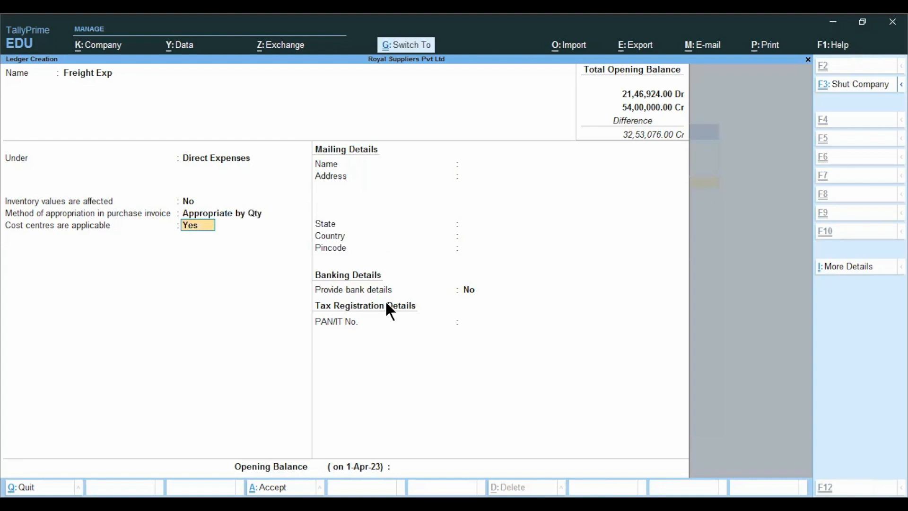
Set cost centres applicable to No, save the Freight Exp ledger, and return to the Gateway of Tally
type("n")
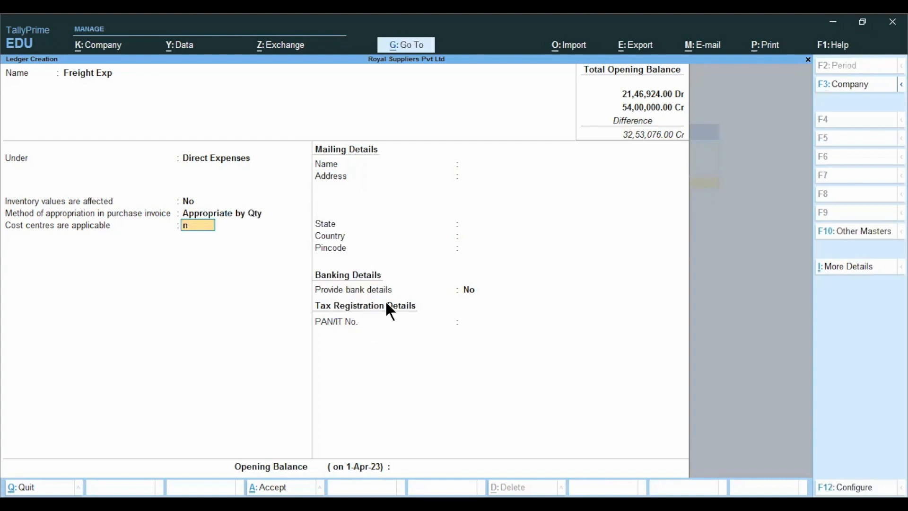
key("Return")
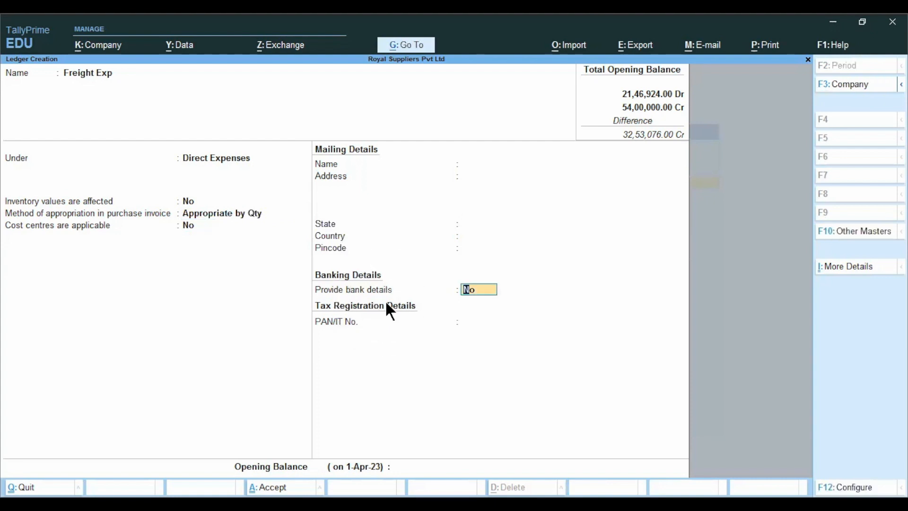
key("ctrl")
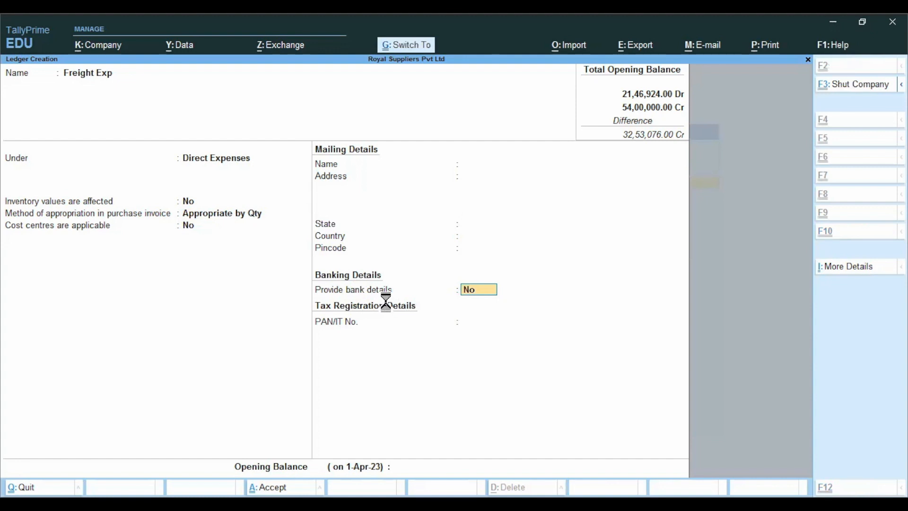
key("ctrl+a")
key("Escape")
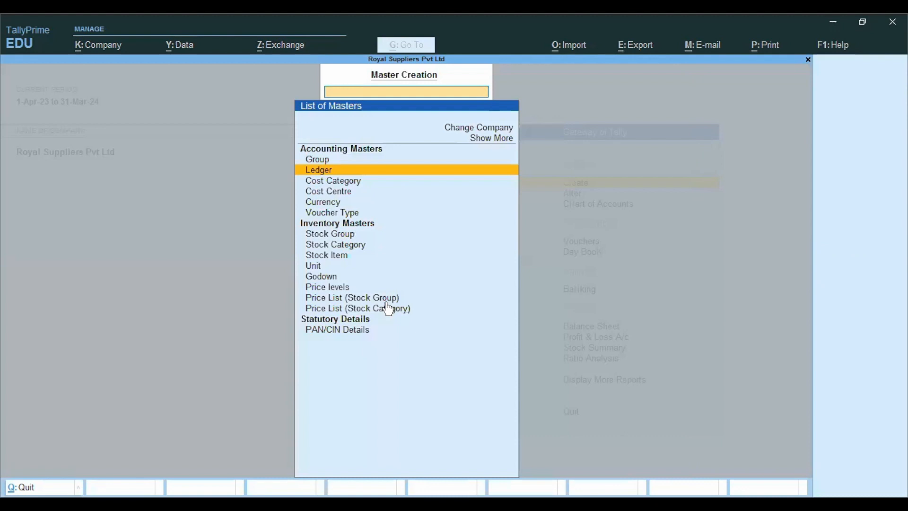
key("Escape")
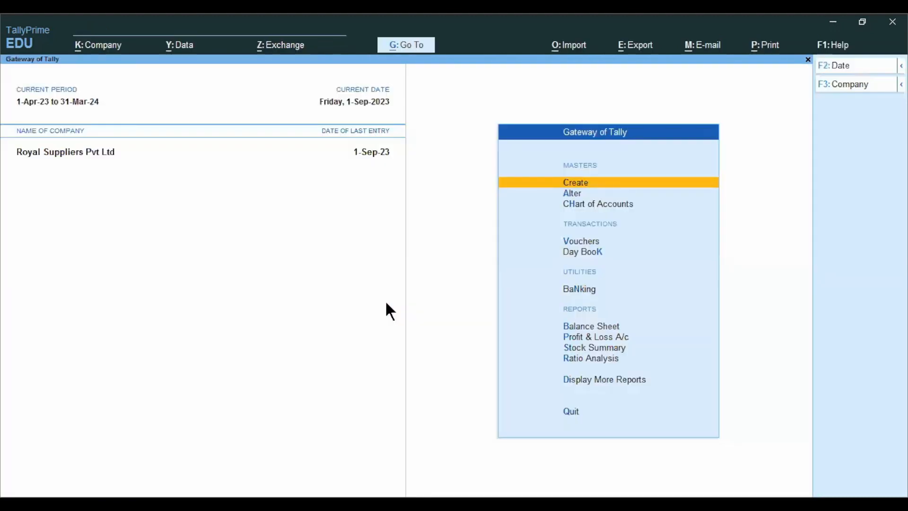
Start a purchase voucher dated 1-Apr-23 and enter the supplier invoice number pur-35
key("Down")
key("Down")
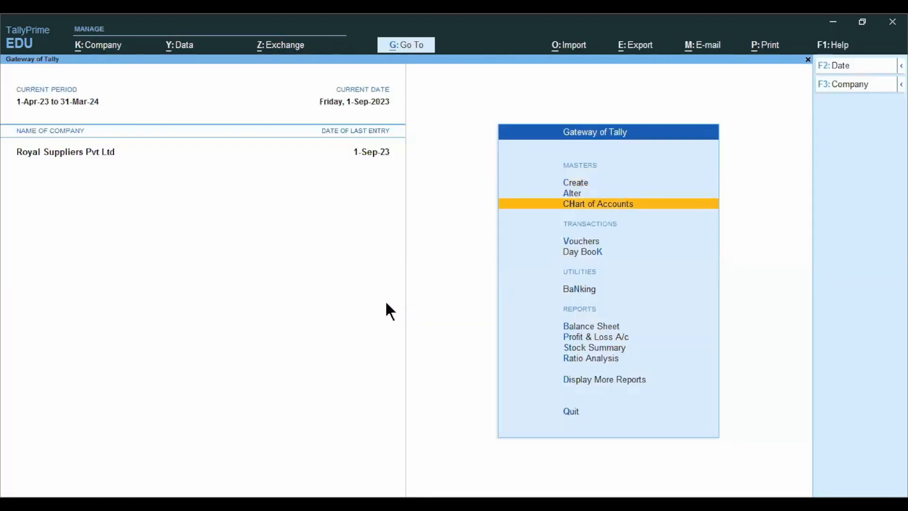
key("F8")
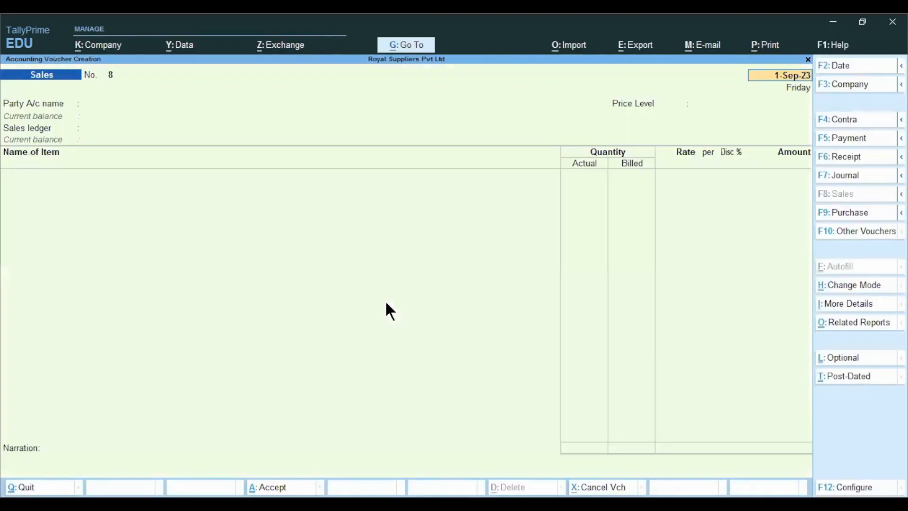
left_click(849, 217)
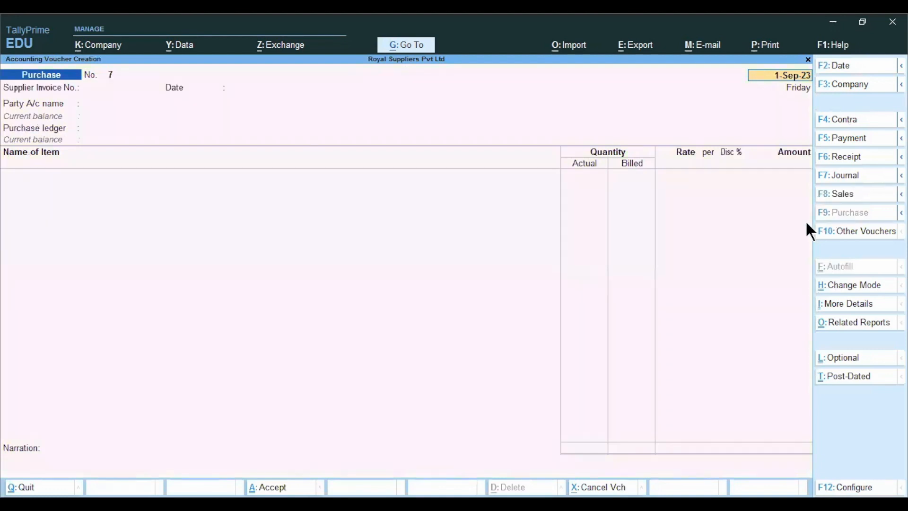
key("Return")
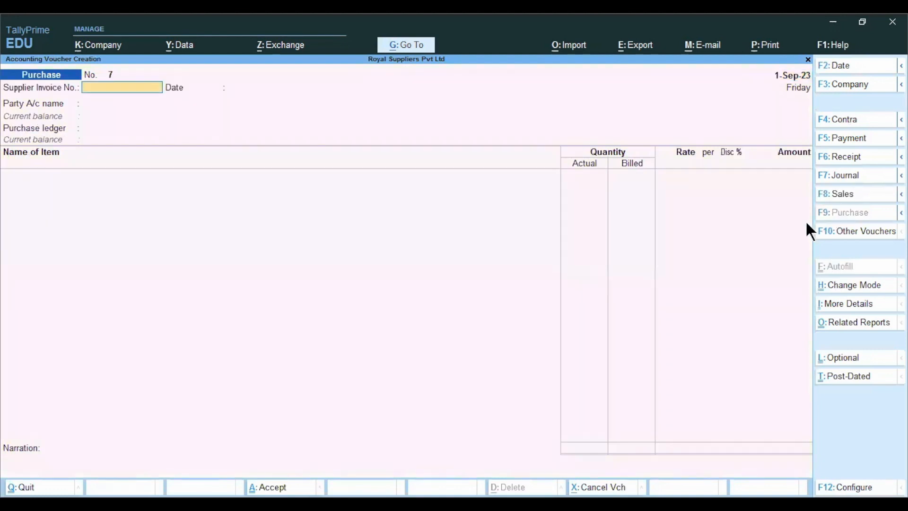
key("F2")
key("BackSpace")
type("1.4")
key("Return")
type("pur-35")
key("Return")
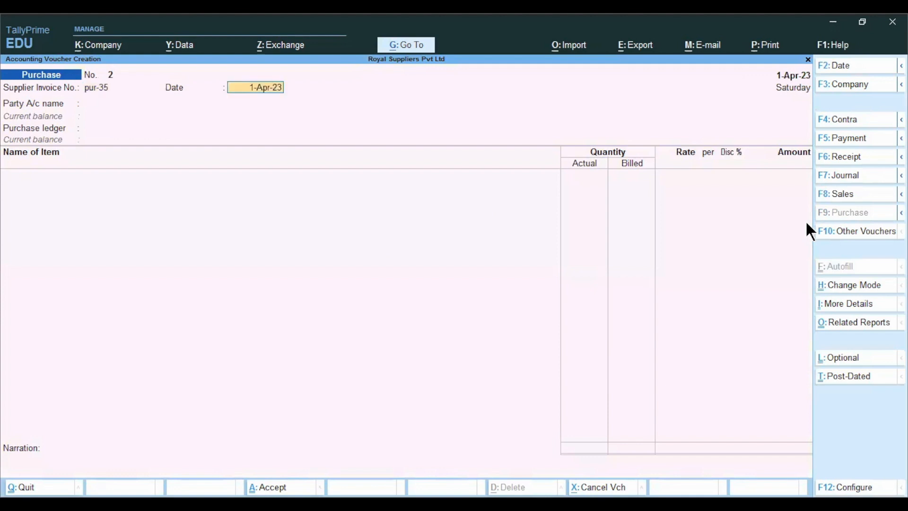
Choose Cash as the party account, accept its default receipt and party details, and use Purchase A/c as the purchase ledger
key("Return")
key("Down")
key("Down")
key("Down")
key("Down")
key("Return")
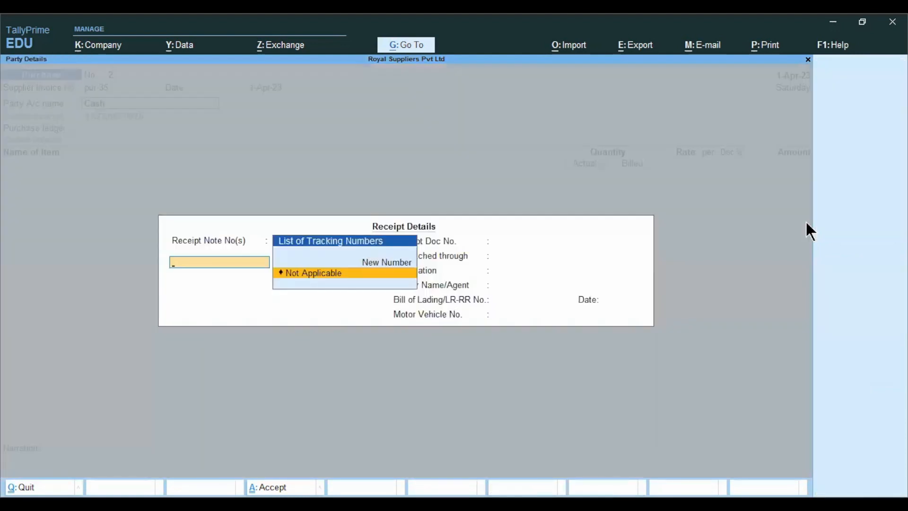
key("Return")
key("Return")
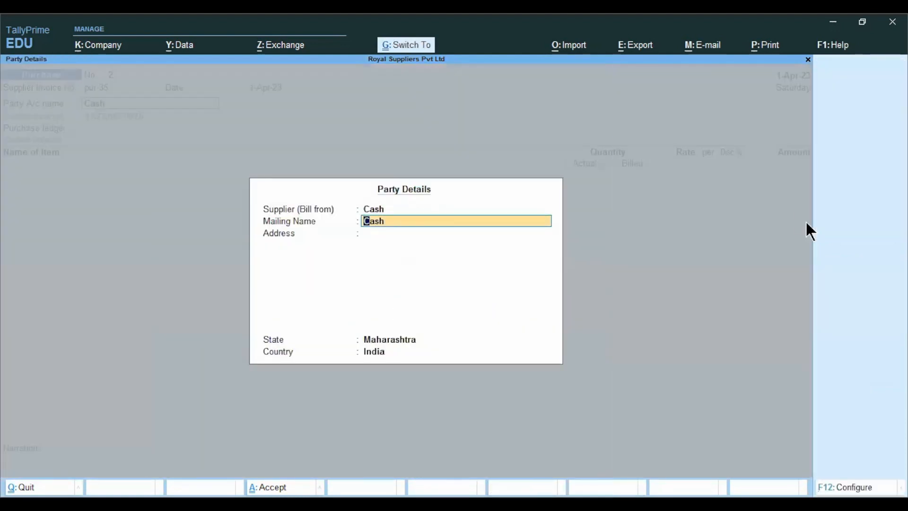
key("ctrl+a")
key("Return")
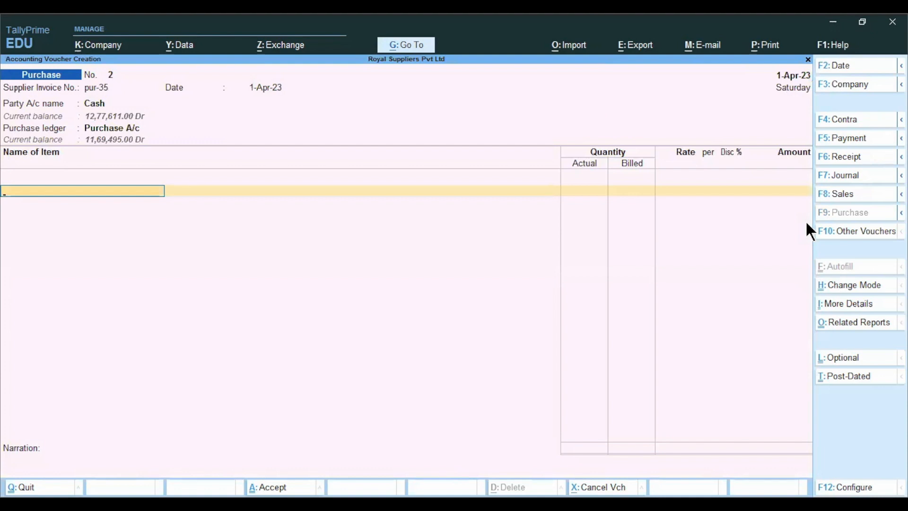
Add Parachute Hair Oil with tracking and order numbers Not Applicable, allocating 200 bottles to the M G Road godown
type("p")
key("Return")
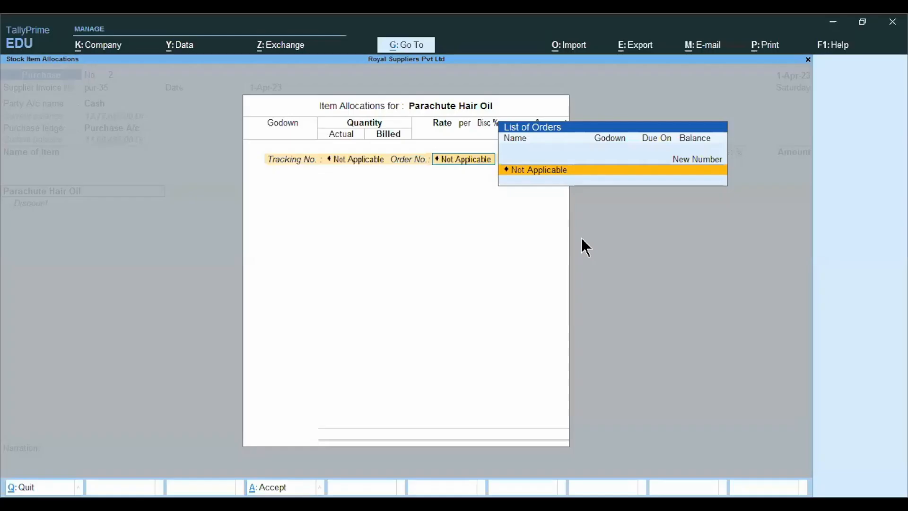
key("Return")
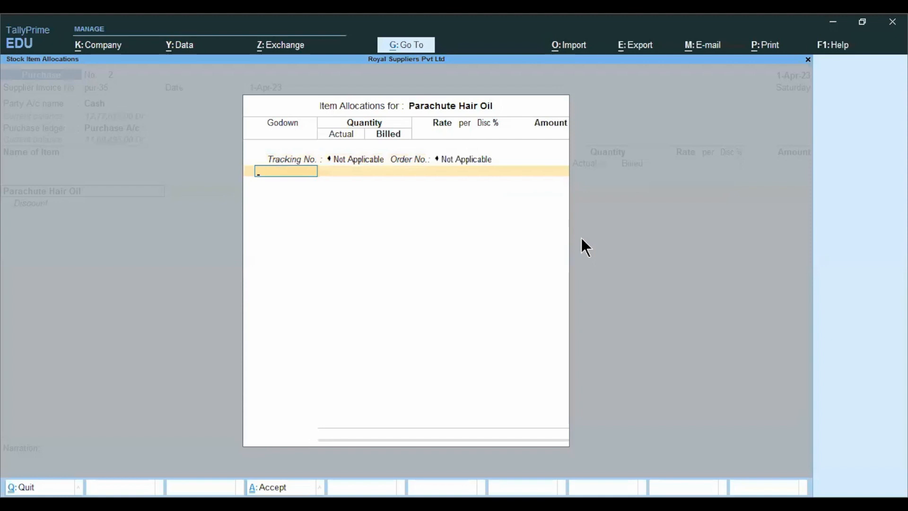
key("Down")
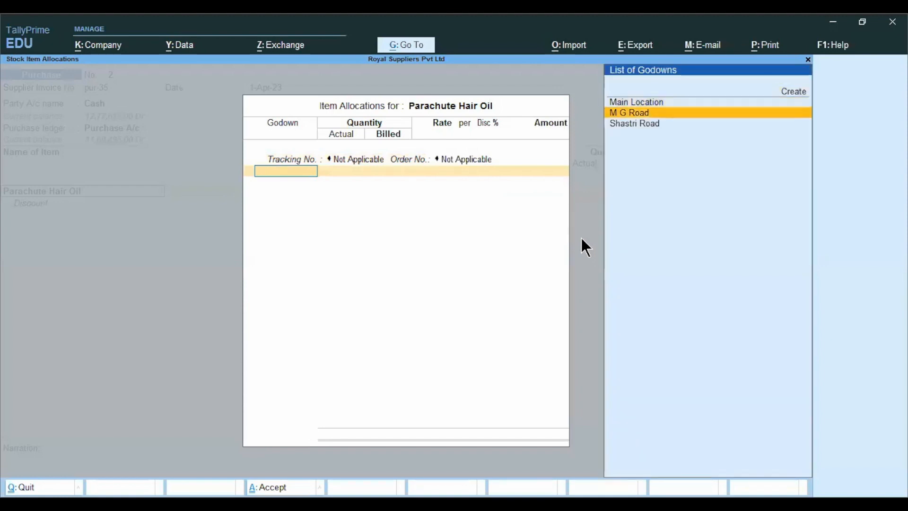
key("Return")
type("200")
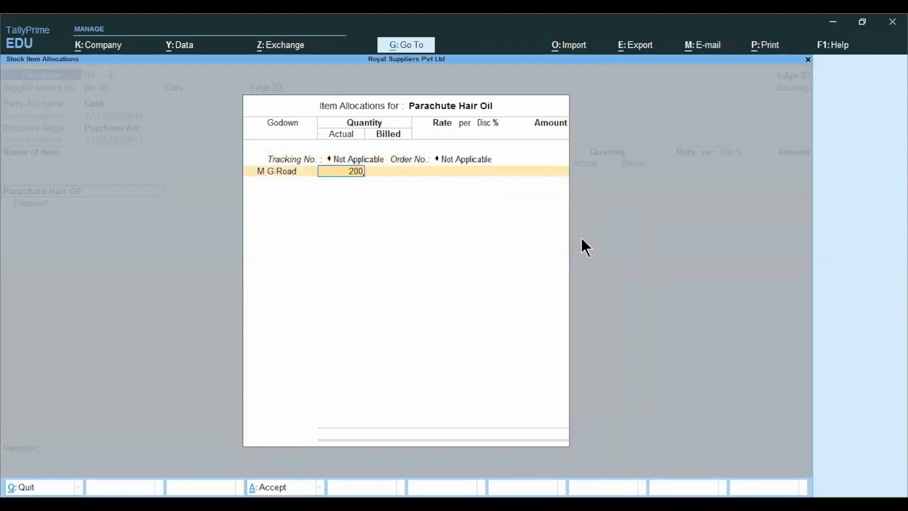
key("Return")
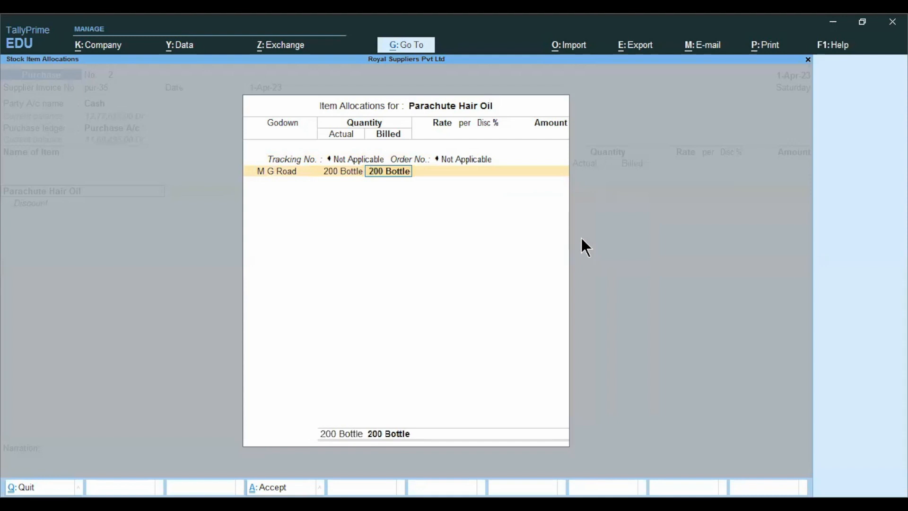
Set the Parachute Hair Oil rate to 50 per bottle without a discount and complete its item line
key("Return")
type("50")
key("Return")
key("Return")
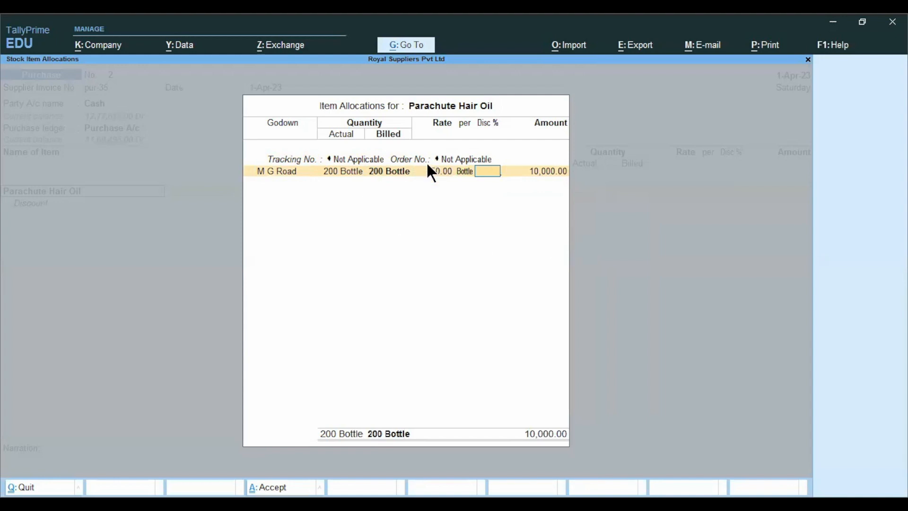
key("Return")
key("Return")
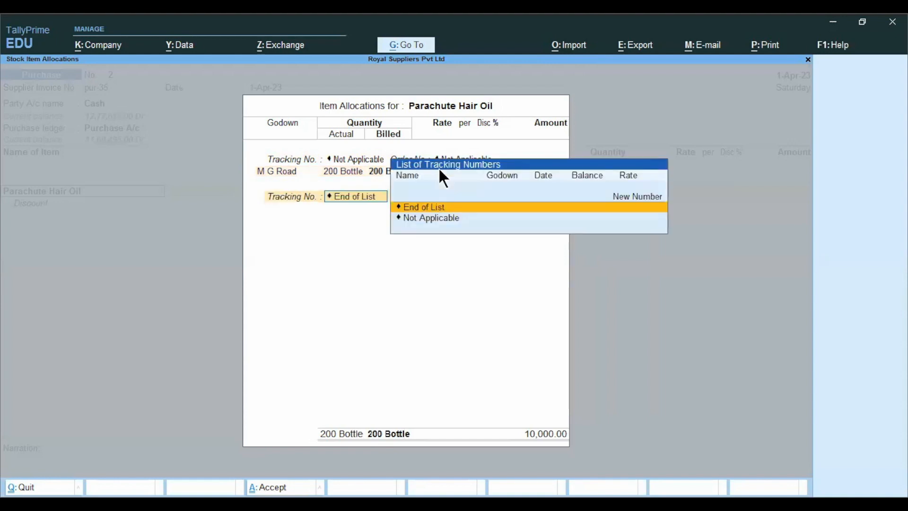
key("Return")
key("Return")
key("Return")
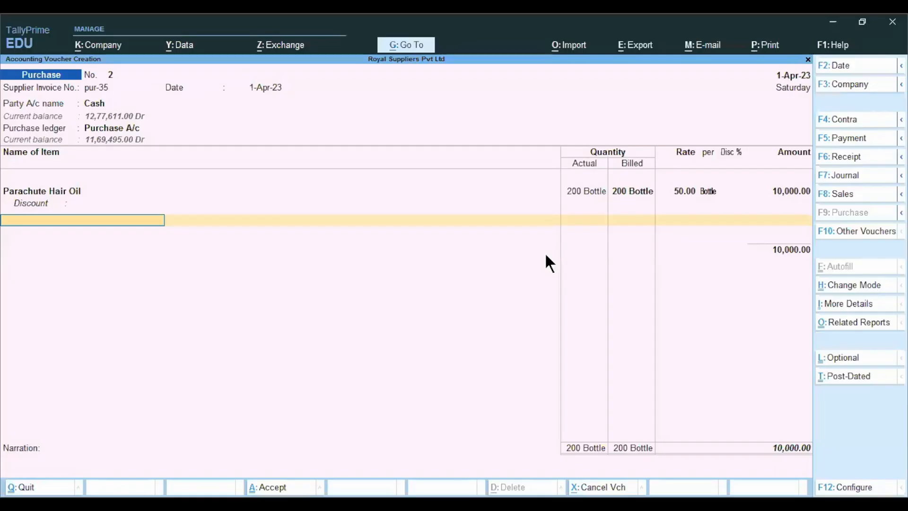
Add Amal Hair Oil with tracking and order numbers Not Applicable, allocating 200 bottles to the M G Road godown
type("Am")
key("Return")
key("Return")
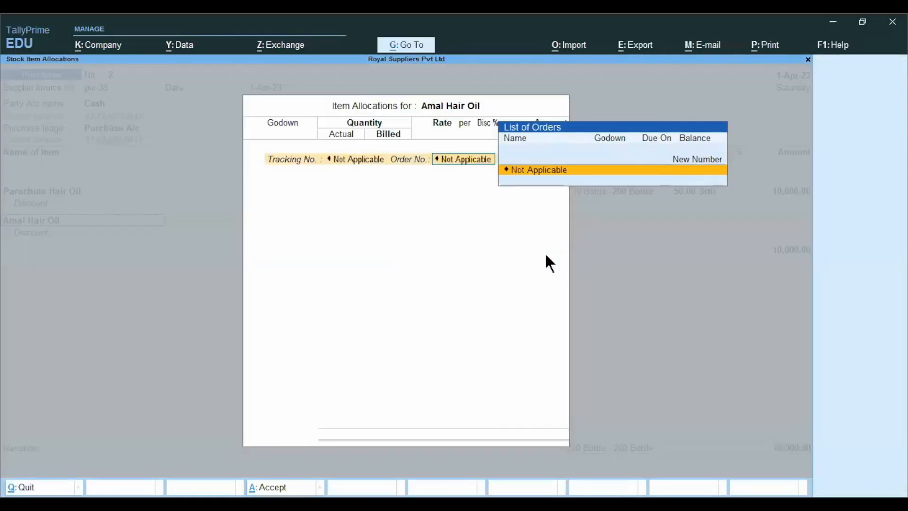
key("Return")
key("Down")
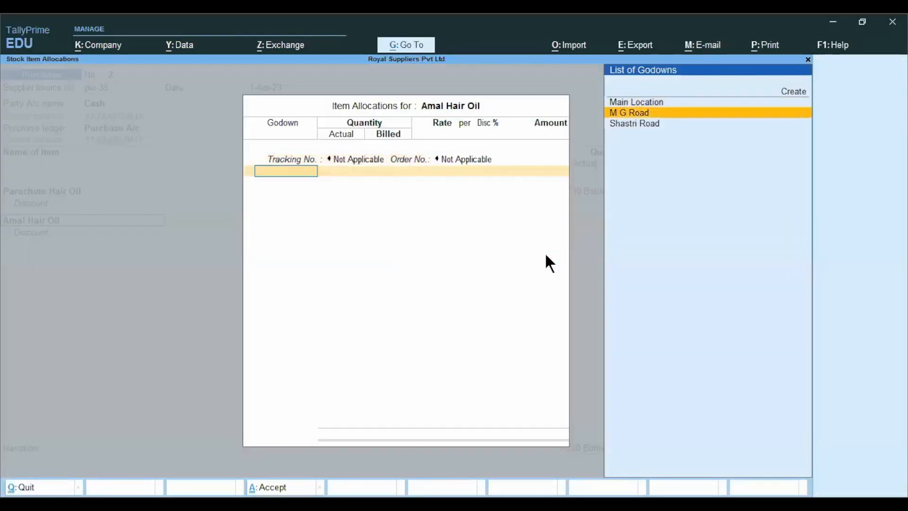
key("Return")
type("200")
key("Return")
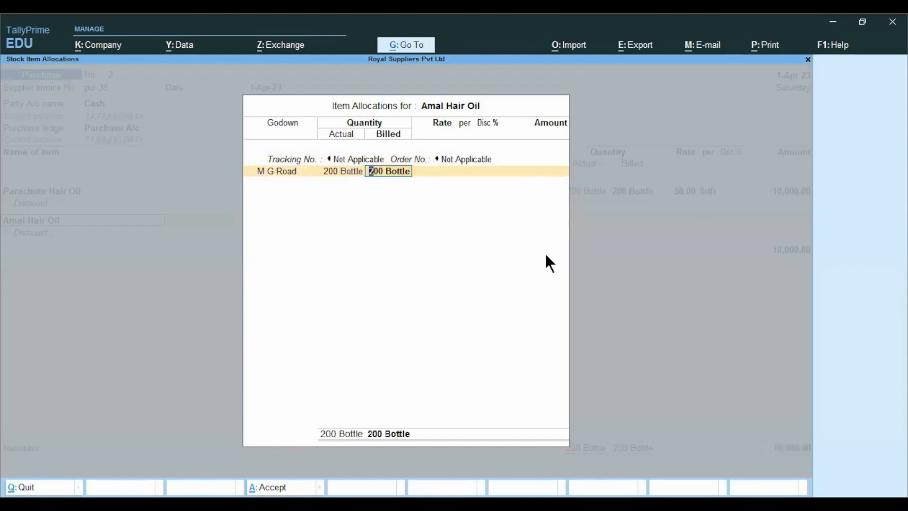
Set the Amal Hair Oil rate to 80 per bottle without a discount and end the item list
key("Return")
type("80")
key("Return")
key("Return")
key("Return")
key("Return")
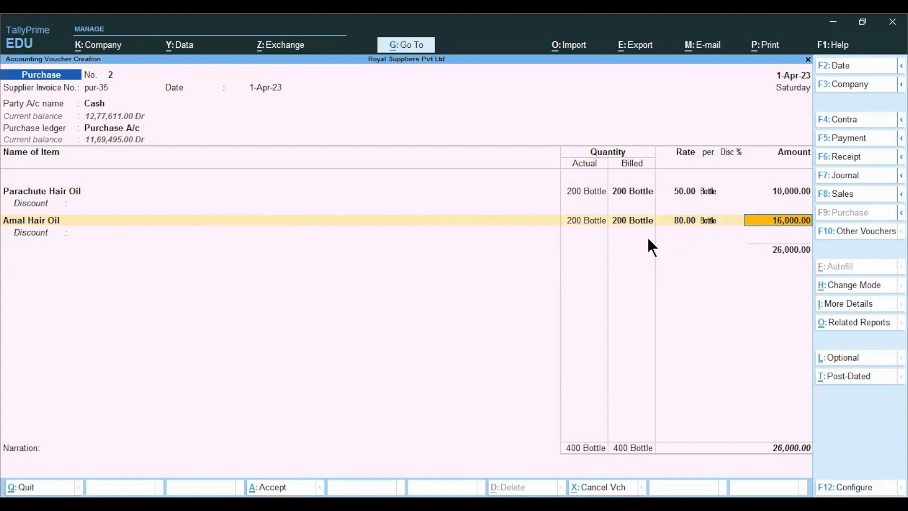
key("Return")
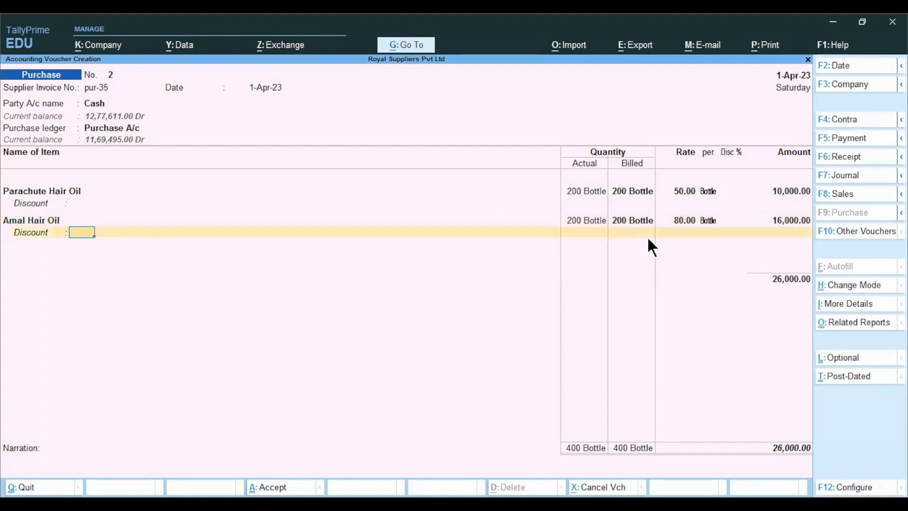
key("Return")
key("Return")
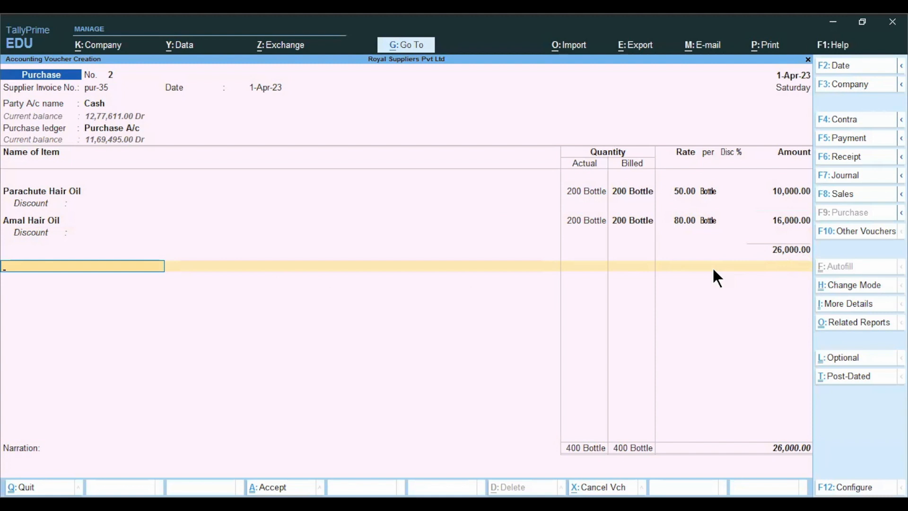
Check the freight amount on the example slide and add the Freight Exp ledger to the purchase voucher with an amount of 1000
type("F")
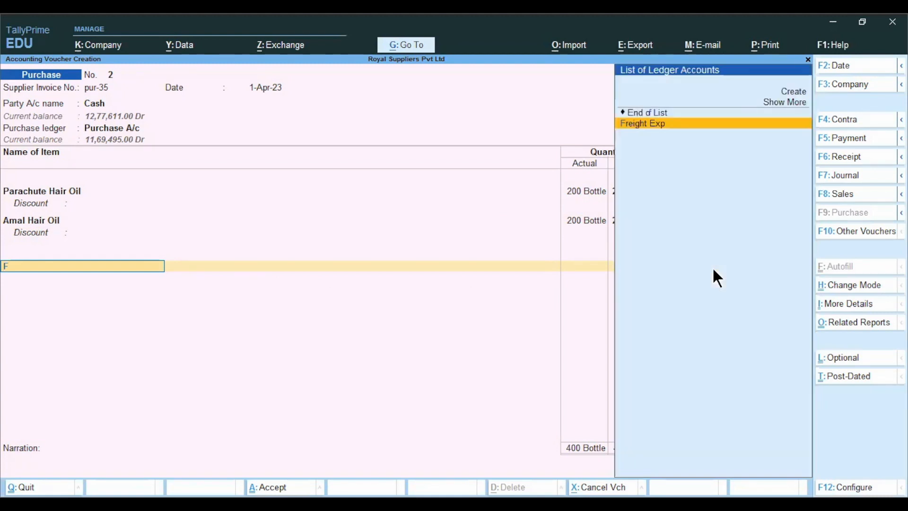
key("Return")
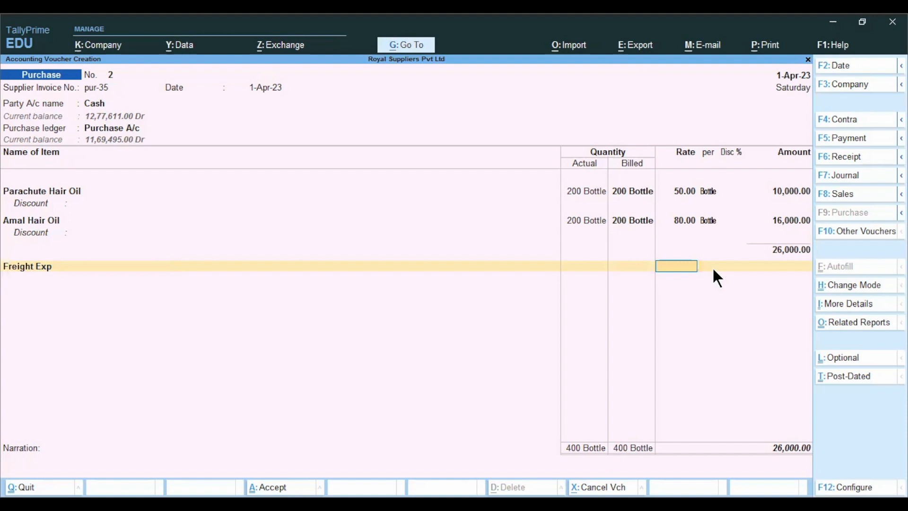
key("Return")
key("alt")
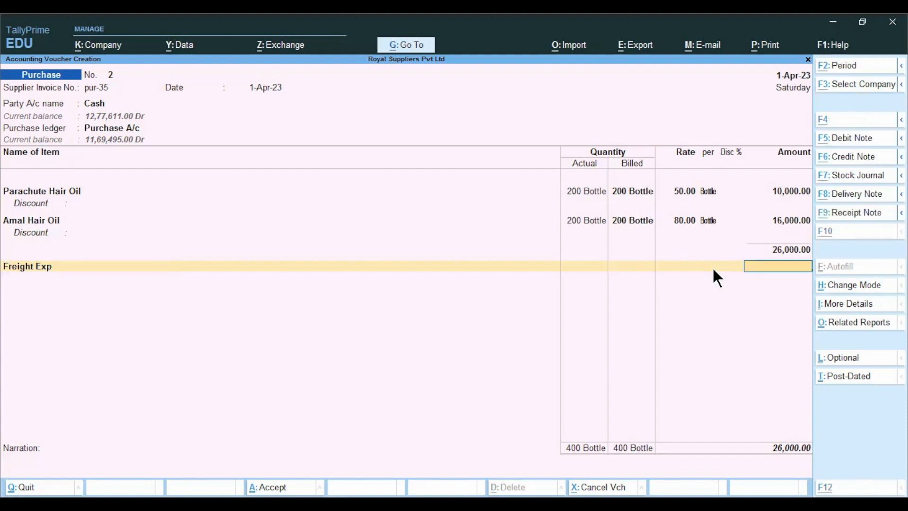
key("alt+Tab")
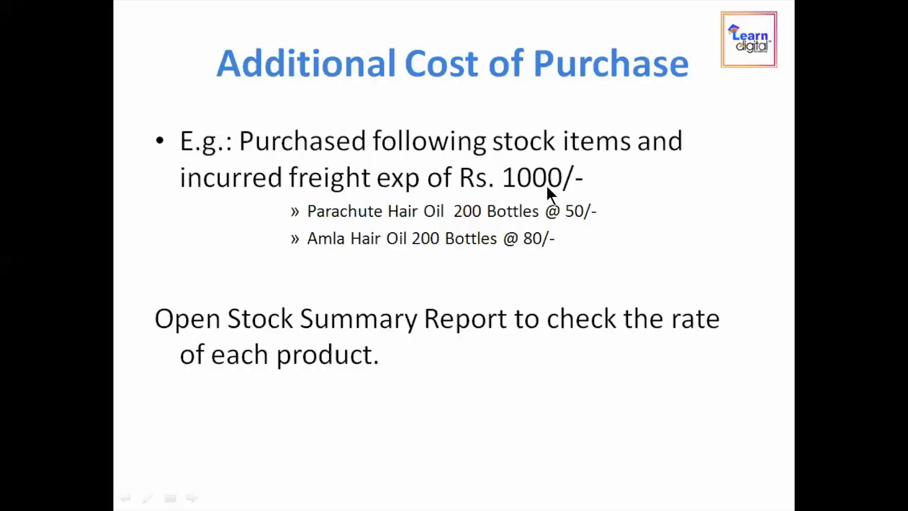
key("alt+Tab")
type("1000")
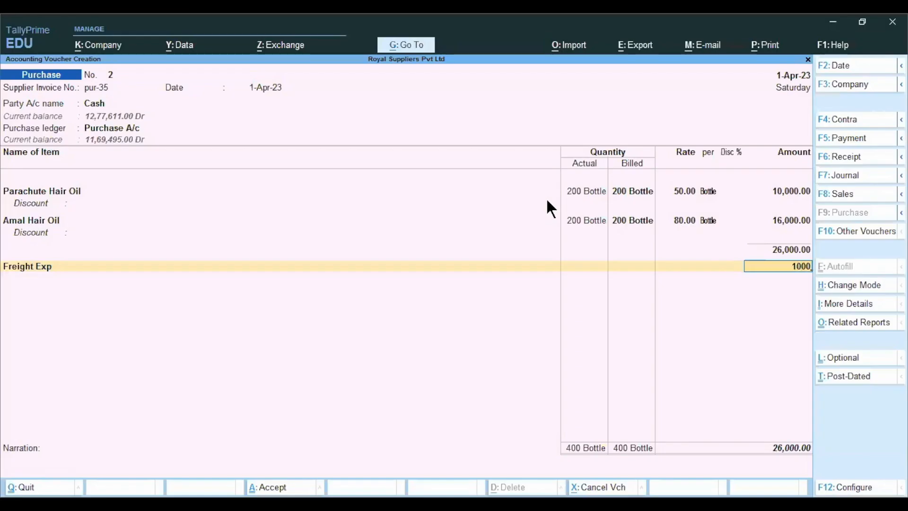
key("Return")
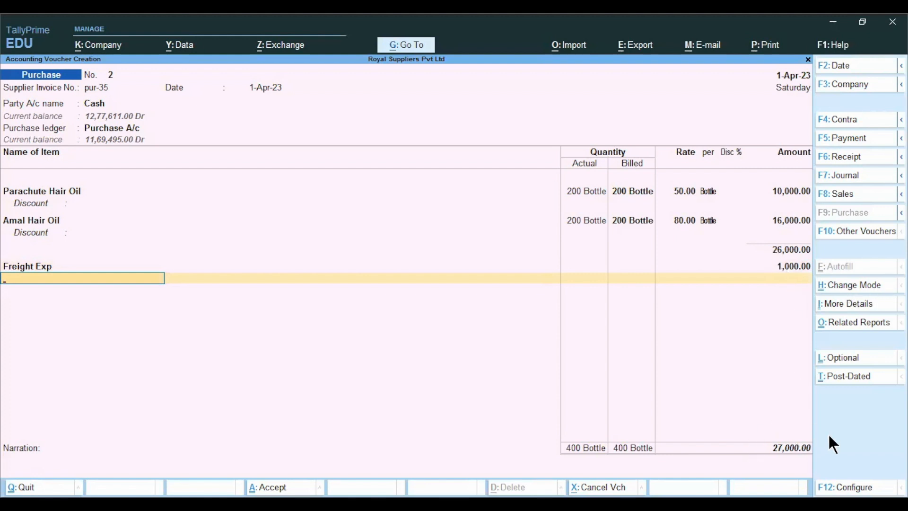
Enter the narration "being goods purcahsed", save the purchase voucher and leave voucher entry
key("Return")
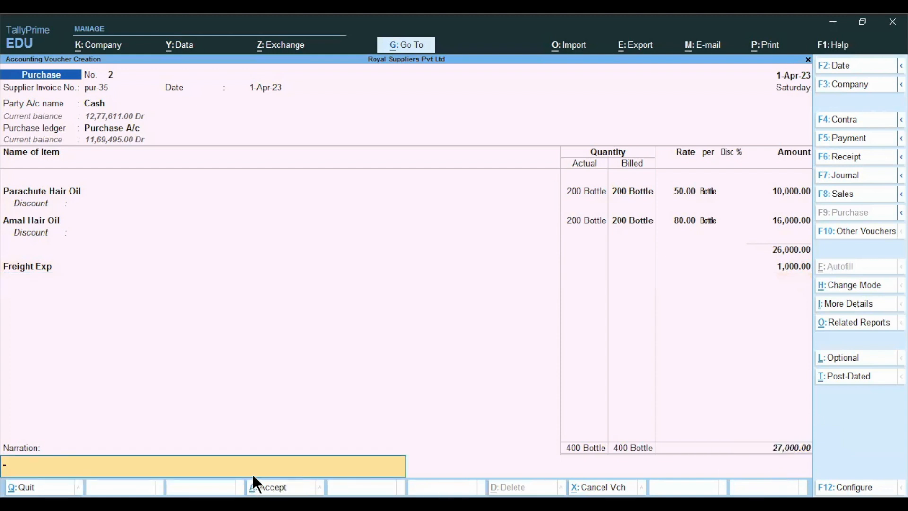
type("being goods purcahsed")
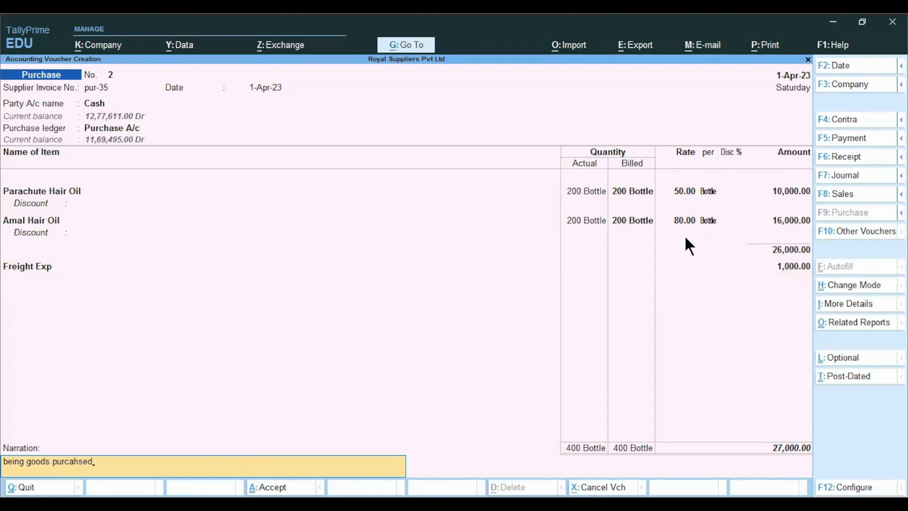
key("ctrl")
key("ctrl+a")
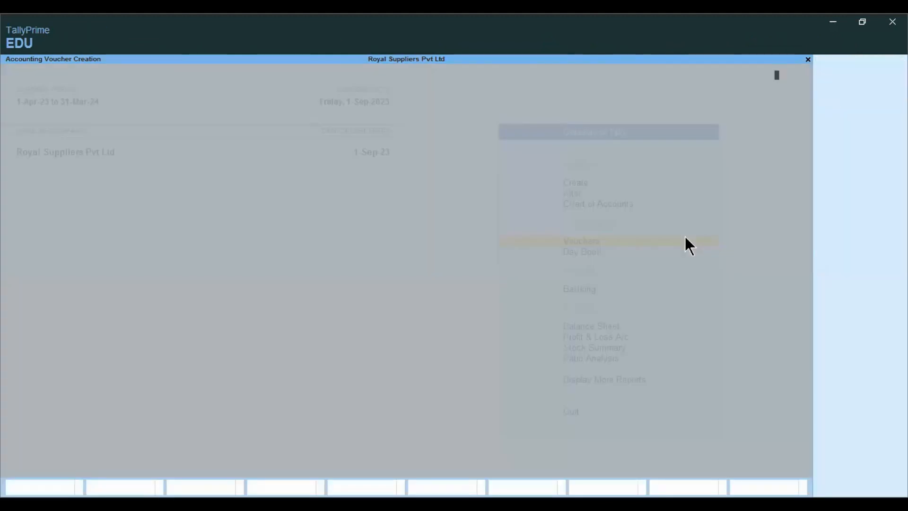
key("Escape")
key("y")
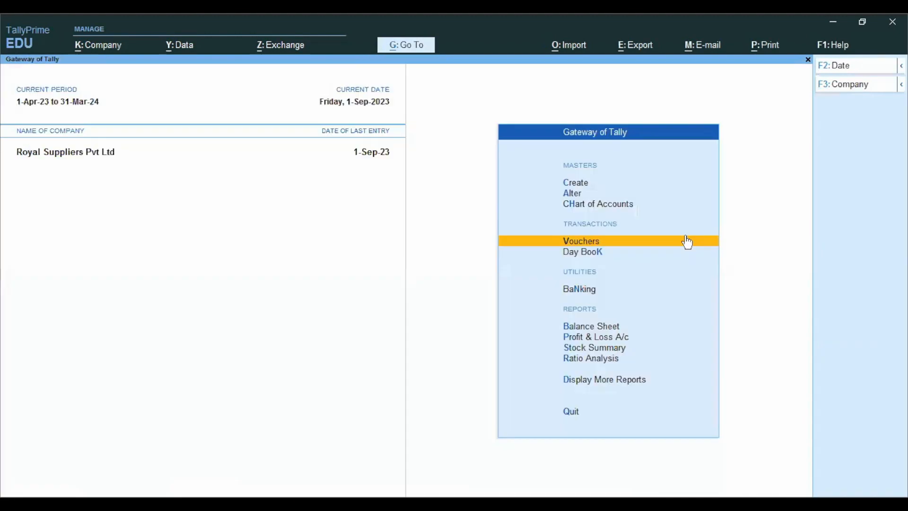
Open the Stock Summary report and drill down into the Hair Oil group to examine each item's rate
key("Down")
key("Down")
key("Down")
key("Down")
key("Down")
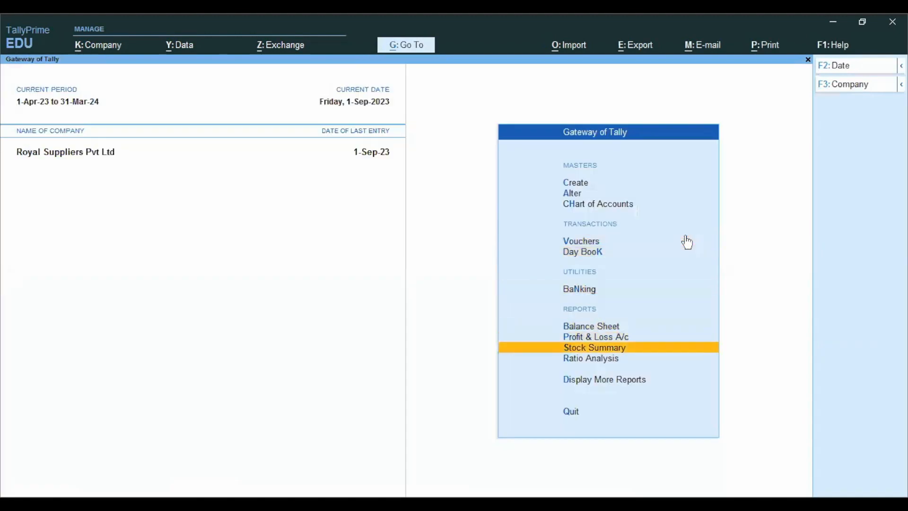
key("Return")
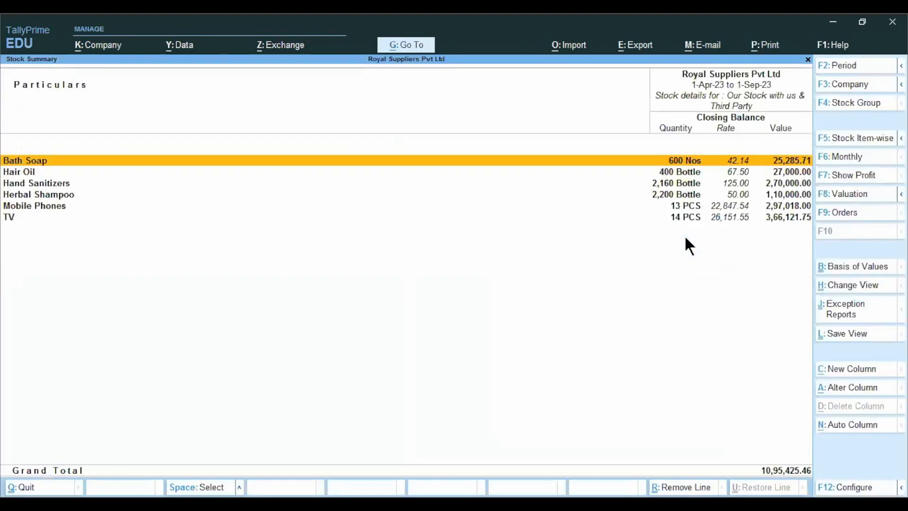
key("Down")
key("Return")
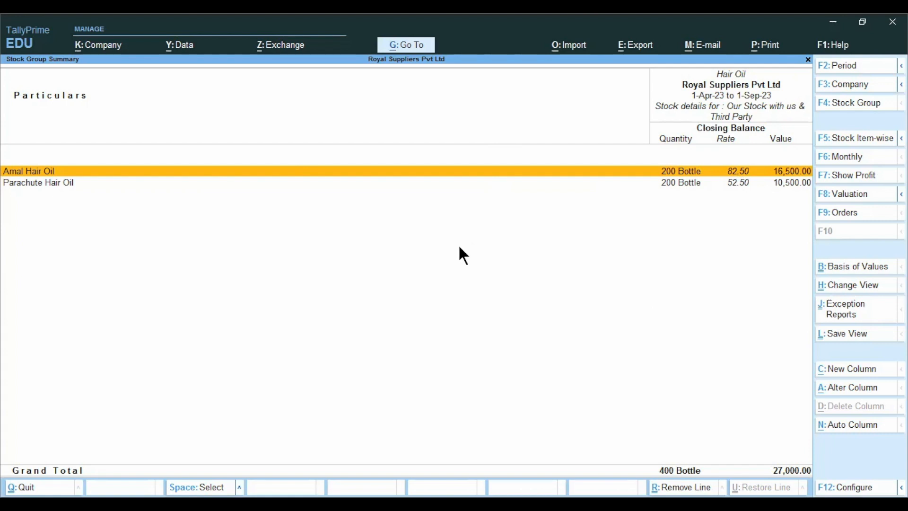
Calculate 82.50*30% and 82.50+24.75 in the built-in calculator to work out a marked-up price for Amal Hair Oil
key("ctrl+n")
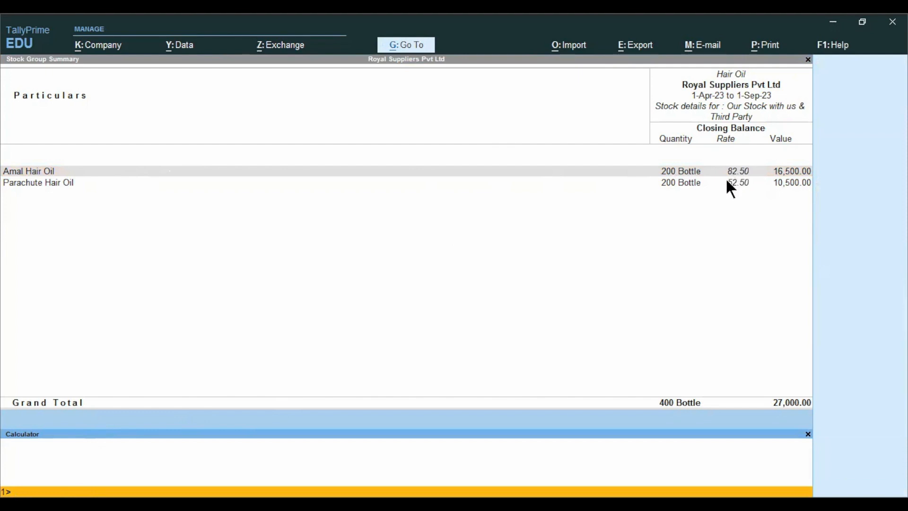
type("82.50*30%")
key("Return")
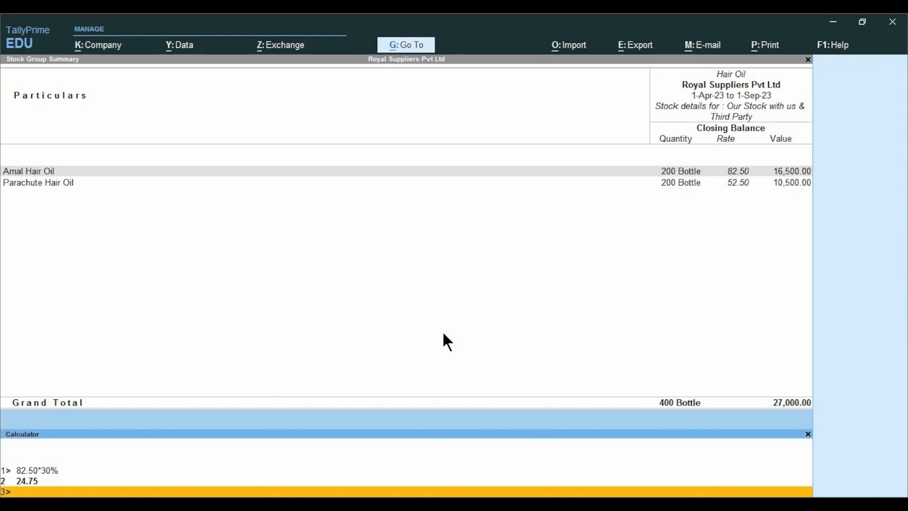
type("82.50+24.75")
key("Return")
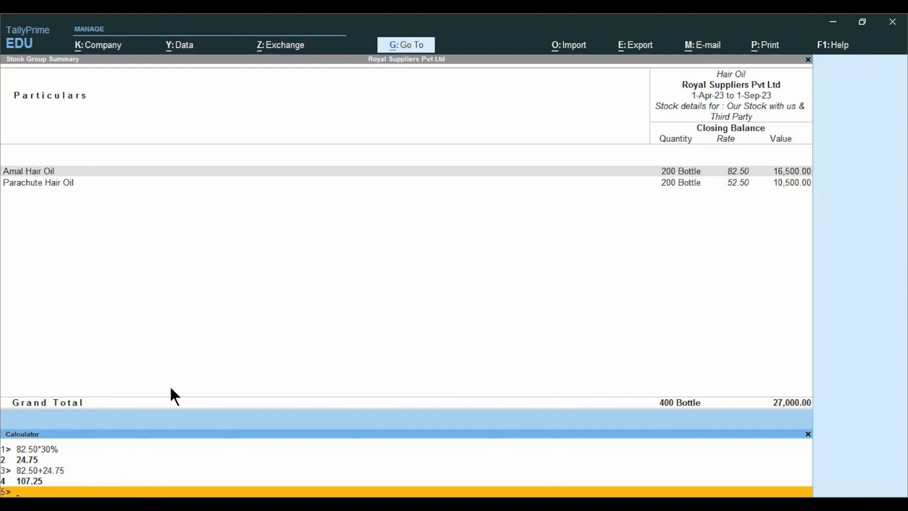
Return from the Hair Oil group to the overall Stock Summary and close the calculator
left_click(349, 257)
key("Escape")
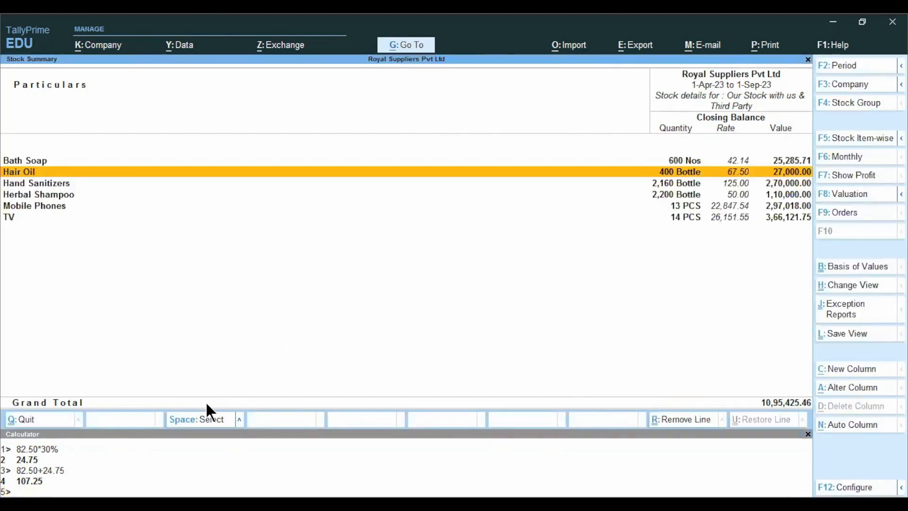
key("ctrl+n")
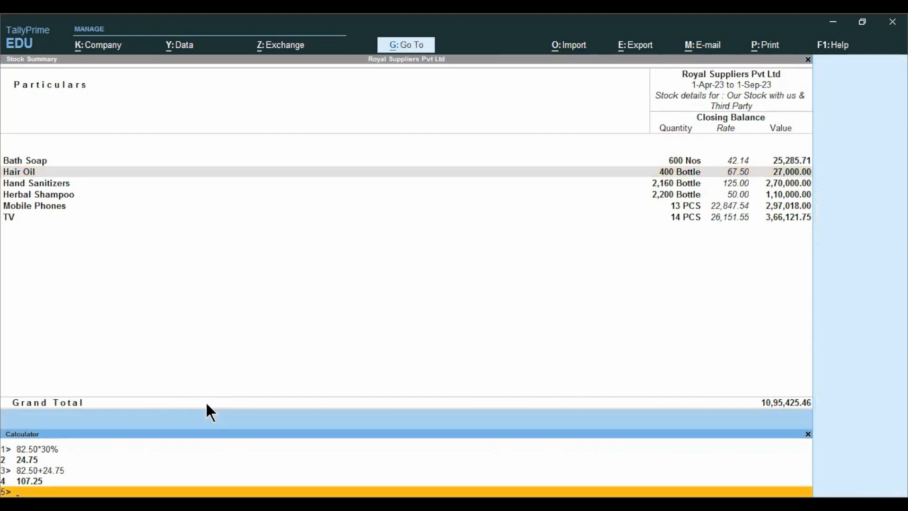
key("ctrl")
key("ctrl+n")
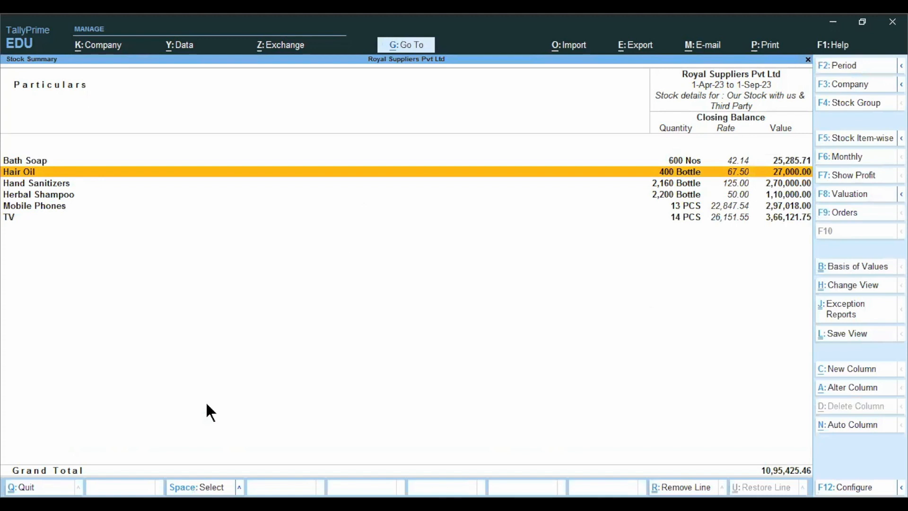
key("alt")
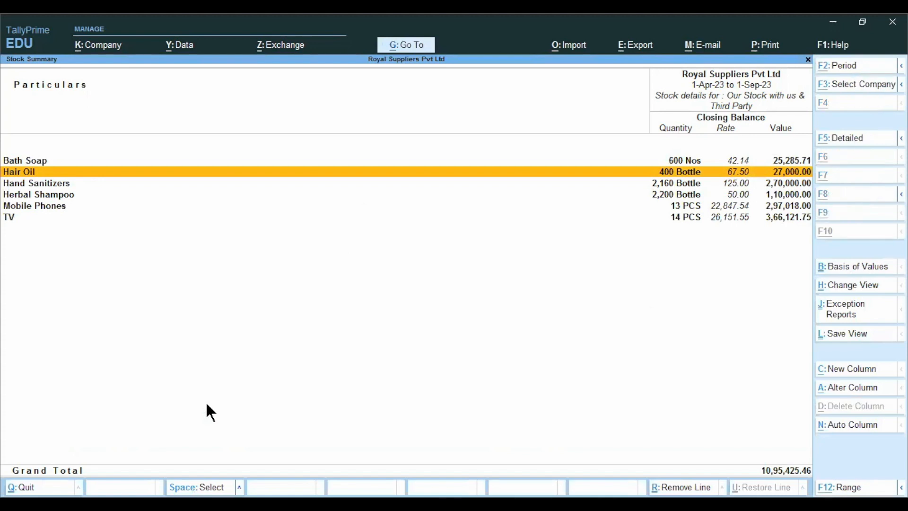